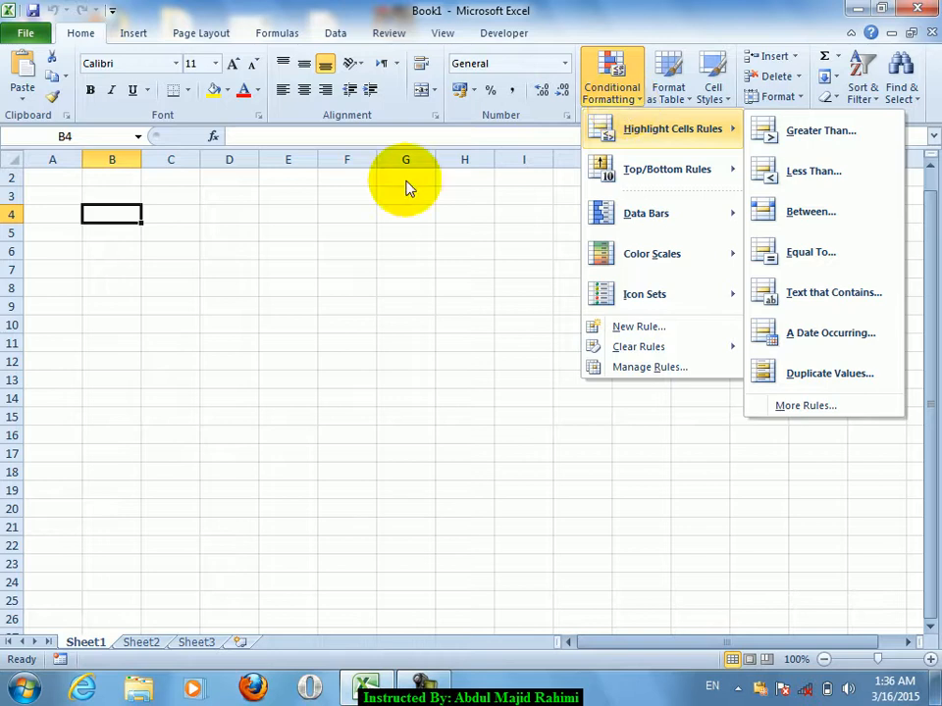
pyautogui.click(252, 264)
pyautogui.write('condit')
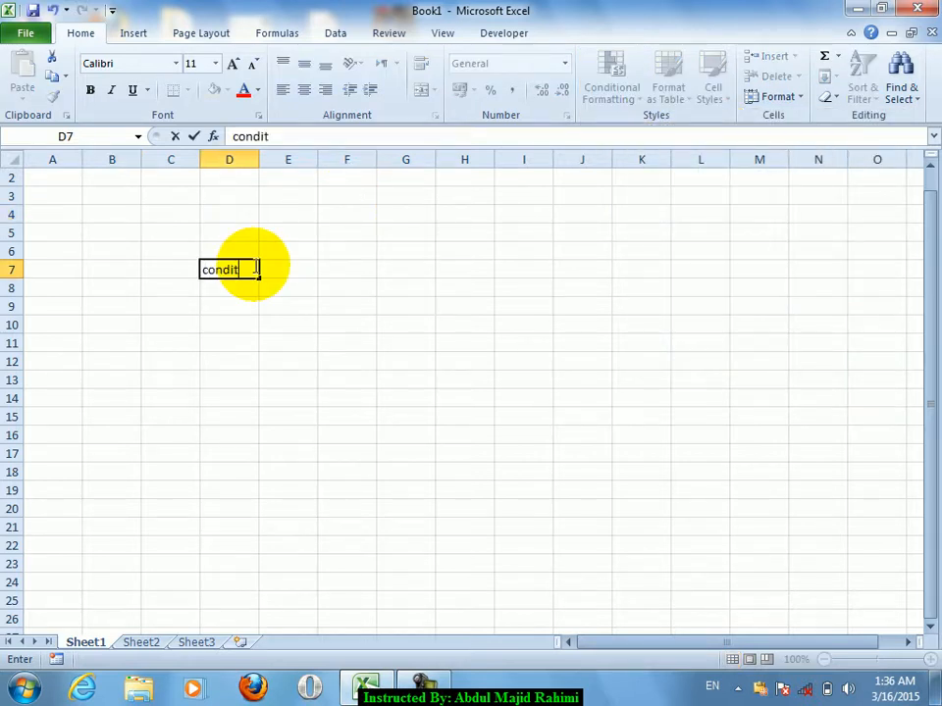
pyautogui.write('ion')
pyautogui.press('Return')
pyautogui.click(253, 266)
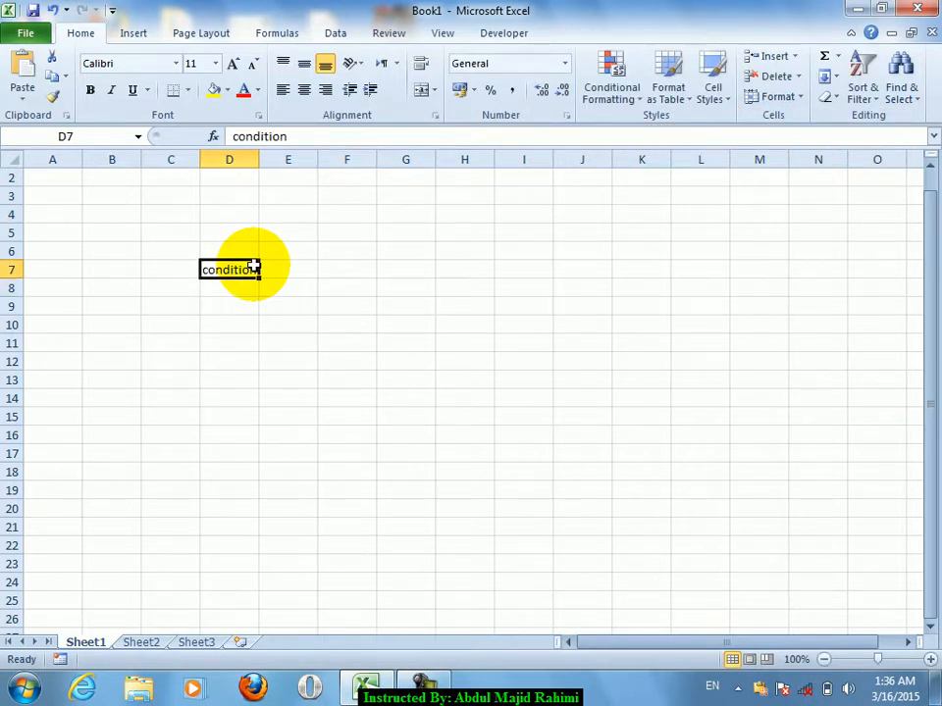
pyautogui.write('Gor')
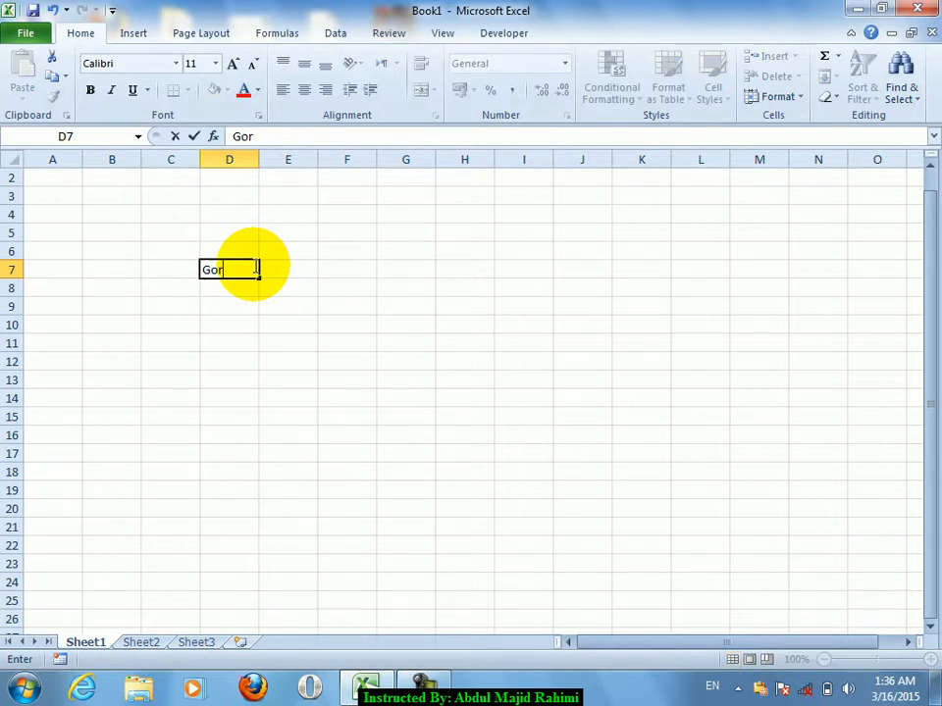
pyautogui.write('mat')
pyautogui.press('Return')
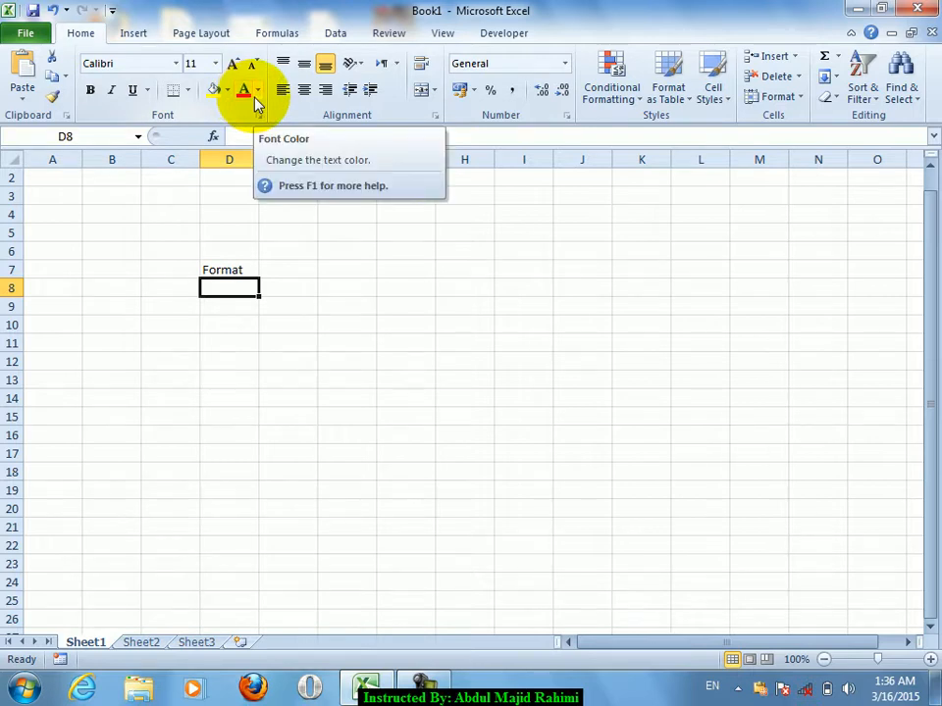
pyautogui.press('Up')
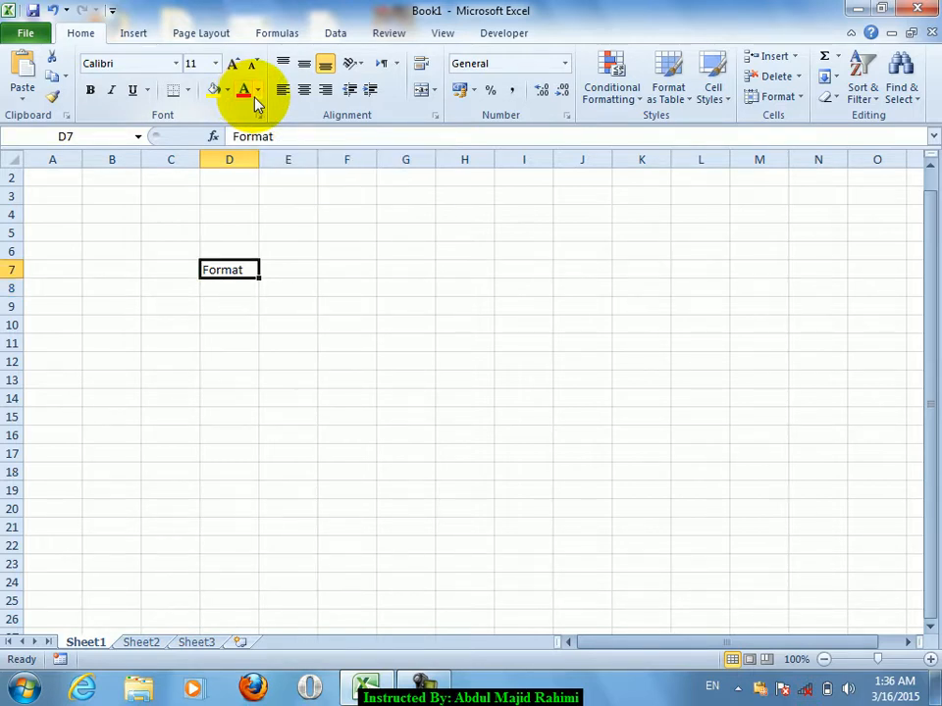
pyautogui.press('Delete')
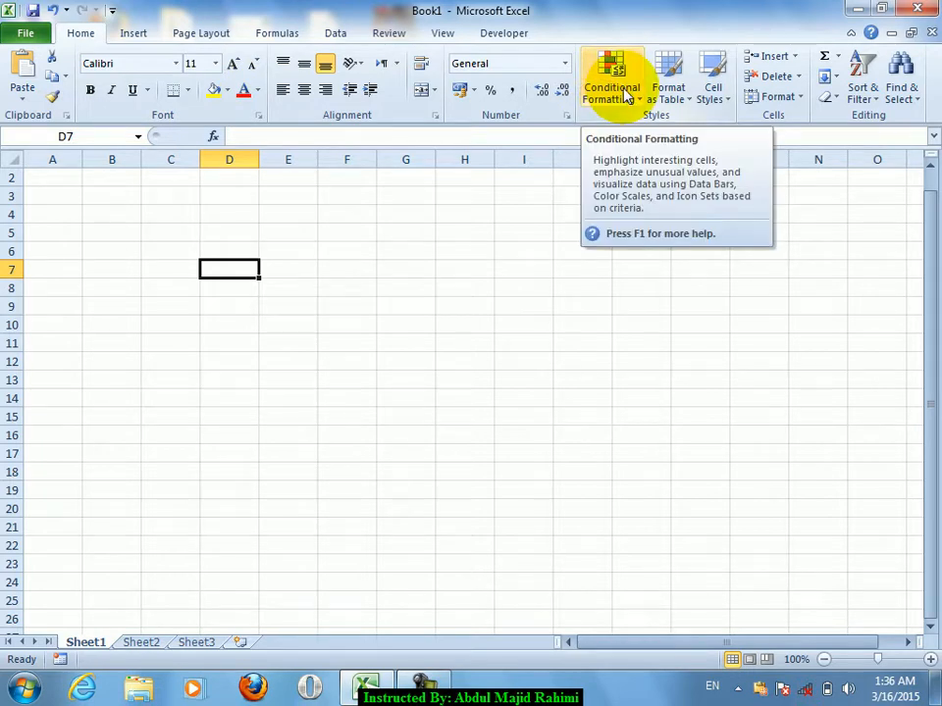
# Step: Enter the column heading "Marks" in cell D4
pyautogui.click(215, 216)
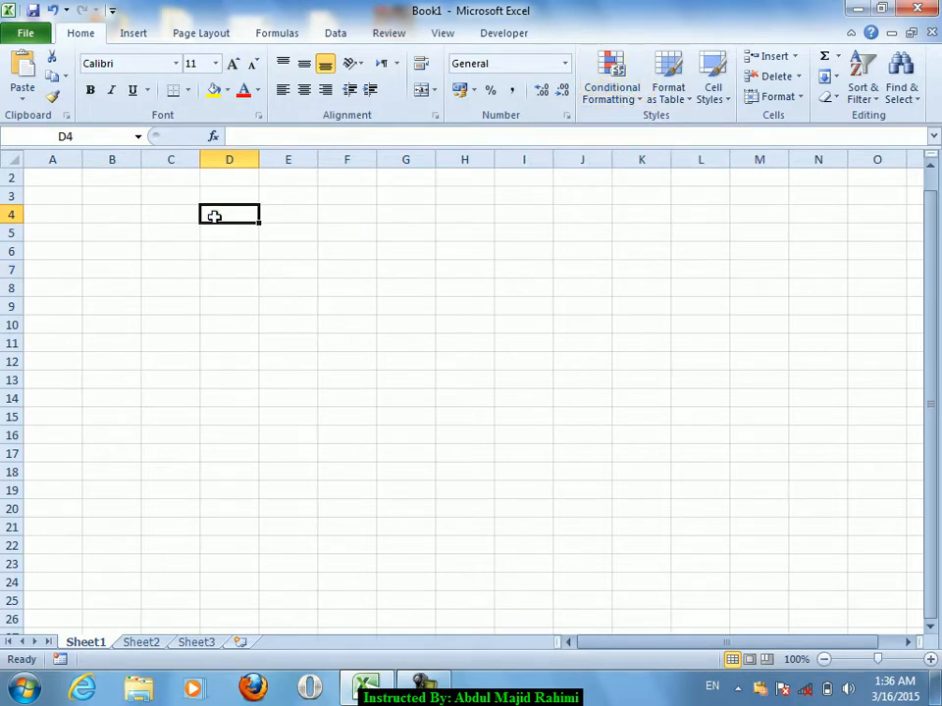
pyautogui.write('Salary')
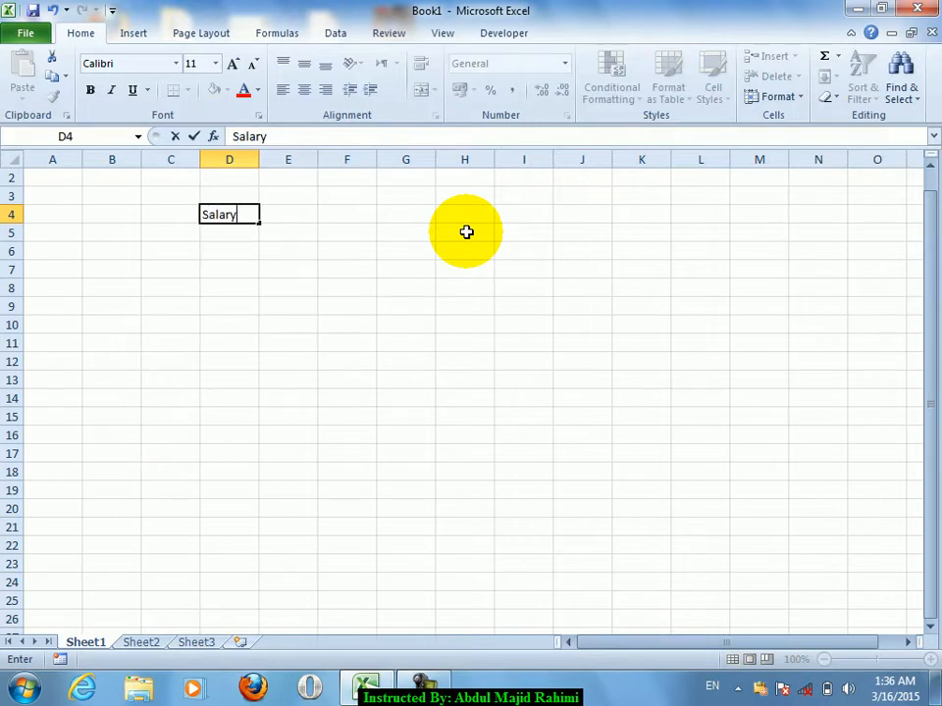
pyautogui.press('Return')
pyautogui.press('Up')
pyautogui.write('Marks')
pyautogui.press('Return')
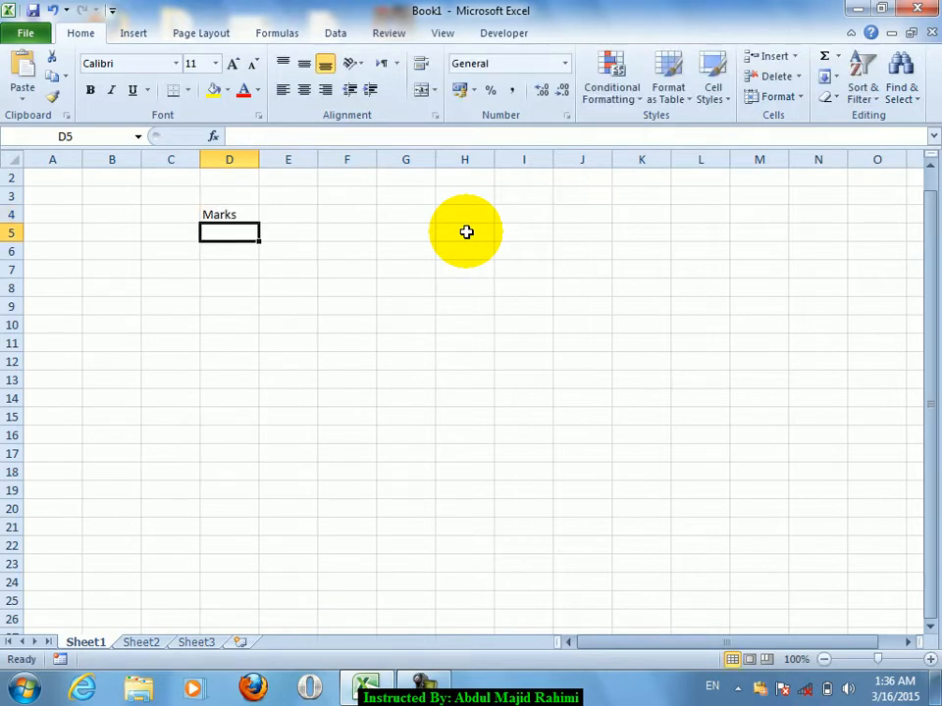
# Step: Highlight cells greater than 55 in D5:D20 using Green Fill with Dark Green Text
pyautogui.hotkey('shift', 'Down')
pyautogui.hotkey('shift', 'Down')
pyautogui.hotkey('shift', 'Down')
pyautogui.hotkey('shift', 'Down')
pyautogui.hotkey('shift', 'Down')
pyautogui.hotkey('shift', 'Down')
pyautogui.hotkey('shift', 'Down')
pyautogui.hotkey('shift', 'Down')
pyautogui.hotkey('shift', 'Down')
pyautogui.hotkey('shift', 'Down')
pyautogui.hotkey('shift', 'Down')
pyautogui.hotkey('shift', 'Down')
pyautogui.hotkey('shift', 'Down')
pyautogui.hotkey('shift', 'Down')
pyautogui.hotkey('shift', 'Down')
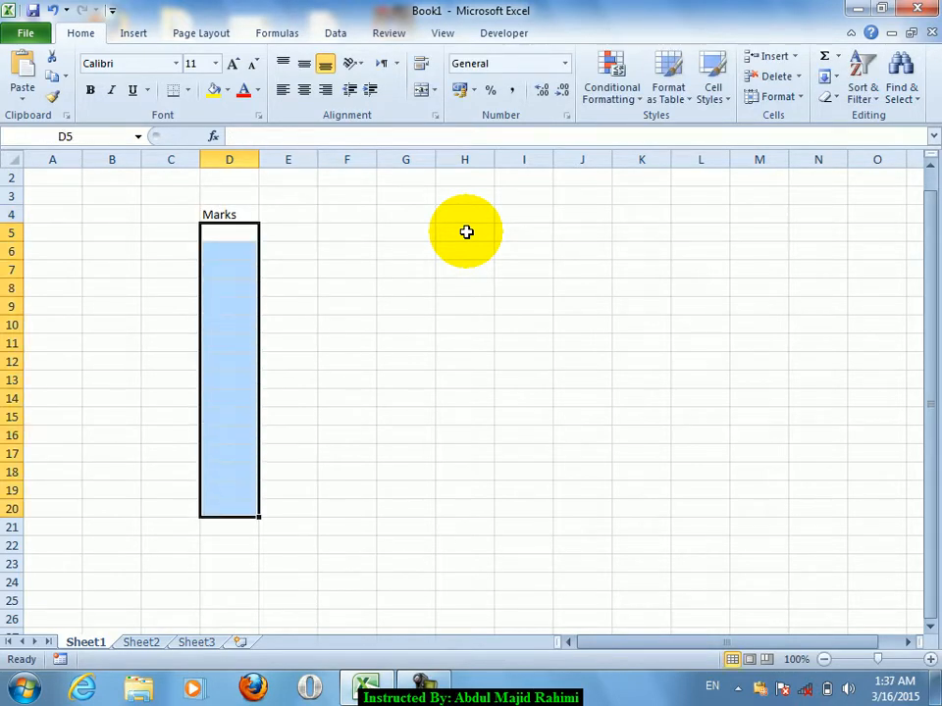
pyautogui.click(612, 100)
pyautogui.click(657, 127)
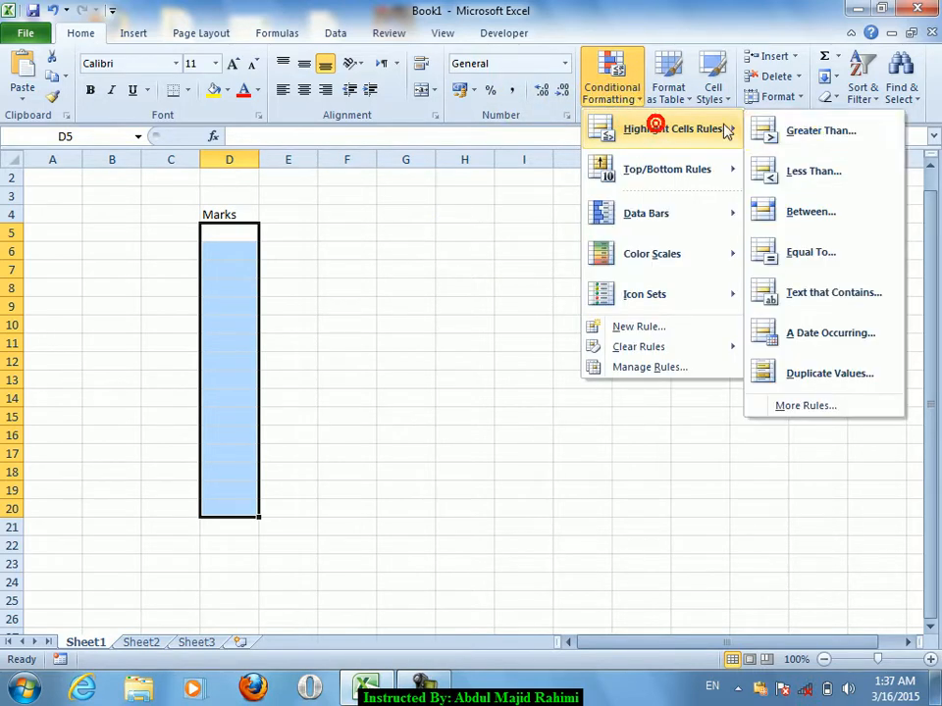
pyautogui.click(790, 129)
pyautogui.click(488, 344)
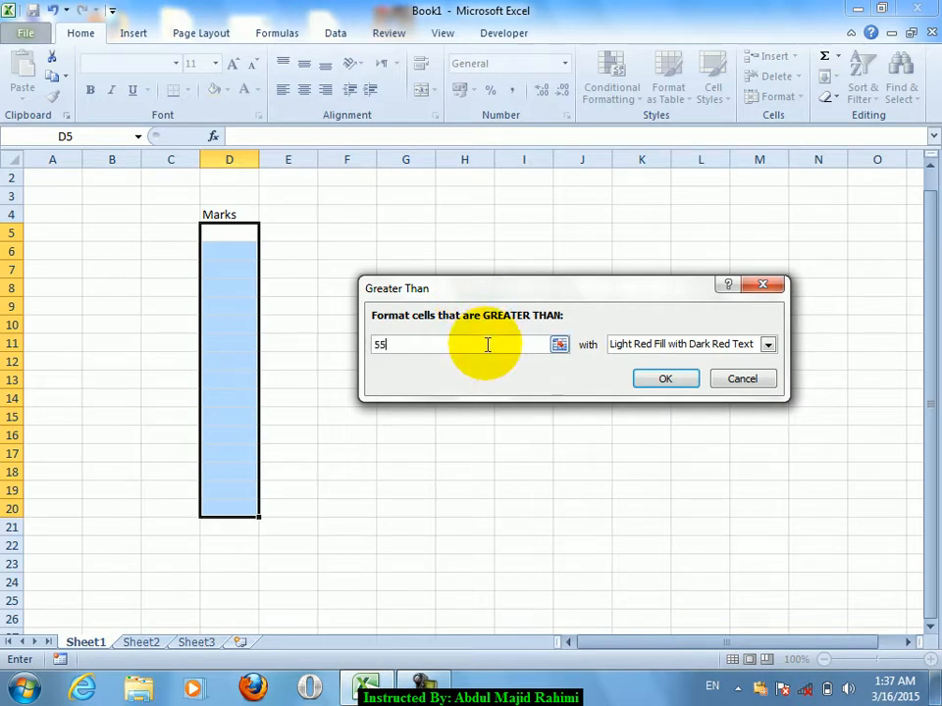
pyautogui.click(767, 344)
pyautogui.click(639, 385)
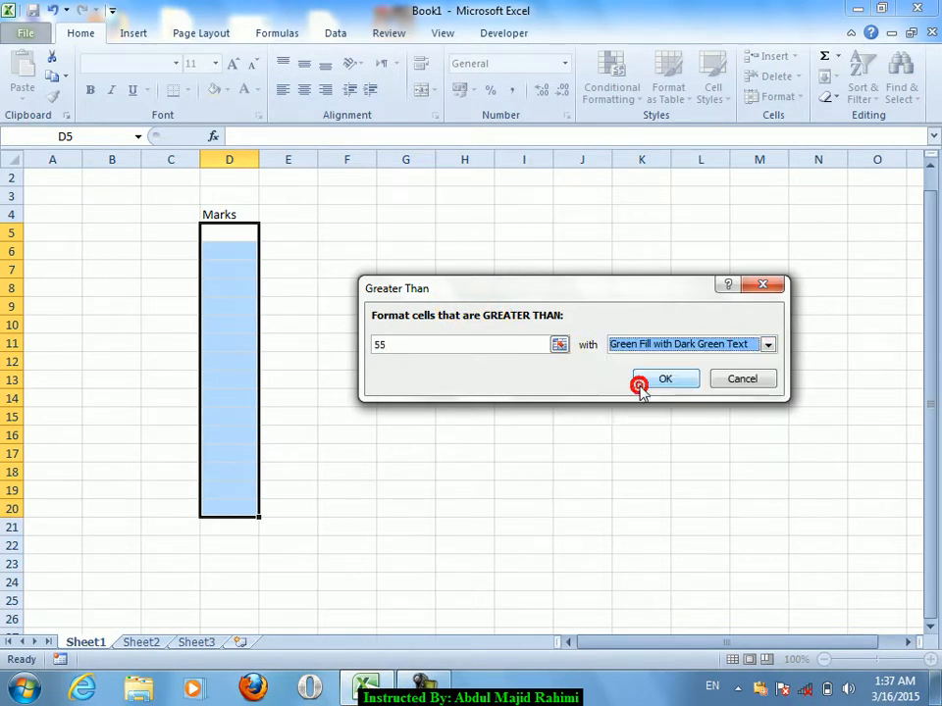
pyautogui.click(643, 379)
# Step: Enter the marks 44, 55 and 66 in cells D5 to D7
pyautogui.click(248, 235)
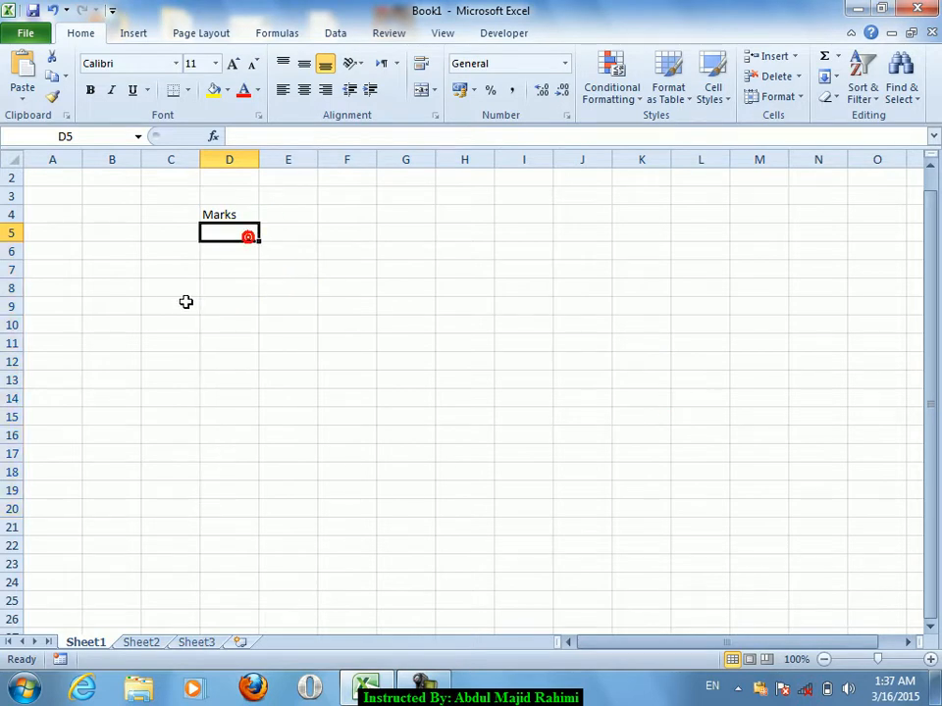
pyautogui.write('44')
pyautogui.press('Return')
pyautogui.write('55')
pyautogui.press('Return')
pyautogui.press('Return')
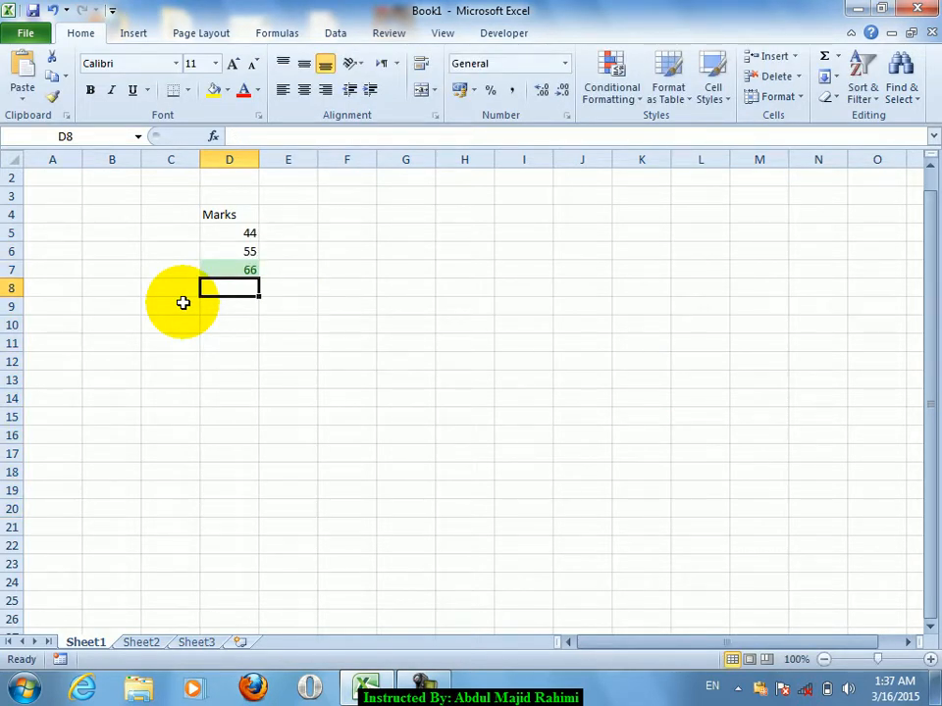
# Step: Continue the Marks column with 44, 33, 55, 66 and 56 in cells D8 to D12
pyautogui.write('44')
pyautogui.press('Return')
pyautogui.write('33')
pyautogui.press('Return')
pyautogui.write('55')
pyautogui.press('Return')
pyautogui.write('66')
pyautogui.press('Return')
pyautogui.press('Return')
pyautogui.press('Up')
pyautogui.write('56')
pyautogui.press('Return')
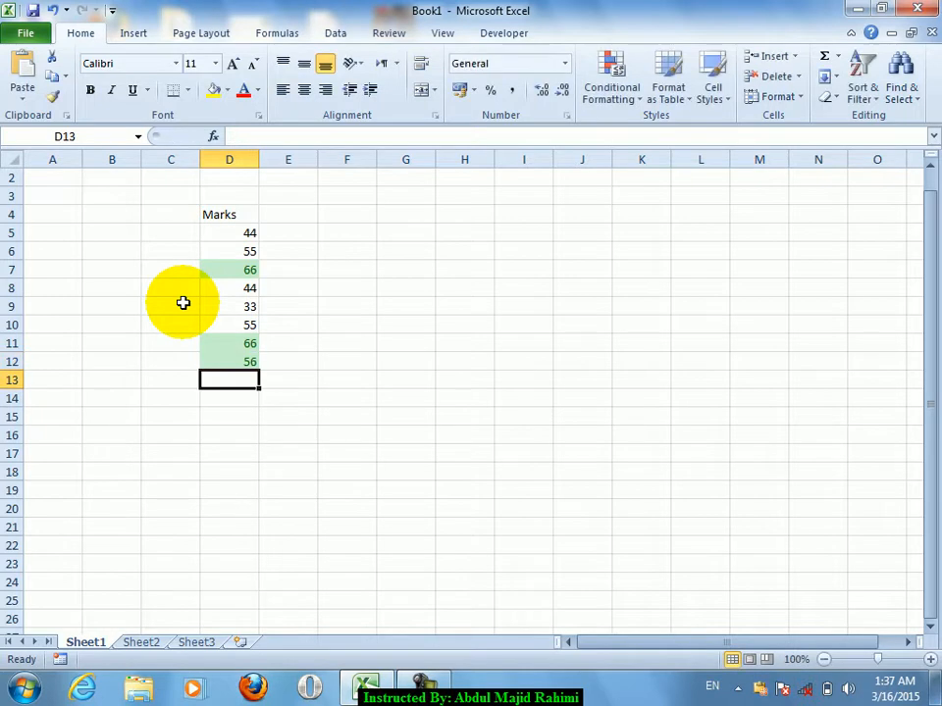
# Step: Complete the Marks column with 55, 44 and 66 in cells D13 to D15
pyautogui.write('55')
pyautogui.press('Return')
pyautogui.write('44')
pyautogui.press('Return')
pyautogui.write('66')
pyautogui.press('Return')
pyautogui.moveTo(229, 236); pyautogui.dragTo(225, 431)
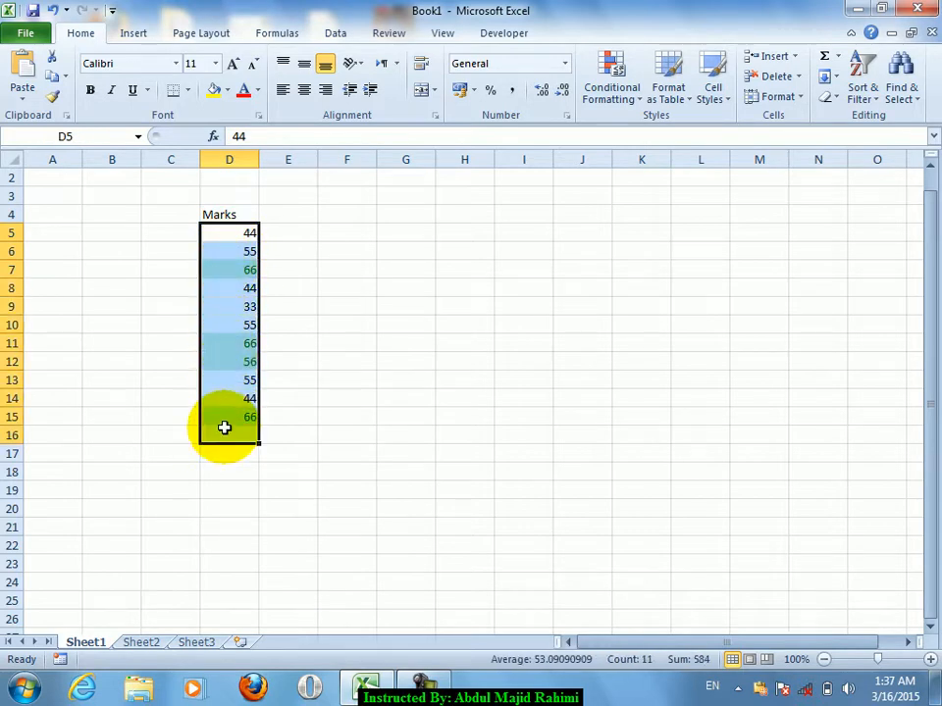
pyautogui.click(350, 212)
pyautogui.write('Sala')
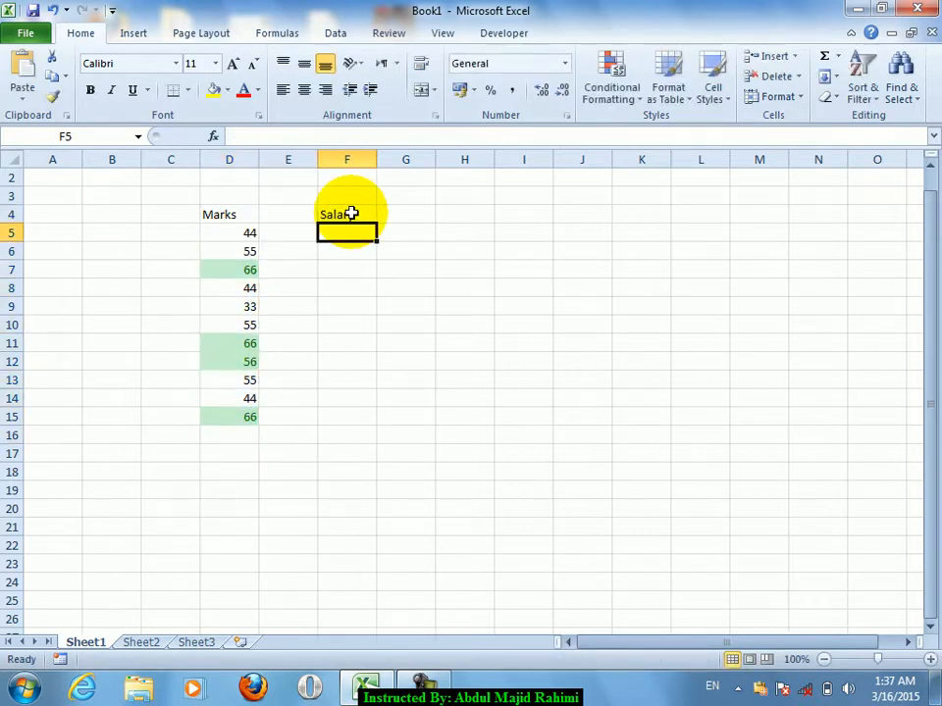
pyautogui.press('Return')
pyautogui.hotkey('shift', 'Down')
pyautogui.hotkey('shift', 'Down')
pyautogui.hotkey('shift', 'Down')
pyautogui.hotkey('shift', 'Down')
pyautogui.hotkey('shift', 'Down')
pyautogui.hotkey('shift', 'Down')
pyautogui.hotkey('shift', 'Down')
pyautogui.hotkey('shift', 'Down')
pyautogui.hotkey('shift', 'Down')
pyautogui.hotkey('shift', 'Down')
pyautogui.hotkey('shift', 'Down')
pyautogui.hotkey('shift', 'Down')
pyautogui.hotkey('shift', 'Down')
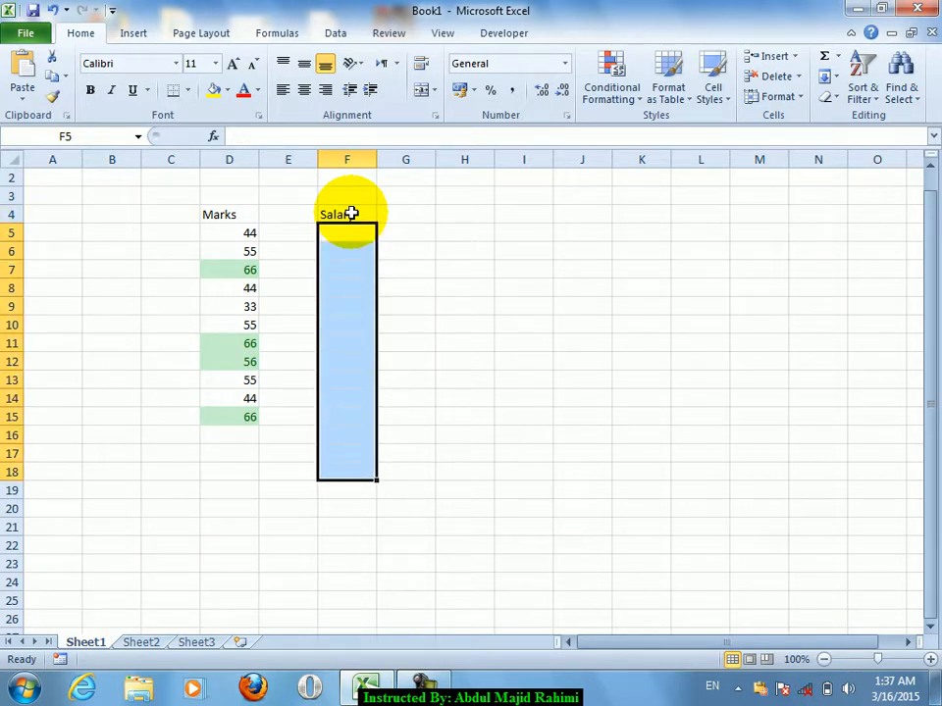
# Step: Replace the heading in cell F4 with "Present"
pyautogui.click(330, 214)
pyautogui.write('A')
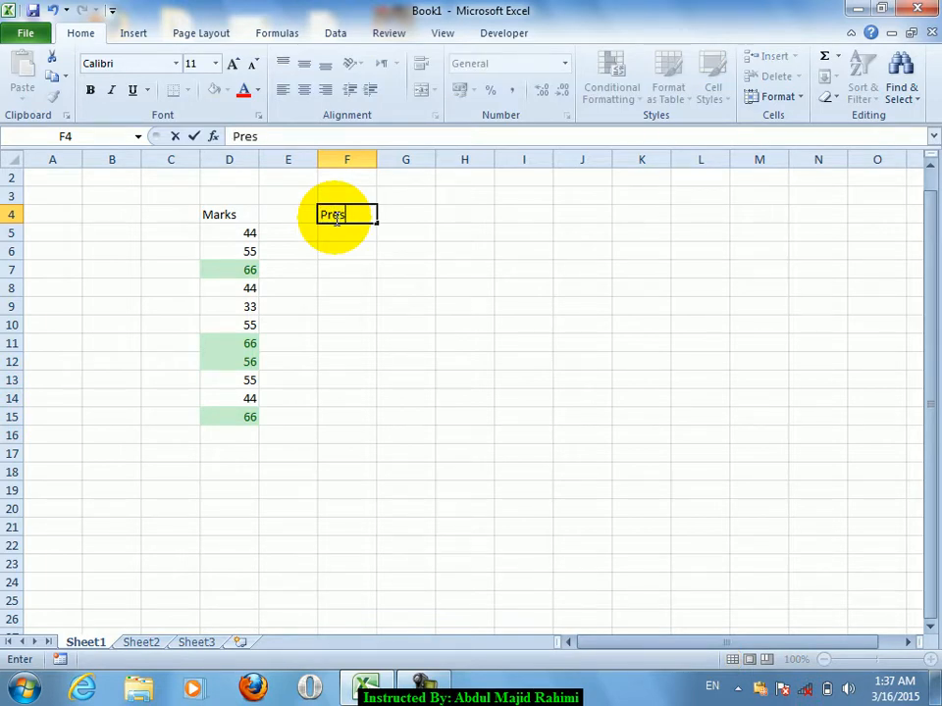
pyautogui.write('resent')
pyautogui.press('Return')
# Step: Highlight cells less than 15 in F5:F19 using Light Red Fill with Dark Red Text
pyautogui.hotkey('shift', 'Down')
pyautogui.hotkey('shift', 'Down')
pyautogui.hotkey('shift', 'Down')
pyautogui.hotkey('shift', 'Down')
pyautogui.hotkey('shift', 'Down')
pyautogui.hotkey('shift', 'Down')
pyautogui.hotkey('shift', 'Down')
pyautogui.hotkey('shift', 'Down')
pyautogui.hotkey('shift', 'Down')
pyautogui.hotkey('shift', 'Down')
pyautogui.hotkey('shift', 'Down')
pyautogui.hotkey('shift', 'Down')
pyautogui.hotkey('shift', 'Down')
pyautogui.hotkey('shift', 'Down')
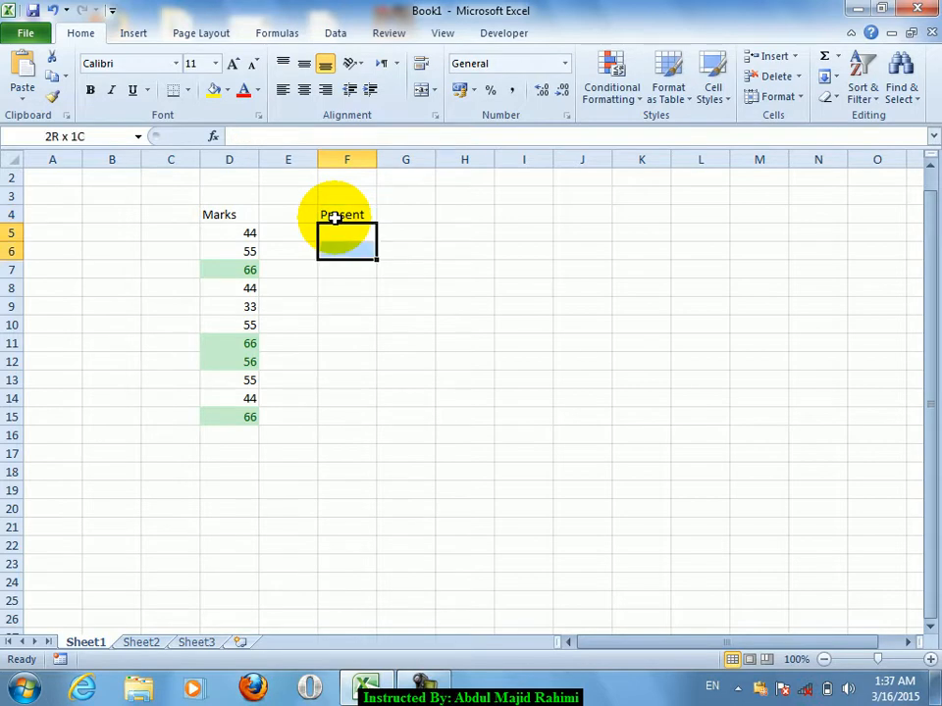
pyautogui.click(614, 93)
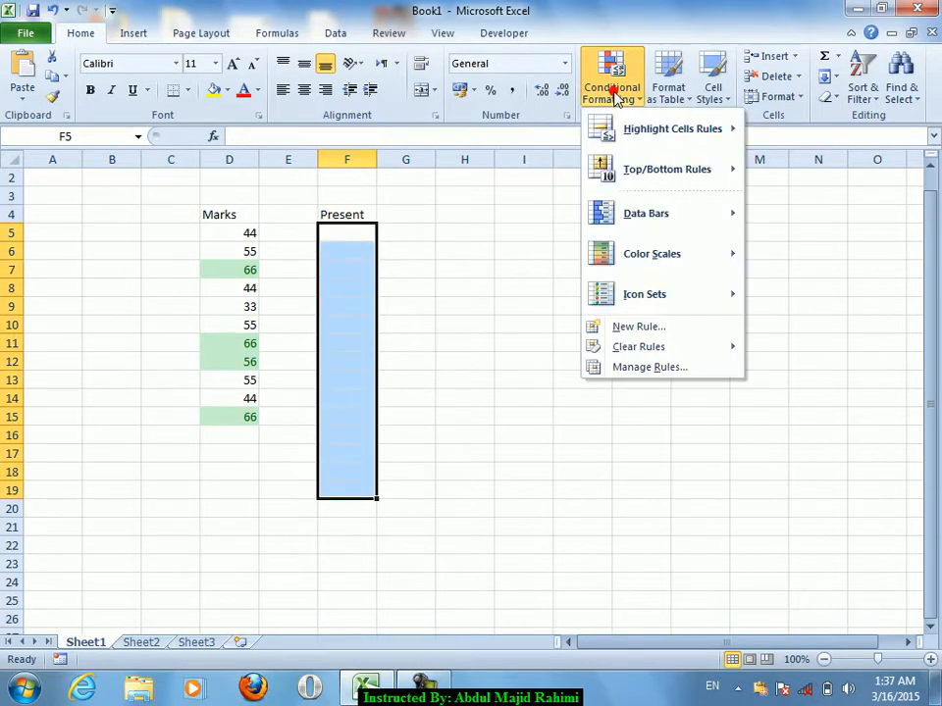
pyautogui.moveTo(682, 131)
pyautogui.click(798, 189)
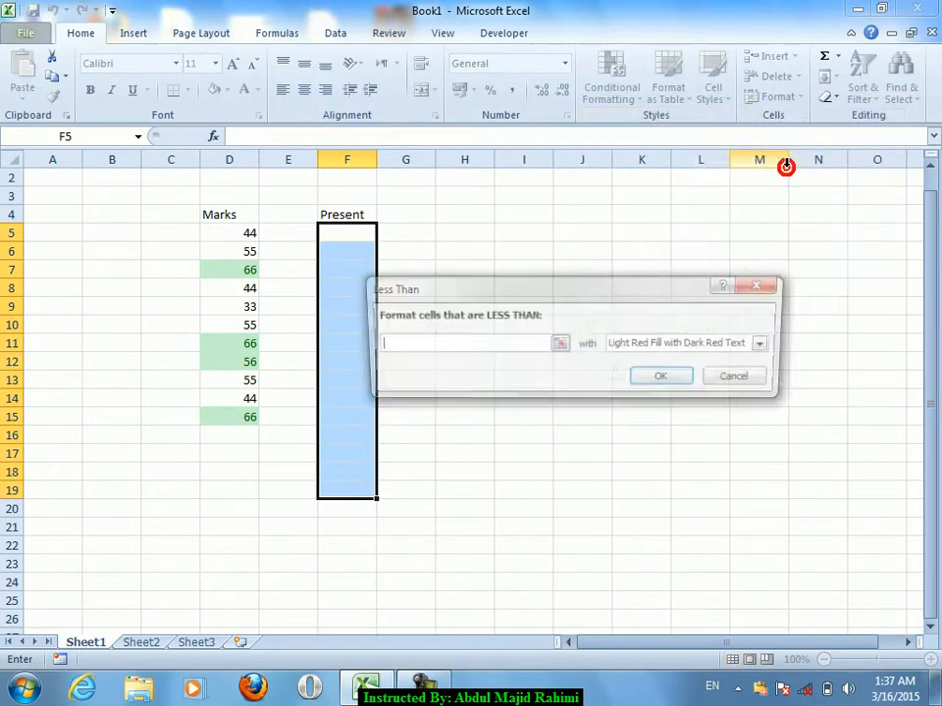
pyautogui.write('15')
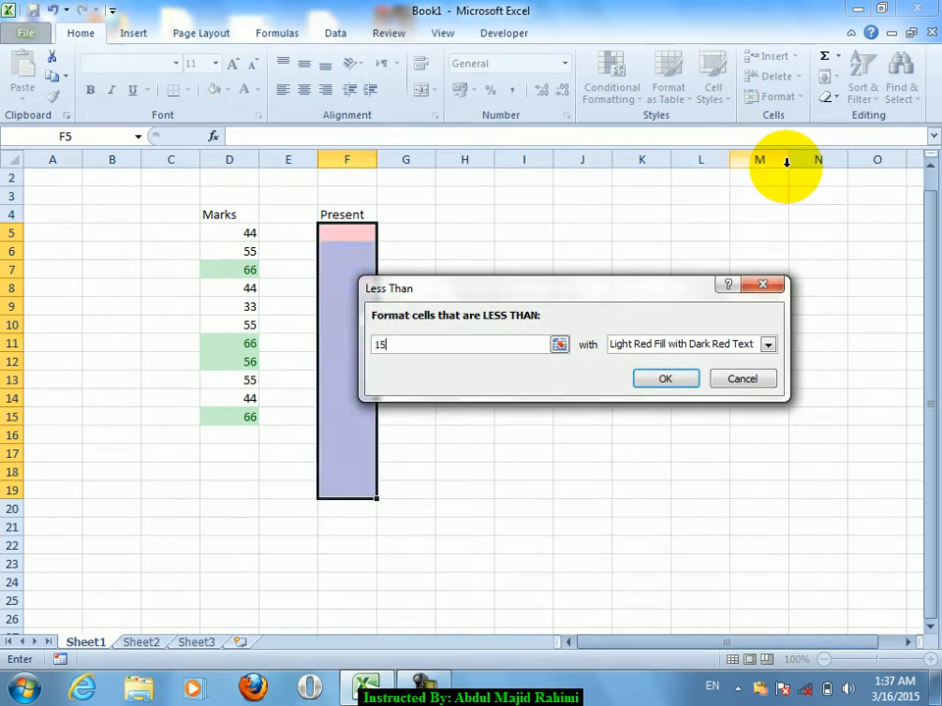
pyautogui.click(710, 343)
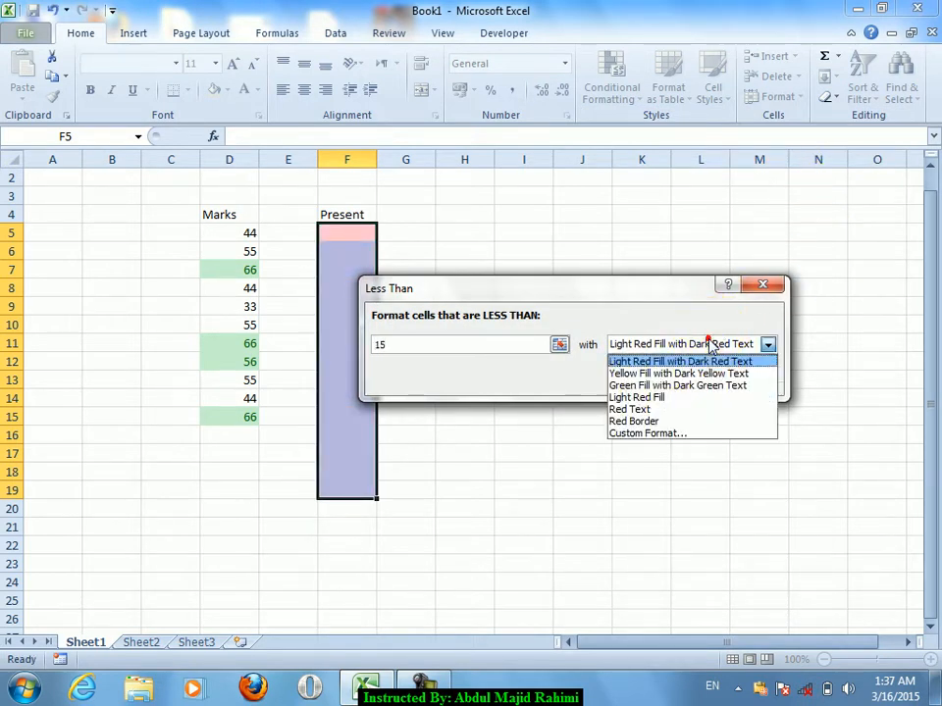
pyautogui.click(662, 373)
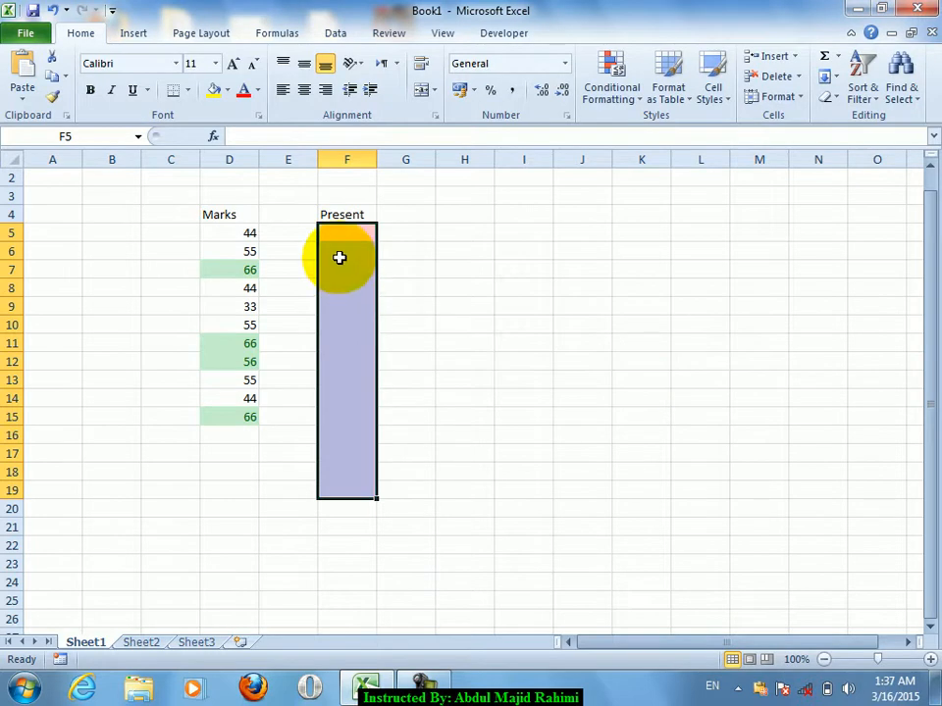
# Step: Enter the attendance values 16, 18 and 22 in cells F5 to F7
pyautogui.click(342, 249)
pyautogui.press('Up')
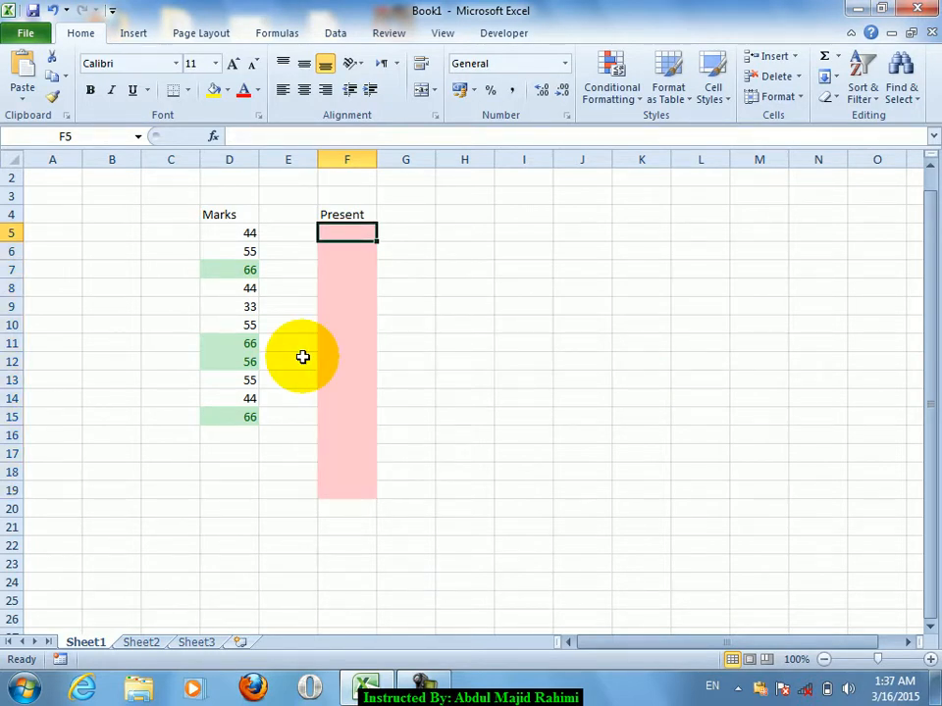
pyautogui.write('16')
pyautogui.press('Return')
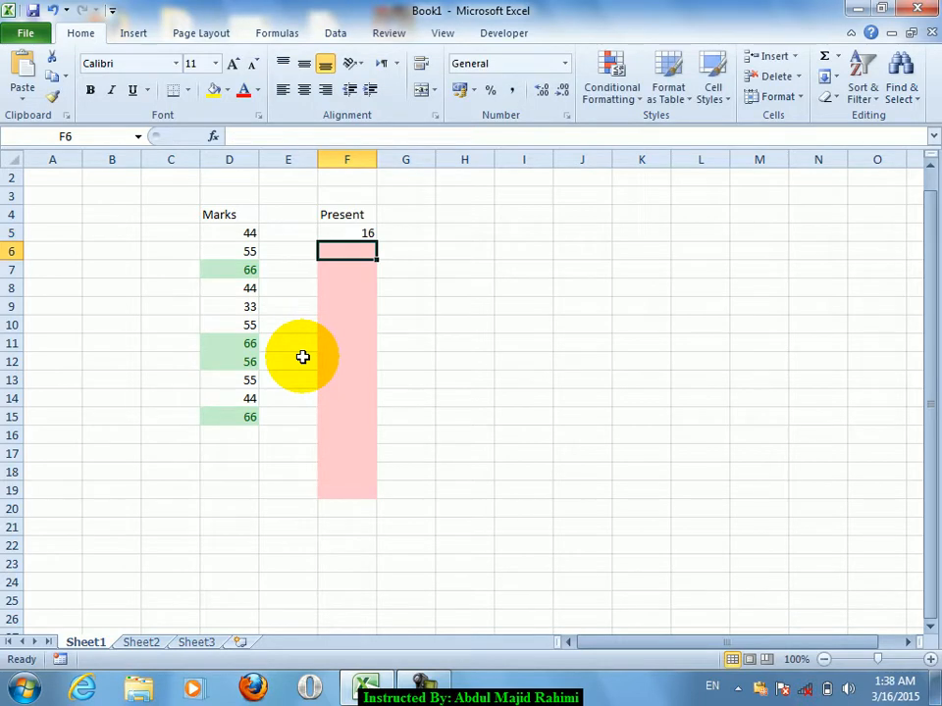
pyautogui.write('18')
pyautogui.press('Return')
pyautogui.write('22')
pyautogui.press('Return')
pyautogui.press('Return')
pyautogui.press('Up')
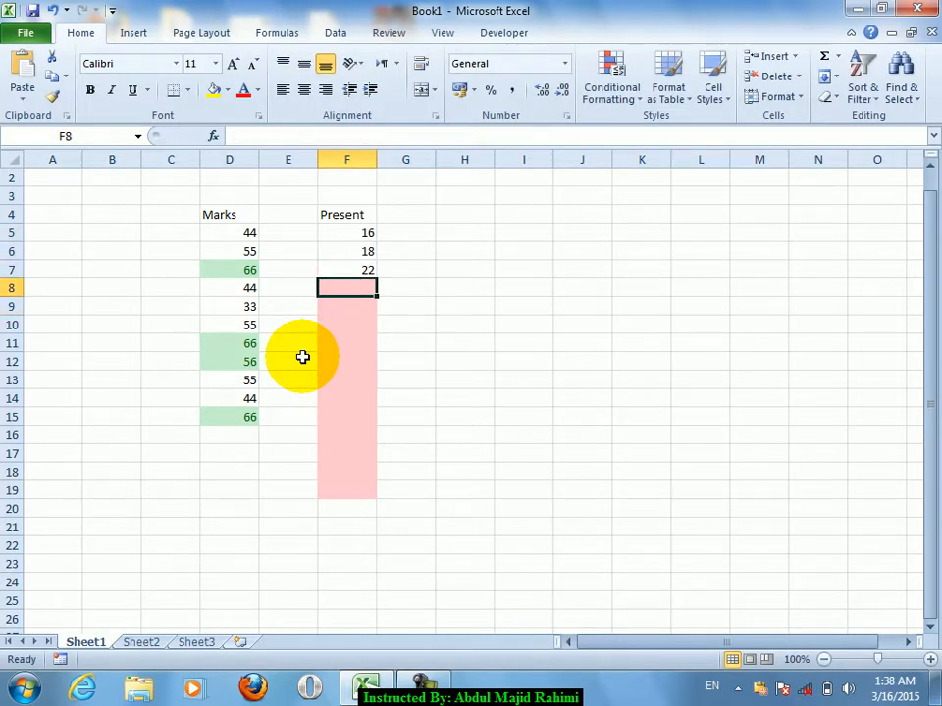
# Step: Add 12 and 23 to the Present column in cells F8 and F9
pyautogui.write('12')
pyautogui.press('Return')
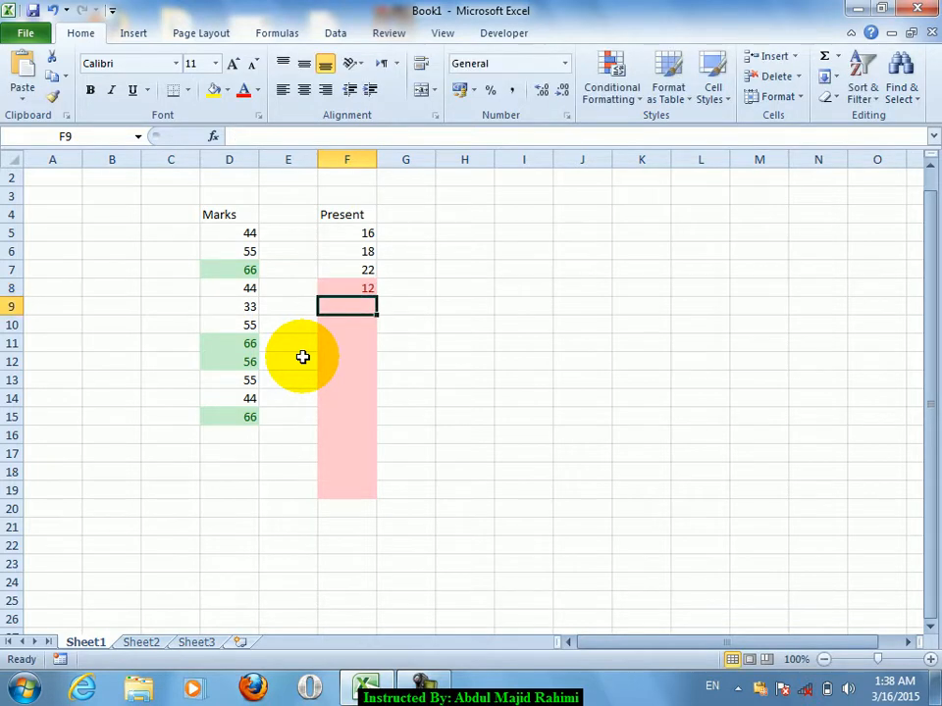
pyautogui.write('23')
pyautogui.press('Return')
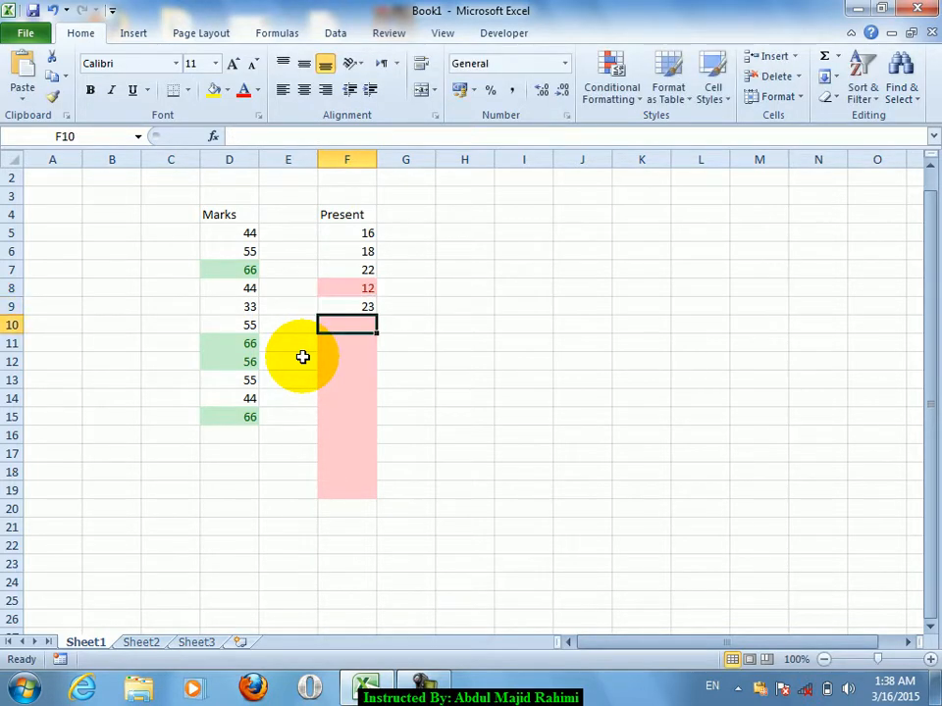
pyautogui.press('Up')
pyautogui.press('Up')
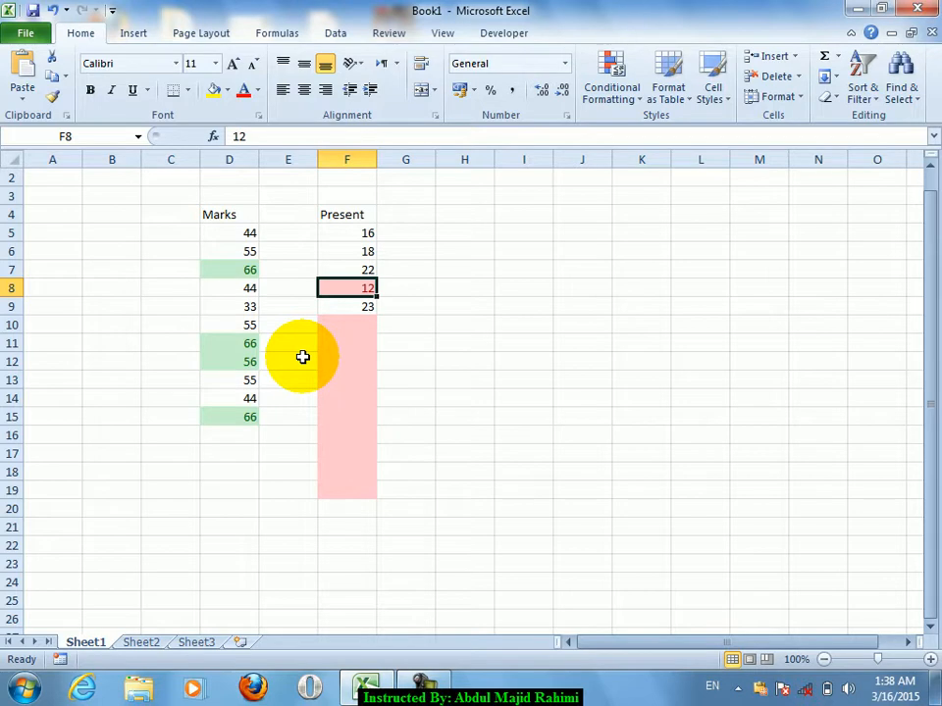
pyautogui.click(361, 219)
pyautogui.moveTo(362, 233); pyautogui.dragTo(355, 502)
pyautogui.click(628, 102)
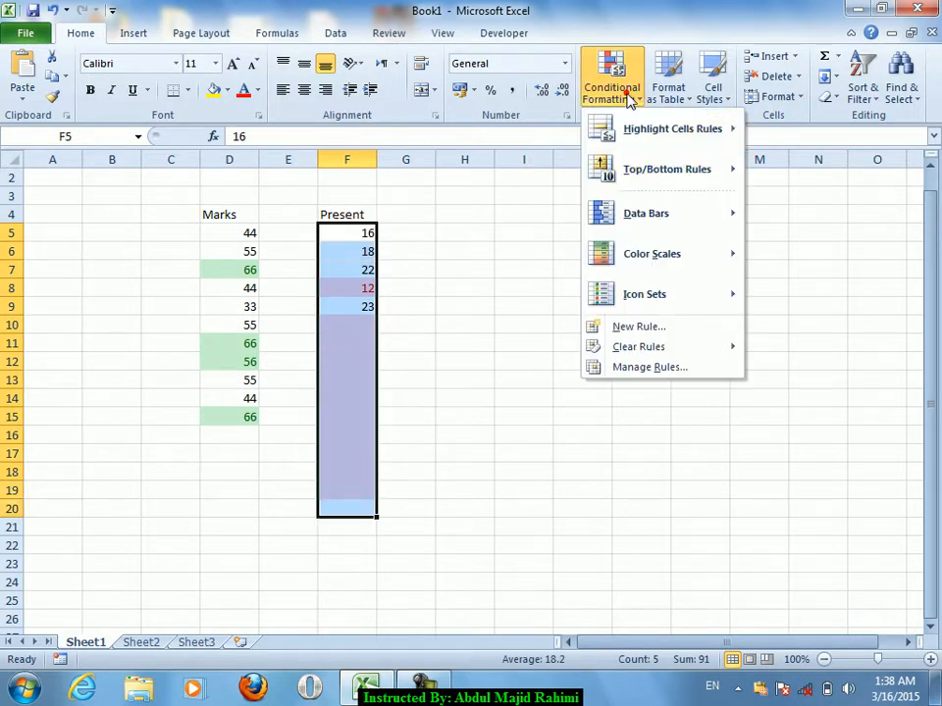
pyautogui.moveTo(725, 128)
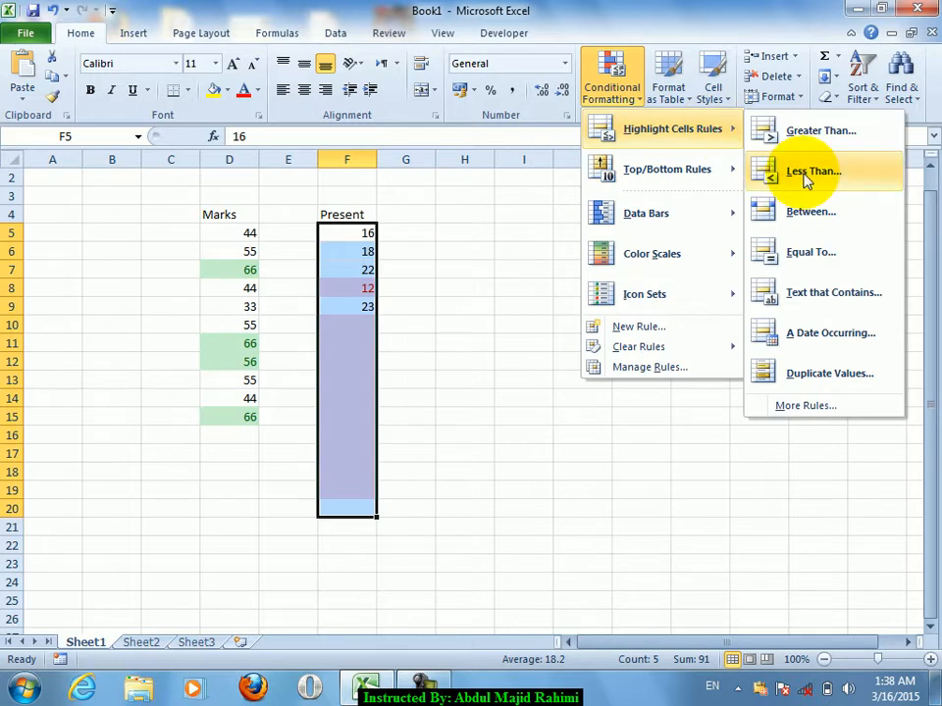
# Step: Enter the column heading "Salary" in cell H4
pyautogui.click(471, 214)
pyautogui.write('Salary')
pyautogui.press('Return')
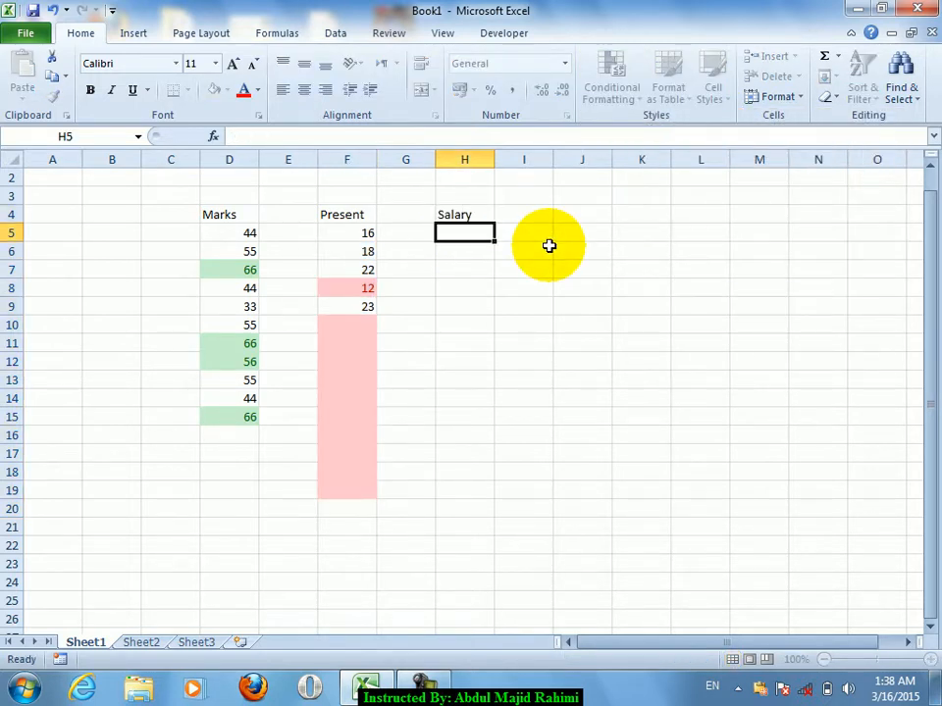
# Step: Highlight values between 1000 and 10000 in H5:H19 using Light Red Fill
pyautogui.hotkey('shift', 'Down')
pyautogui.hotkey('shift', 'Down')
pyautogui.hotkey('shift', 'Down')
pyautogui.hotkey('shift', 'Down')
pyautogui.hotkey('shift', 'Down')
pyautogui.hotkey('shift', 'Down')
pyautogui.hotkey('shift', 'Down')
pyautogui.hotkey('shift', 'Down')
pyautogui.hotkey('shift', 'Down')
pyautogui.hotkey('shift', 'Down')
pyautogui.hotkey('shift', 'Down')
pyautogui.hotkey('shift', 'Down')
pyautogui.hotkey('shift', 'Down')
pyautogui.hotkey('shift', 'Down')
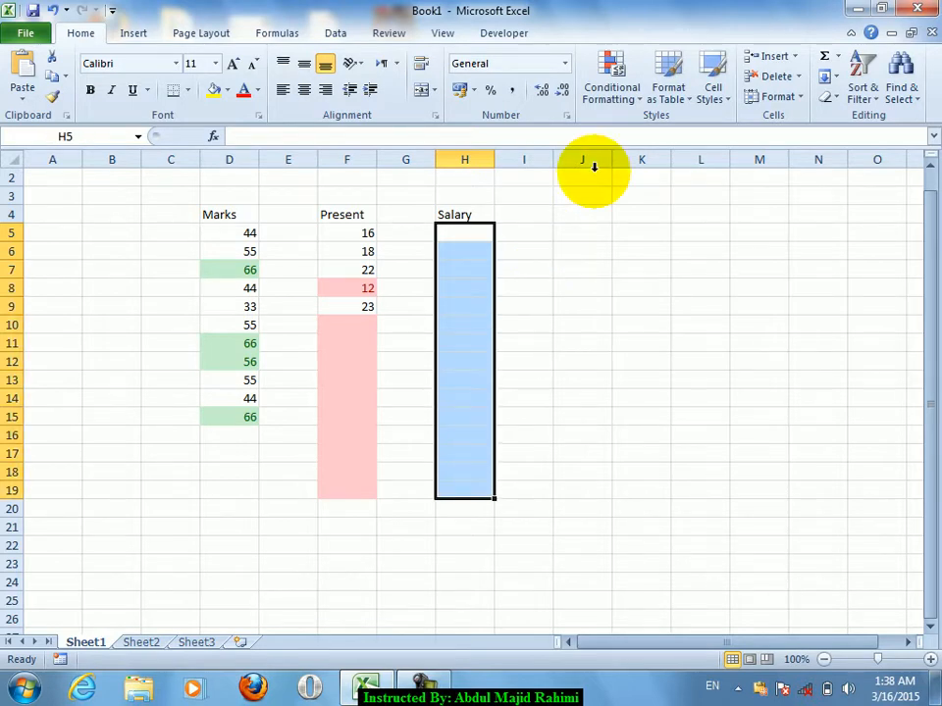
pyautogui.click(671, 98)
pyautogui.click(606, 95)
pyautogui.moveTo(687, 154)
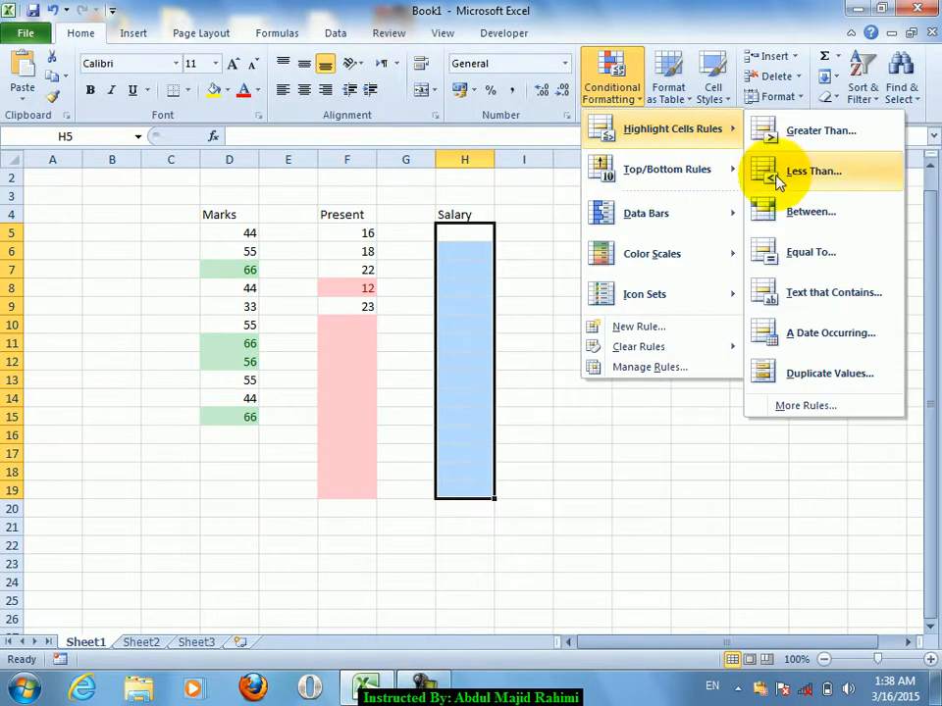
pyautogui.click(784, 212)
pyautogui.click(417, 347)
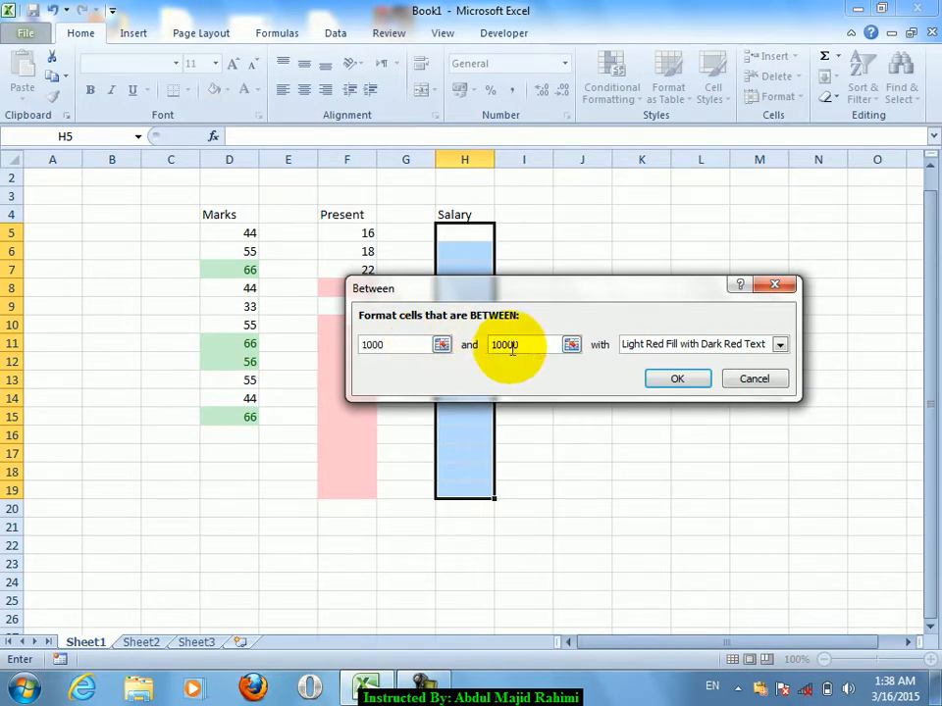
pyautogui.click(657, 343)
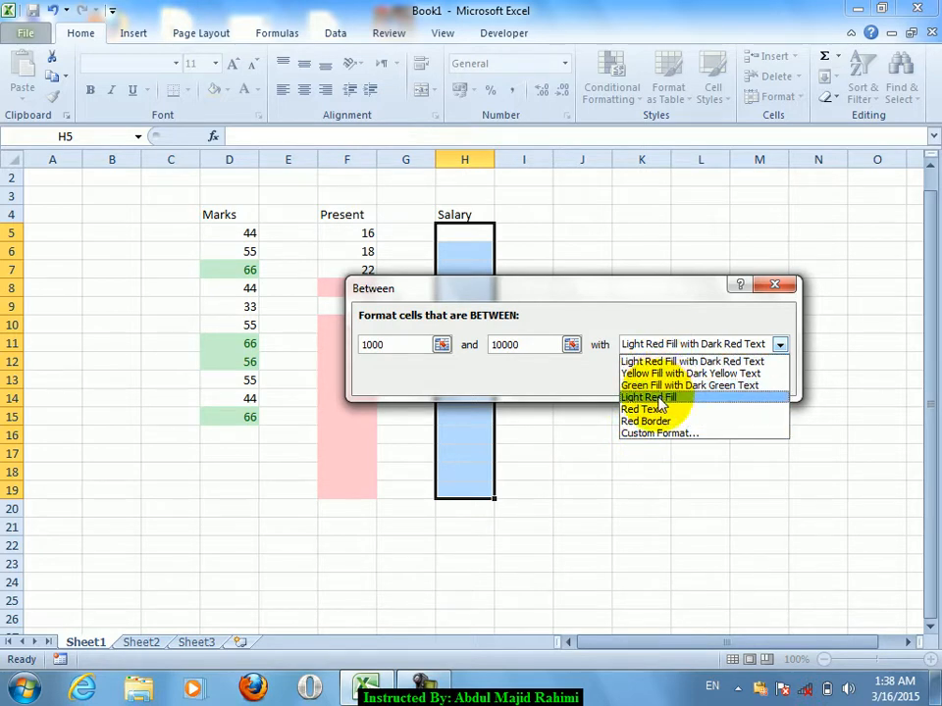
pyautogui.click(667, 398)
pyautogui.click(642, 380)
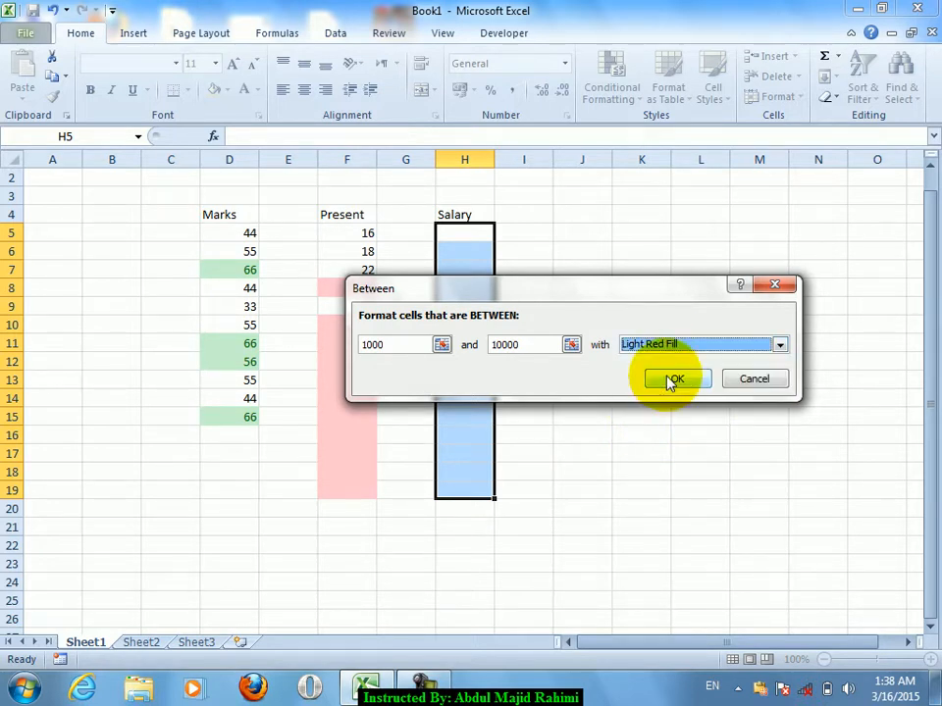
# Step: Enter the salary values 30, 40, 500 and 3000 in cells H5 to H8
pyautogui.click(482, 232)
pyautogui.write('30')
pyautogui.press('Return')
pyautogui.write('40')
pyautogui.press('Return')
pyautogui.write('500')
pyautogui.press('Return')
pyautogui.write('3000')
pyautogui.press('Return')
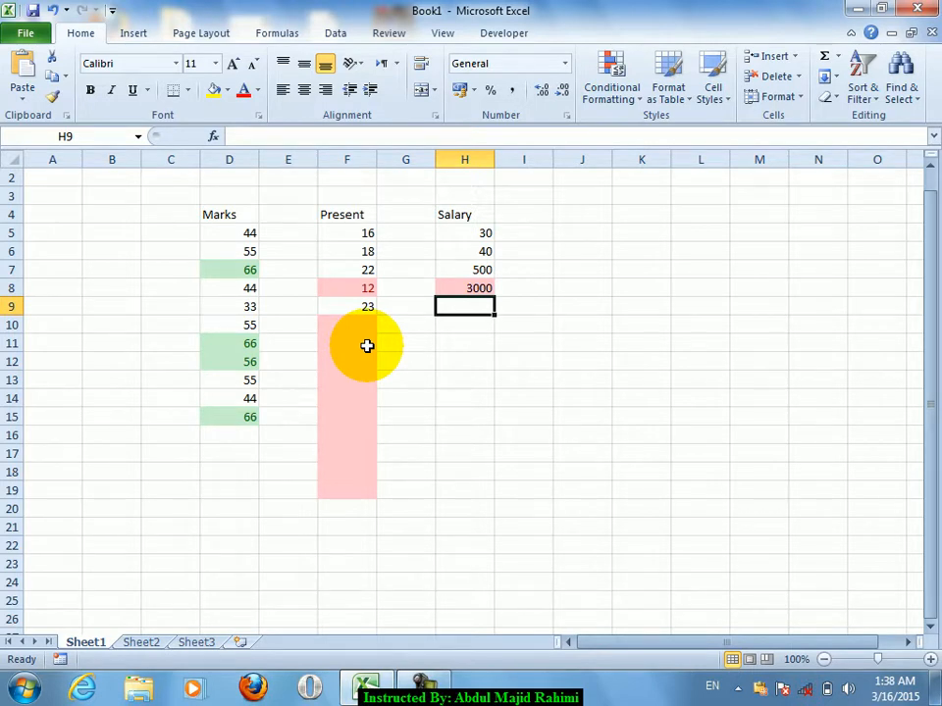
# Step: Highlight cells equal to 100 in J4:J19 using Green Fill with Dark Green Text
pyautogui.click(618, 84)
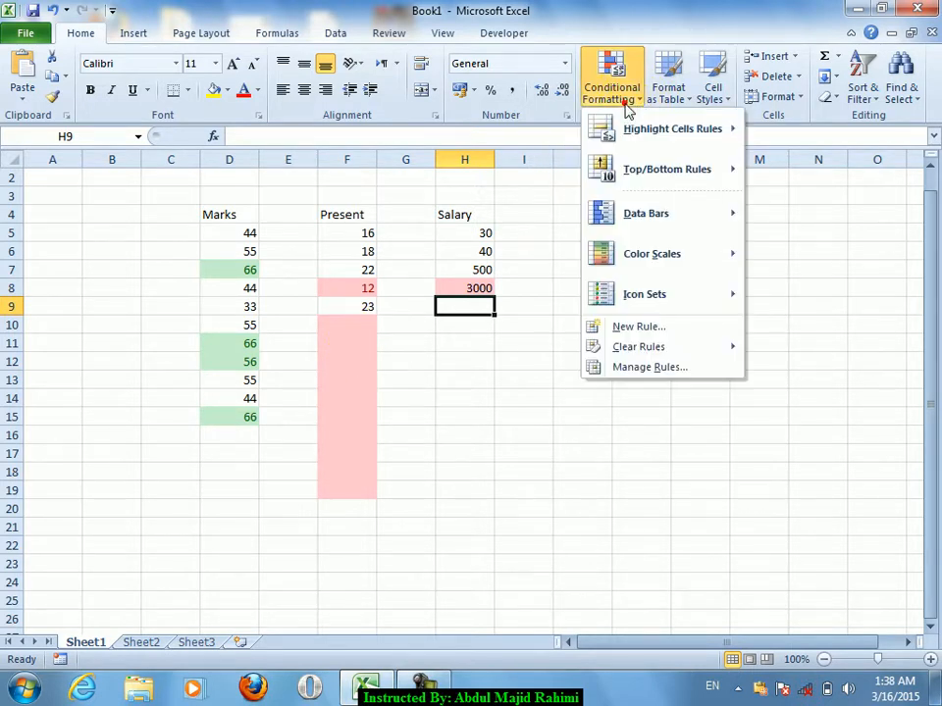
pyautogui.click(674, 139)
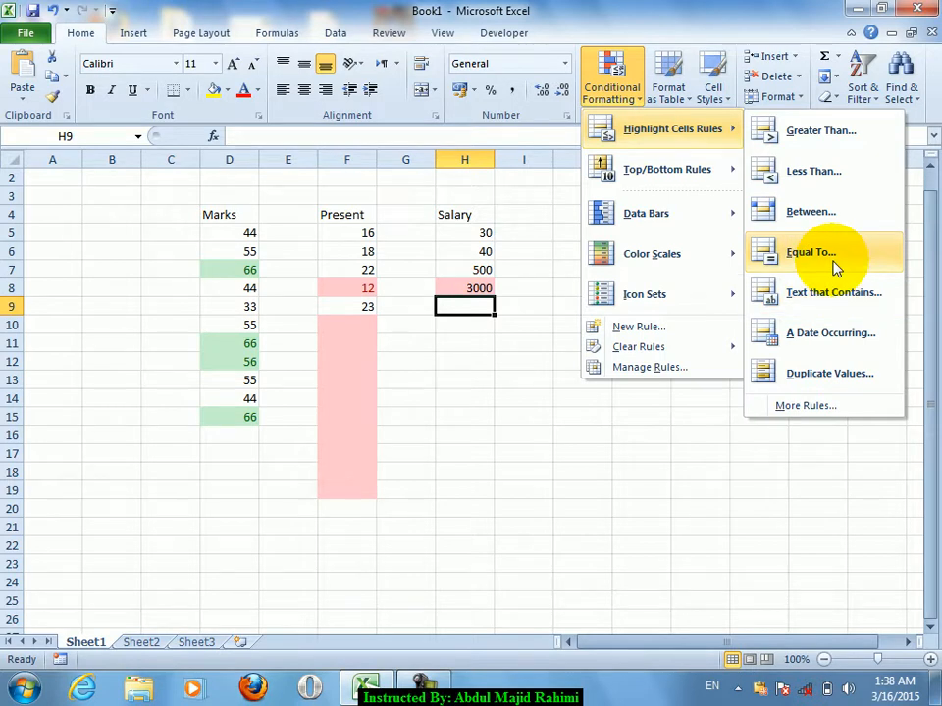
pyautogui.moveTo(559, 213); pyautogui.dragTo(583, 495)
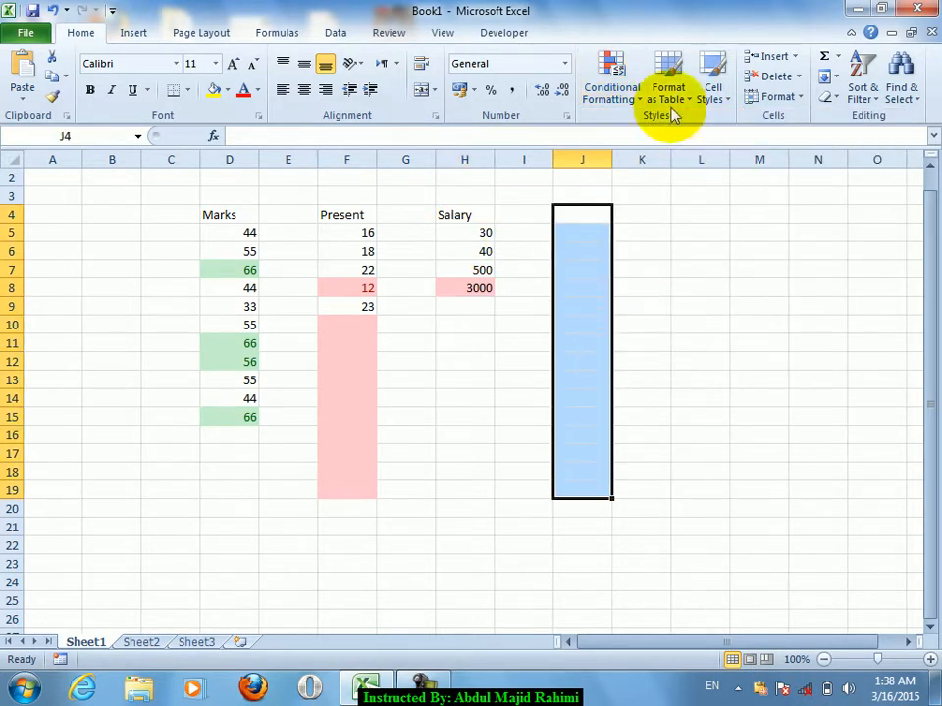
pyautogui.click(628, 98)
pyautogui.moveTo(683, 126)
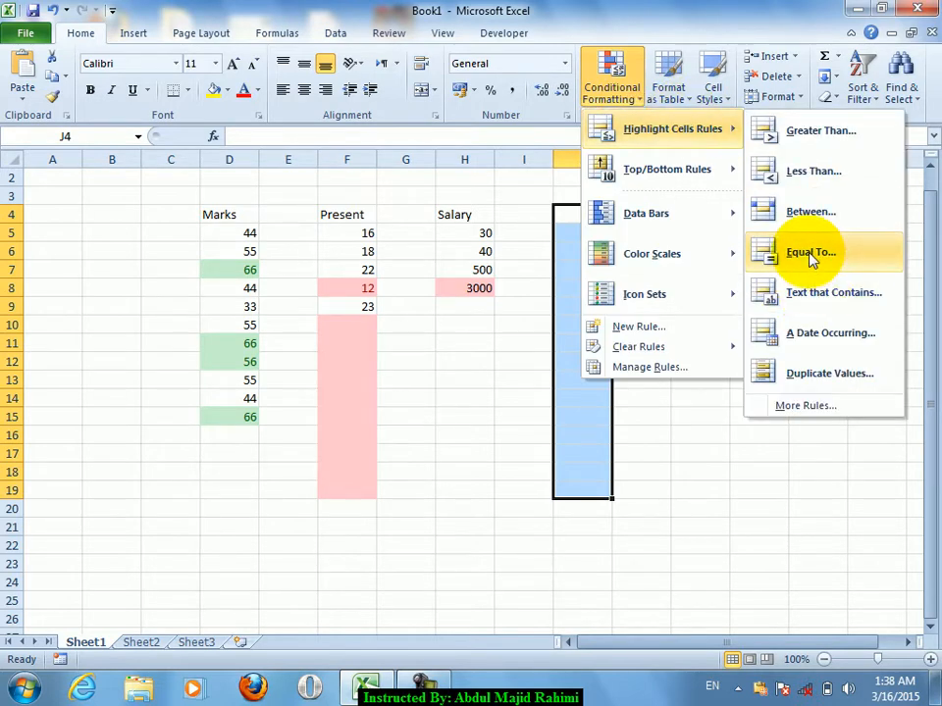
pyautogui.click(805, 254)
pyautogui.write('100')
pyautogui.click(670, 348)
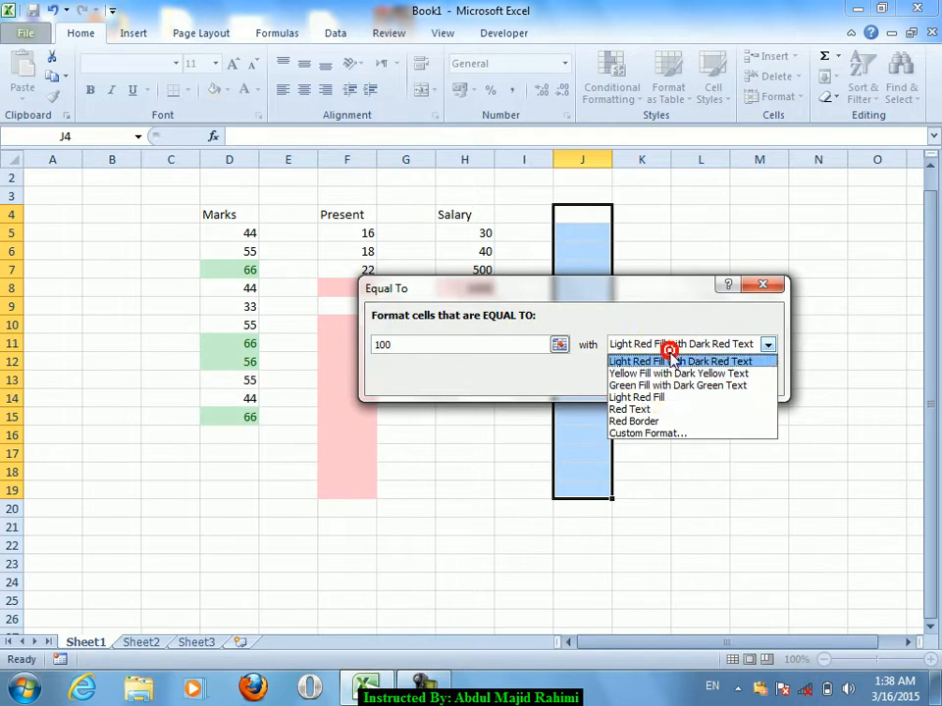
pyautogui.click(655, 385)
pyautogui.click(664, 379)
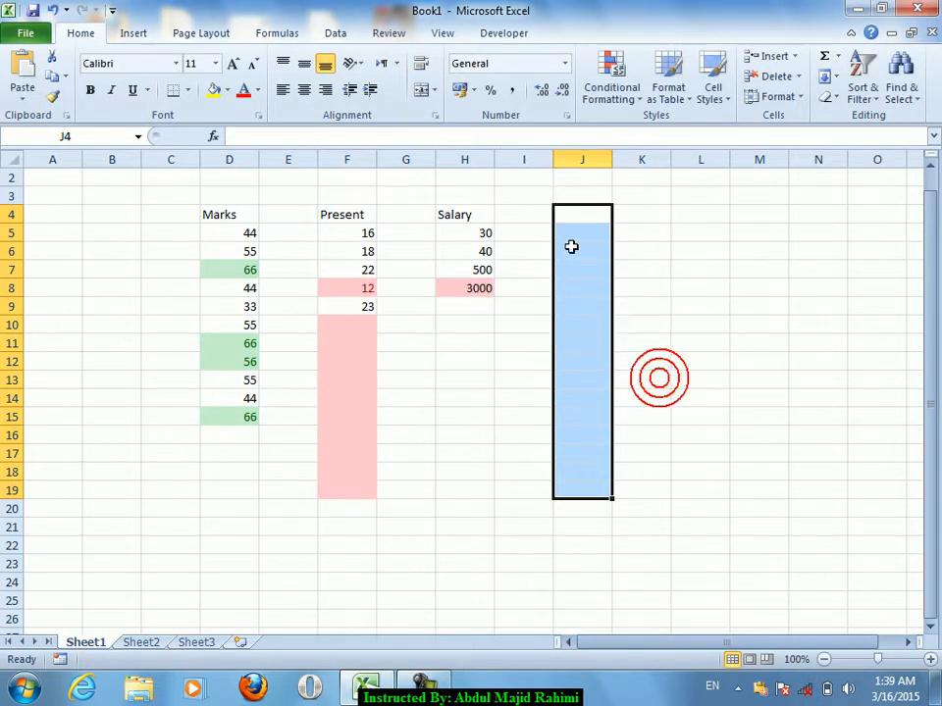
# Step: Enter the values 44, 55, 66 and 100 in cells J5 to J8
pyautogui.click(565, 230)
pyautogui.write('44')
pyautogui.press('Return')
pyautogui.write('55')
pyautogui.press('Return')
pyautogui.write('66')
pyautogui.press('Return')
pyautogui.write('100')
pyautogui.press('Return')
pyautogui.press('Up')
pyautogui.press('Down')
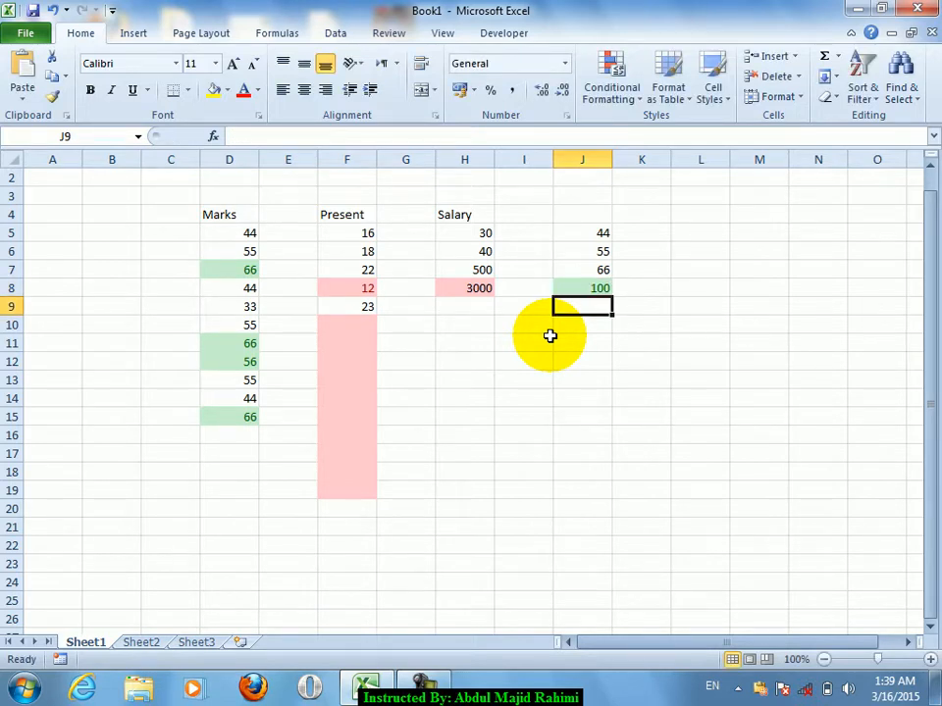
# Step: Create a new blank workbook and enter the column heading "Name" in cell D3
pyautogui.click(612, 90)
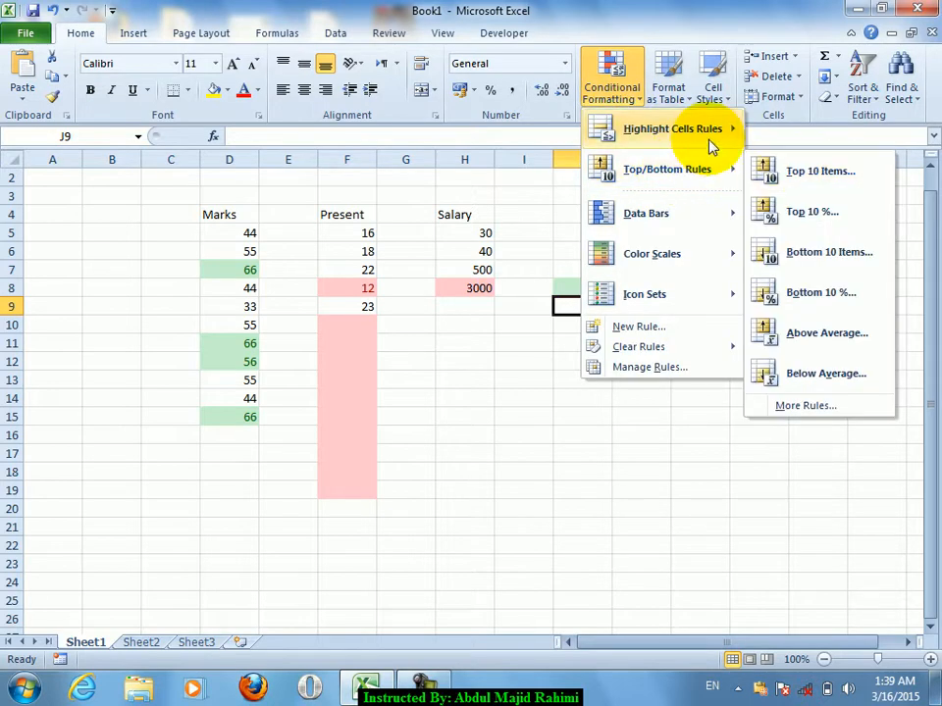
pyautogui.moveTo(748, 145)
pyautogui.click(477, 348)
pyautogui.click(454, 358)
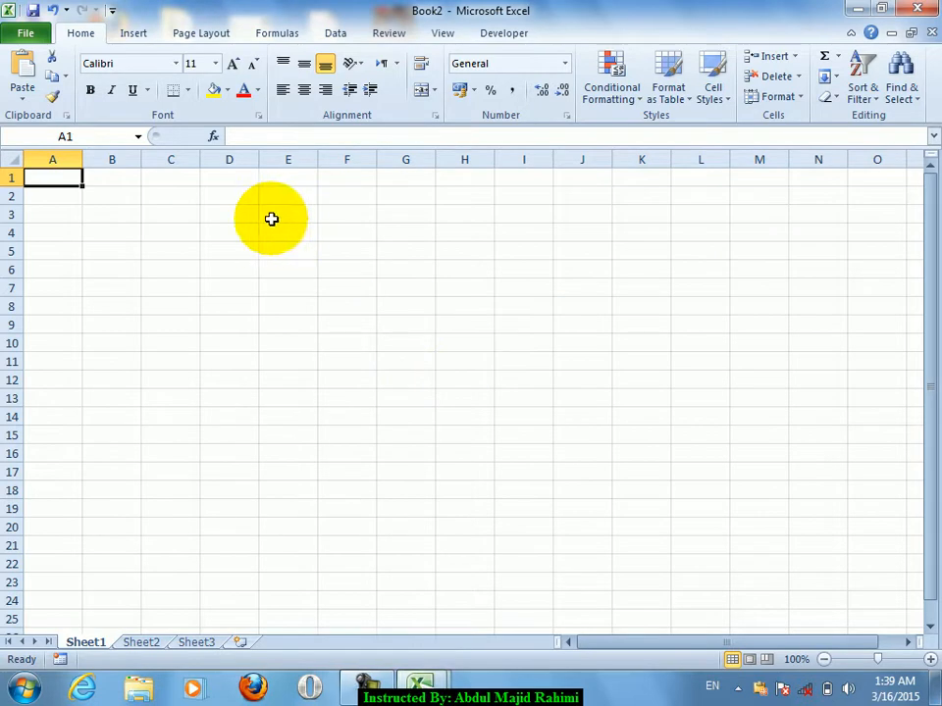
pyautogui.click(244, 212)
pyautogui.write('Name')
pyautogui.press('Return')
pyautogui.press('Up')
pyautogui.press('Down')
# Step: Highlight cells in D4:D19 that contain a chosen short name as text, using Yellow Fill with Dark Yellow Text
pyautogui.hotkey('shift', 'Down')
pyautogui.hotkey('shift', 'Down')
pyautogui.hotkey('shift', 'Down')
pyautogui.hotkey('shift', 'Down')
pyautogui.hotkey('shift', 'Down')
pyautogui.hotkey('shift', 'Down')
pyautogui.hotkey('shift', 'Down')
pyautogui.hotkey('shift', 'Down')
pyautogui.hotkey('shift', 'Down')
pyautogui.hotkey('shift', 'Down')
pyautogui.hotkey('shift', 'Down')
pyautogui.hotkey('shift', 'Down')
pyautogui.hotkey('shift', 'Down')
pyautogui.hotkey('shift', 'Down')
pyautogui.hotkey('shift', 'Down')
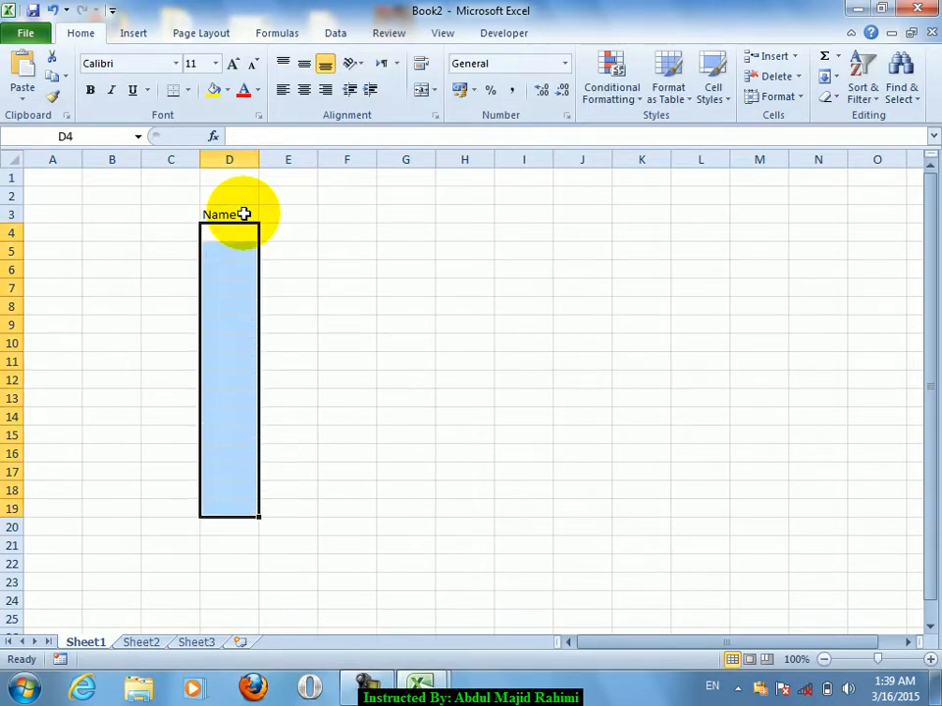
pyautogui.click(612, 77)
pyautogui.moveTo(658, 147)
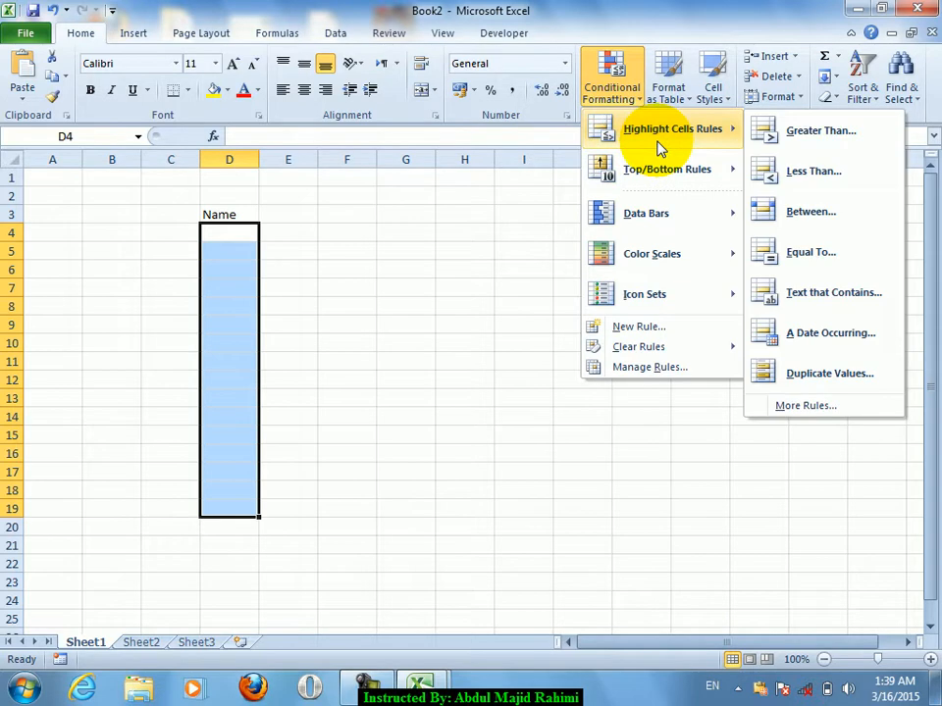
pyautogui.click(793, 292)
pyautogui.write('jan')
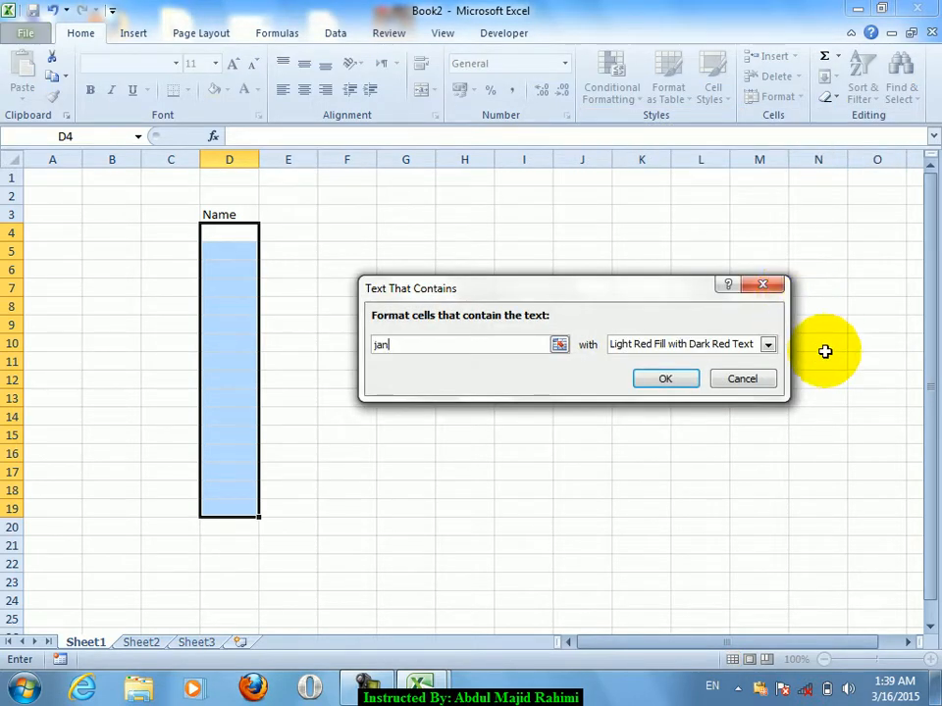
pyautogui.click(686, 344)
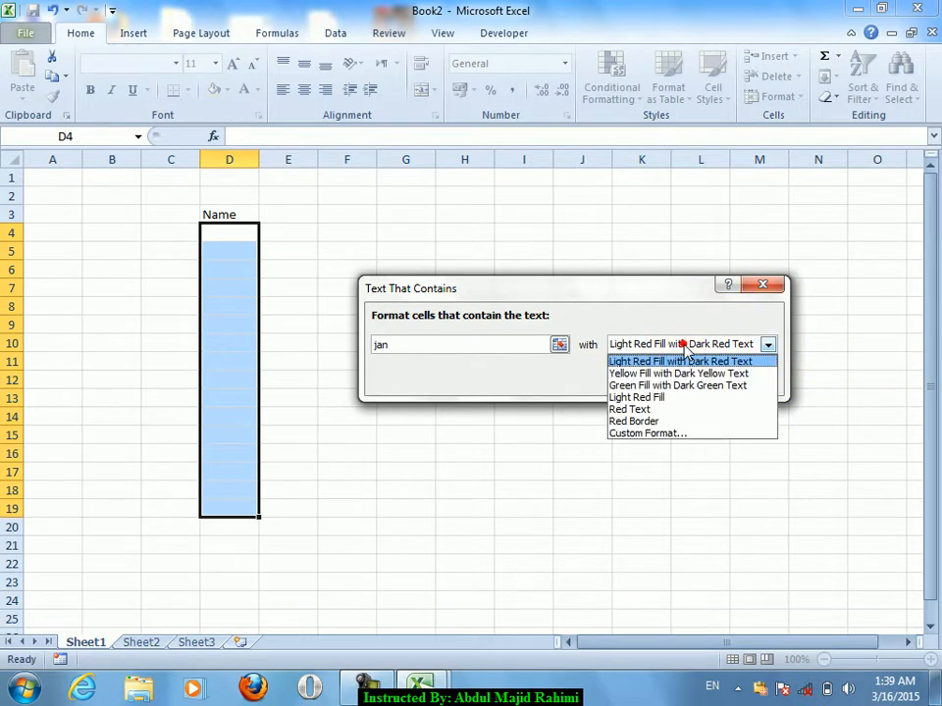
pyautogui.click(657, 373)
pyautogui.click(659, 380)
# Step: Enter five sample first names in D4:D8, using the highlight rule's text in D6 and D8
pyautogui.click(241, 234)
pyautogui.write('omer')
pyautogui.press('Return')
pyautogui.write('ali')
pyautogui.press('Return')
pyautogui.write('jan')
pyautogui.press('Return')
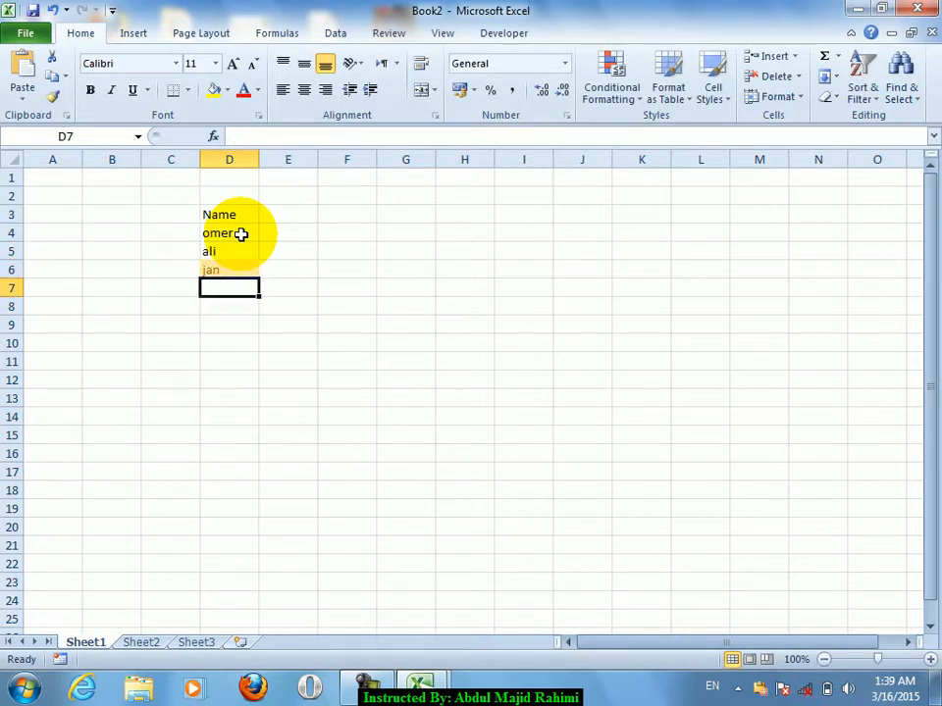
pyautogui.write('ahmad')
pyautogui.press('Return')
pyautogui.write('jan')
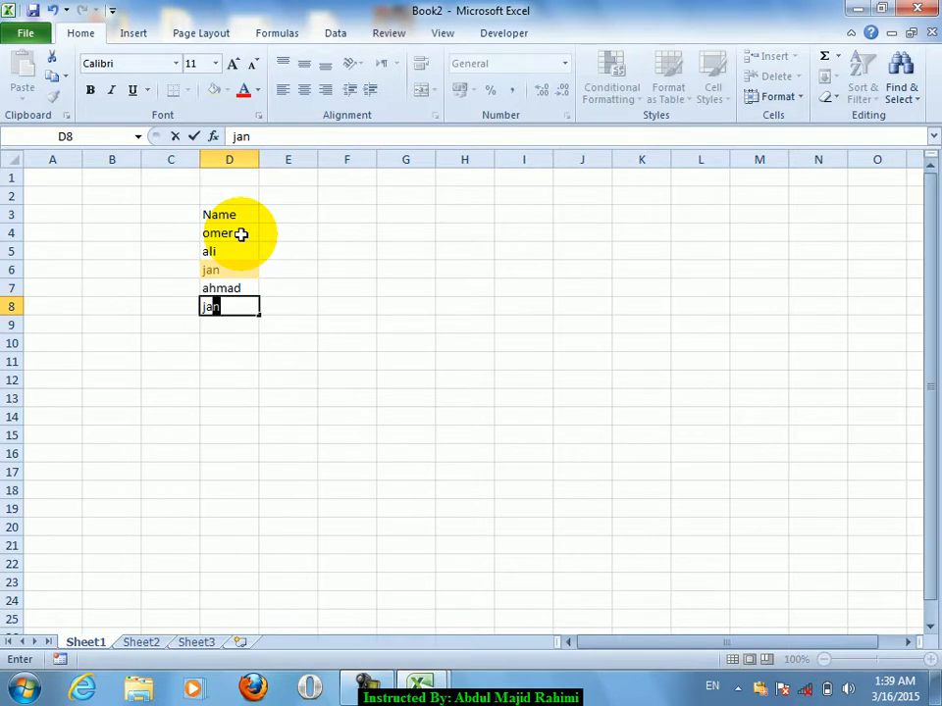
pyautogui.press('Return')
pyautogui.press('Return')
pyautogui.press('Return')
# Step: Enter three more sample names in D11:D13, with the D13 name including the highlight rule's text as its second word
pyautogui.write('khan')
pyautogui.press('Return')
pyautogui.write('ali')
pyautogui.press('Return')
pyautogui.write("omer jan'")
pyautogui.press('Return')
# Step: Replace the name in D13 with a full name ending in the highlight rule's text, and autofit column D
pyautogui.press('Up')
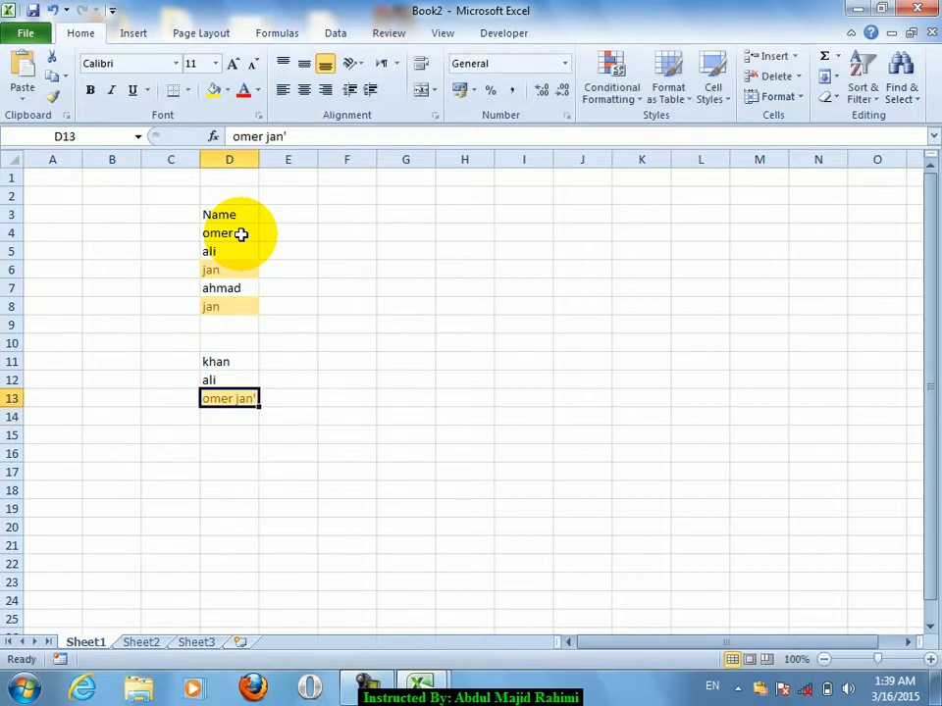
pyautogui.write('Gul')
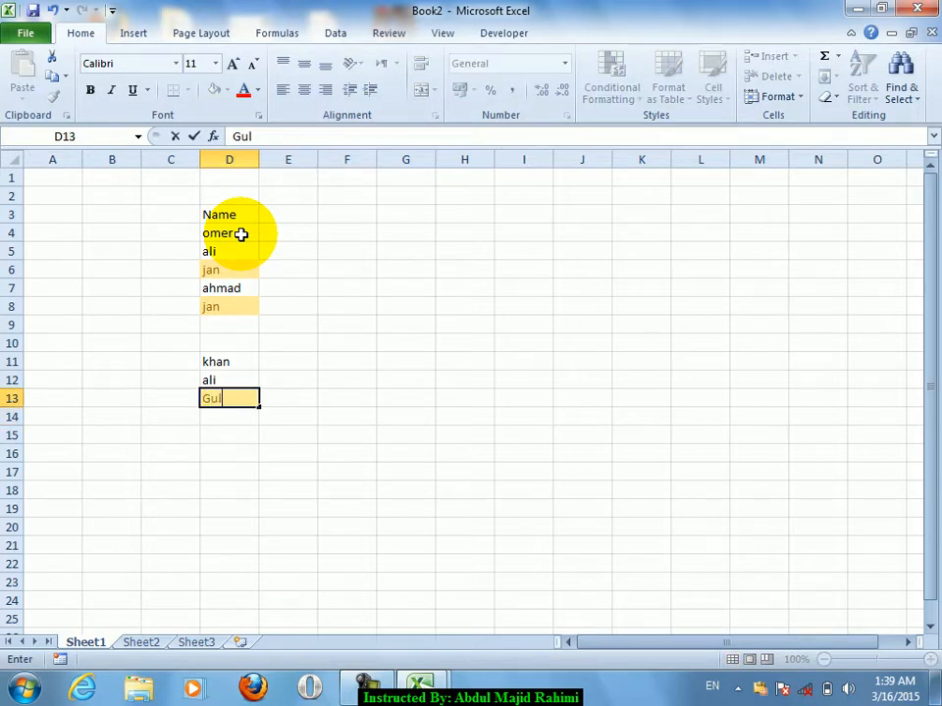
pyautogui.press('Return')
pyautogui.press('Up')
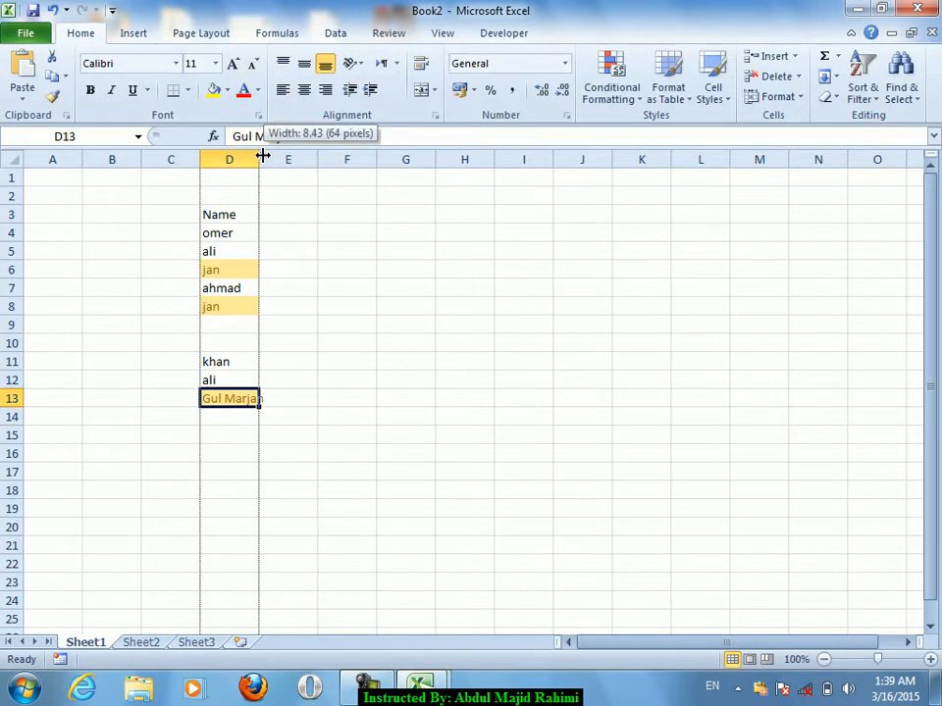
pyautogui.doubleClick(260, 155)
# Step: Enter the column heading "Date" in cell H3 and the current date, 3/16/2015, in H4
pyautogui.click(608, 73)
pyautogui.moveTo(676, 130)
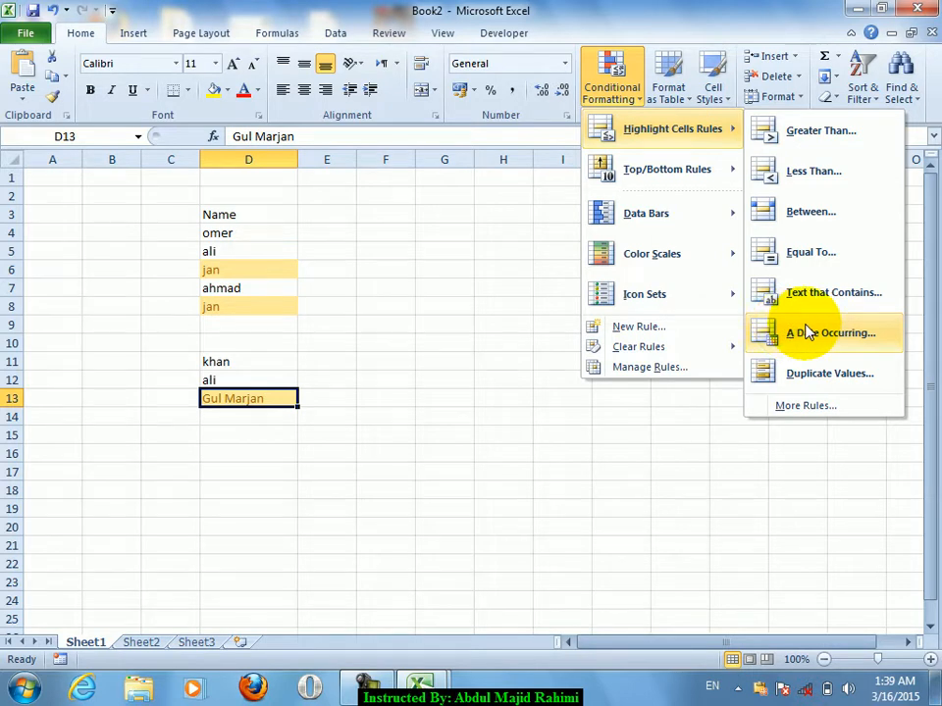
pyautogui.click(496, 225)
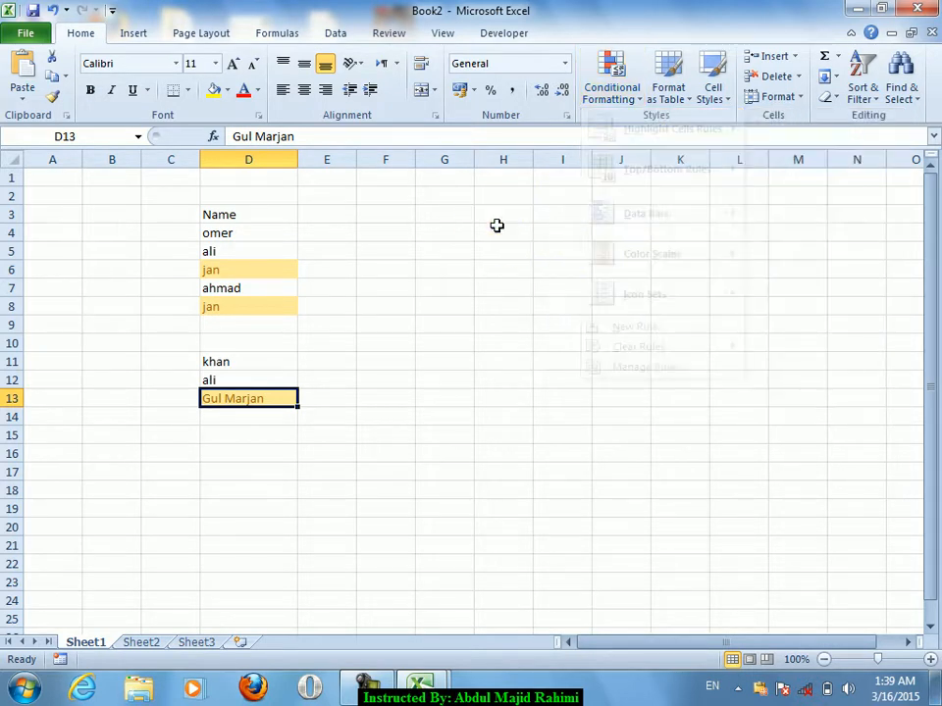
pyautogui.click(496, 218)
pyautogui.write('Date')
pyautogui.press('Up')
pyautogui.press('Down')
pyautogui.press('Down')
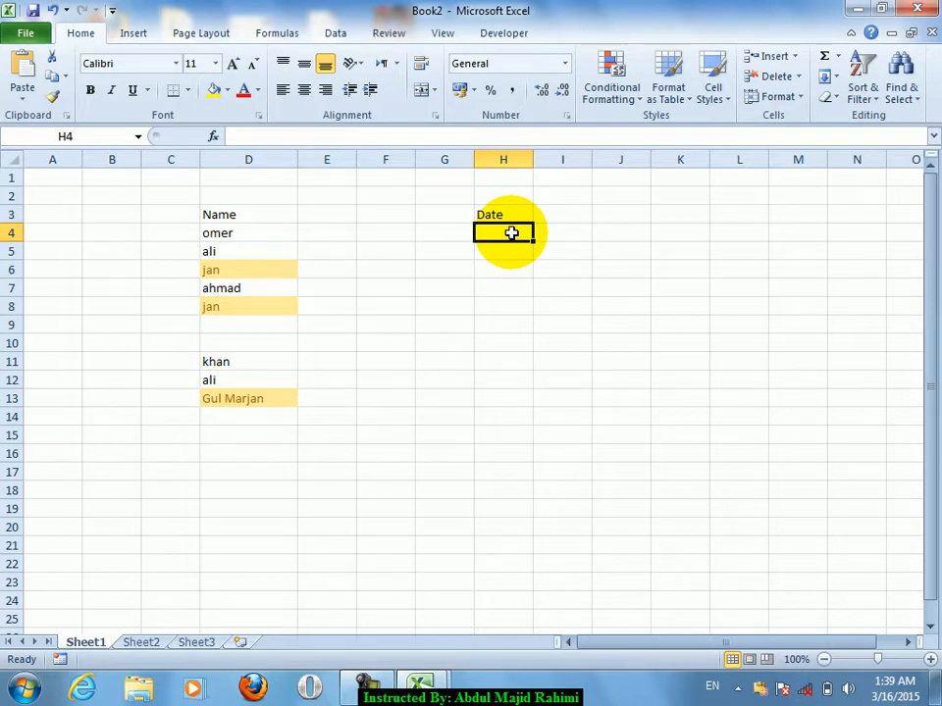
pyautogui.hotkey('ctrl', ';')
pyautogui.press('Return')
pyautogui.press('Up')
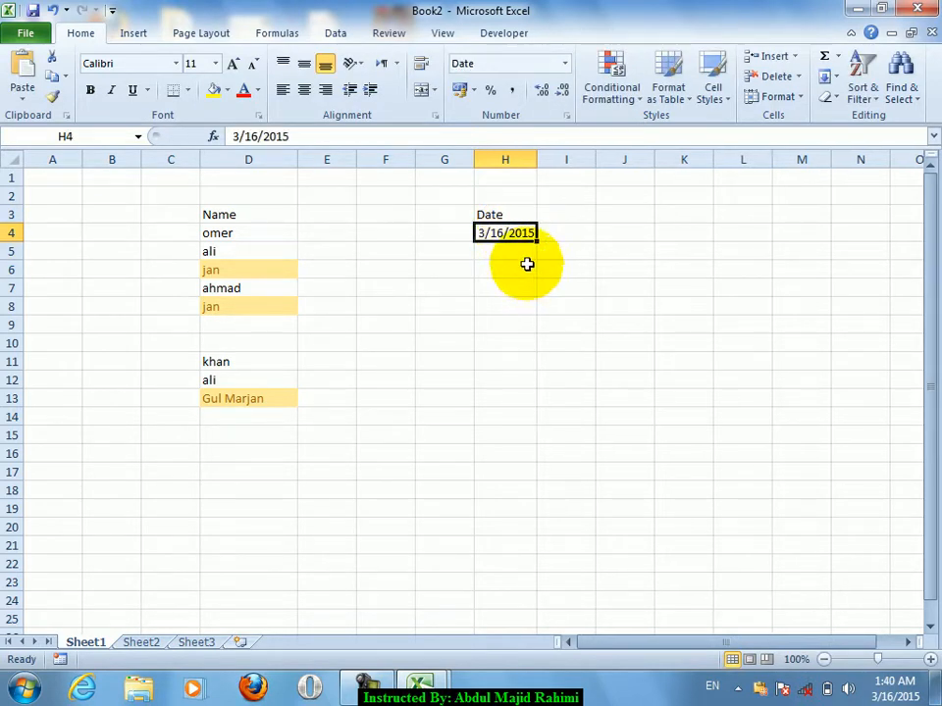
# Step: Highlight dates occurring Yesterday in H4:H19 using Red Text
pyautogui.click(524, 265)
pyautogui.click(523, 233)
pyautogui.moveTo(533, 231); pyautogui.dragTo(504, 508)
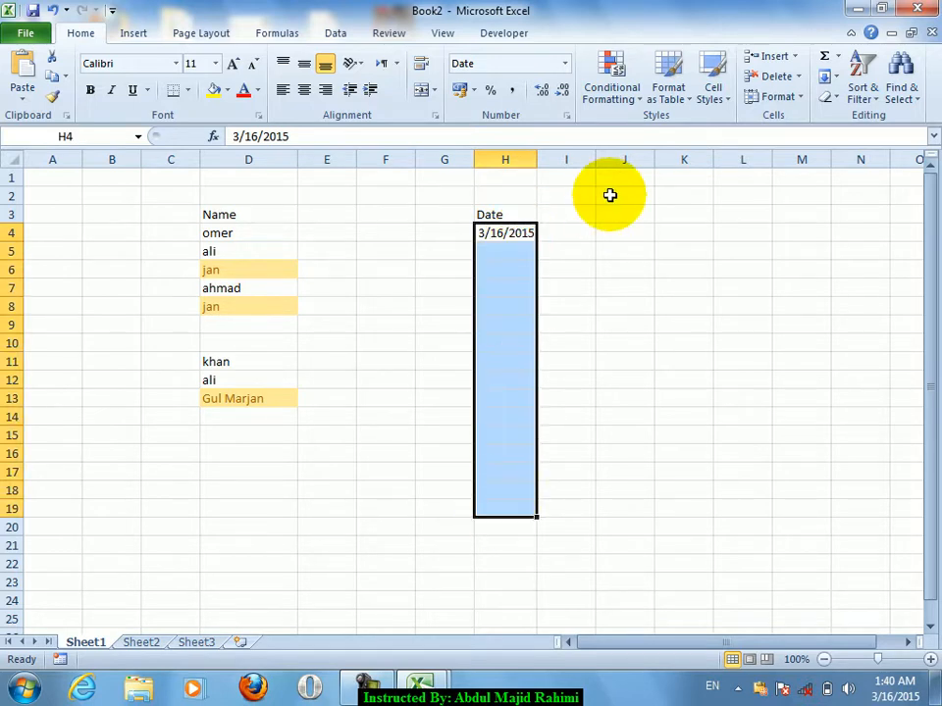
pyautogui.click(608, 81)
pyautogui.moveTo(667, 129)
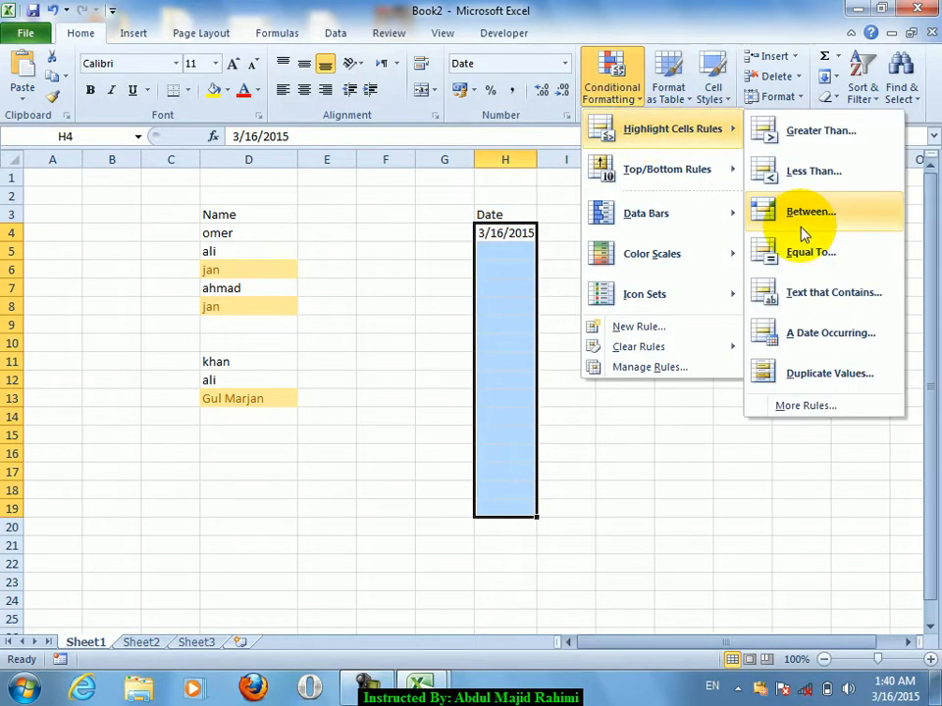
pyautogui.click(763, 335)
pyautogui.click(501, 342)
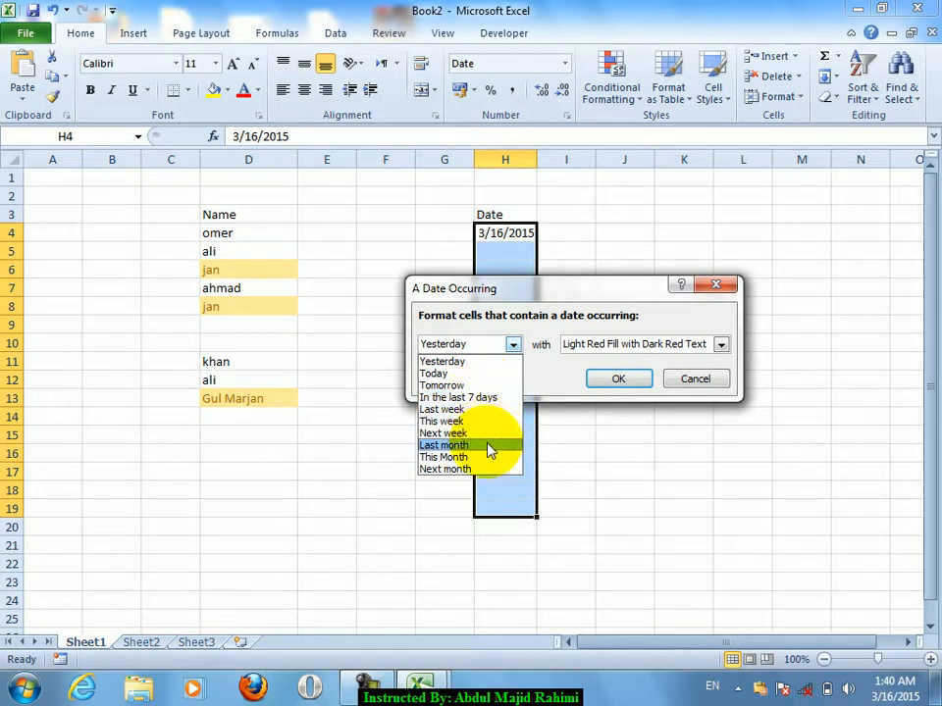
pyautogui.click(478, 364)
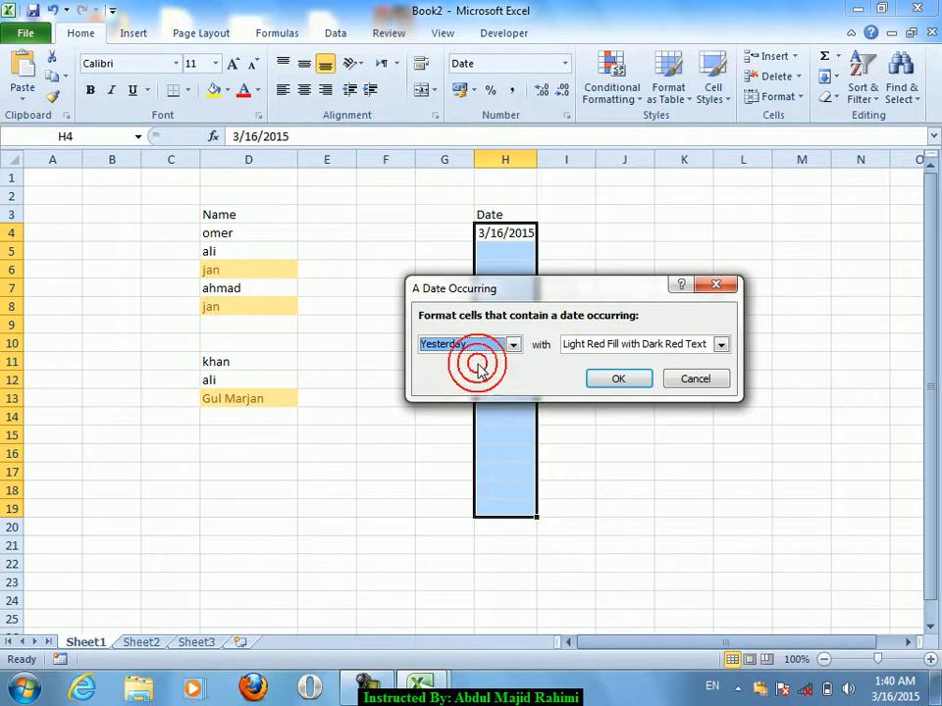
pyautogui.click(608, 344)
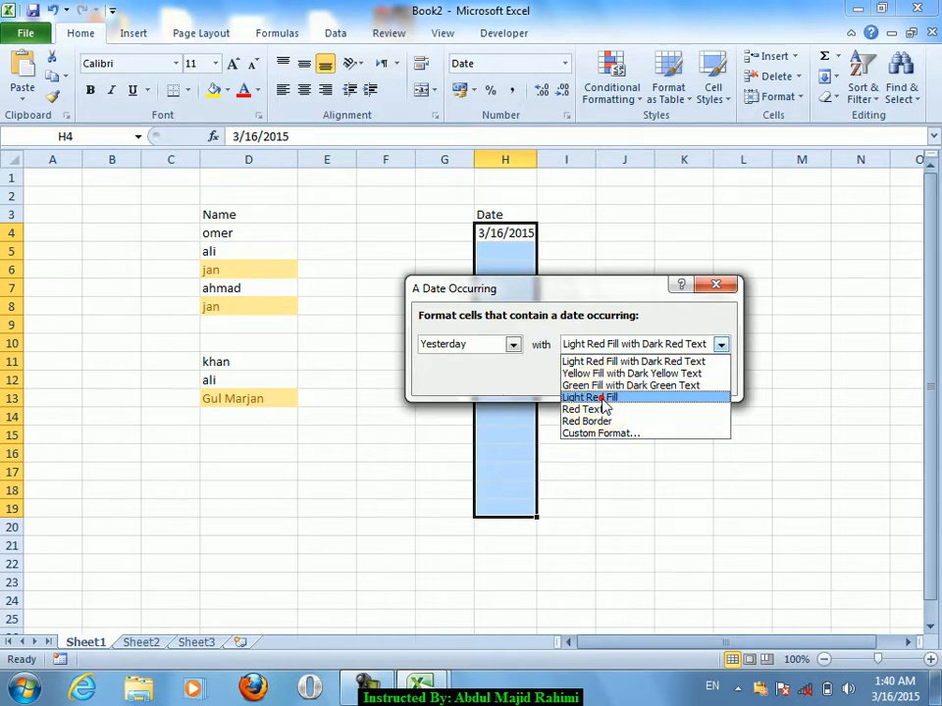
pyautogui.click(603, 398)
pyautogui.click(608, 346)
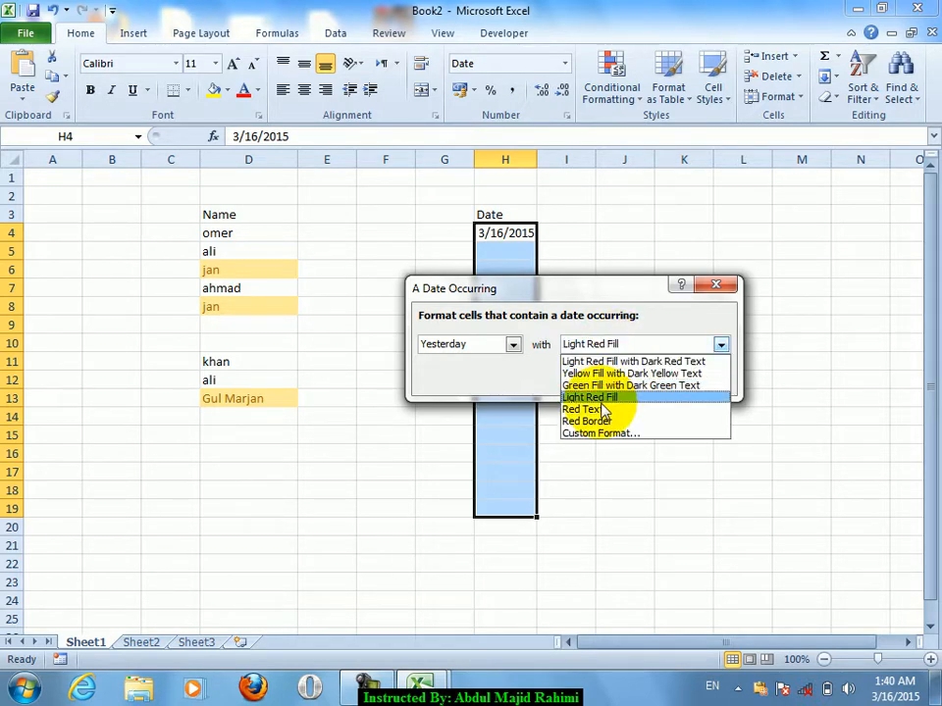
pyautogui.click(605, 409)
pyautogui.click(618, 380)
pyautogui.click(513, 256)
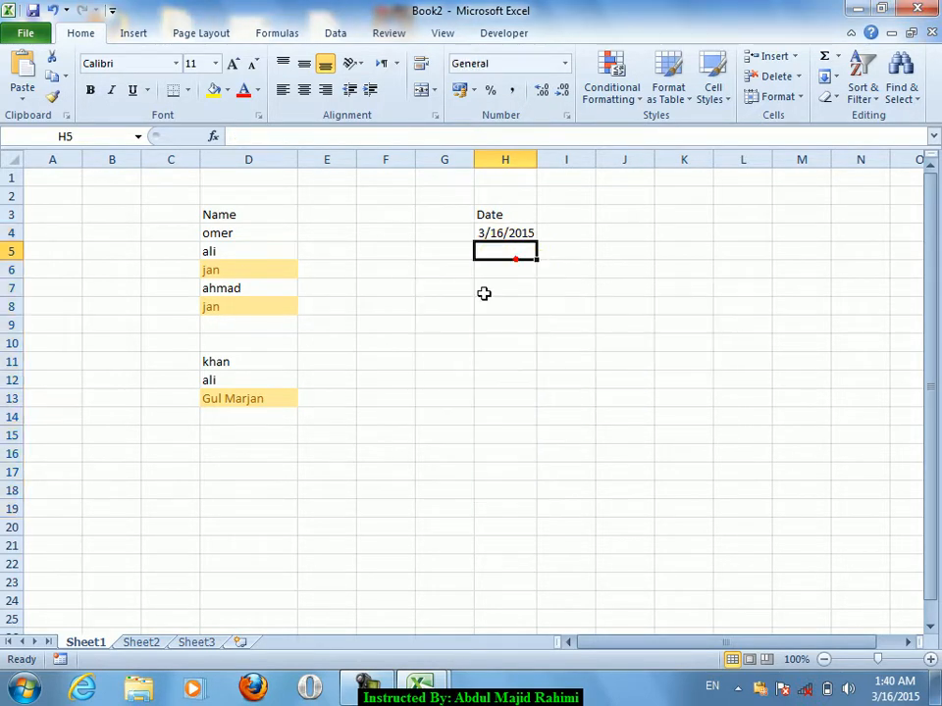
# Step: Fill cells H5:H9 with the current date, 3/16/2015
pyautogui.hotkey('ctrl', ';')
pyautogui.press('Return')
pyautogui.hotkey('ctrl', ';')
pyautogui.press('Return')
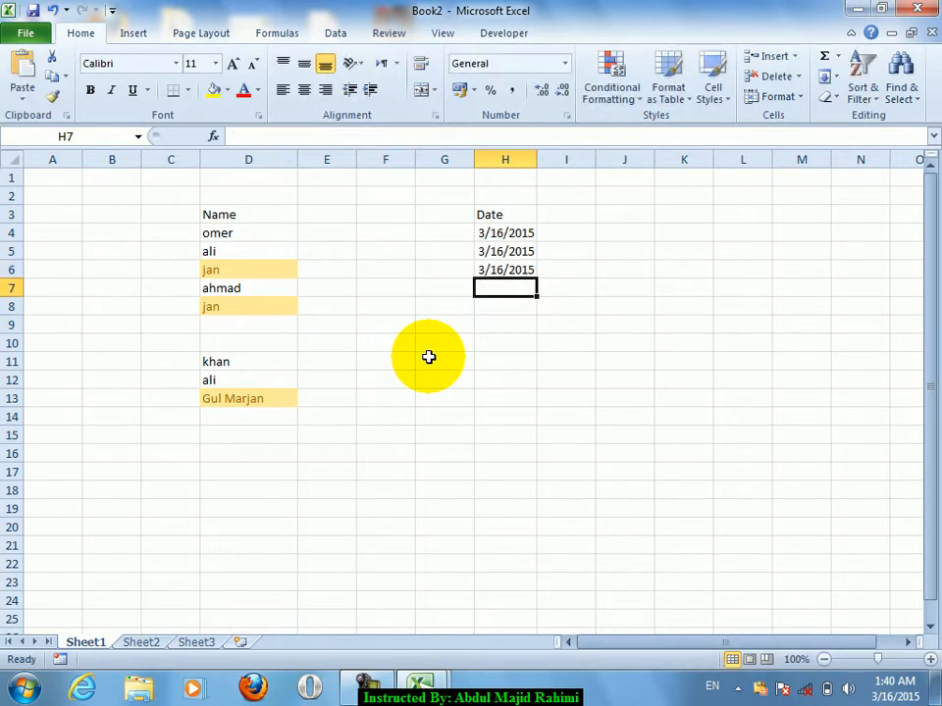
pyautogui.hotkey('ctrl', ';')
pyautogui.press('Return')
pyautogui.hotkey('ctrl', ';')
pyautogui.press('Return')
pyautogui.hotkey('ctrl', ';')
pyautogui.press('Return')
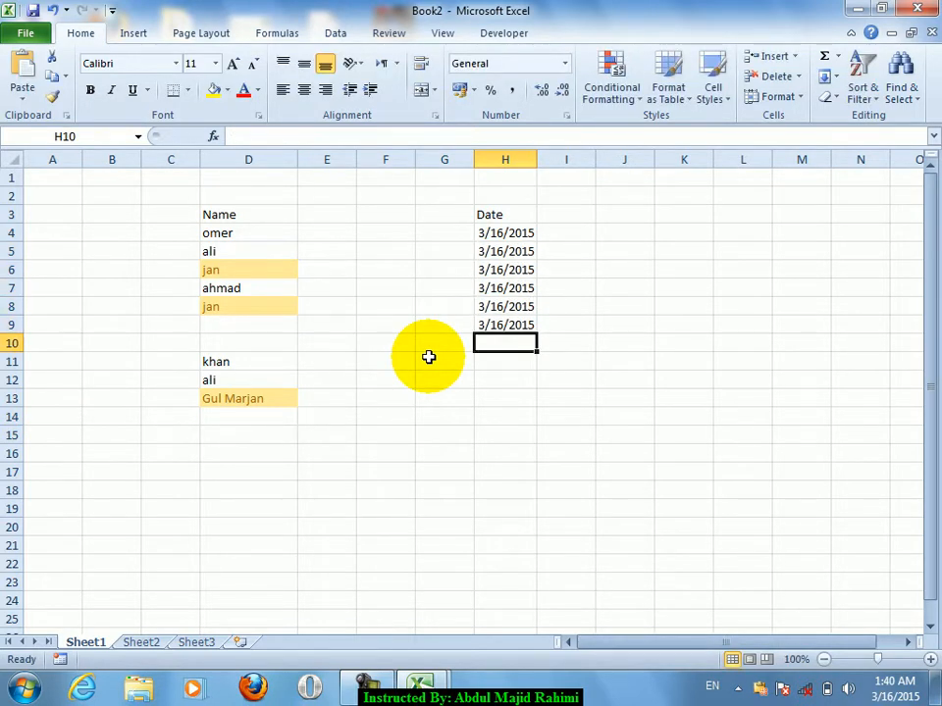
# Step: Change the last date in the Date column, H9, to 3/15/2015
pyautogui.hotkey('ctrl', 'Up')
pyautogui.hotkey('ctrl', 'Up')
pyautogui.click(495, 327)
pyautogui.doubleClick(499, 328)
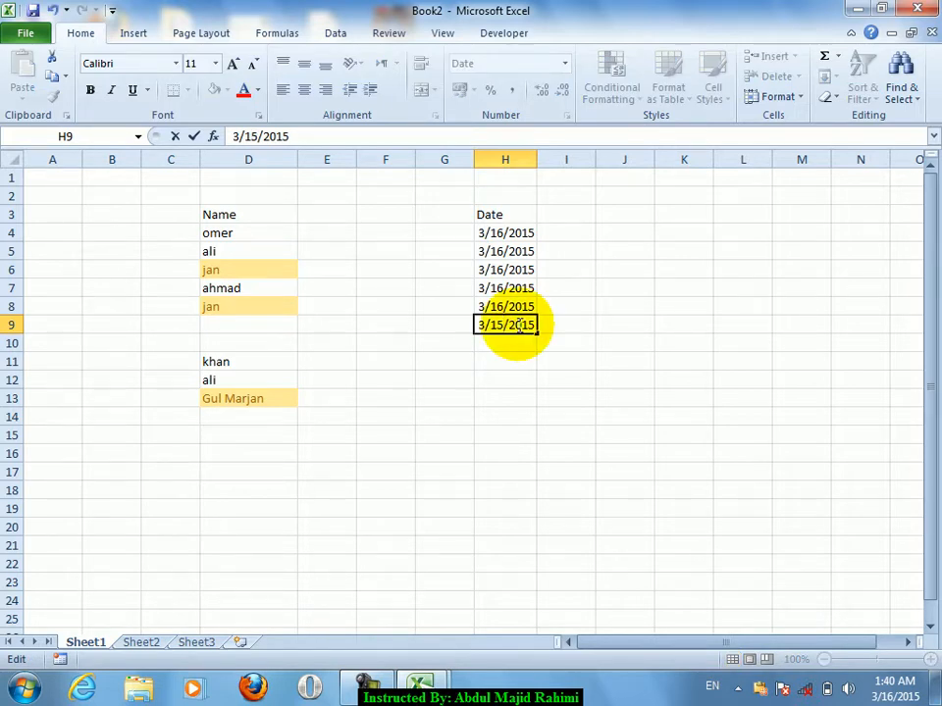
pyautogui.press('Return')
pyautogui.press('Down')
pyautogui.press('Down')
pyautogui.press('Up')
pyautogui.press('Up')
pyautogui.press('Up')
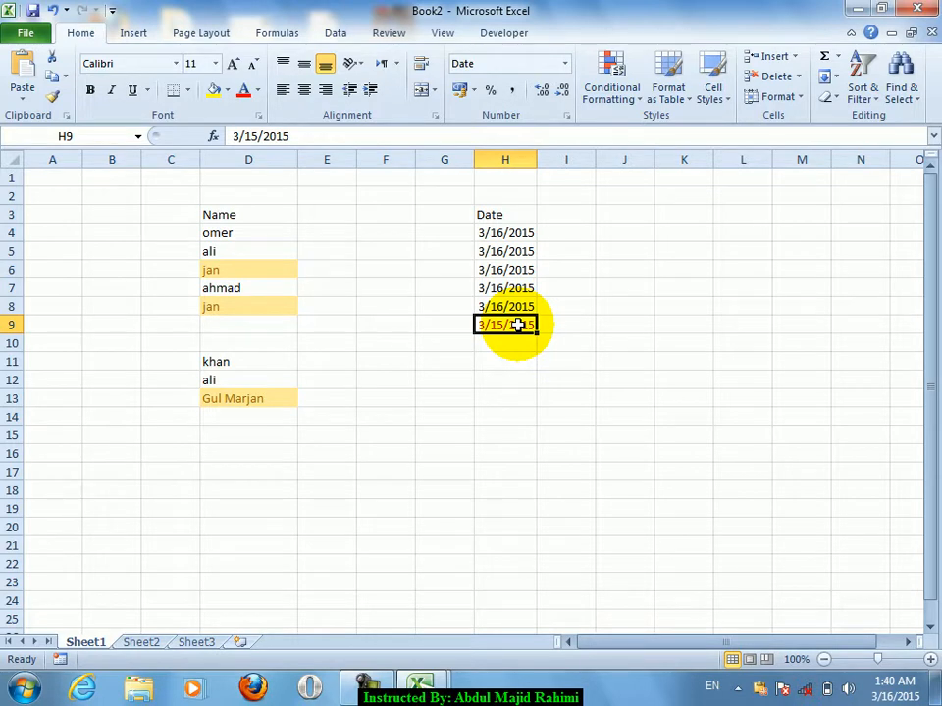
pyautogui.click(618, 91)
pyautogui.moveTo(655, 184)
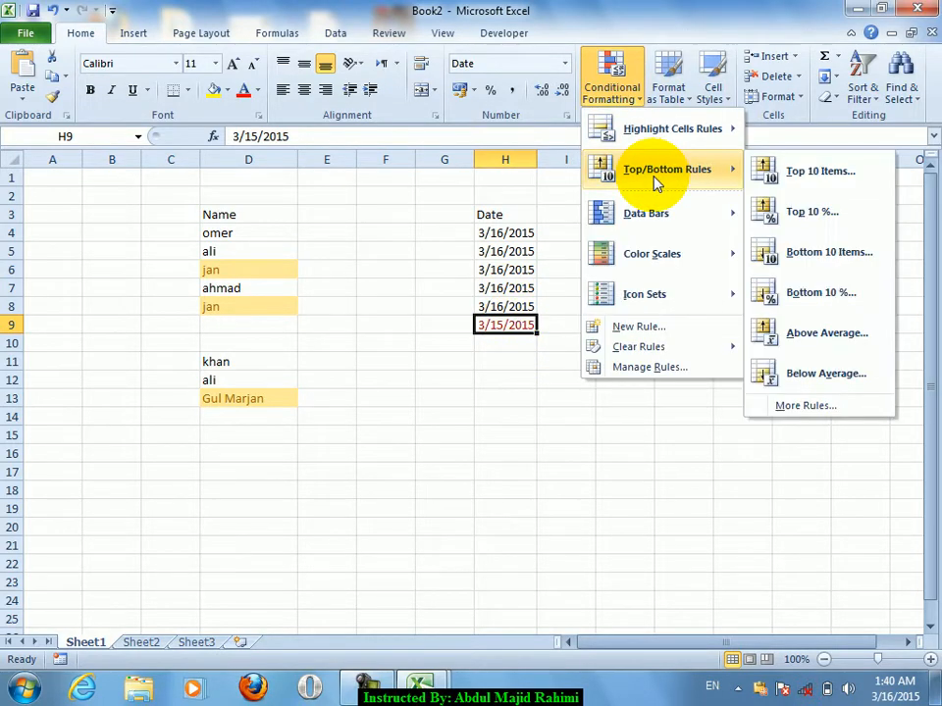
pyautogui.moveTo(721, 135)
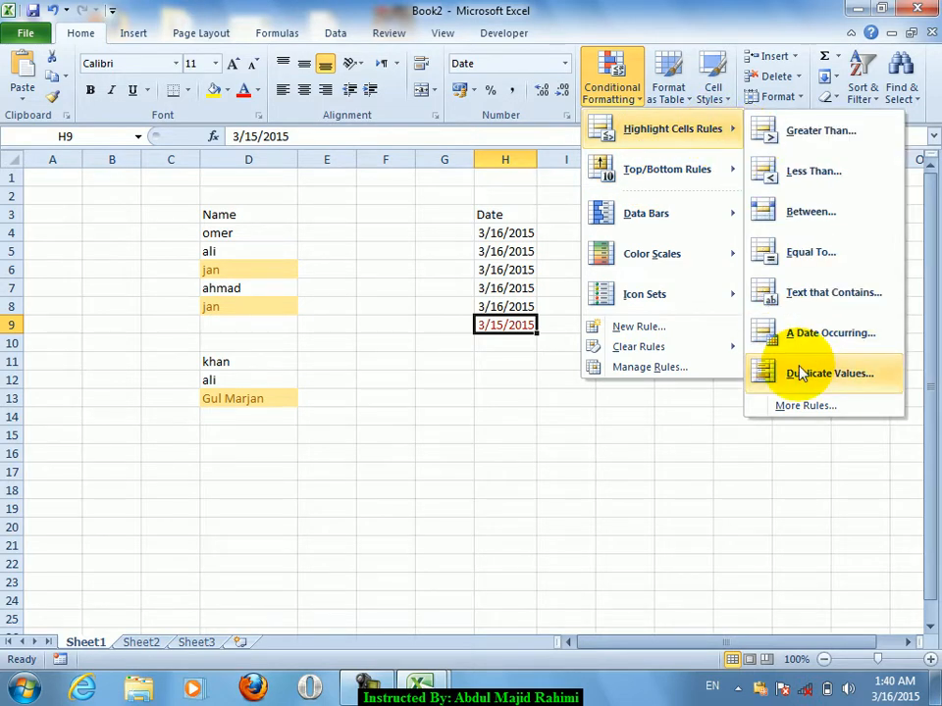
pyautogui.click(364, 364)
# Step: Create a new blank workbook and enter the headings "ID" in B3 and "Name" in C3
pyautogui.hotkey('ctrl', 'n')
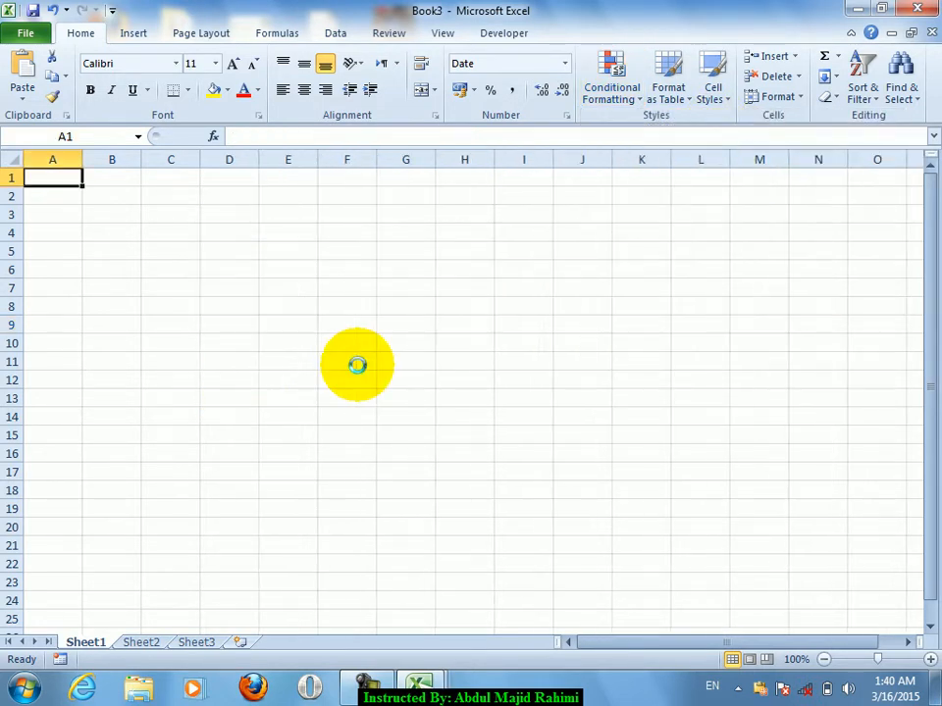
pyautogui.click(113, 208)
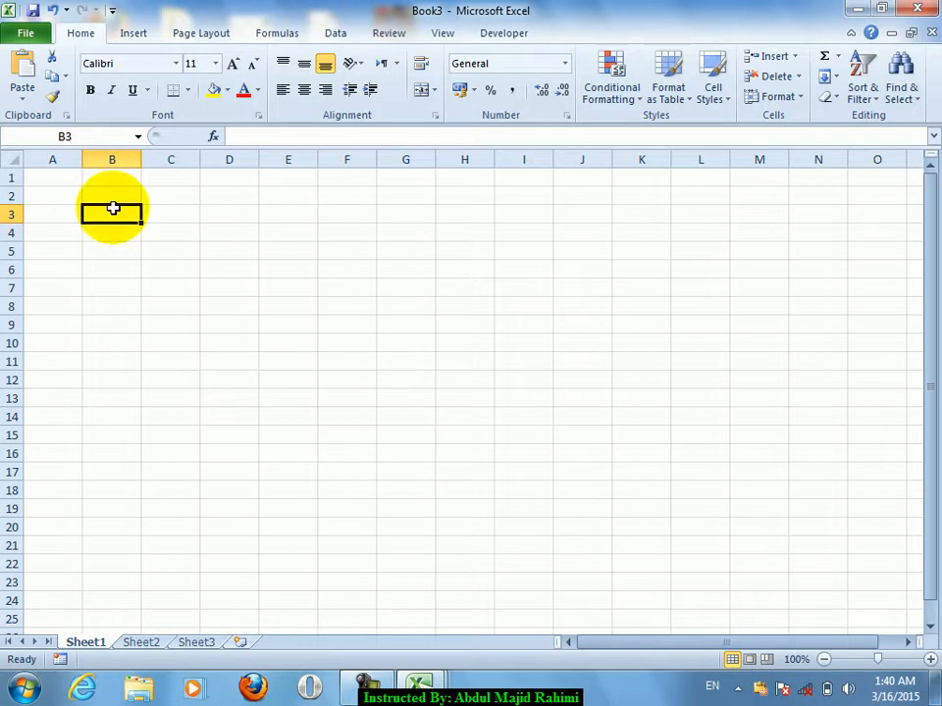
pyautogui.write('ID')
pyautogui.press('Tab')
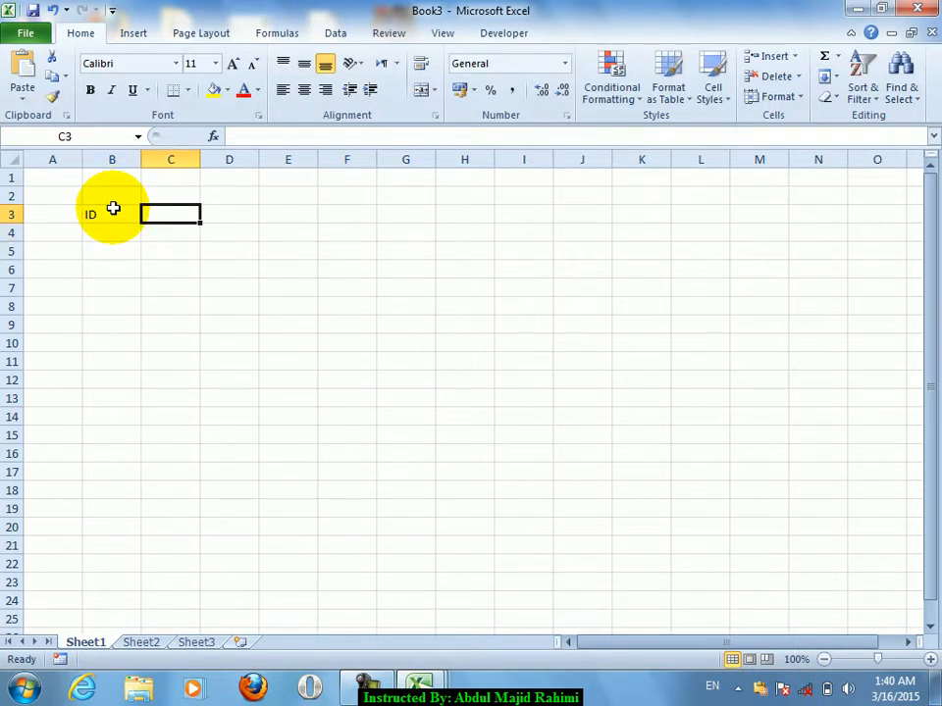
pyautogui.write('Name')
pyautogui.press('Return')
# Step: Enter the ID numbers 1 through 5 in cells B4:B8
pyautogui.press('Left')
pyautogui.write('1')
pyautogui.press('Return')
pyautogui.press('Return')
pyautogui.press('Up')
pyautogui.write('2')
pyautogui.press('Return')
pyautogui.write('3')
pyautogui.press('Return')
pyautogui.write('4')
pyautogui.press('Return')
pyautogui.write('5 ')
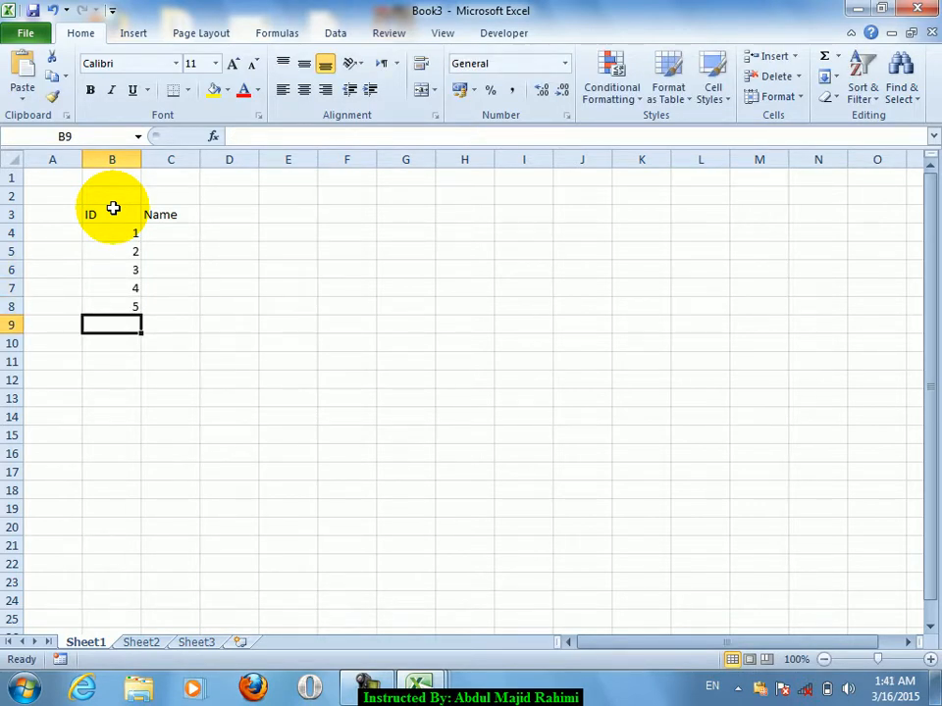
pyautogui.write('2')
pyautogui.press('Return')
pyautogui.press('Return')
pyautogui.press('Up')
pyautogui.press('Up')
# Step: Highlight duplicate values in B4:B21 using green fill with dark green text
pyautogui.moveTo(113, 242); pyautogui.dragTo(111, 545)
pyautogui.click(612, 98)
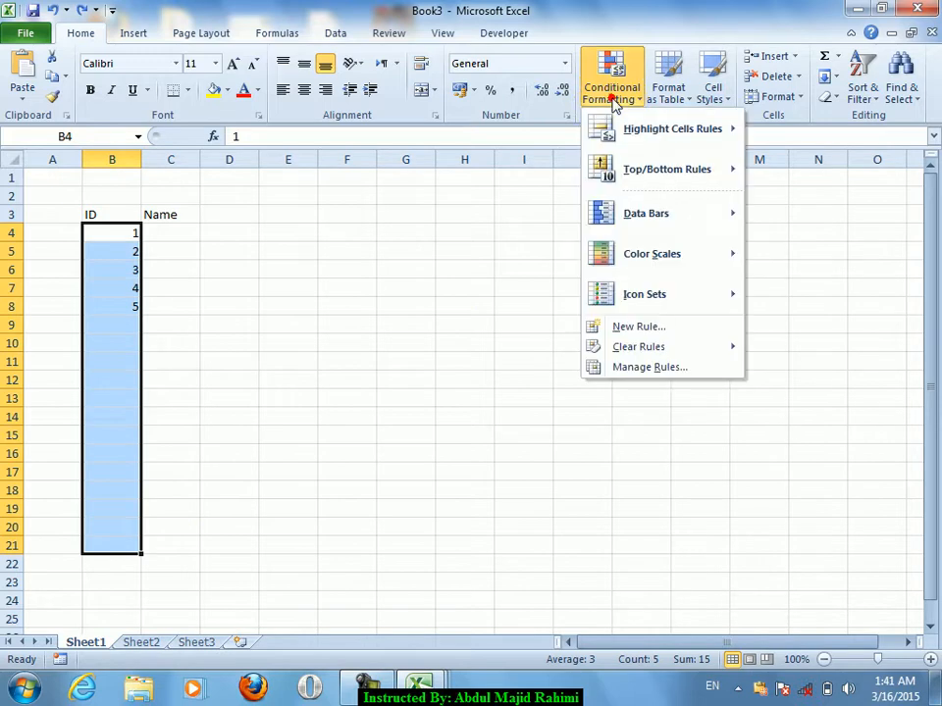
pyautogui.moveTo(668, 131)
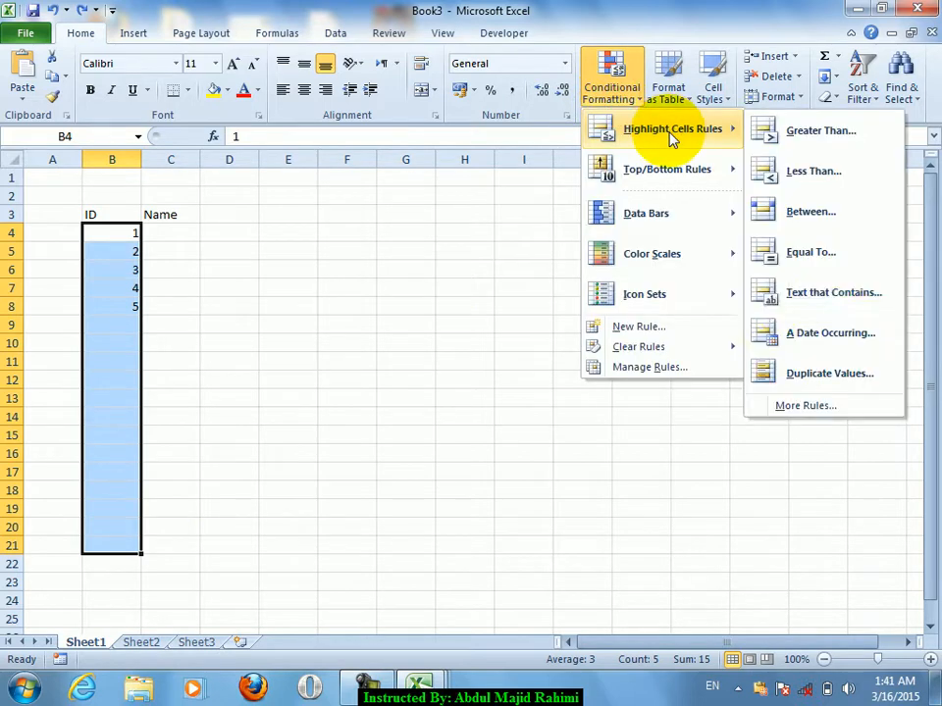
pyautogui.click(804, 369)
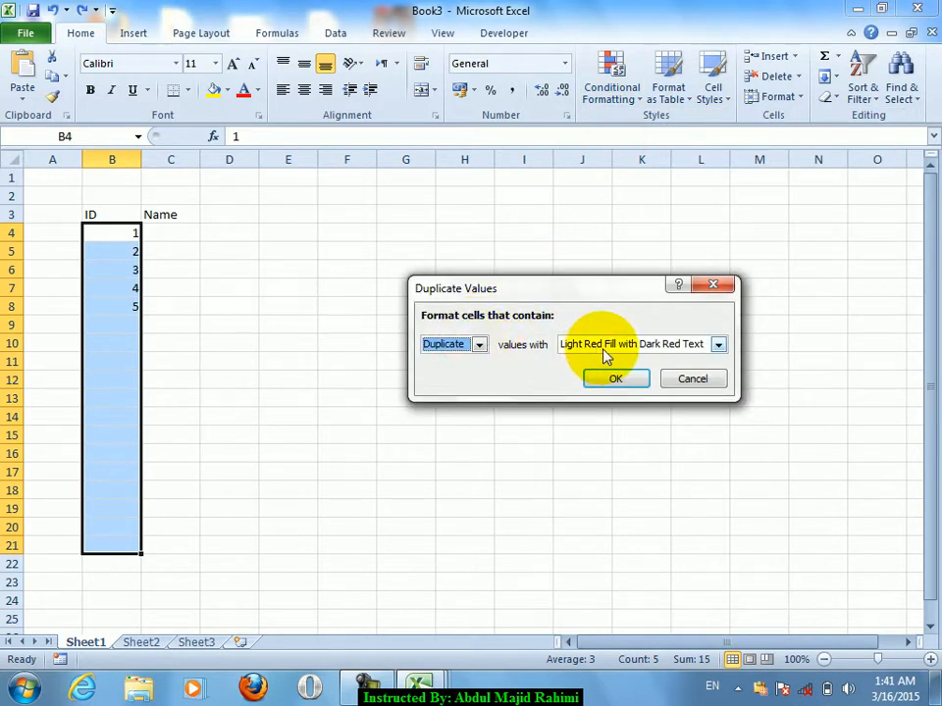
pyautogui.click(604, 349)
pyautogui.click(599, 385)
pyautogui.click(606, 381)
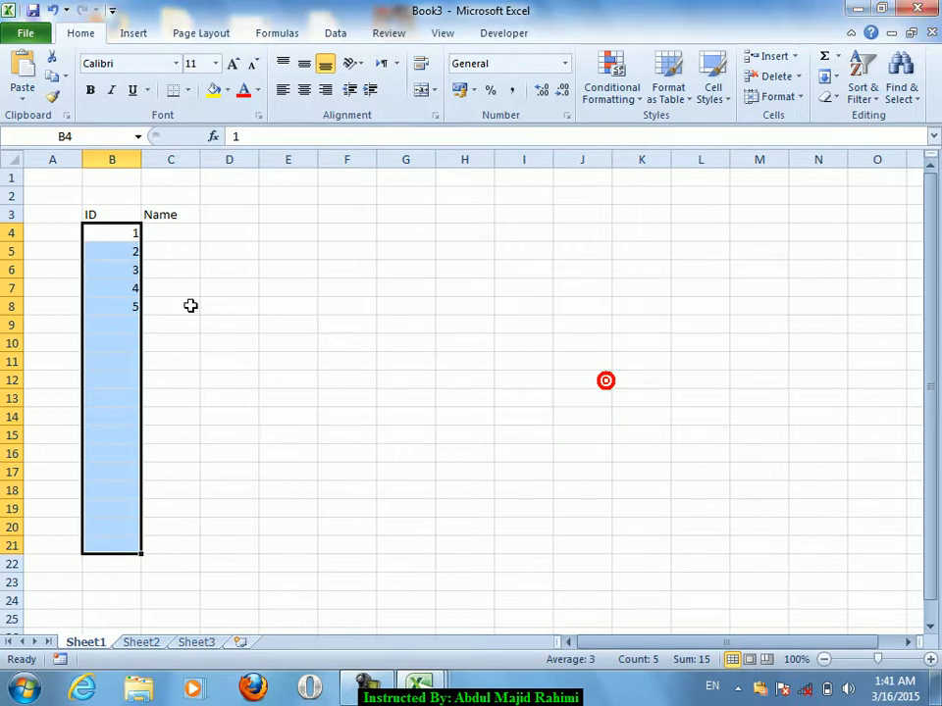
# Step: Continue the ID column with 6, 7 and 8 in B9:B11 and a repeated 2 in B12
pyautogui.click(107, 307)
pyautogui.press('Down')
pyautogui.write('6')
pyautogui.press('Return')
pyautogui.write('7')
pyautogui.press('Return')
pyautogui.write('8')
pyautogui.press('Return')
pyautogui.write('2')
pyautogui.press('Return')
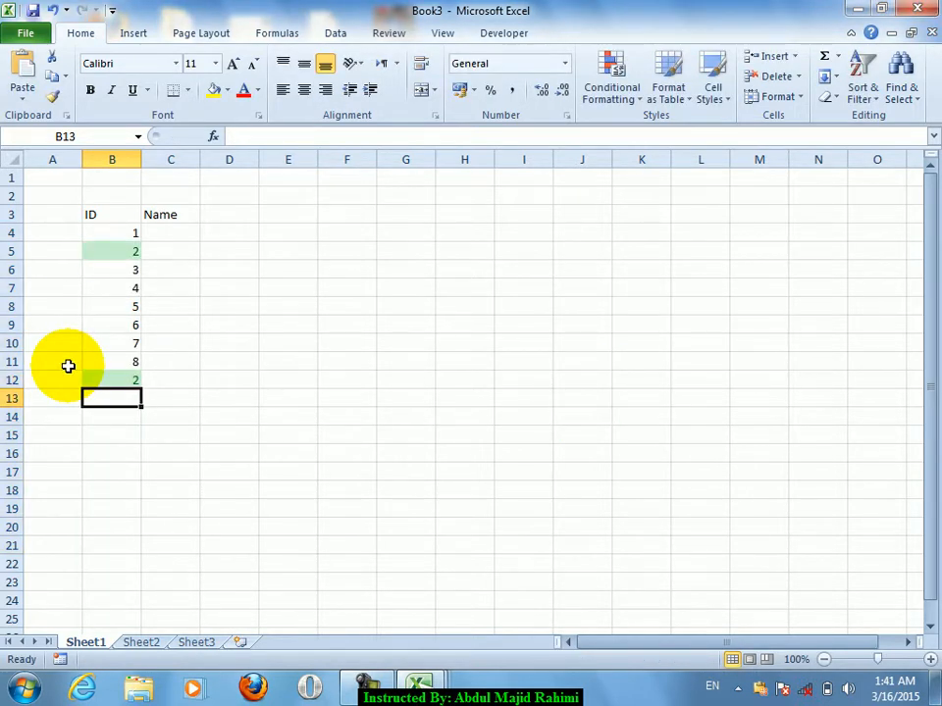
pyautogui.press('Up')
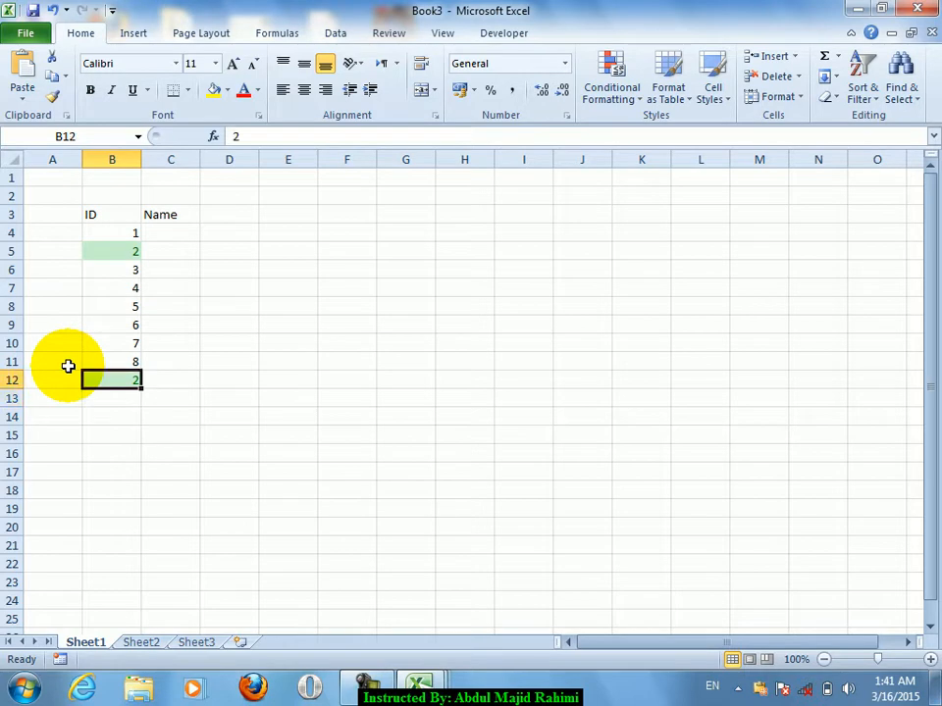
pyautogui.press('Up')
pyautogui.press('Up')
pyautogui.press('Down')
pyautogui.press('Down')
pyautogui.click(608, 95)
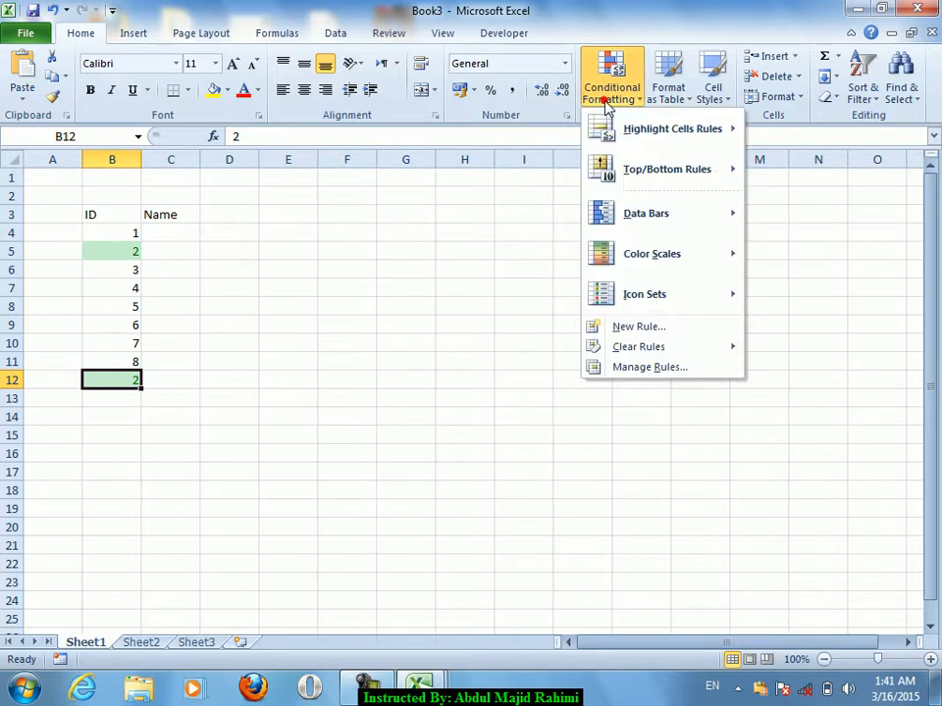
pyautogui.moveTo(683, 173)
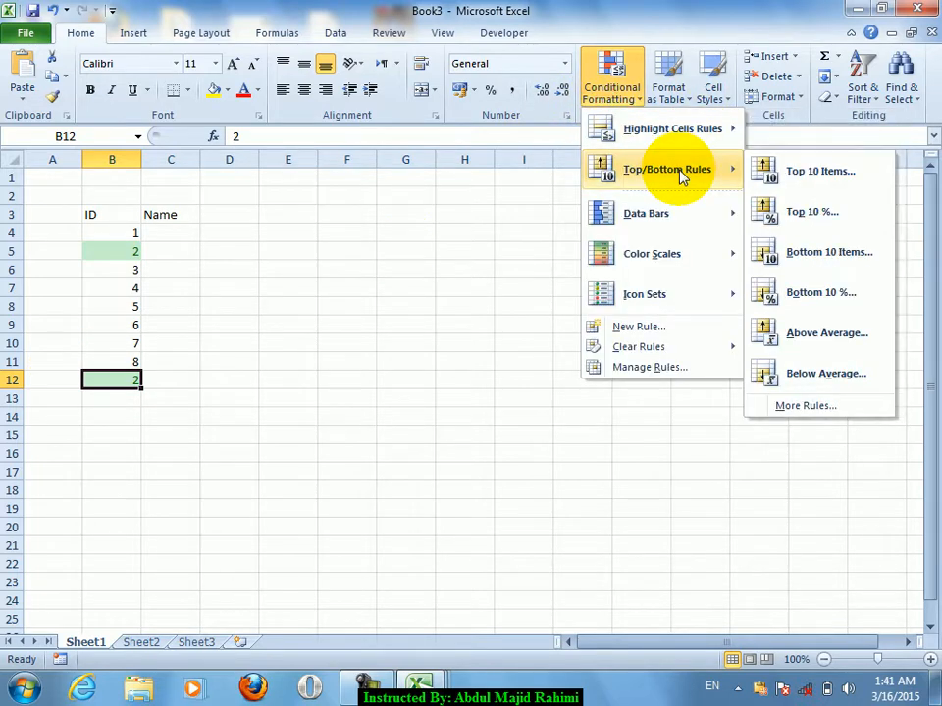
pyautogui.click(266, 322)
pyautogui.click(267, 321)
# Step: Create a new blank workbook and enter the column heading "Marks" in cell E3
pyautogui.hotkey('ctrl', 'n')
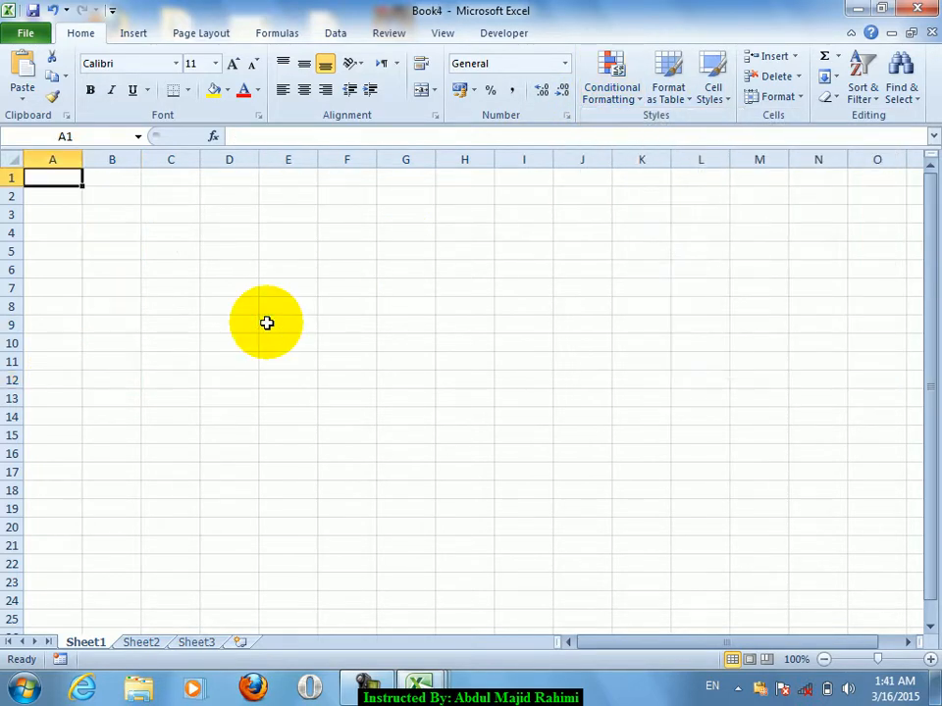
pyautogui.click(277, 222)
pyautogui.write('marks')
pyautogui.press('Return')
pyautogui.press('Up')
pyautogui.write('Ma')
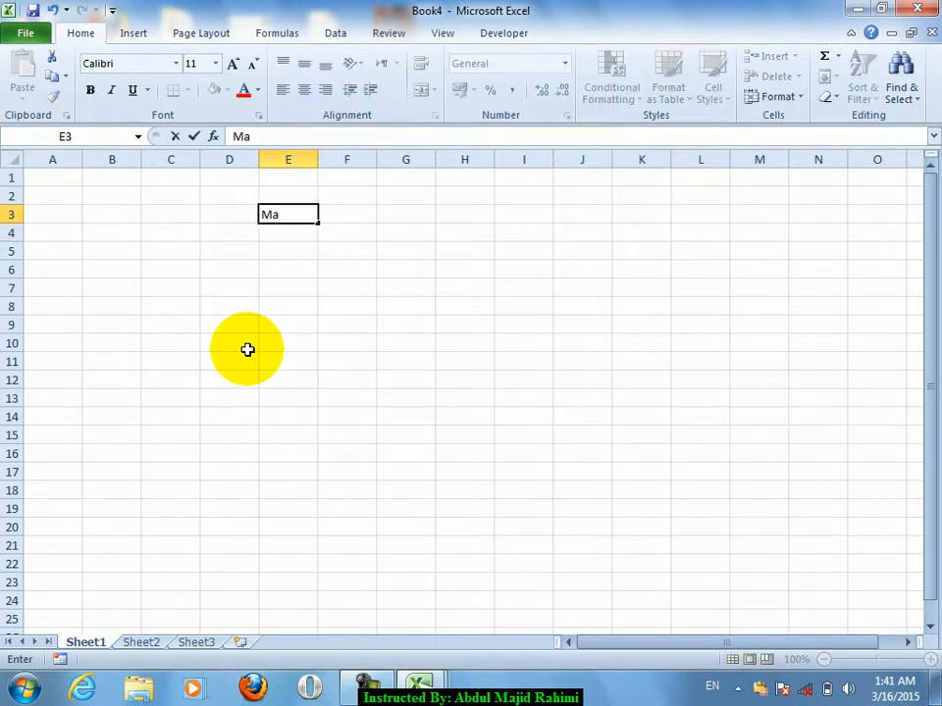
pyautogui.write('rks')
pyautogui.press('Return')
# Step: Enter the marks 100, 55, 66, 77, 88 and 99 in cells E4:E9
pyautogui.press('Return')
pyautogui.press('Up')
pyautogui.write('100')
pyautogui.press('Return')
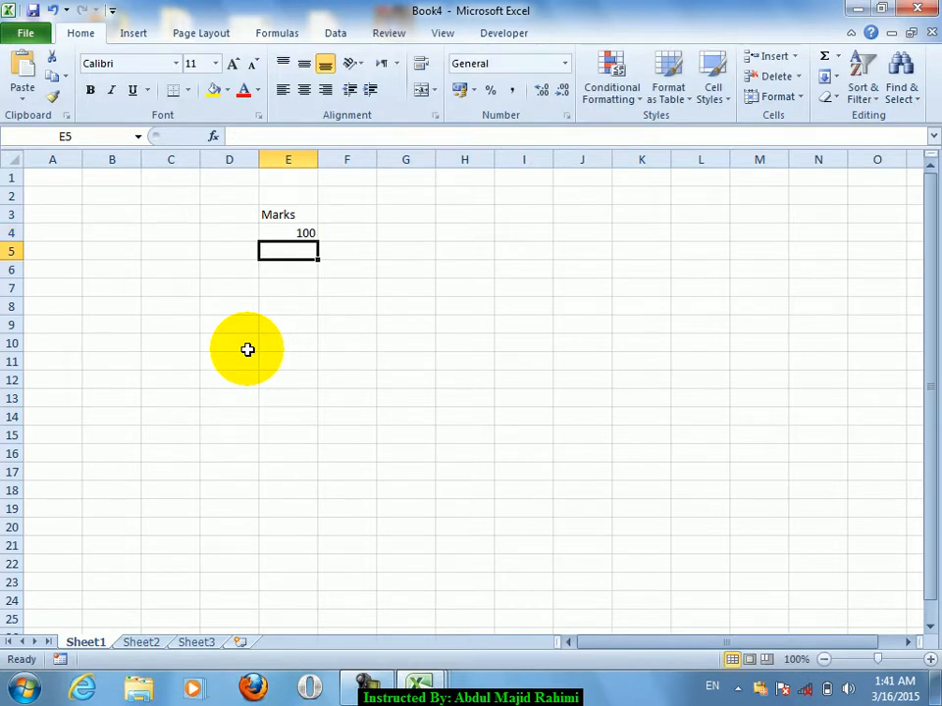
pyautogui.write('44')
pyautogui.press('Return')
pyautogui.write('666')
pyautogui.press('Return')
pyautogui.press('Up')
pyautogui.write('66')
pyautogui.press('Return')
pyautogui.write('77')
pyautogui.press('Return')
pyautogui.write('88')
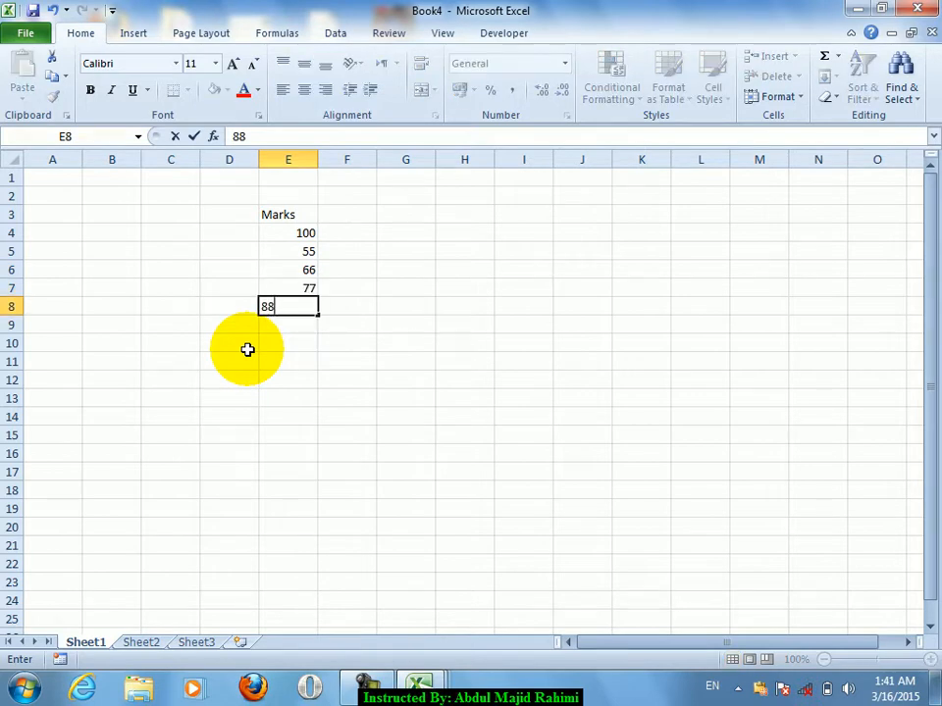
pyautogui.press('Return')
pyautogui.write('99')
pyautogui.press('Return')
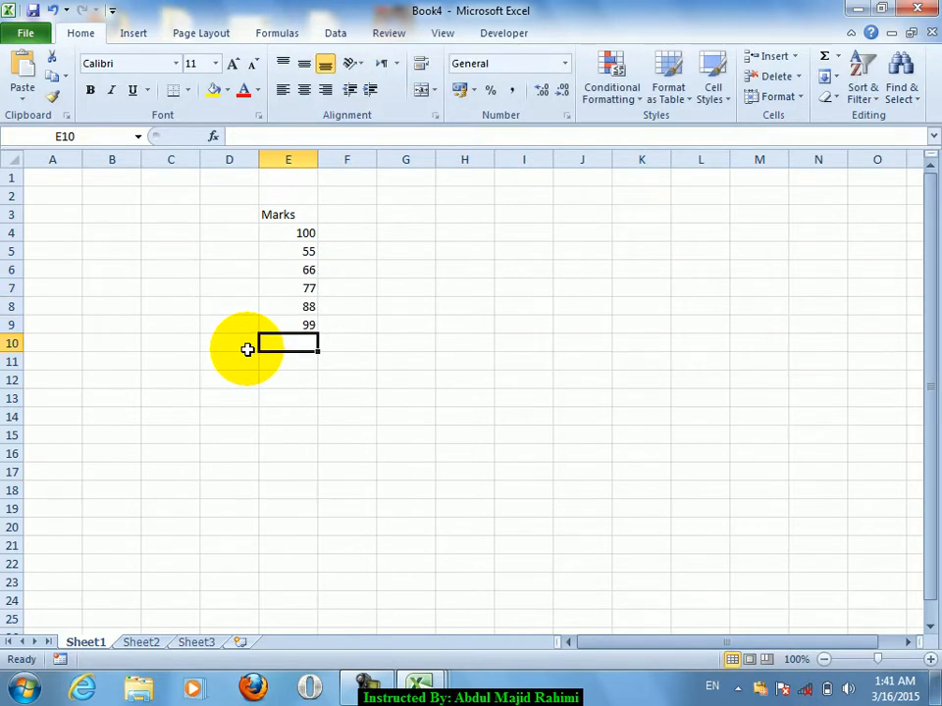
# Step: Enter the marks 22, 33, 44, 91 and 82 in cells E10:E14
pyautogui.write('9')
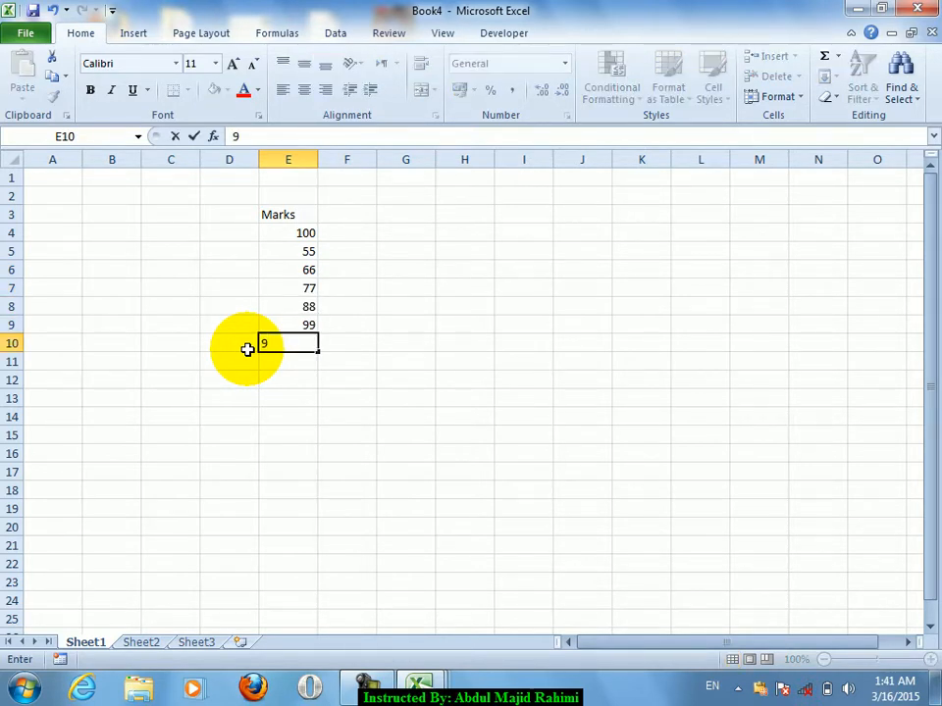
pyautogui.write('22')
pyautogui.press('Return')
pyautogui.press('Return')
pyautogui.press('Up')
pyautogui.write('33')
pyautogui.press('Return')
pyautogui.write('44')
pyautogui.press('Return')
pyautogui.write('9')
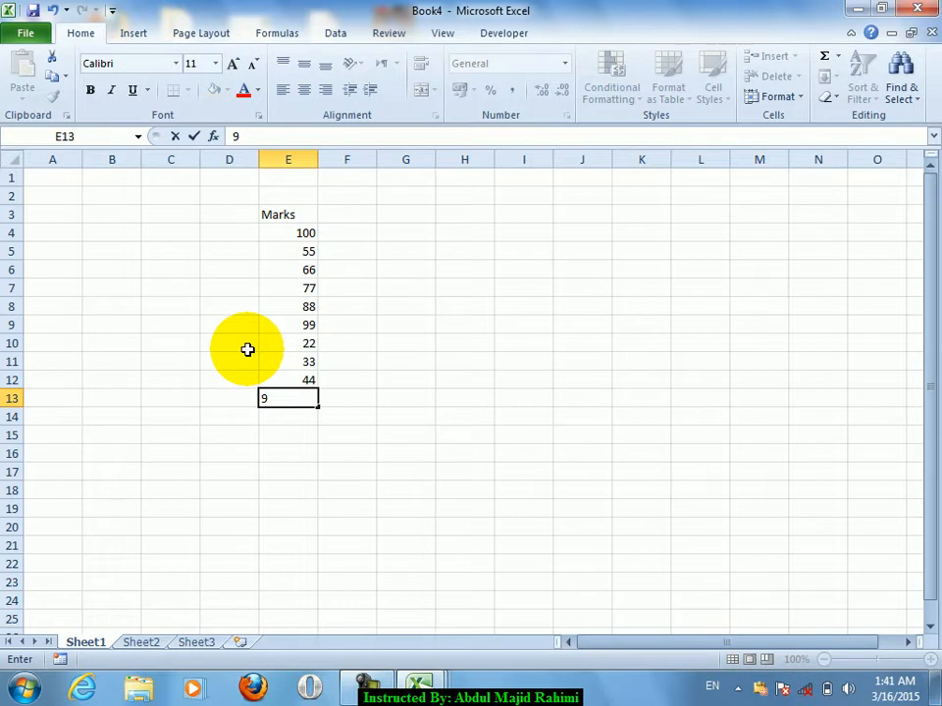
pyautogui.write('1')
pyautogui.press('Return')
pyautogui.write('82')
pyautogui.press('Return')
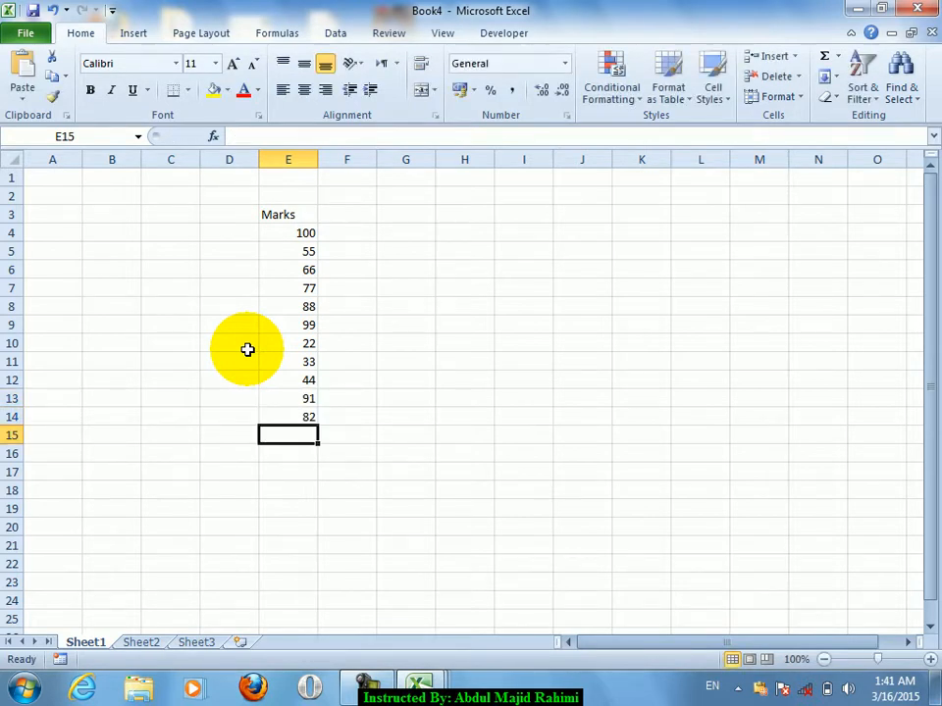
# Step: Apply a Top 10 Items rule to E4:E14 that formats the top 3 values using green fill with dark green text
pyautogui.moveTo(287, 235); pyautogui.dragTo(292, 422)
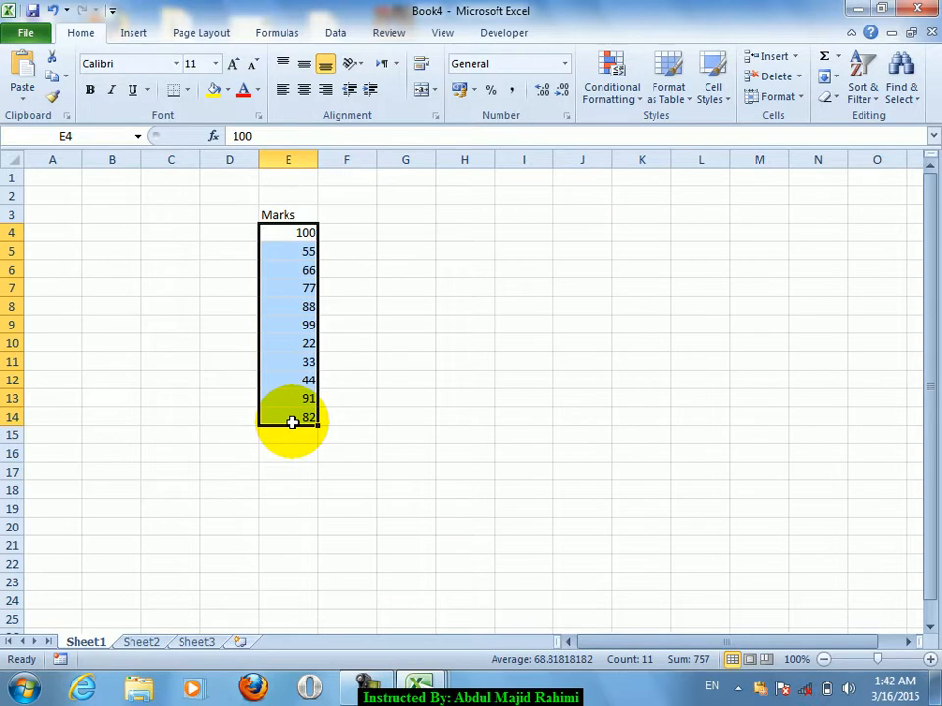
pyautogui.click(610, 80)
pyautogui.moveTo(686, 149)
pyautogui.moveTo(694, 170)
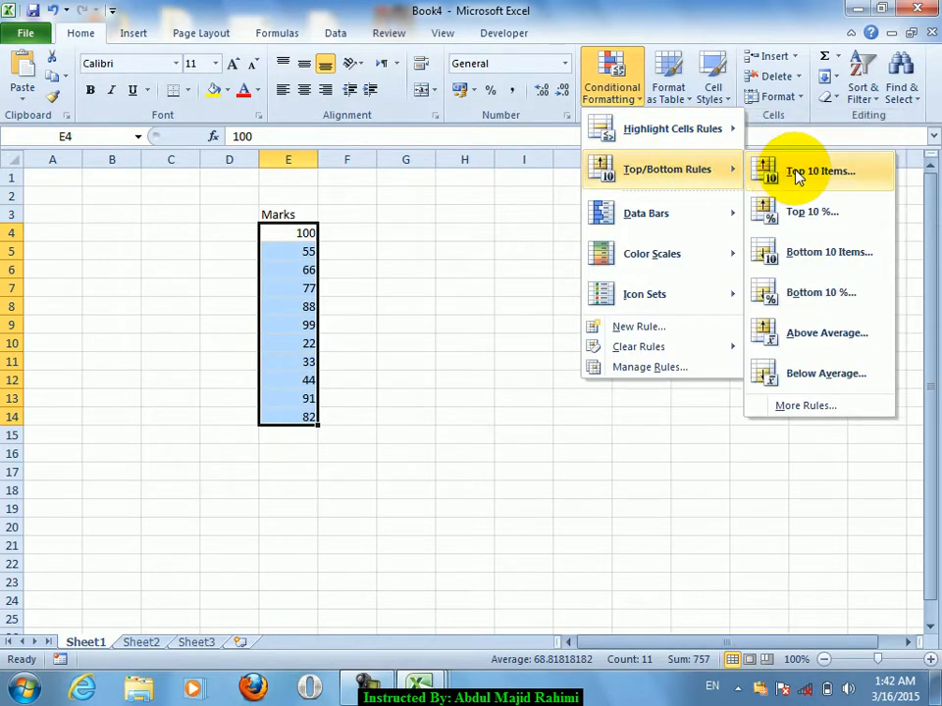
pyautogui.click(789, 172)
pyautogui.click(486, 348)
pyautogui.click(486, 348)
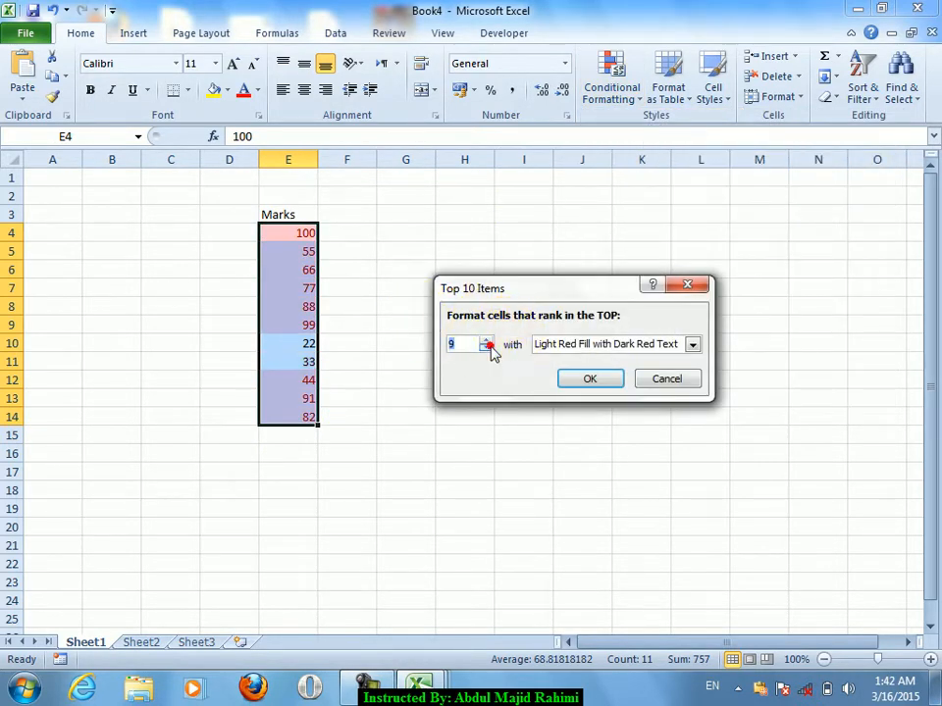
pyautogui.click(487, 348)
pyautogui.click(486, 348)
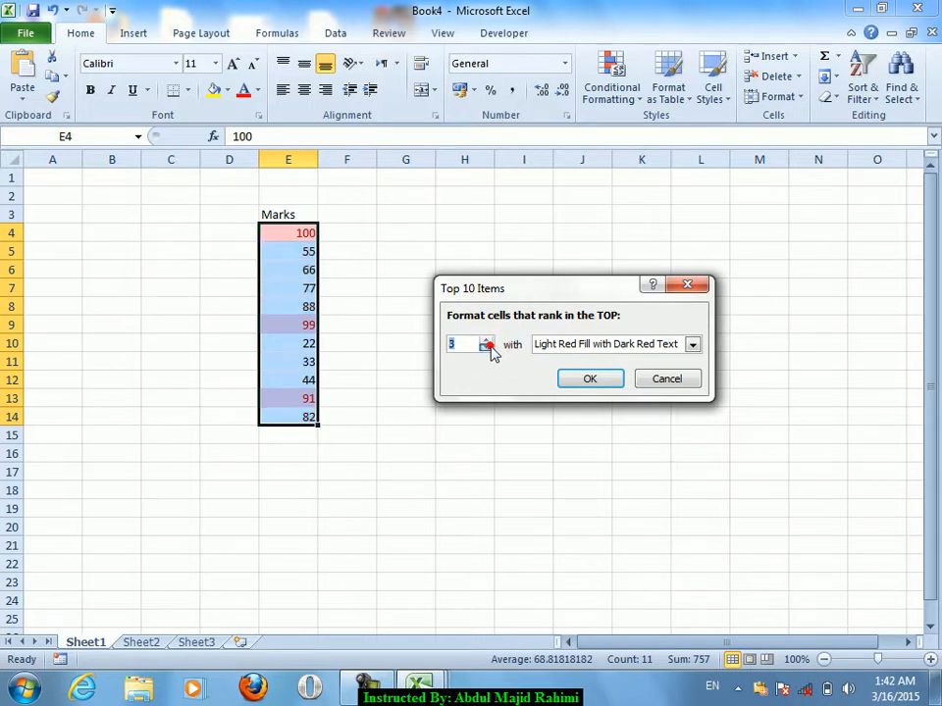
pyautogui.click(560, 359)
pyautogui.click(581, 384)
pyautogui.click(583, 384)
# Step: Replace the mark in cell E11 with 93
pyautogui.doubleClick(278, 247)
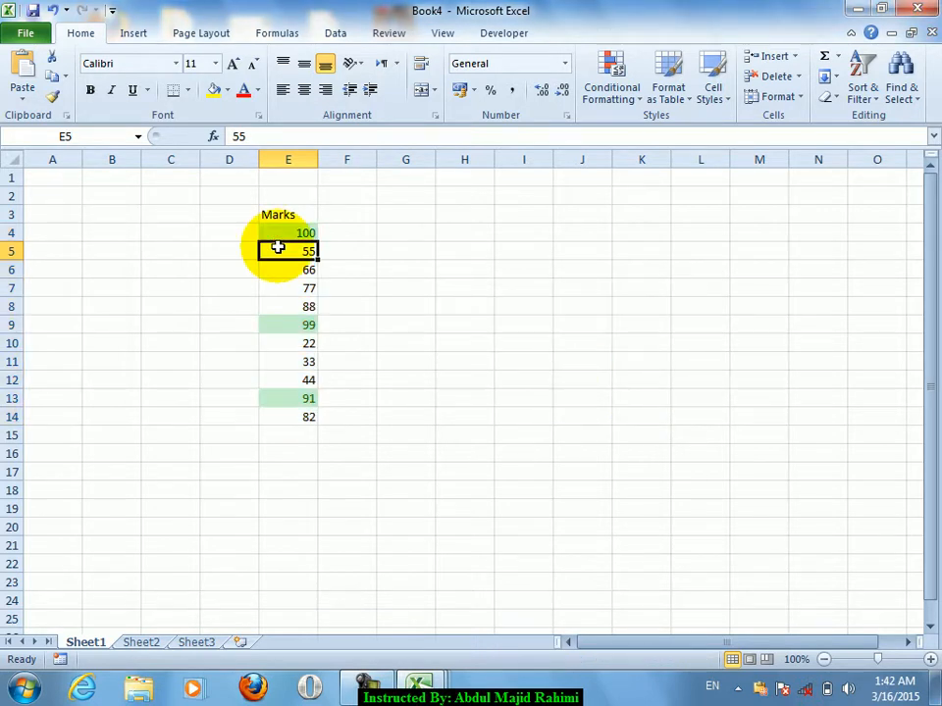
pyautogui.press('Down')
pyautogui.press('Down')
pyautogui.press('Down')
pyautogui.press('Down')
pyautogui.press('Down')
pyautogui.press('Down')
pyautogui.press('Down')
pyautogui.press('Down')
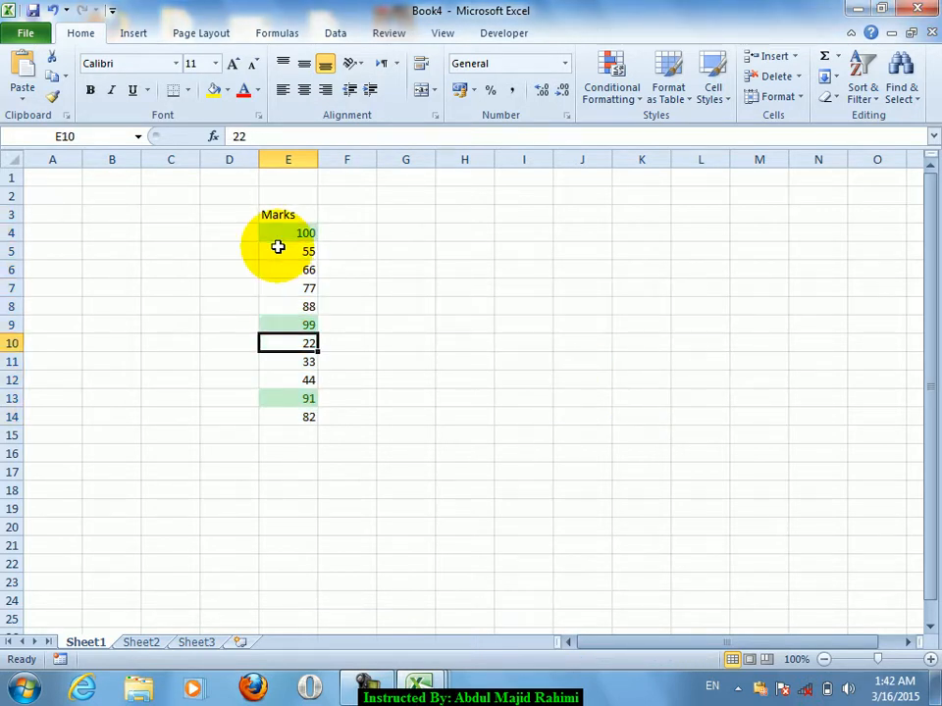
pyautogui.press('Down')
pyautogui.press('Down')
pyautogui.press('Up')
pyautogui.press('Up')
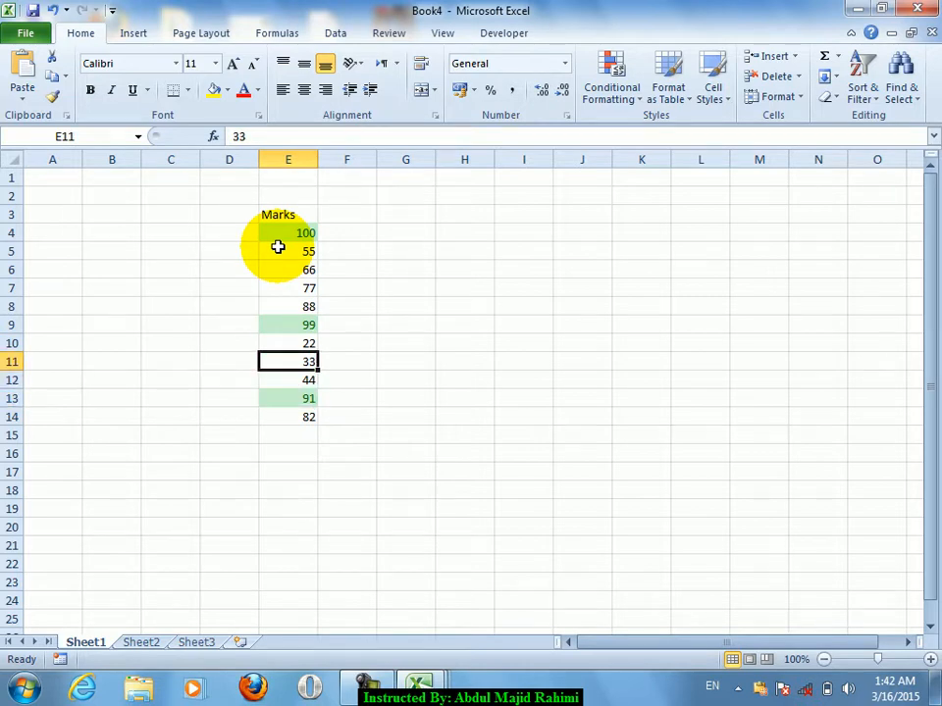
pyautogui.write('93')
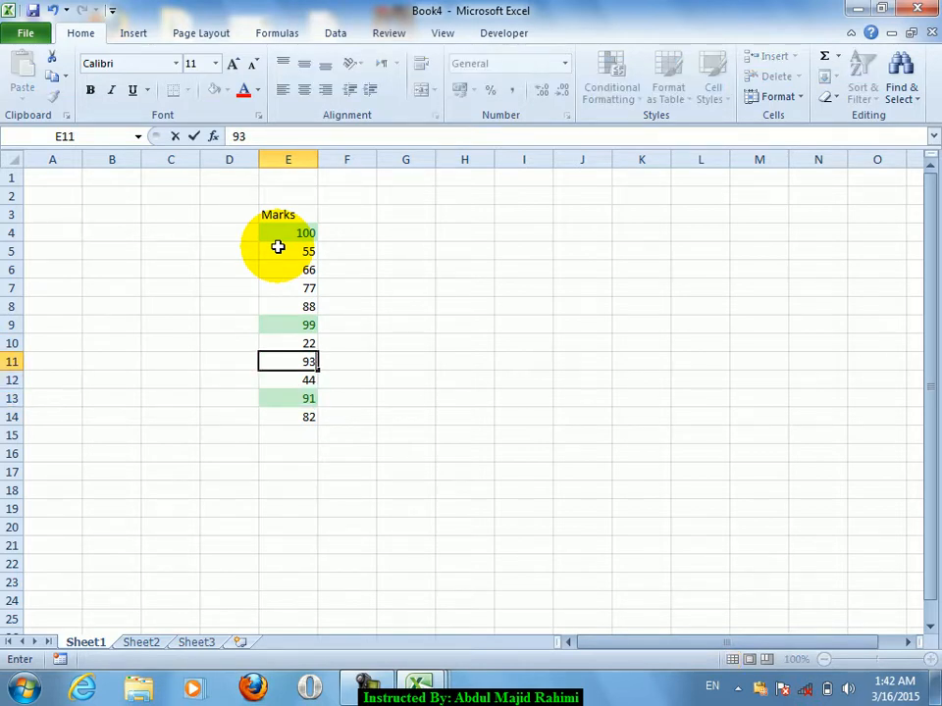
pyautogui.press('Return')
pyautogui.press('Up')
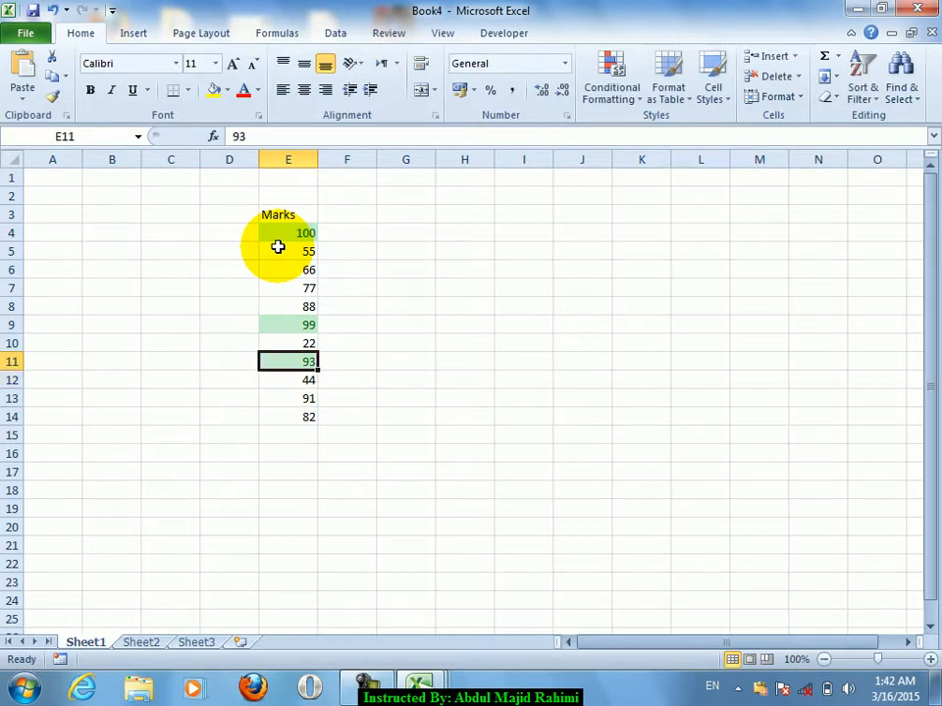
# Step: Replace the mark in cell E9 with 80
pyautogui.press('Up')
pyautogui.press('Up')
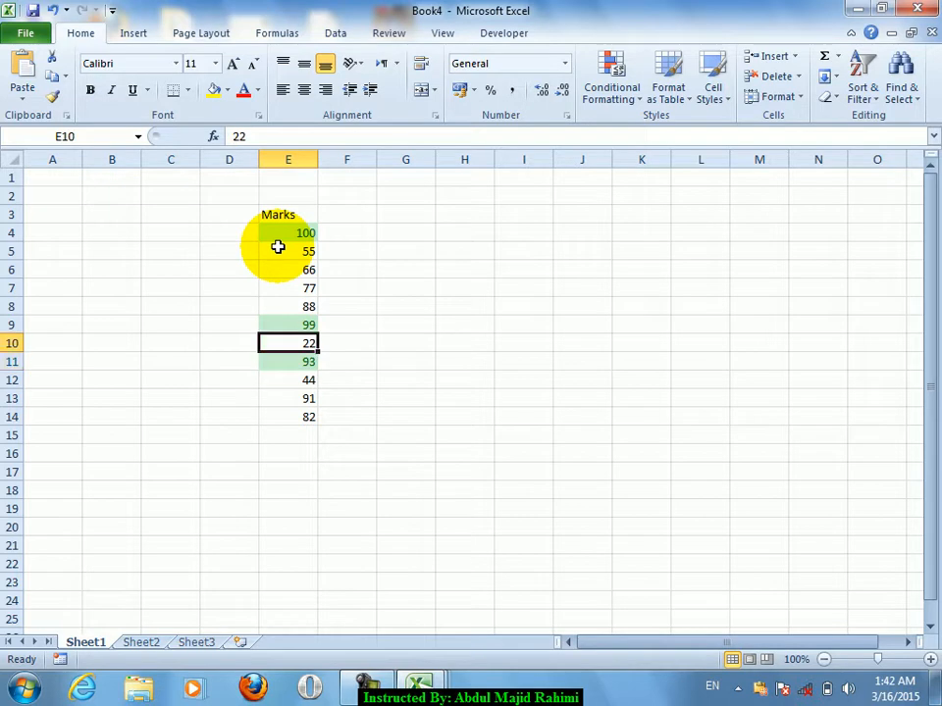
pyautogui.write('80')
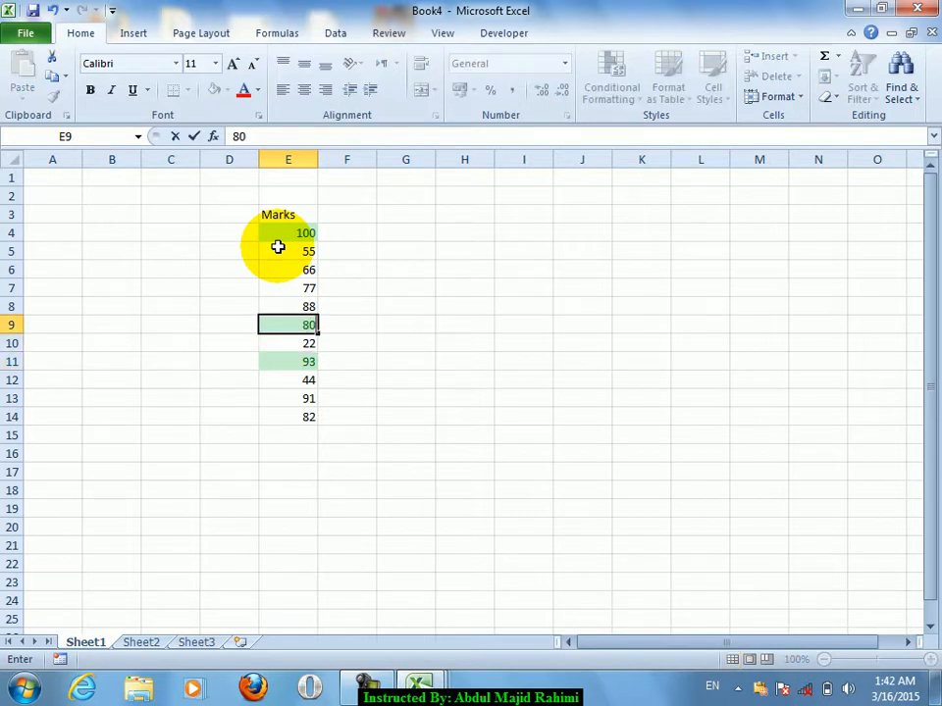
pyautogui.press('Down')
# Step: Review which marks in E4:E14 the top 3 rule highlights
pyautogui.press('Down')
pyautogui.press('Down')
pyautogui.press('Down')
pyautogui.press('Up')
pyautogui.press('Up')
pyautogui.press('Up')
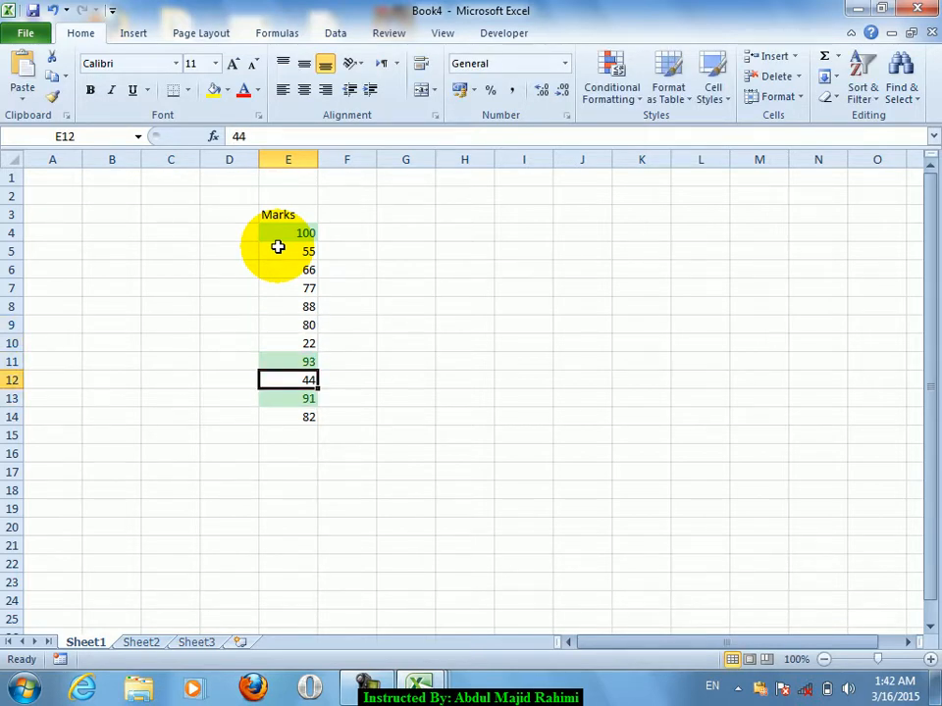
pyautogui.press('Up')
pyautogui.press('Up')
pyautogui.press('Up')
pyautogui.press('Up')
pyautogui.press('Up')
pyautogui.press('Up')
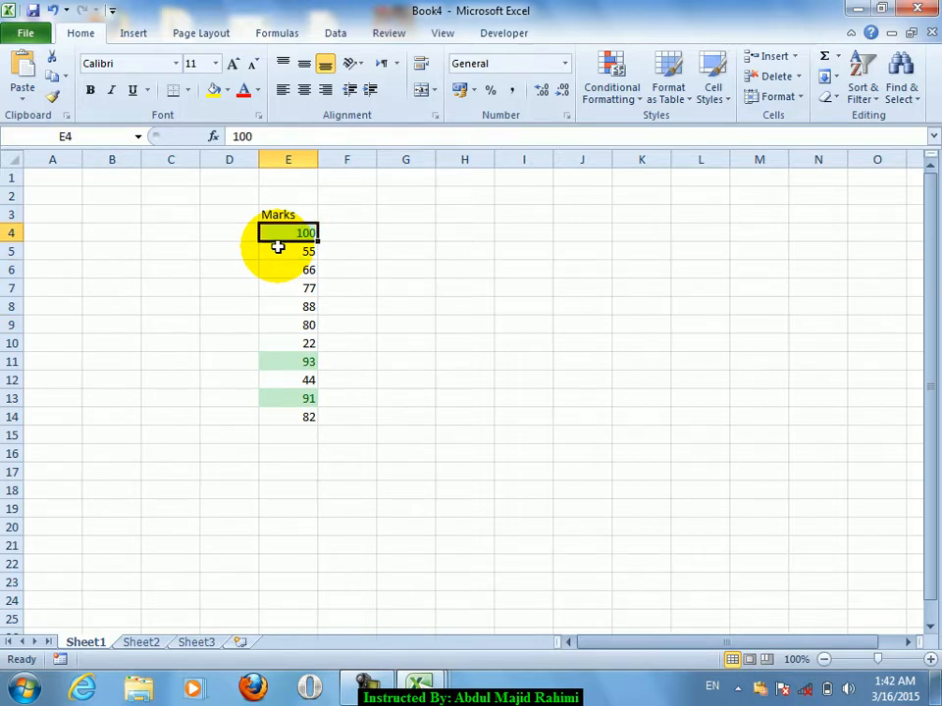
# Step: Enter the column heading Salary in cell H3
pyautogui.click(398, 226)
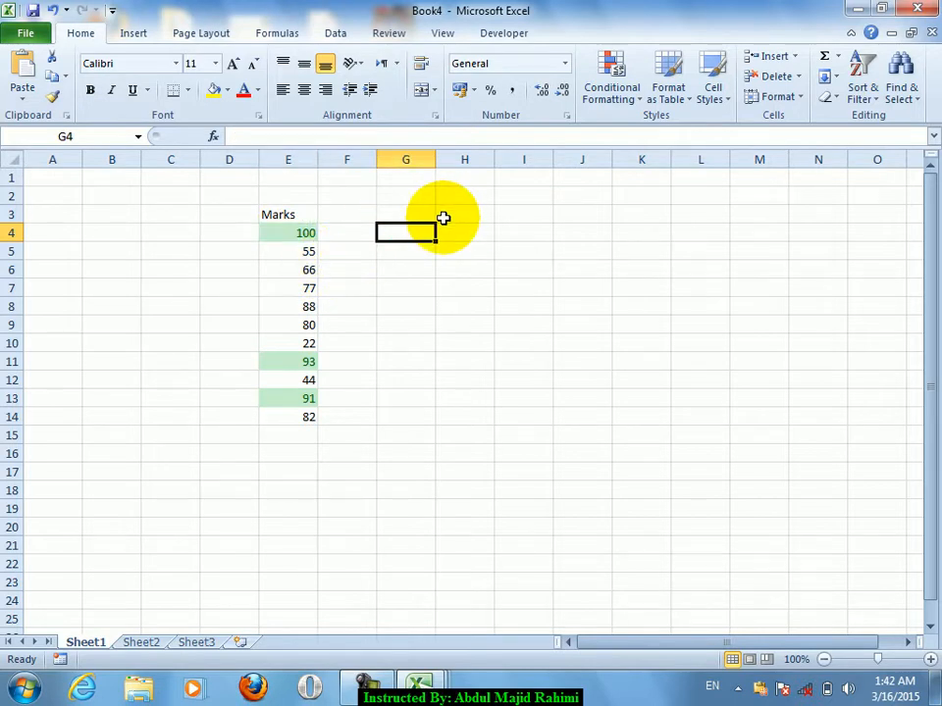
pyautogui.click(444, 218)
pyautogui.write('Salary')
pyautogui.press('Return')
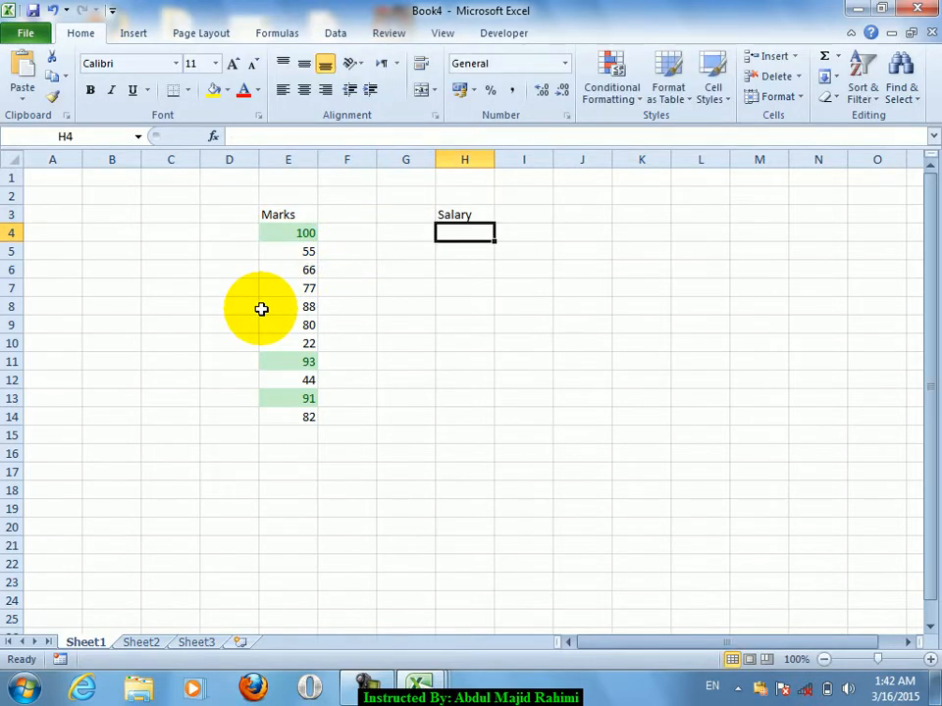
# Step: Apply a Top 10 Items rule to H4:H22 that formats the top 5 values with red text
pyautogui.hotkey('shift', 'Down')
pyautogui.hotkey('shift', 'Down')
pyautogui.hotkey('shift', 'Down')
pyautogui.hotkey('shift', 'Down')
pyautogui.hotkey('shift', 'Down')
pyautogui.hotkey('shift', 'Down')
pyautogui.hotkey('shift', 'Down')
pyautogui.hotkey('shift', 'Down')
pyautogui.hotkey('shift', 'Down')
pyautogui.hotkey('shift', 'Down')
pyautogui.hotkey('shift', 'Down')
pyautogui.hotkey('shift', 'Down')
pyautogui.hotkey('shift', 'Down')
pyautogui.hotkey('shift', 'Down')
pyautogui.hotkey('shift', 'Down')
pyautogui.hotkey('shift', 'Down')
pyautogui.hotkey('shift', 'Down')
pyautogui.hotkey('shift', 'Down')
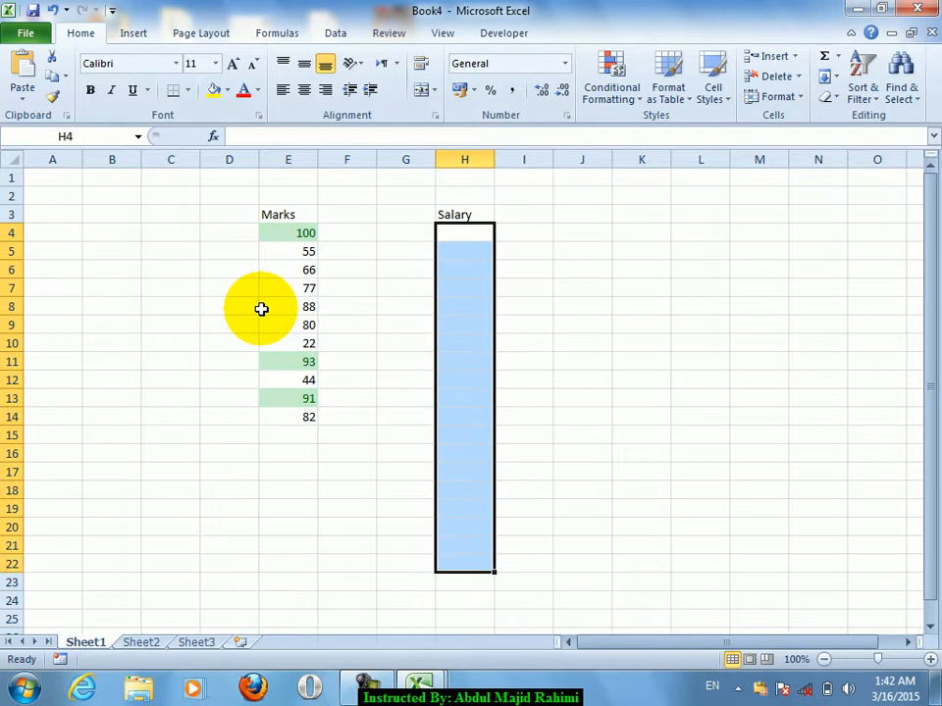
pyautogui.click(612, 96)
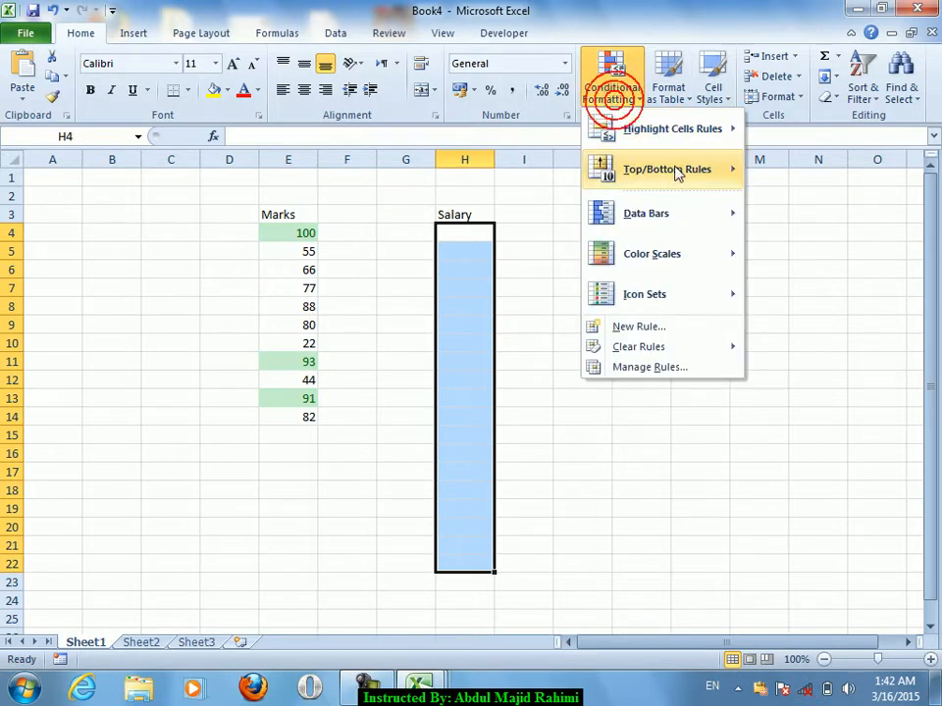
pyautogui.moveTo(667, 168)
pyautogui.click(806, 173)
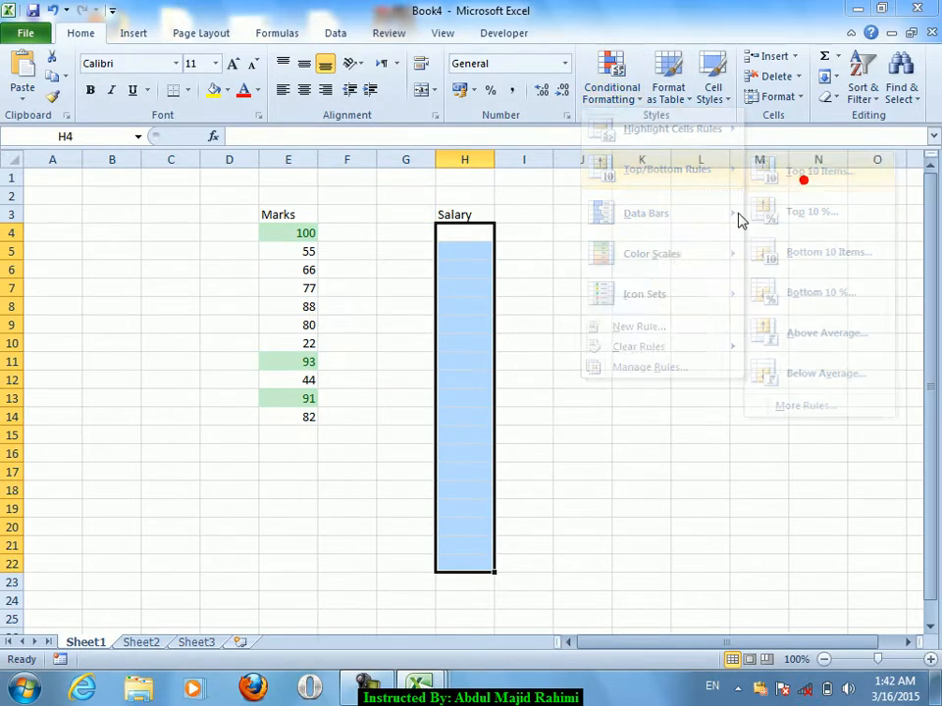
pyautogui.click(485, 348)
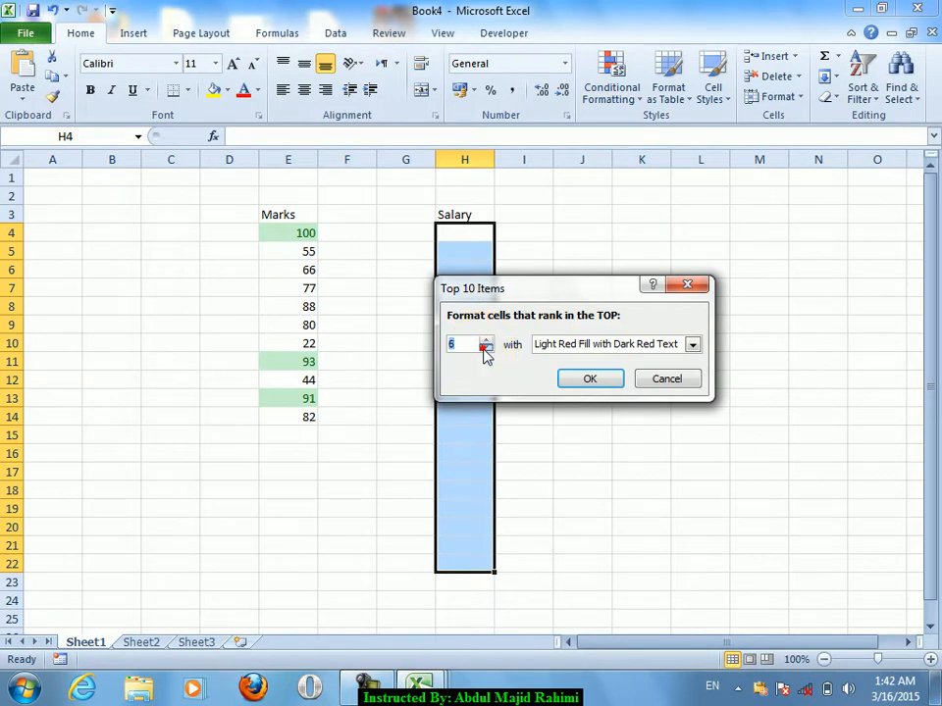
pyautogui.click(484, 348)
pyautogui.click(488, 340)
pyautogui.click(579, 348)
pyautogui.click(572, 409)
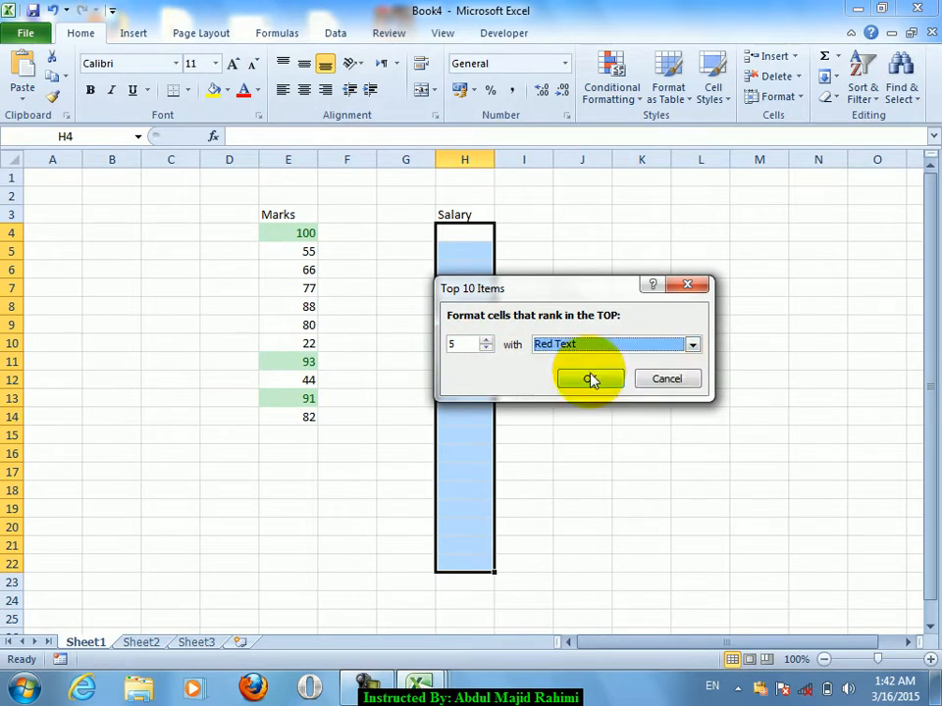
pyautogui.click(590, 379)
# Step: Enter the salaries 56, 5646, 46, 546, 54, 654, 65, 46, 546, 56, 54, 654 and 656 in cells H5:H17
pyautogui.click(467, 237)
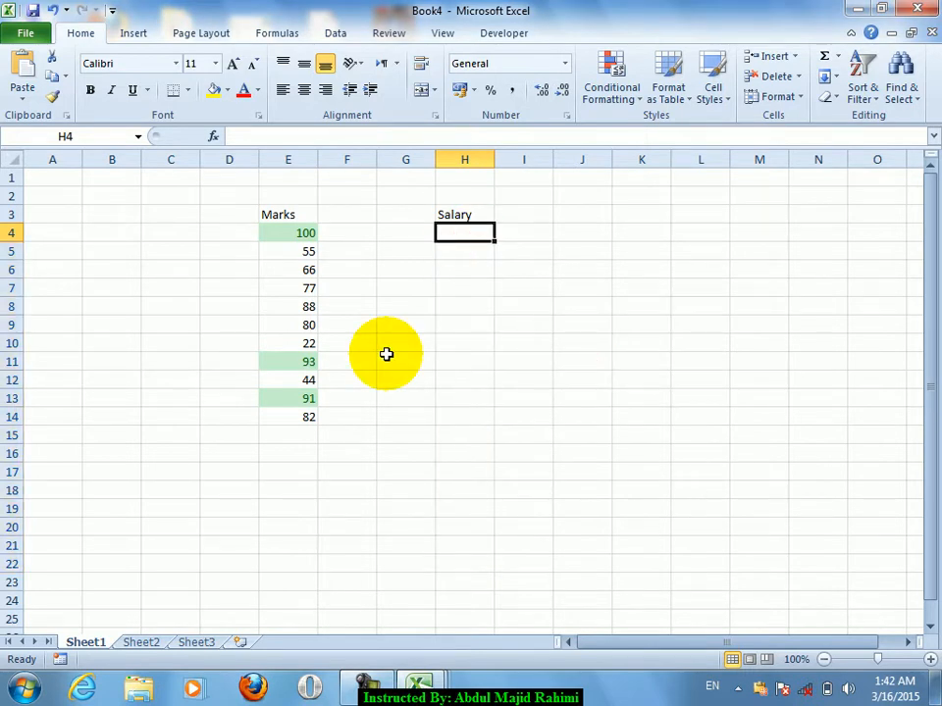
pyautogui.press('Return')
pyautogui.write('56 5646 46 546 54 654 65 46 546 56 54 654 656')
pyautogui.press('Return')
# Step: Fill cells H18:H21 with the salaries 454, 44, 546 and 54
pyautogui.write('5464')
pyautogui.press('Return')
pyautogui.write('6546')
pyautogui.press('Return')
pyautogui.write('546')
pyautogui.press('Return')
pyautogui.write('54')
pyautogui.press('Up')
pyautogui.press('Up')
pyautogui.press('Up')
pyautogui.write('454')
pyautogui.press('Return')
pyautogui.write('44')
pyautogui.press('Up')
# Step: Review which salaries in the Salary column the top 5 rule formats in red
pyautogui.press('Up')
pyautogui.press('Up')
pyautogui.press('Up')
pyautogui.press('Up')
pyautogui.press('Up')
pyautogui.press('Up')
pyautogui.press('Up')
pyautogui.press('Up')
pyautogui.press('Up')
pyautogui.press('Up')
pyautogui.press('Up')
pyautogui.press('Up')
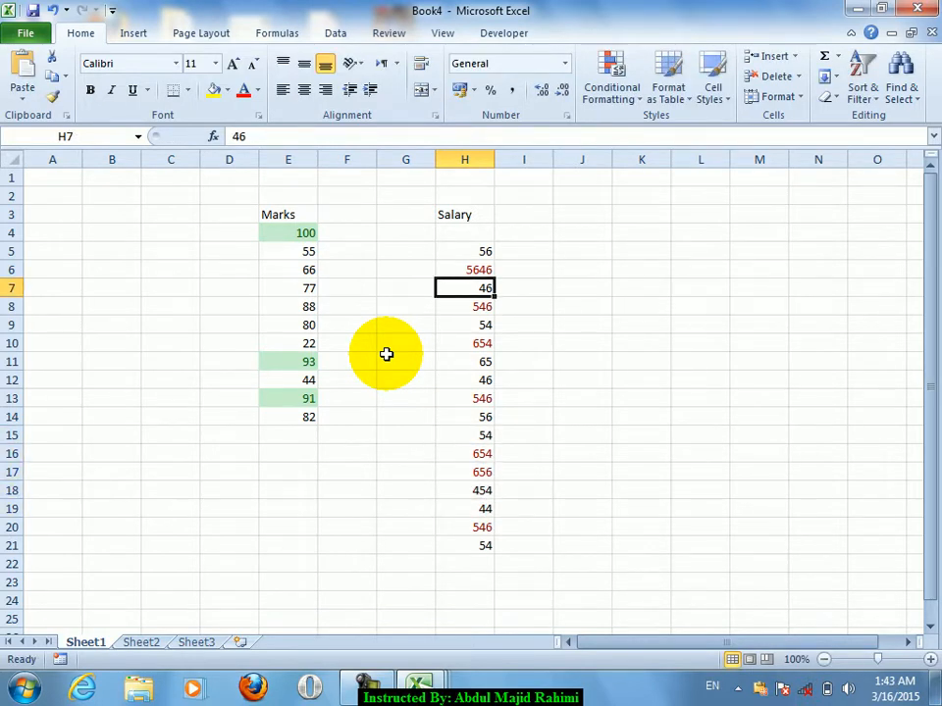
# Step: Replace the salary in cell H13 with 33
pyautogui.press('Down')
pyautogui.press('Down')
pyautogui.press('Down')
pyautogui.press('Down')
pyautogui.press('Down')
pyautogui.press('Down')
pyautogui.press('Down')
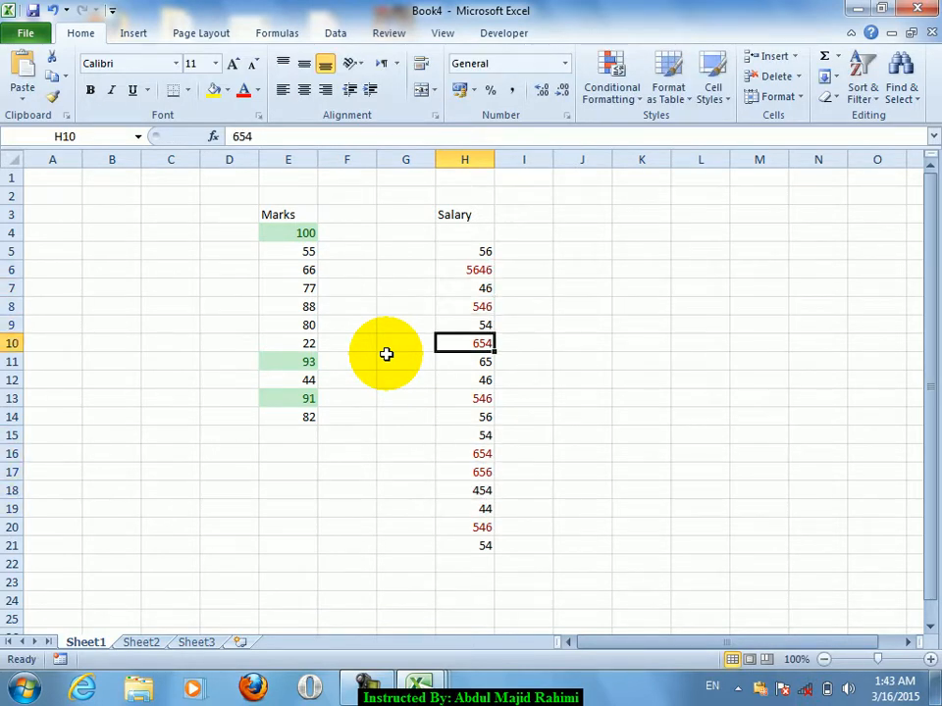
pyautogui.write('33')
pyautogui.press('Return')
# Step: Examine the red-formatted salaries between H6 and H20, including repeated values
pyautogui.press('Down')
pyautogui.press('Down')
pyautogui.press('Down')
pyautogui.press('Down')
pyautogui.press('Down')
pyautogui.press('Down')
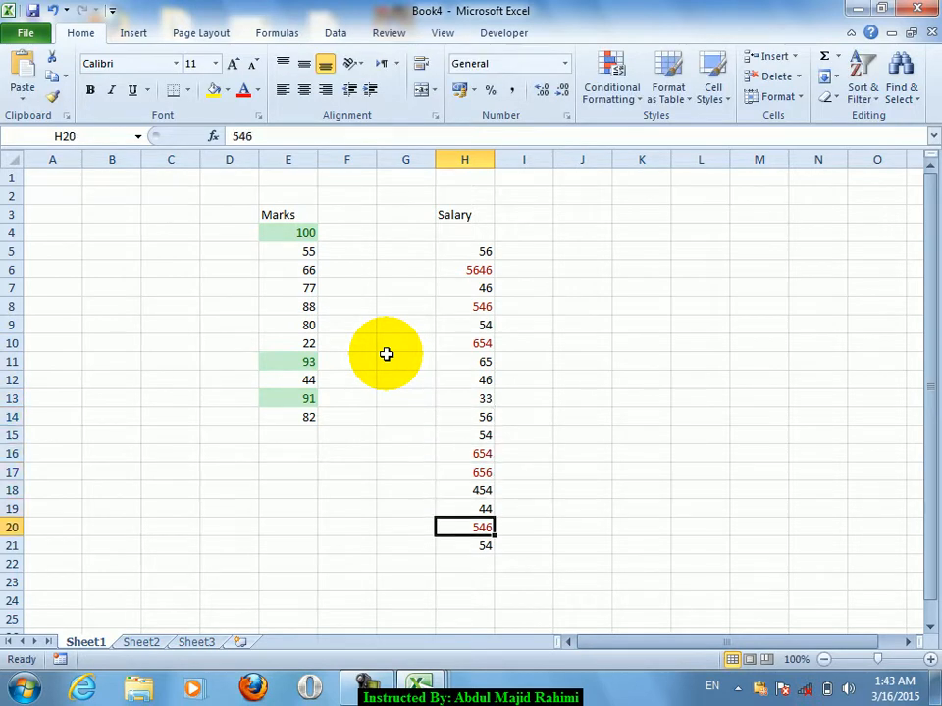
pyautogui.hotkey('shift', 'Up')
pyautogui.hotkey('shift', 'Up')
pyautogui.hotkey('shift', 'Up')
pyautogui.hotkey('shift', 'Up')
pyautogui.hotkey('shift', 'Up')
pyautogui.hotkey('shift', 'Up')
pyautogui.hotkey('shift', 'Up')
pyautogui.hotkey('shift', 'Up')
pyautogui.hotkey('shift', 'Up')
pyautogui.hotkey('shift', 'Up')
pyautogui.hotkey('shift', 'Up')
pyautogui.hotkey('shift', 'Up')
pyautogui.hotkey('shift', 'Up')
pyautogui.hotkey('shift', 'Up')
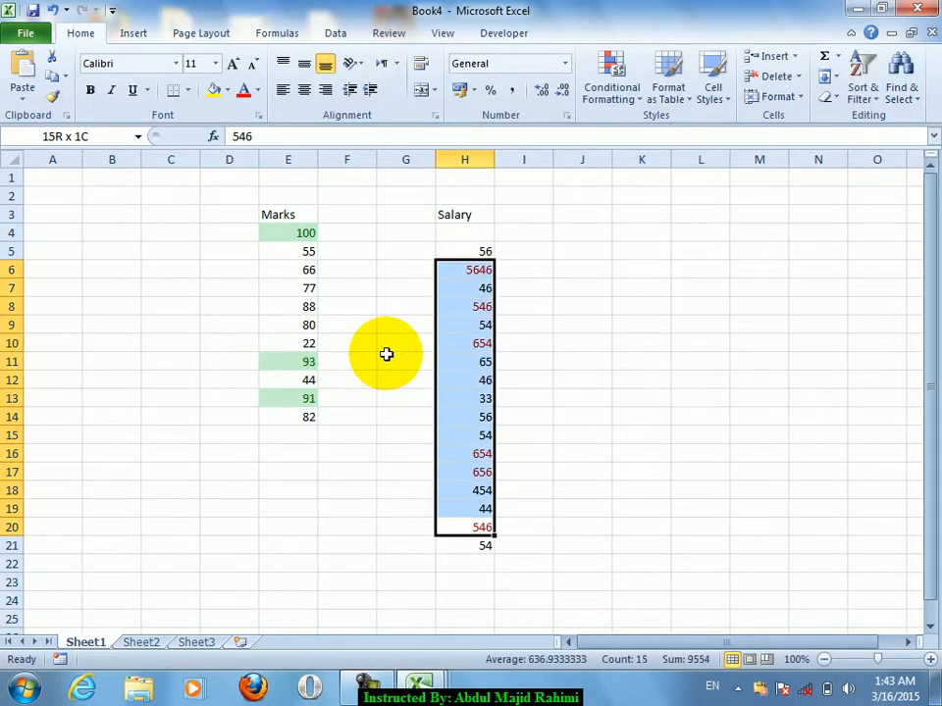
pyautogui.press('Down')
pyautogui.press('Up')
pyautogui.press('Up')
pyautogui.press('Up')
pyautogui.press('Up')
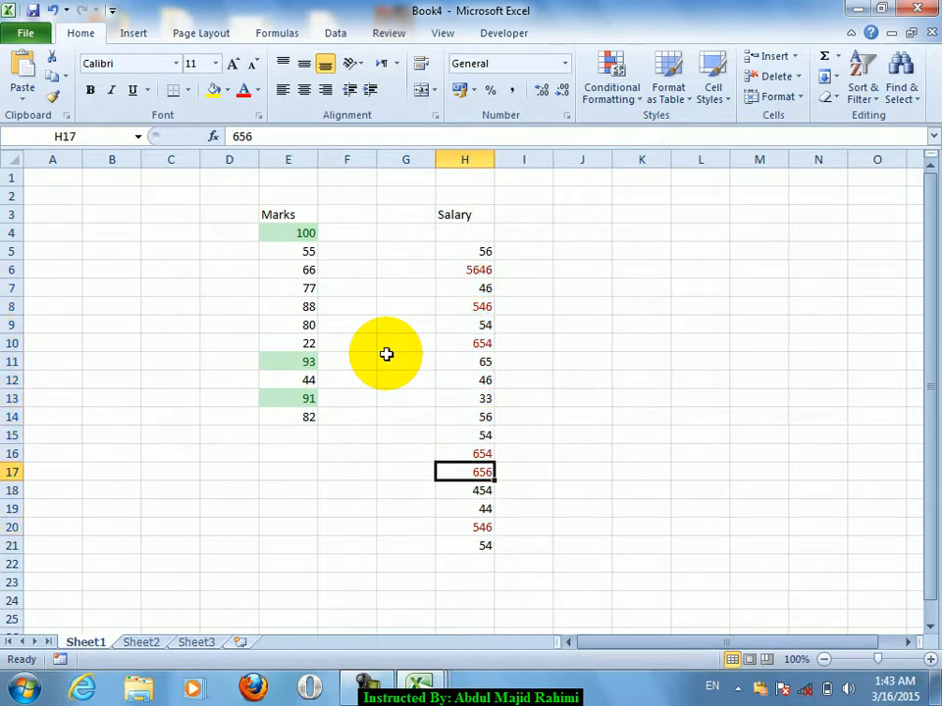
# Step: Replace the salary in cell H17 with 776
pyautogui.press('Up')
pyautogui.press('Down')
pyautogui.write('776')
pyautogui.press('Return')
# Step: Check the formatting of the salaries from H18 up to the start of the column
pyautogui.press('Up')
pyautogui.press('Down')
pyautogui.press('Down')
pyautogui.press('Up')
pyautogui.press('Up')
pyautogui.press('Up')
pyautogui.press('Up')
pyautogui.press('Up')
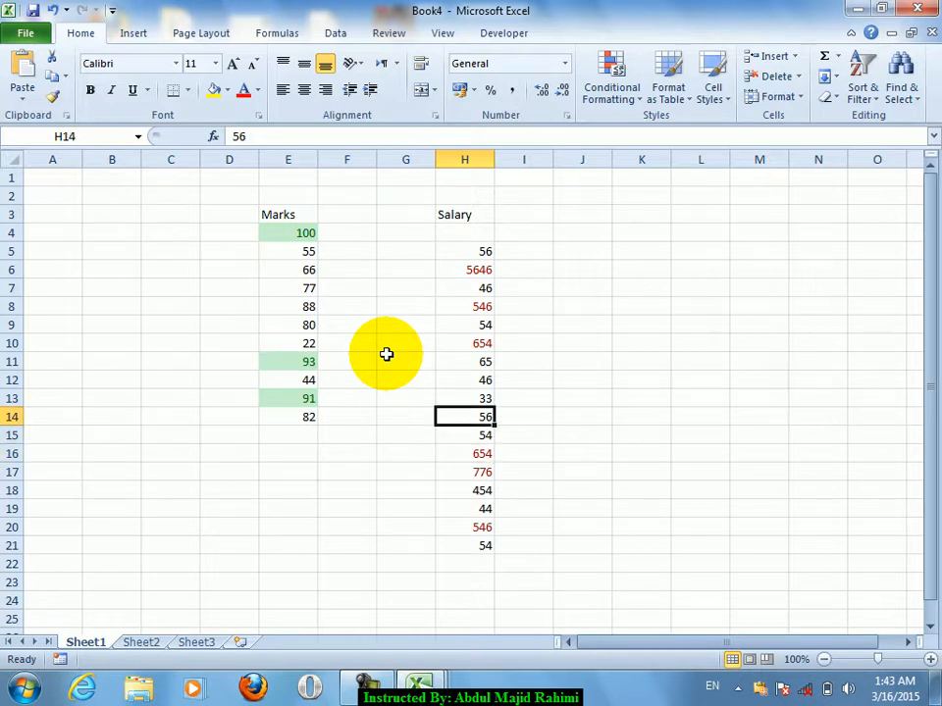
pyautogui.press('Up')
pyautogui.press('Up')
pyautogui.press('Up')
pyautogui.press('Up')
pyautogui.press('Up')
pyautogui.press('Up')
pyautogui.press('Up')
pyautogui.press('Up')
# Step: Replace the salary in cell H10 with 65
pyautogui.press('Down')
pyautogui.press('Down')
pyautogui.press('Down')
pyautogui.press('Down')
pyautogui.write('65')
pyautogui.press('Return')
pyautogui.press('Down')
pyautogui.press('Down')
pyautogui.press('Down')
pyautogui.press('Down')
pyautogui.press('Down')
pyautogui.press('Down')
pyautogui.press('Down')
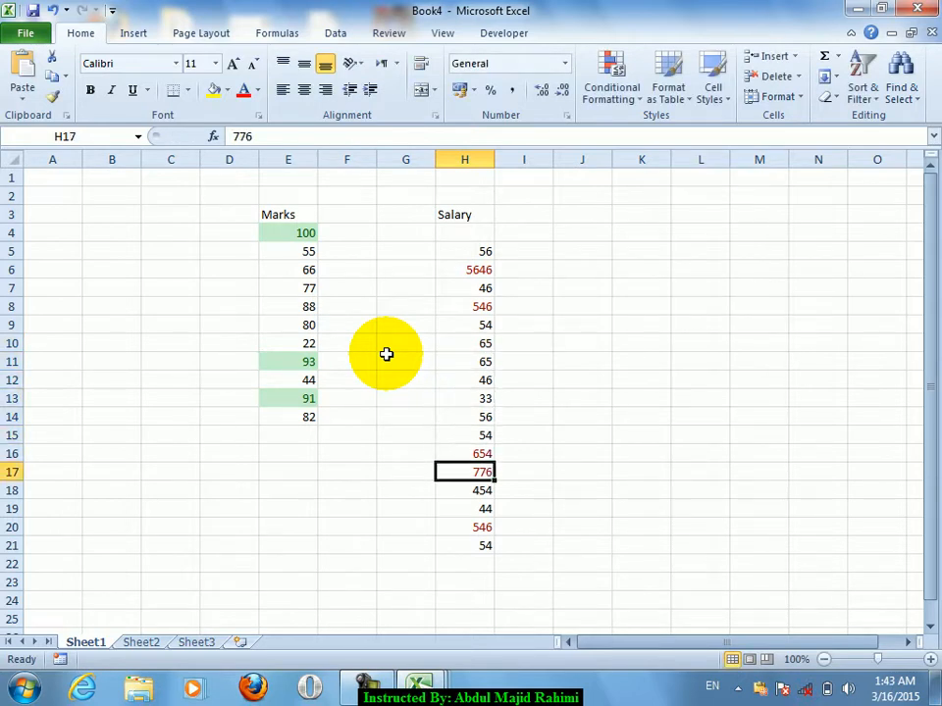
# Step: View the available Top/Bottom conditional formatting rules, including Top 10 %
pyautogui.click(608, 72)
pyautogui.moveTo(667, 169)
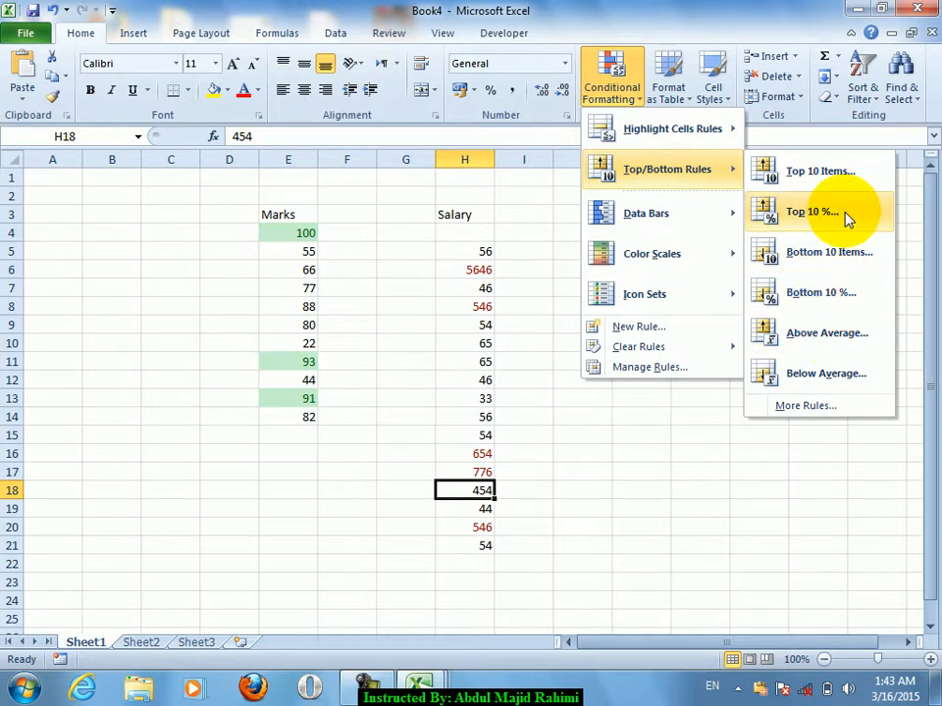
pyautogui.click(569, 417)
# Step: Enter the labels Per in cell J11 and Average in cell J12
pyautogui.click(570, 359)
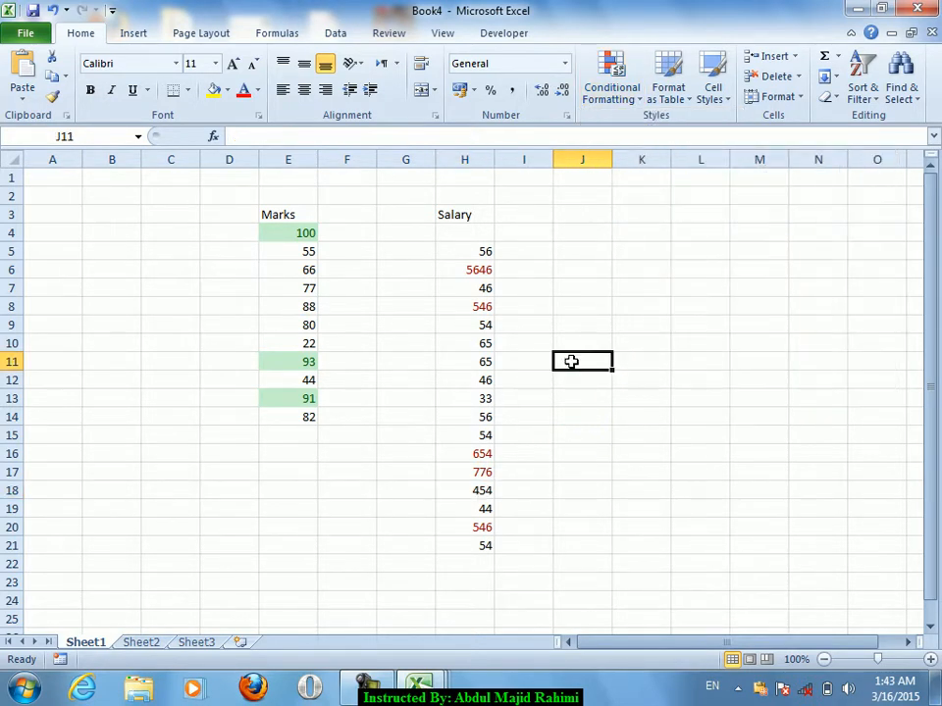
pyautogui.write('Per')
pyautogui.press('Return')
pyautogui.write('A')
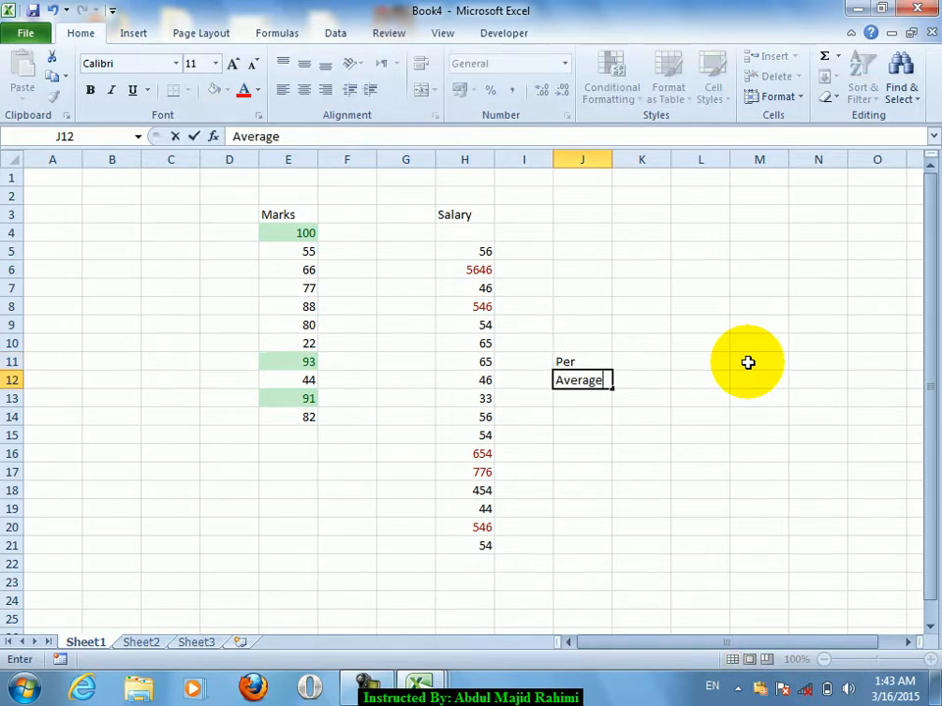
pyautogui.write('verage')
pyautogui.press('Return')
pyautogui.press('Up')
pyautogui.press('Up')
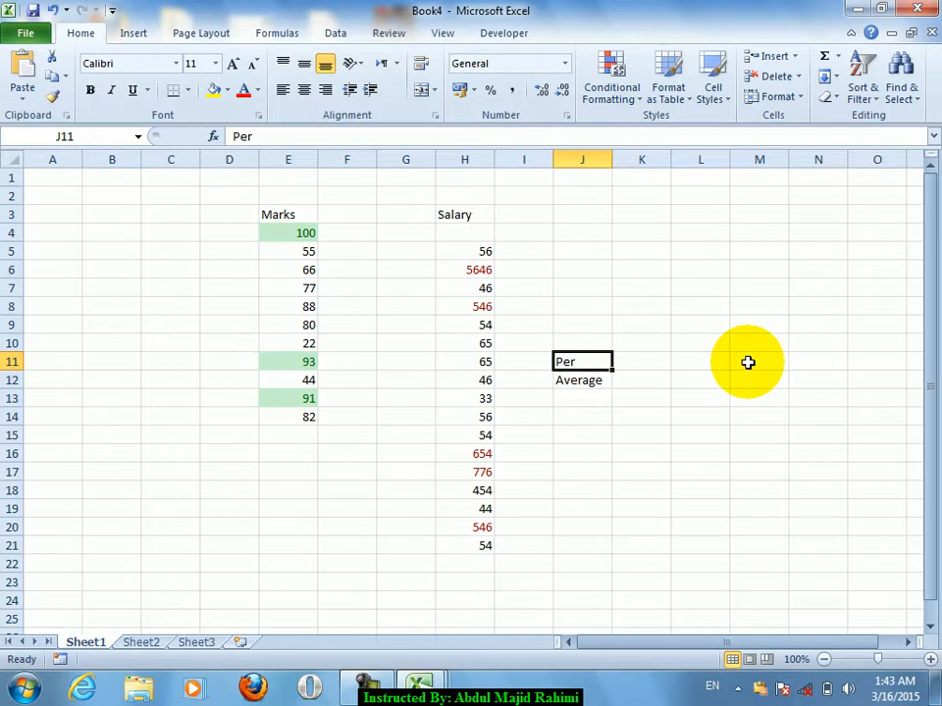
pyautogui.press('Right')
pyautogui.press('Left')
pyautogui.press('Up')
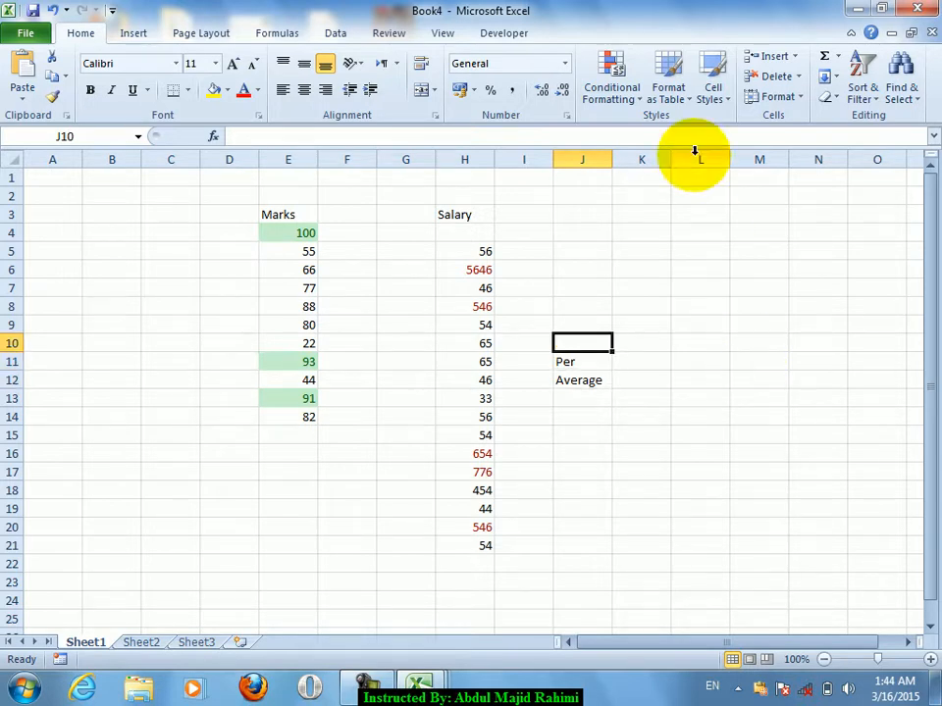
# Step: Apply a Top 4% rule with Light Red Fill with Dark Red Text to the salaries in H5:H21
pyautogui.click(609, 65)
pyautogui.moveTo(675, 186)
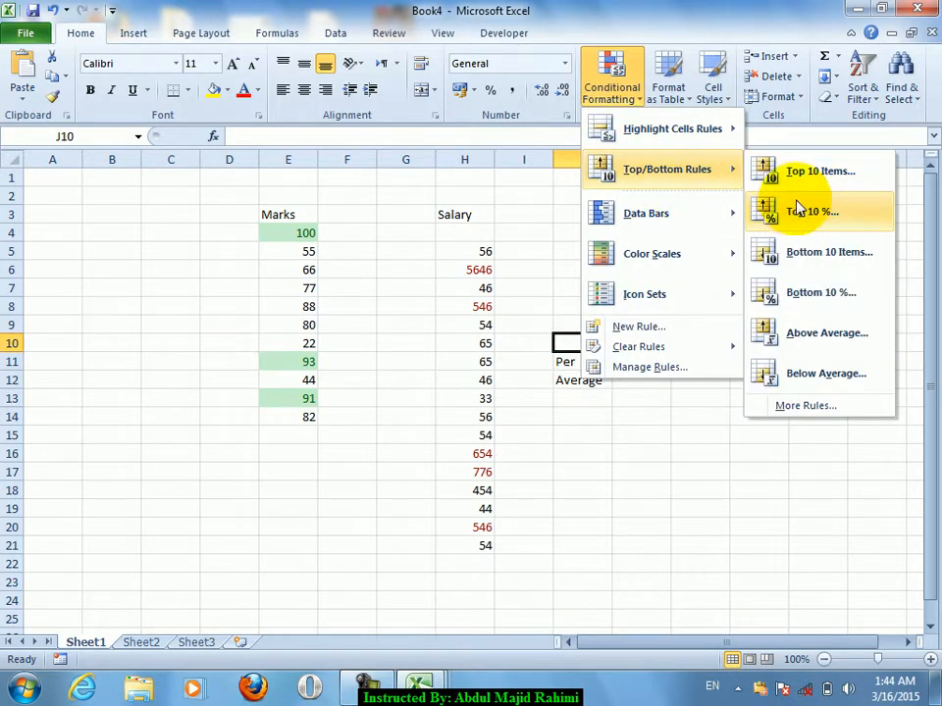
pyautogui.click(477, 246)
pyautogui.moveTo(477, 246); pyautogui.dragTo(480, 545)
pyautogui.click(622, 95)
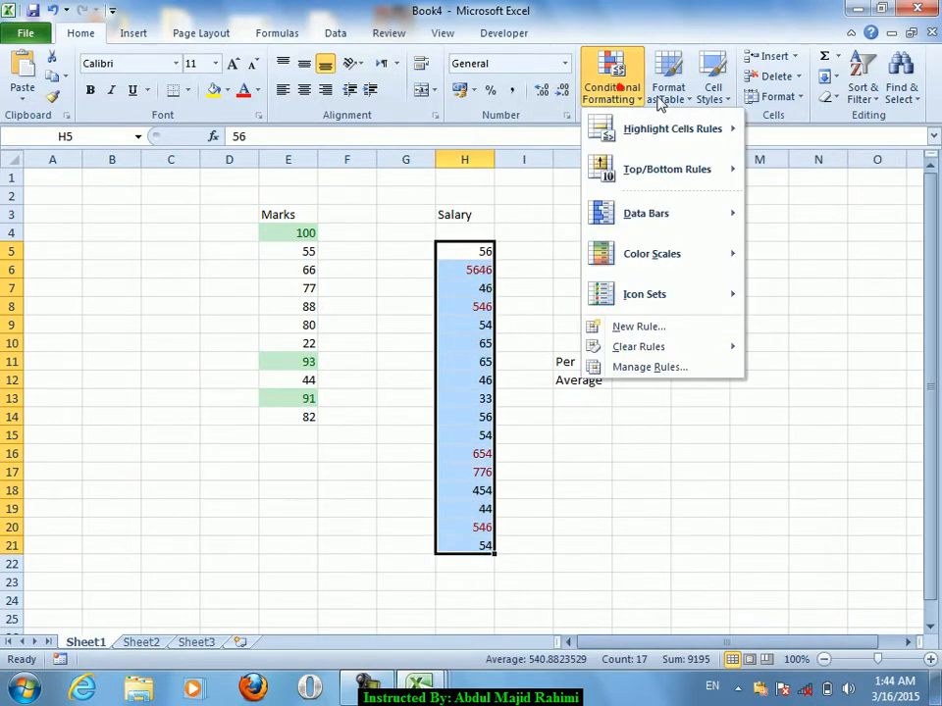
pyautogui.click(712, 167)
pyautogui.click(797, 230)
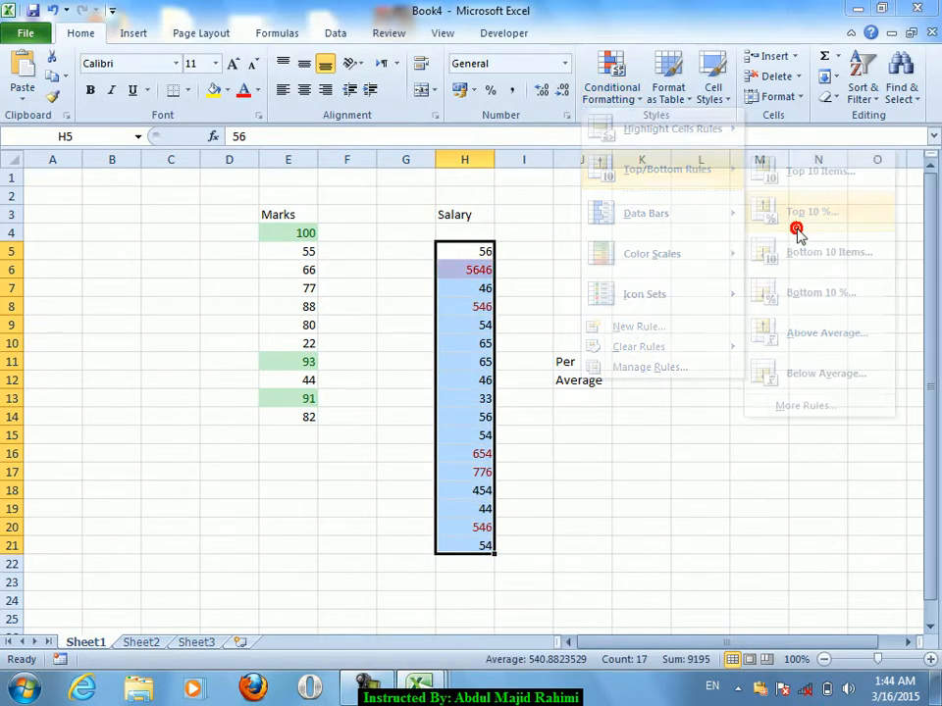
pyautogui.click(476, 347)
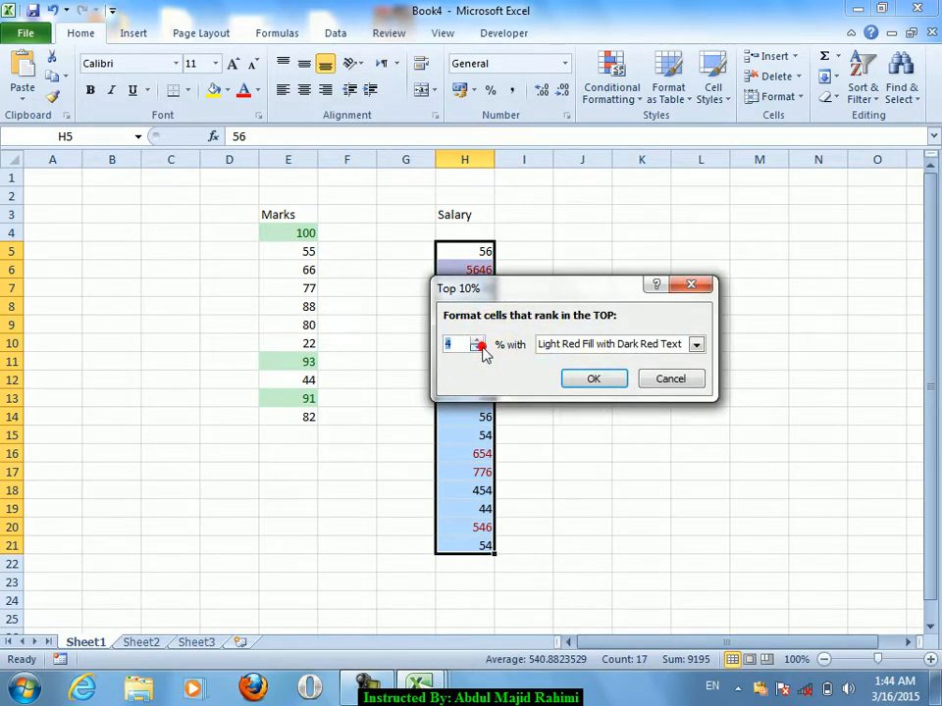
pyautogui.click(586, 378)
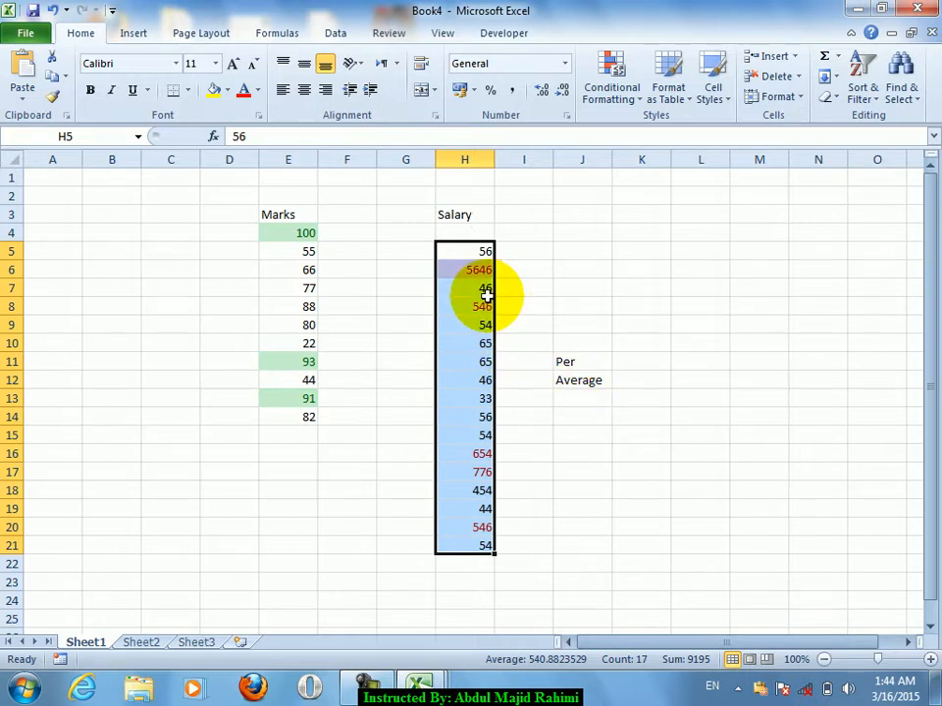
# Step: View the Top/Bottom conditional formatting rules available for the salaries
pyautogui.click(618, 98)
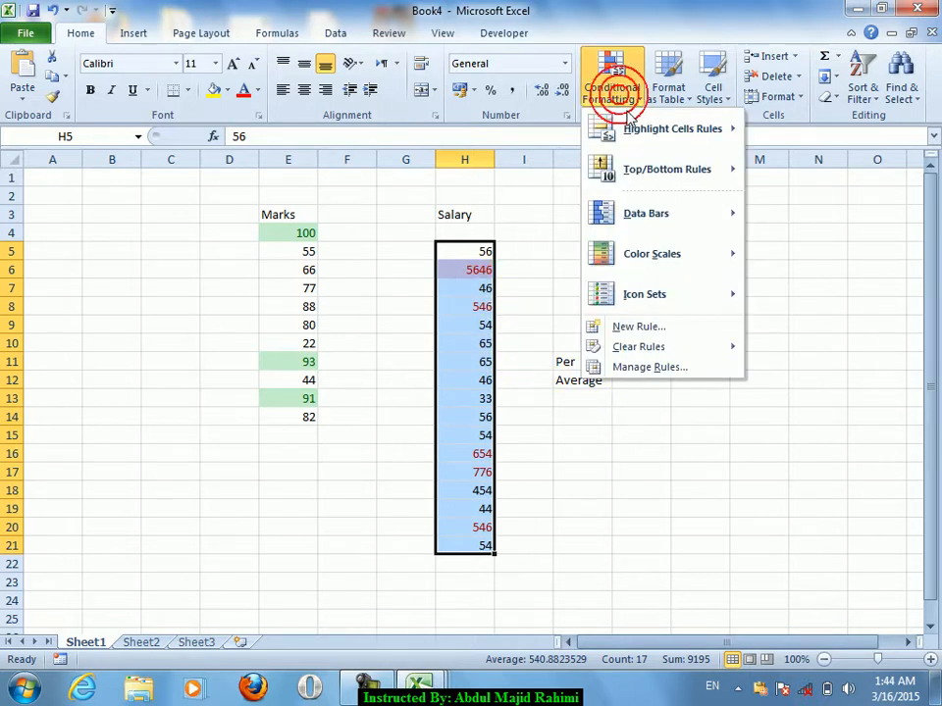
pyautogui.moveTo(710, 174)
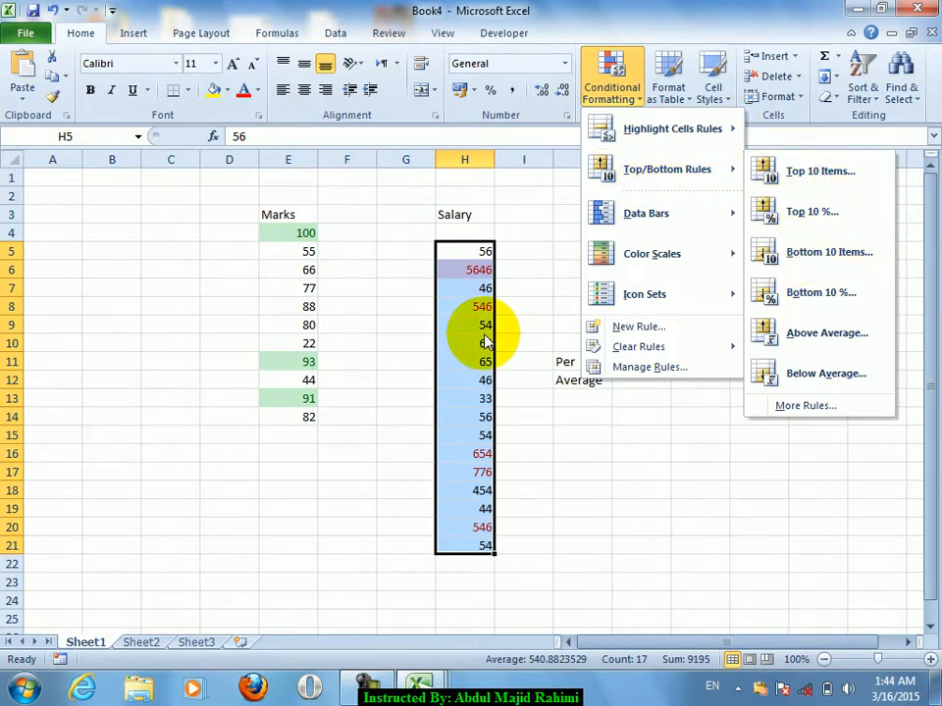
pyautogui.click(343, 307)
# Step: Create a new blank workbook and enter the heading Marks in cell D3
pyautogui.hotkey('ctrl', 'n')
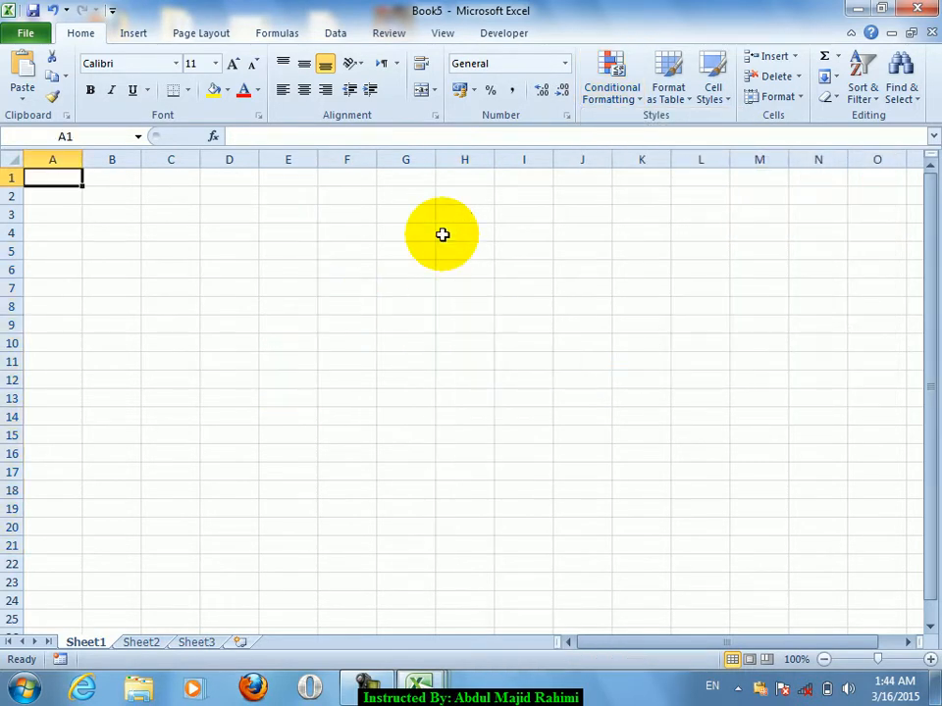
pyautogui.click(244, 219)
pyautogui.write('Ma')
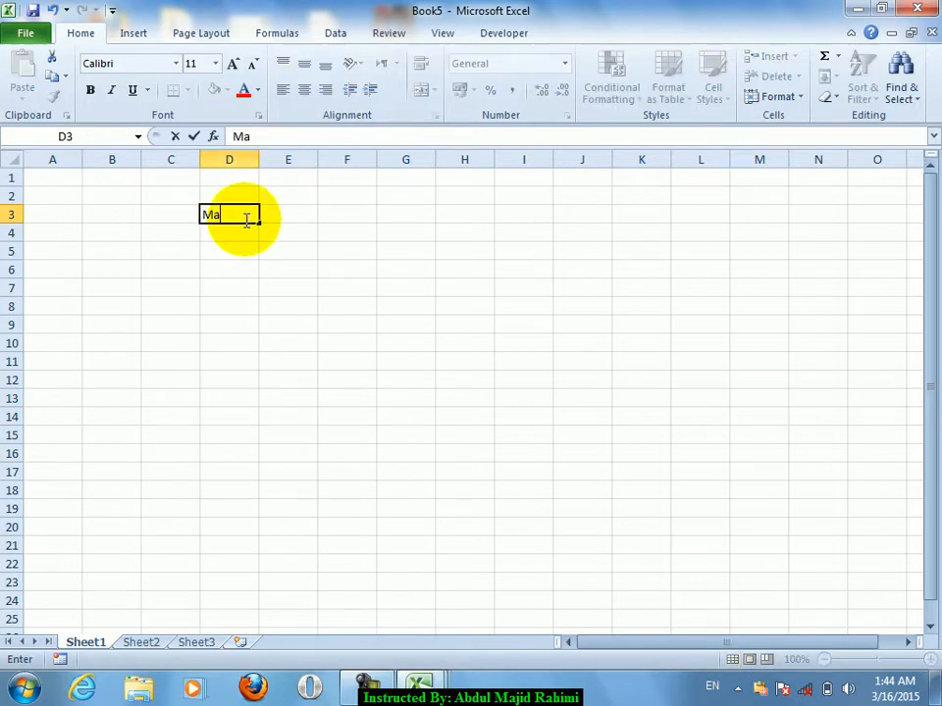
pyautogui.press('Return')
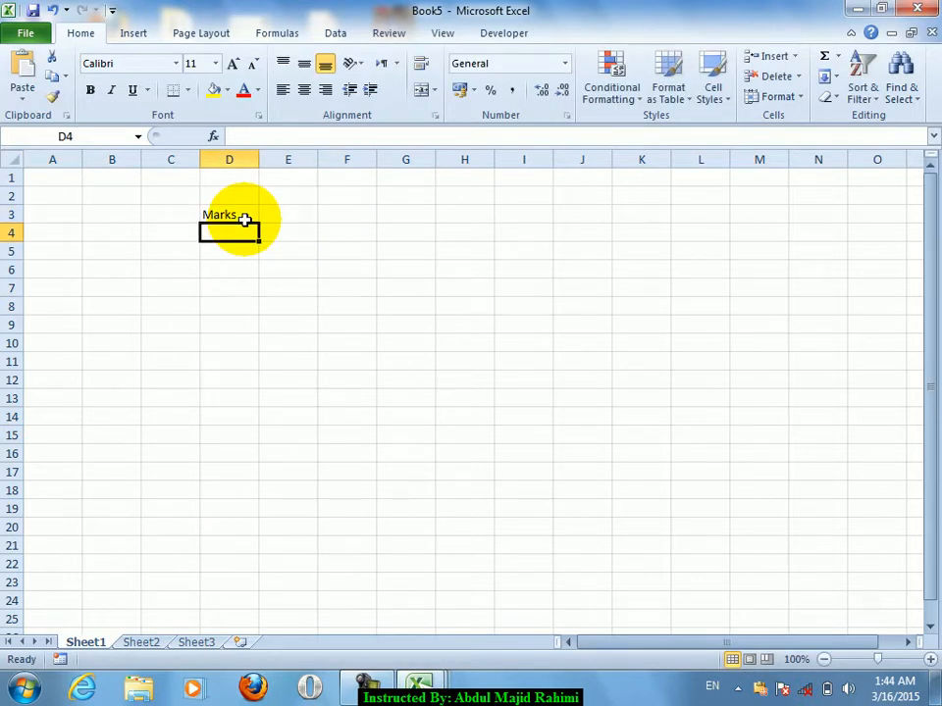
# Step: Enter the marks 76, 66, 55, 88, 44, 53, 44 and 55 in cells D4 to D11
pyautogui.write('76')
pyautogui.press('Return')
pyautogui.write('66')
pyautogui.press('Return')
pyautogui.write('55')
pyautogui.press('Return')
pyautogui.write('88')
pyautogui.press('Return')
pyautogui.write('44')
pyautogui.press('Return')
pyautogui.write('53')
pyautogui.press('Return')
pyautogui.write('44')
pyautogui.press('Return')
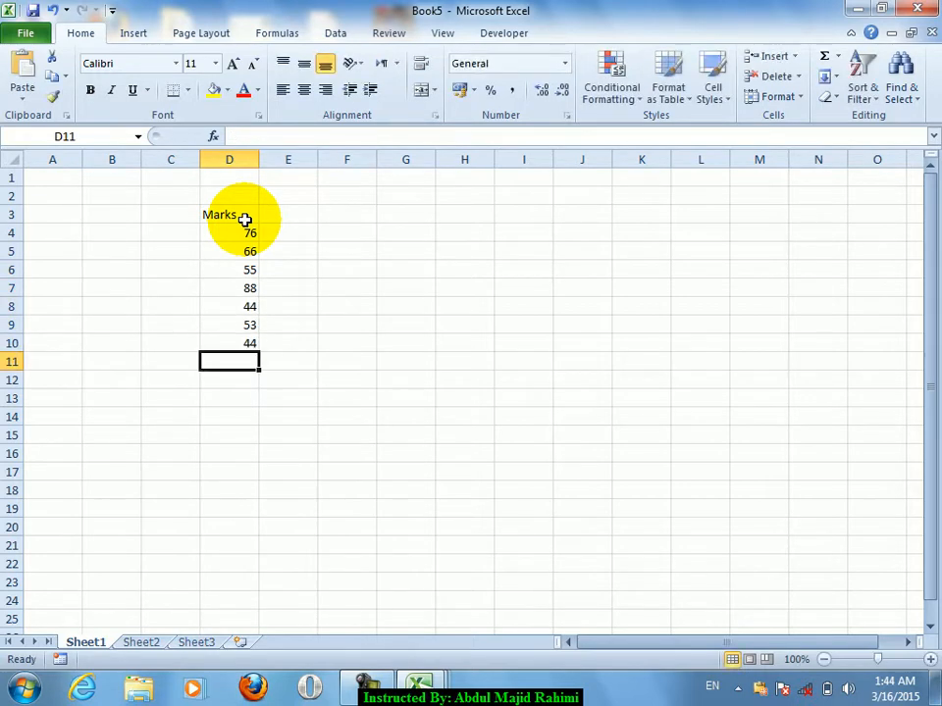
pyautogui.write('55')
pyautogui.press('Return')
# Step: Apply a Bottom Items rule for the 3 lowest marks in D4:D11, using a yellow fill with dark yellow text
pyautogui.moveTo(243, 220); pyautogui.dragTo(223, 363)
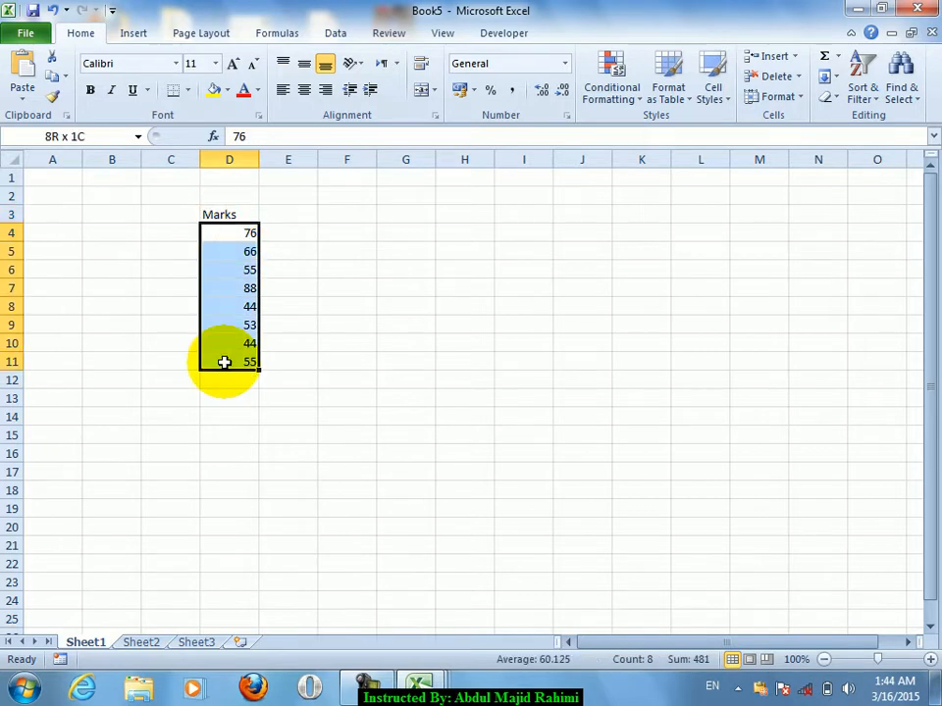
pyautogui.click(668, 89)
pyautogui.click(609, 88)
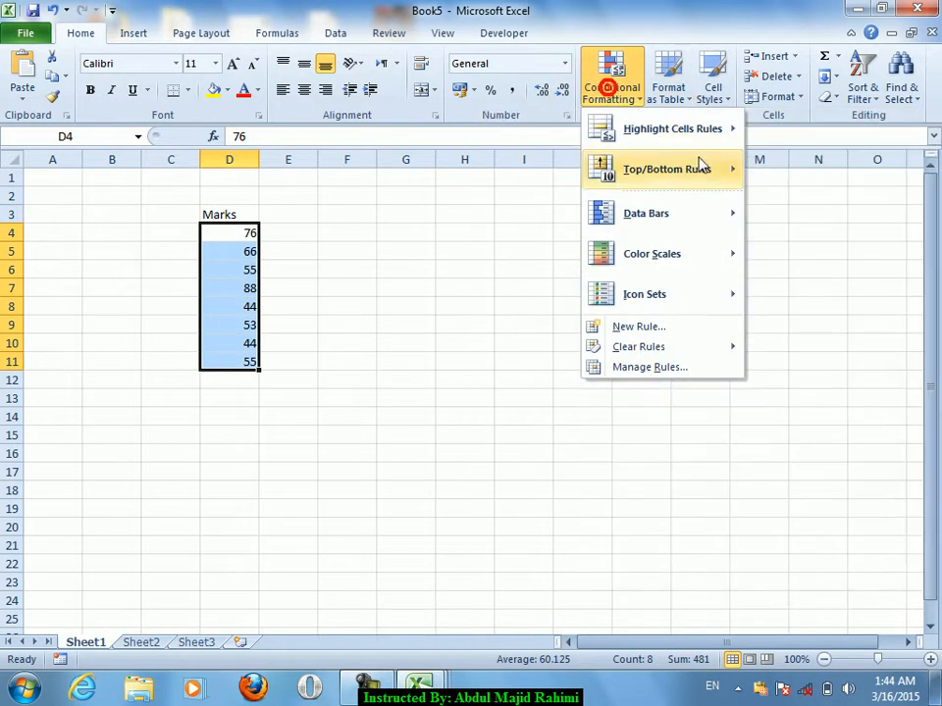
pyautogui.click(924, 263)
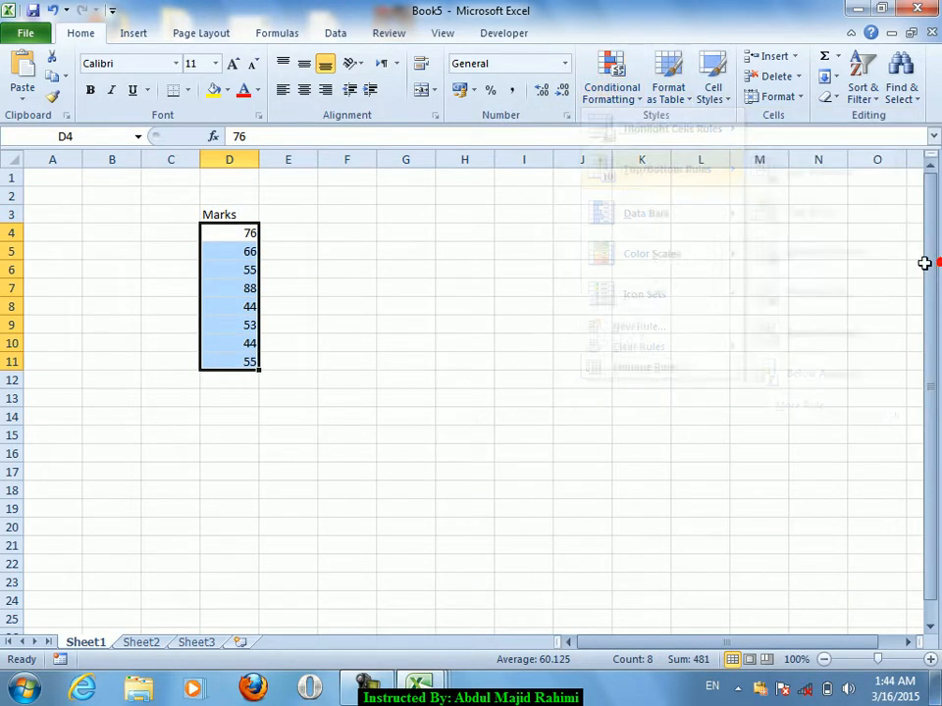
pyautogui.click(612, 96)
pyautogui.moveTo(735, 176)
pyautogui.click(780, 271)
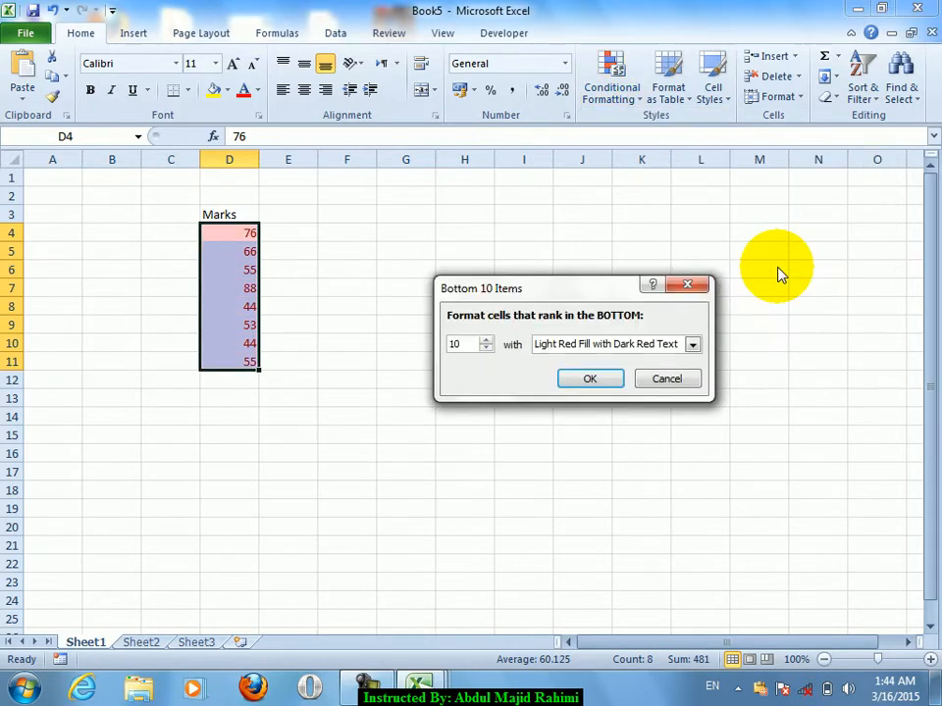
pyautogui.click(484, 348)
pyautogui.click(484, 348)
pyautogui.click(484, 348)
pyautogui.click(484, 348)
pyautogui.click(484, 349)
pyautogui.click(485, 348)
pyautogui.click(485, 349)
pyautogui.click(579, 344)
pyautogui.click(574, 373)
pyautogui.click(575, 381)
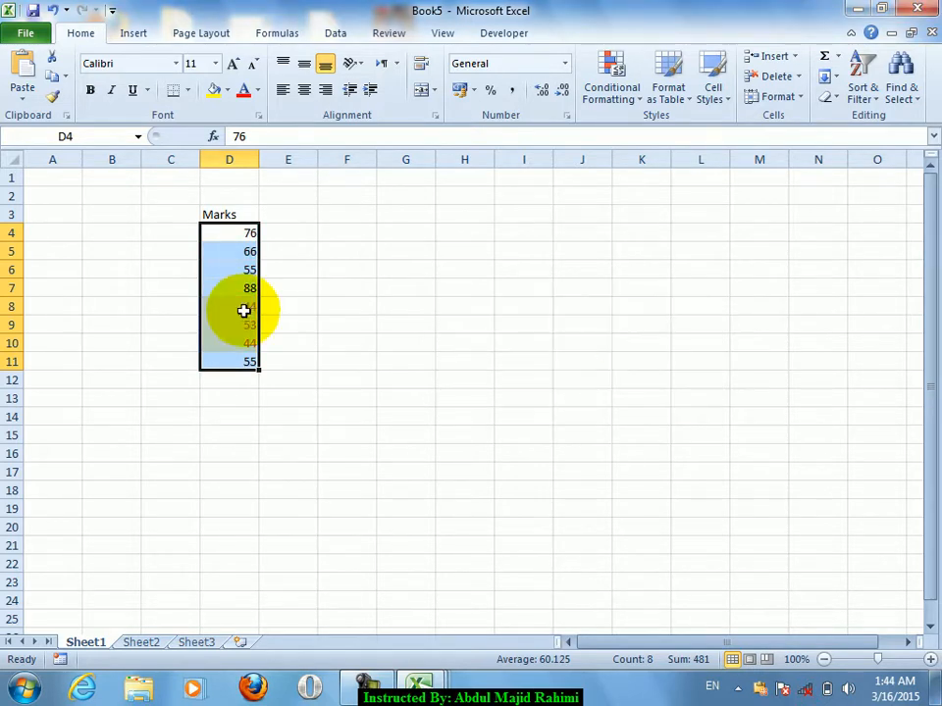
# Step: Inspect the formatted marks in cells D8 to D10
pyautogui.click(246, 309)
pyautogui.click(243, 324)
pyautogui.click(244, 340)
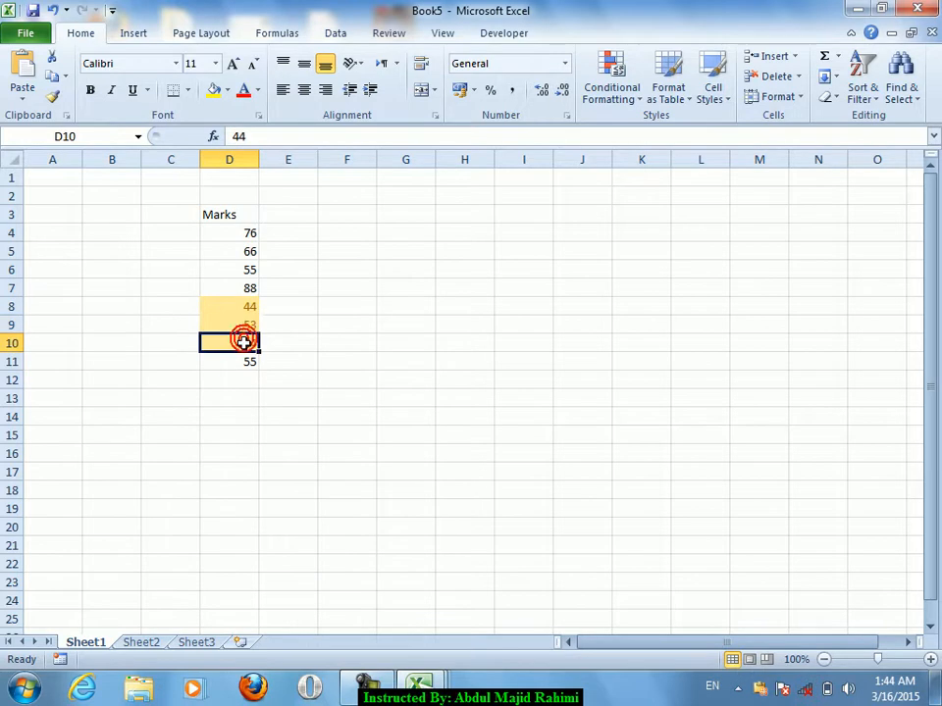
# Step: Replace the mark in cell D5 with 33 and check the formatting of D5, D8 and D10
pyautogui.click(251, 253)
pyautogui.write('33')
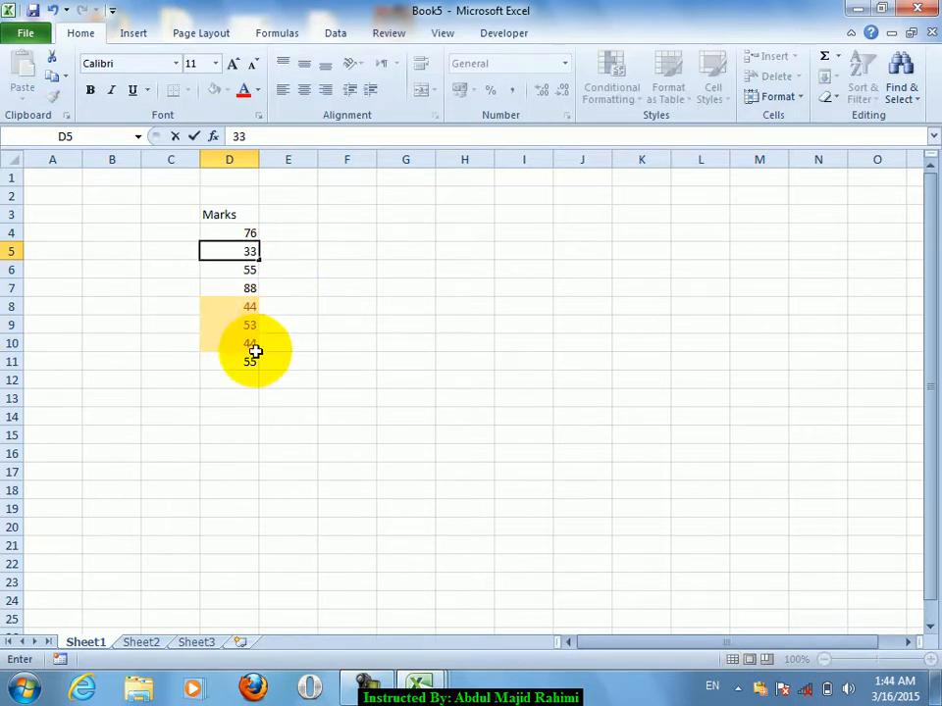
pyautogui.click(250, 347)
pyautogui.click(243, 252)
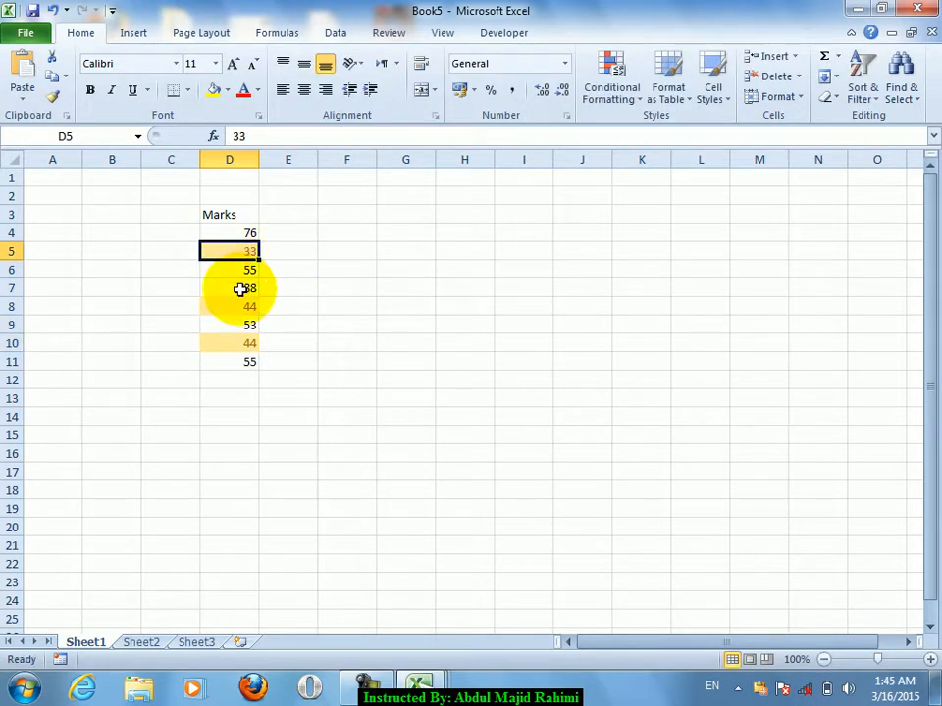
pyautogui.click(238, 307)
pyautogui.click(223, 342)
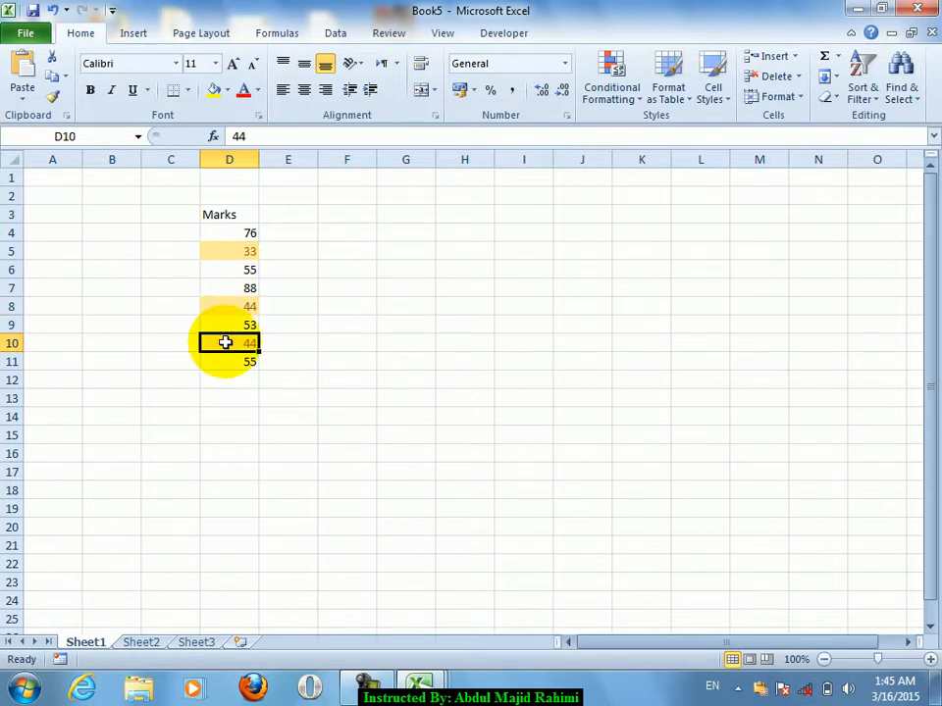
# Step: View the remaining Top/Bottom rules for the marks, including Bottom 10 % and the average rules
pyautogui.click(611, 88)
pyautogui.moveTo(663, 187)
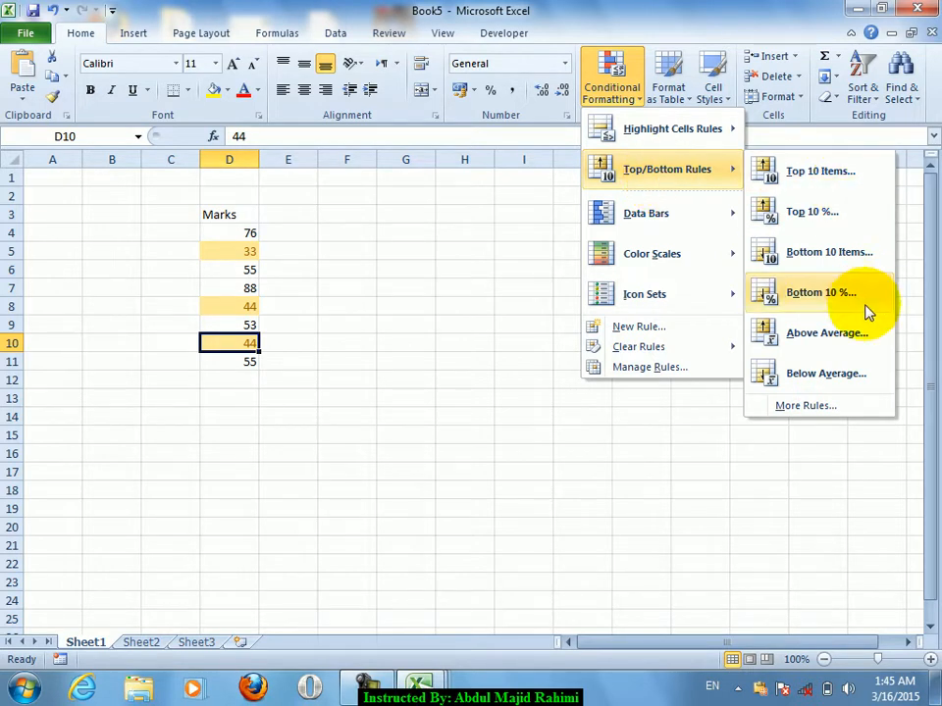
pyautogui.click(488, 307)
# Step: Create a new blank workbook with a widened column D and the heading Salary in cell D4
pyautogui.hotkey('ctrl', 'n')
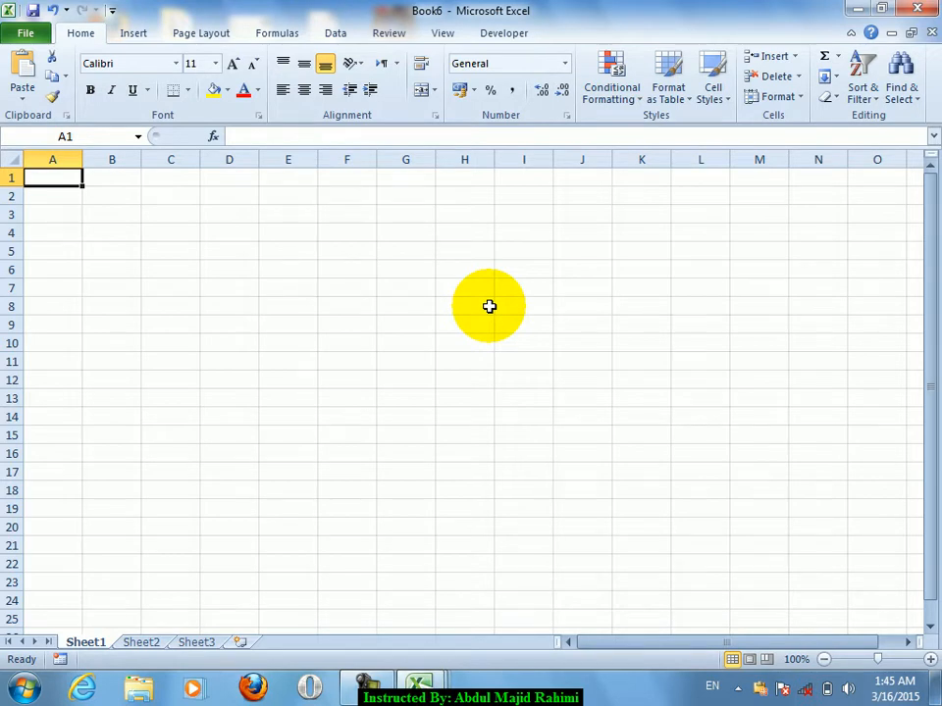
pyautogui.moveTo(258, 159); pyautogui.dragTo(337, 164)
pyautogui.click(309, 232)
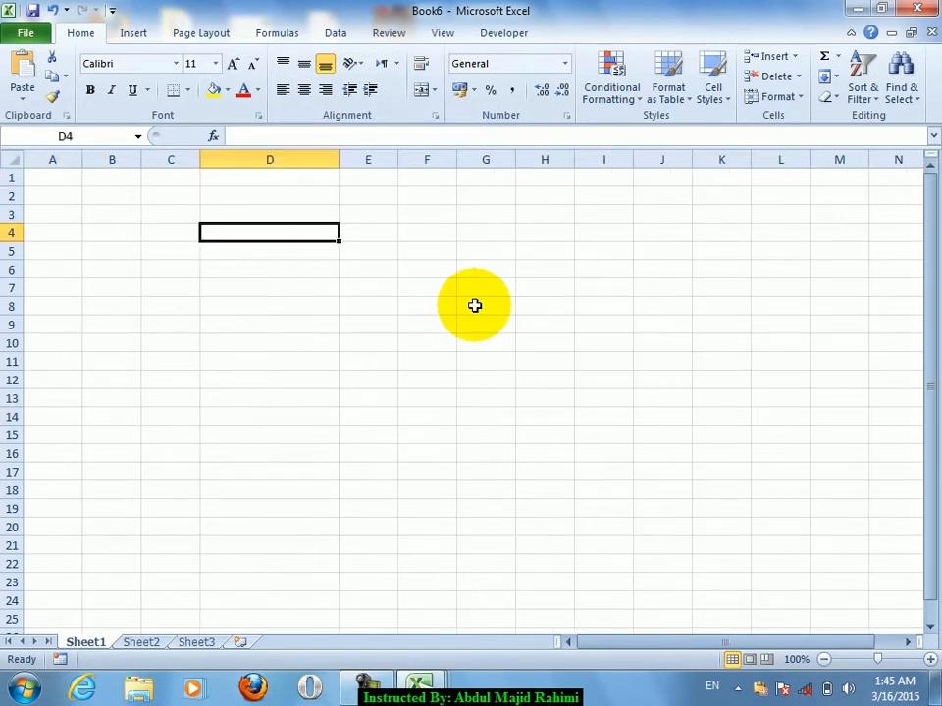
pyautogui.write('Salary')
pyautogui.press('Return')
# Step: Apply blue gradient-fill data bars to the empty cells D5:D17 below the Salary heading
pyautogui.hotkey('shift', 'Down')
pyautogui.hotkey('shift', 'Down')
pyautogui.hotkey('shift', 'Down')
pyautogui.hotkey('shift', 'Down')
pyautogui.hotkey('shift', 'Down')
pyautogui.hotkey('shift', 'Down')
pyautogui.hotkey('shift', 'Down')
pyautogui.hotkey('shift', 'Down')
pyautogui.hotkey('shift', 'Down')
pyautogui.hotkey('shift', 'Down')
pyautogui.hotkey('shift', 'Down')
pyautogui.hotkey('shift', 'Down')
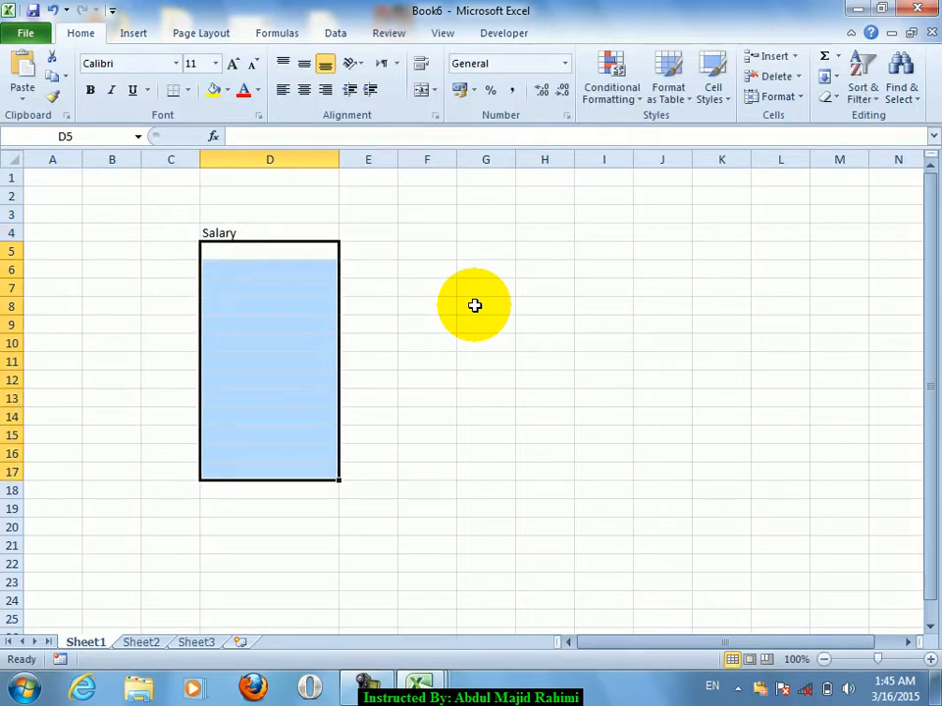
pyautogui.click(609, 97)
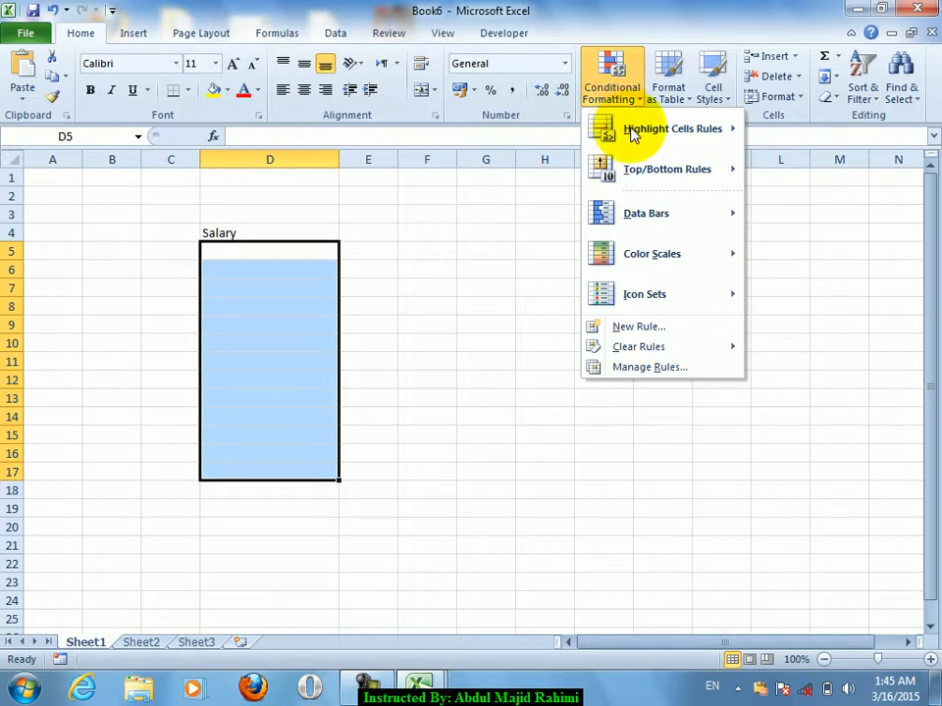
pyautogui.click(675, 226)
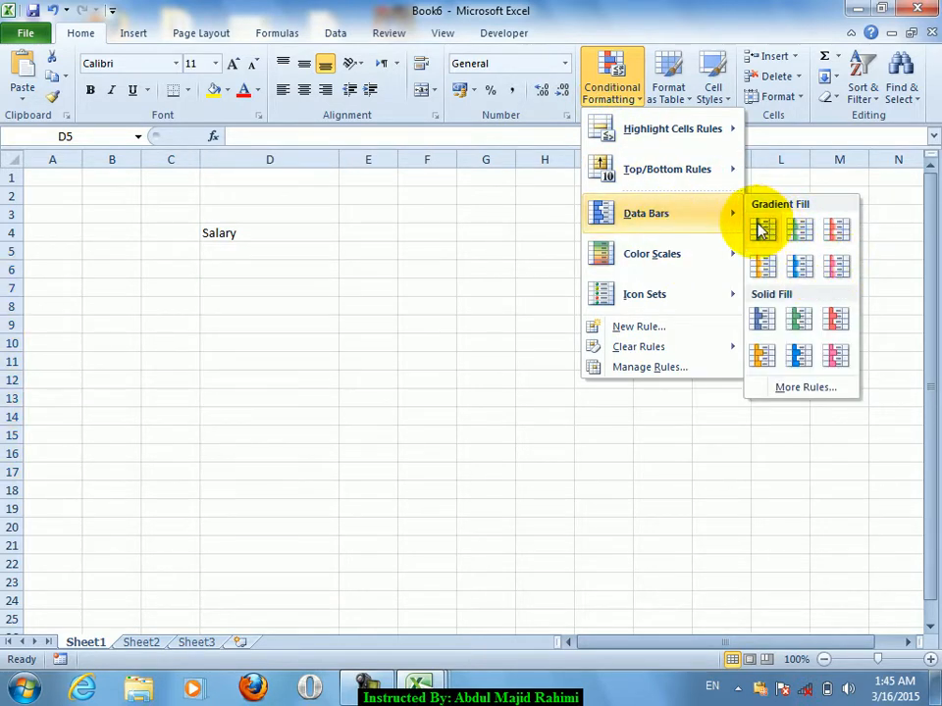
pyautogui.click(761, 227)
# Step: Enter the salaries 100 to 800 in increments of 100 in cells D5 to D12
pyautogui.click(307, 250)
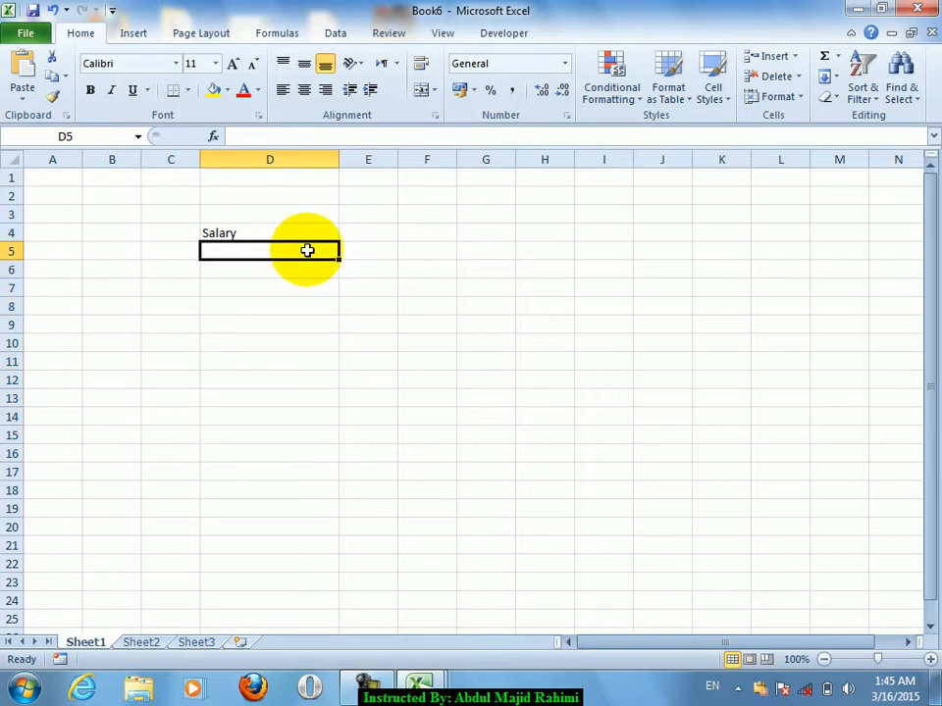
pyautogui.write('100')
pyautogui.press('Return')
pyautogui.write('200')
pyautogui.press('Return')
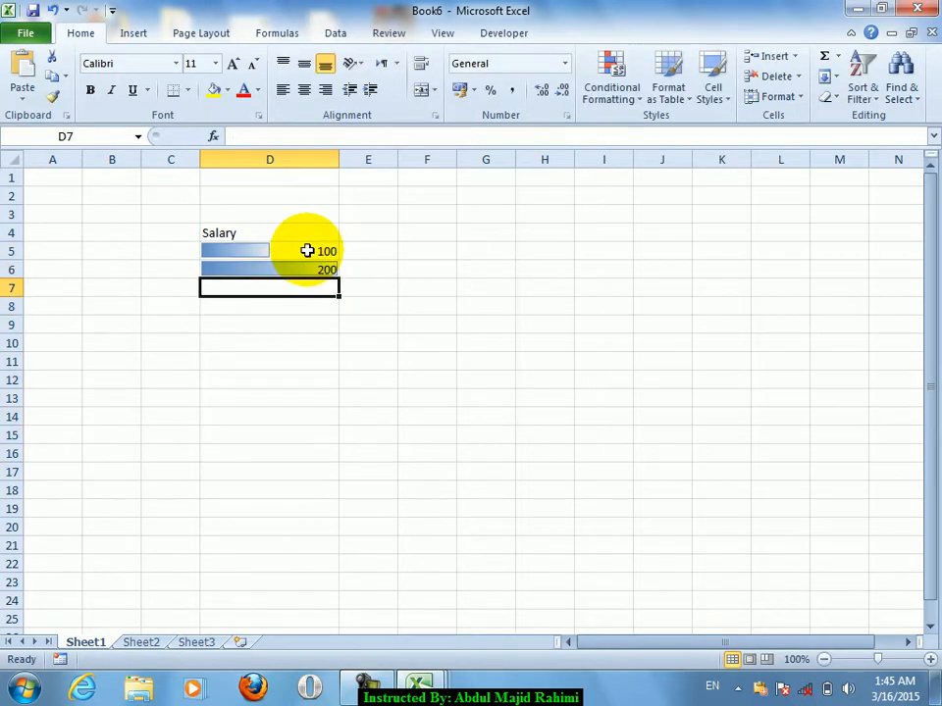
pyautogui.write('300')
pyautogui.press('Return')
pyautogui.write('400')
pyautogui.press('Return')
pyautogui.write('500')
pyautogui.press('Return')
pyautogui.write('600')
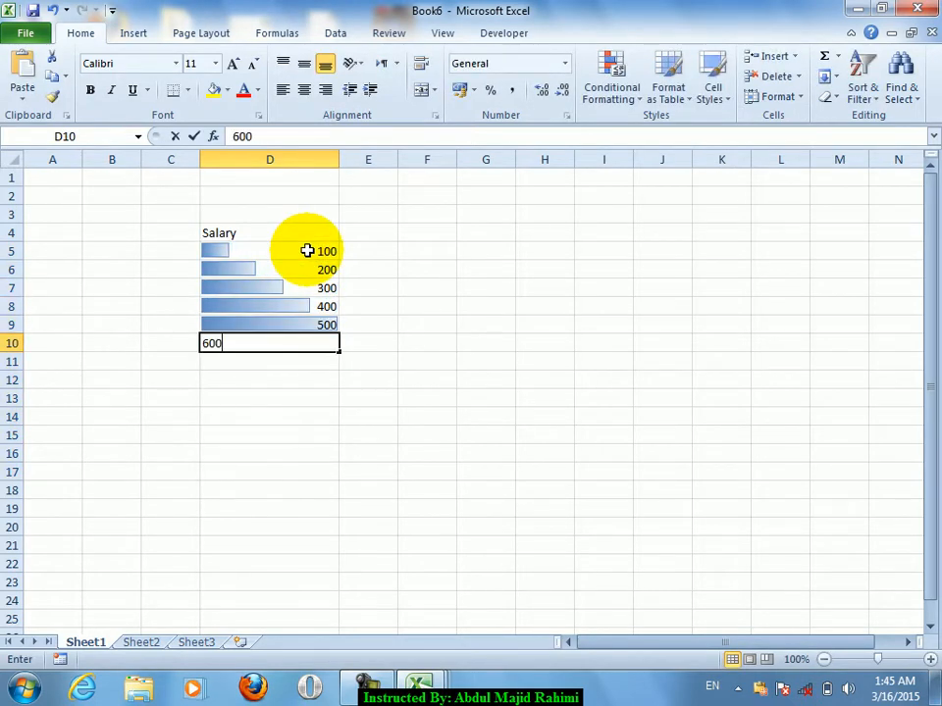
pyautogui.press('Return')
pyautogui.write('700')
pyautogui.press('Return')
pyautogui.write('7')
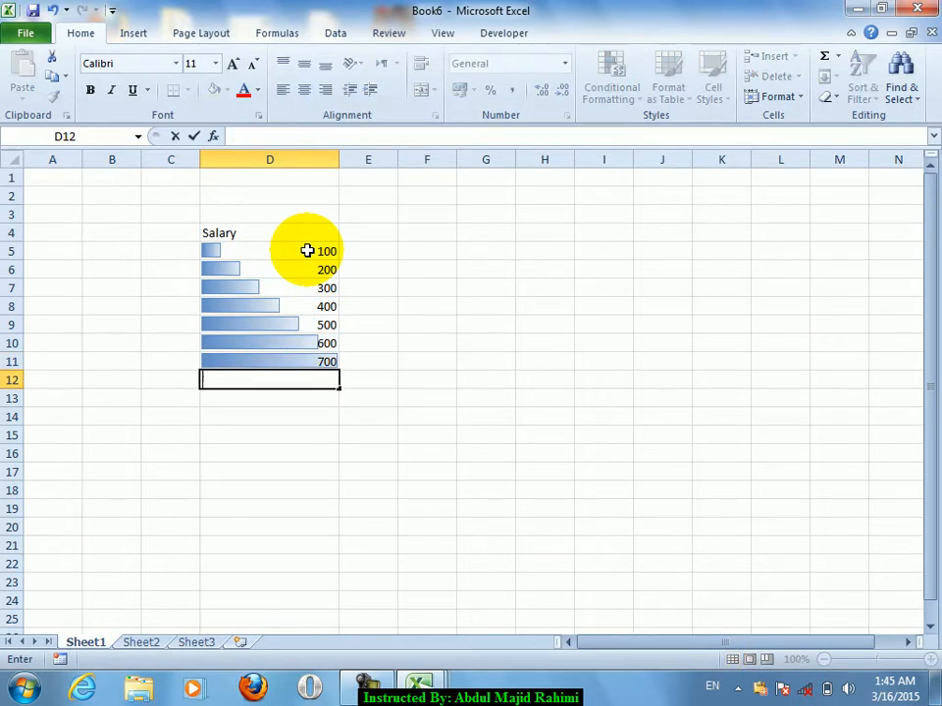
pyautogui.press('Return')
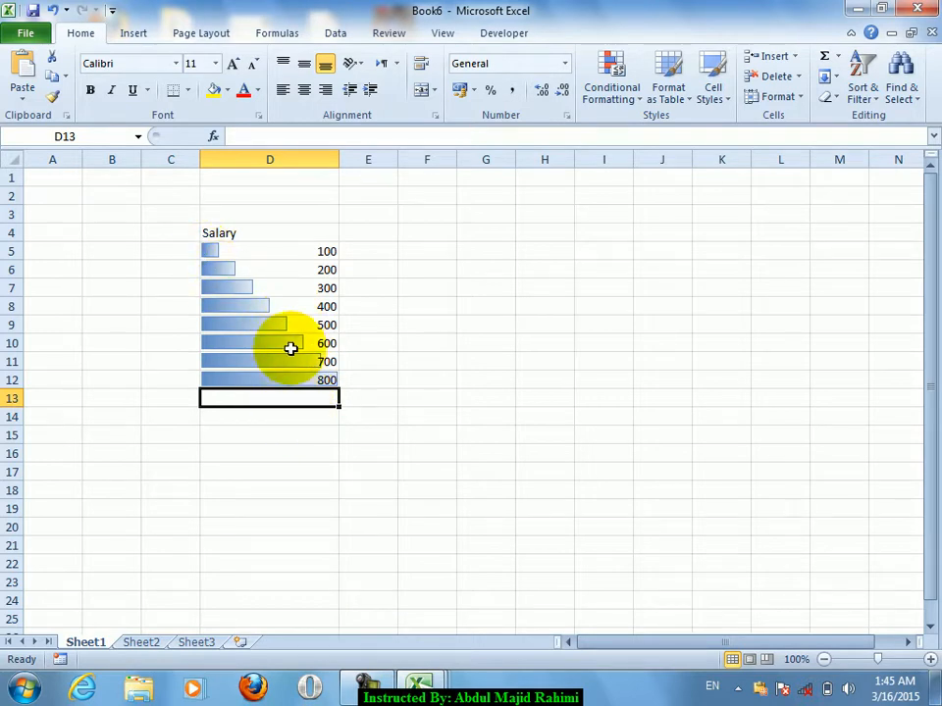
# Step: View the column chart types available for the salary range D5:D16 without inserting a chart
pyautogui.moveTo(271, 251); pyautogui.dragTo(253, 453)
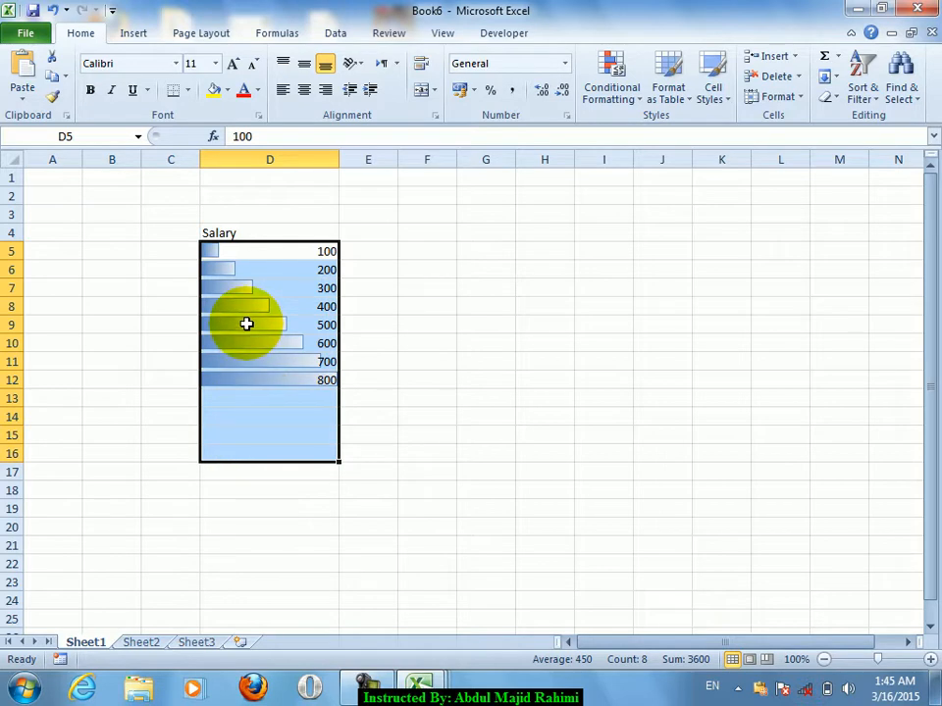
pyautogui.click(137, 35)
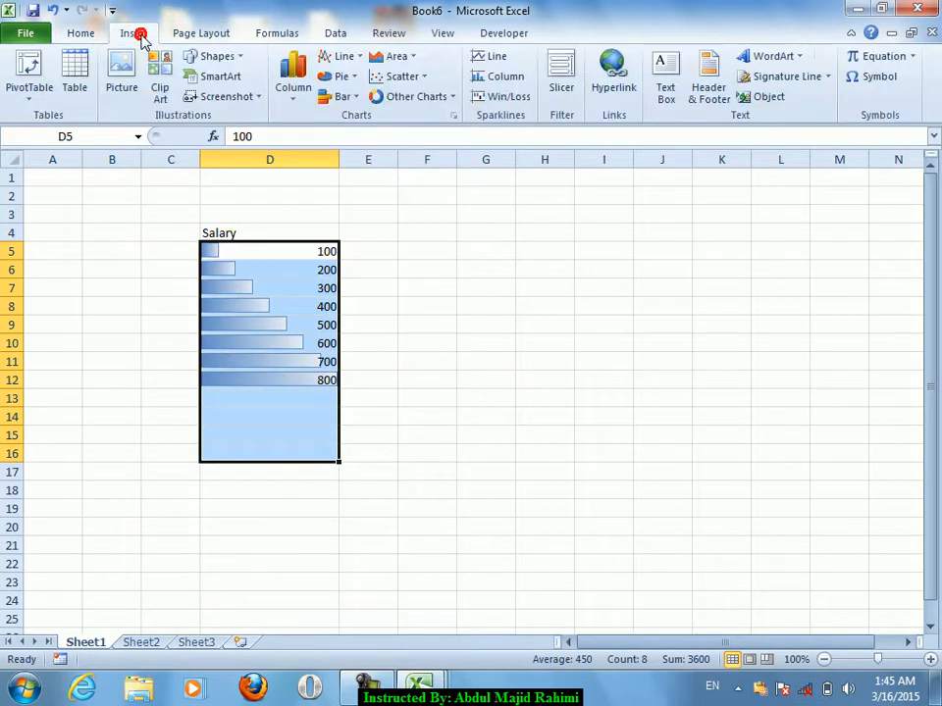
pyautogui.click(298, 99)
pyautogui.click(200, 346)
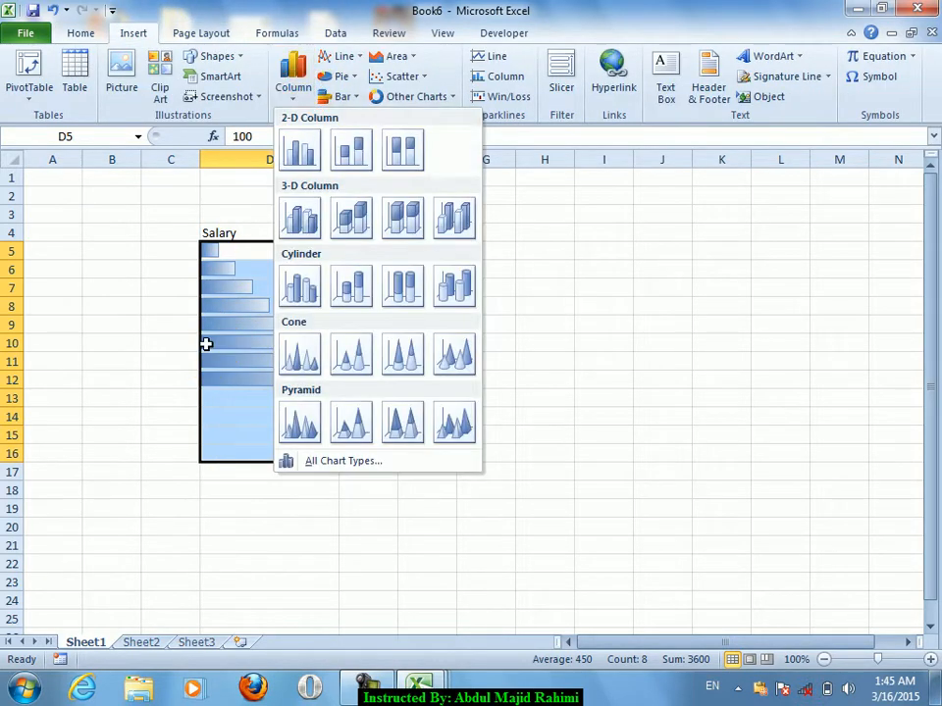
pyautogui.click(262, 384)
pyautogui.click(261, 398)
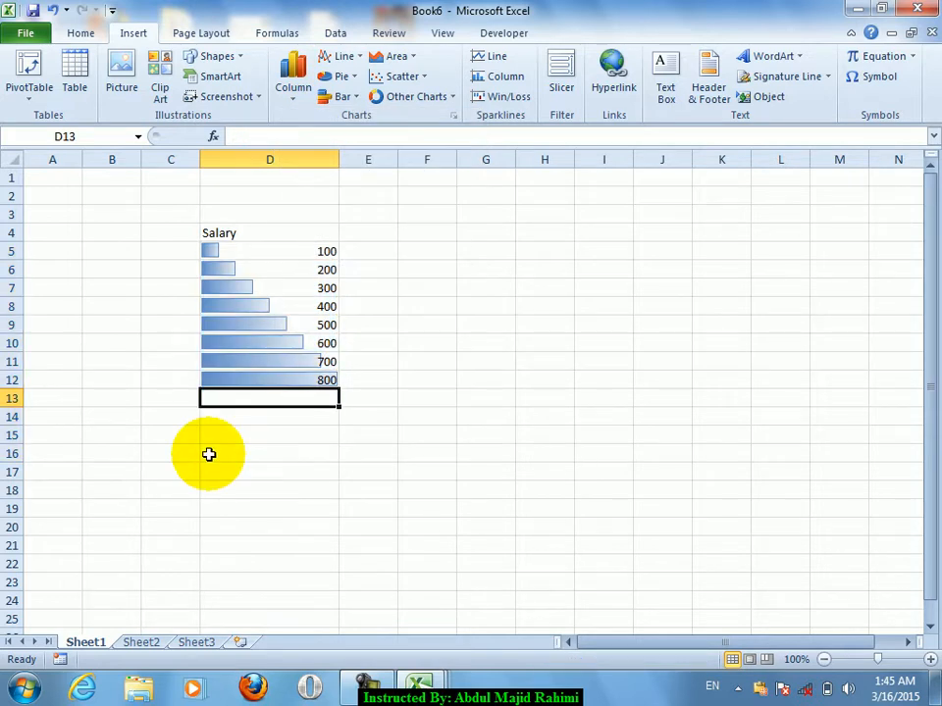
# Step: Try the sample salaries 20 and 0 in cell D13 with the data bars applied
pyautogui.write('2')
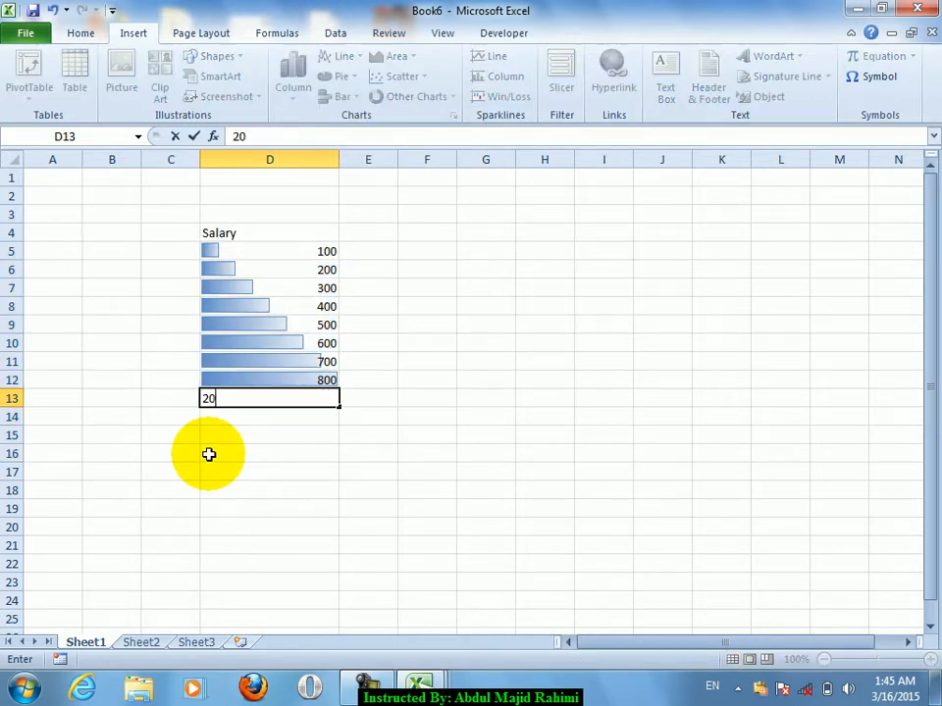
pyautogui.write('0')
pyautogui.press('Return')
pyautogui.press('Up')
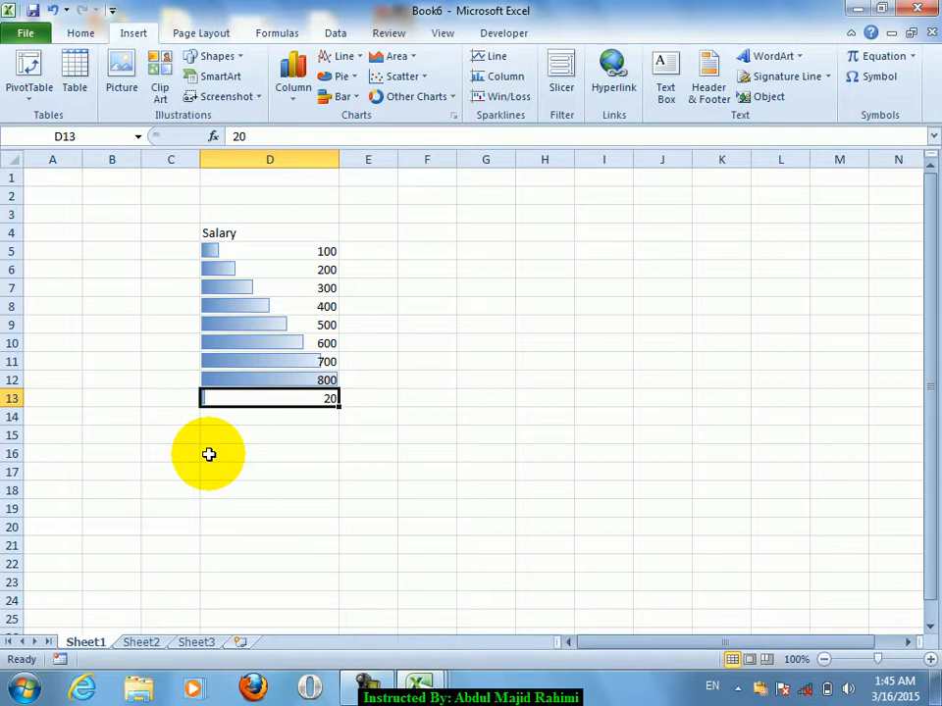
pyautogui.write('0')
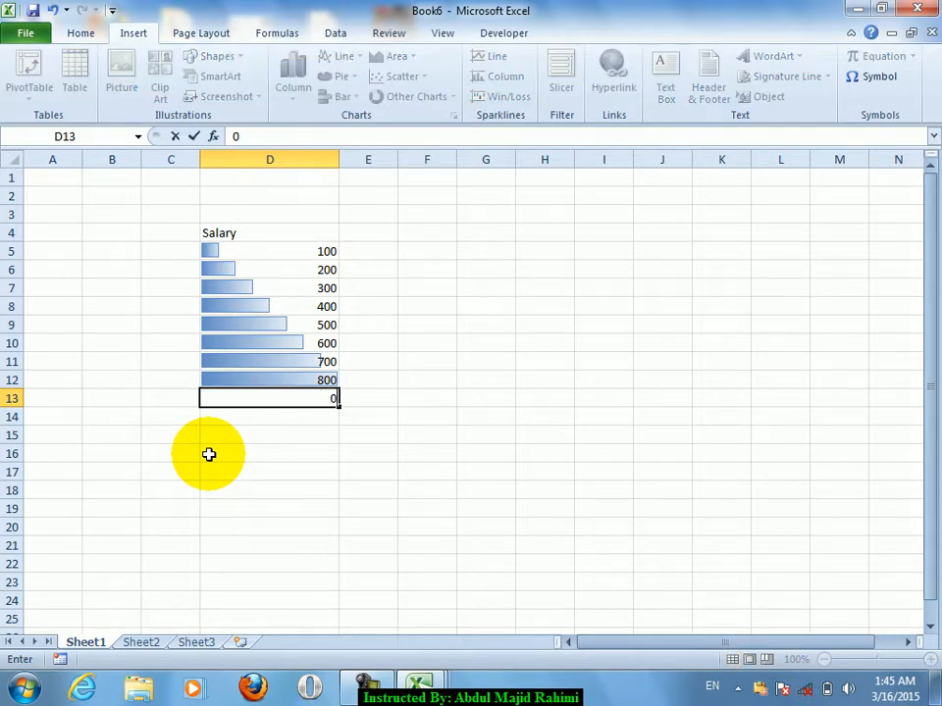
pyautogui.press('Return')
pyautogui.press('Up')
# Step: Enter the salaries 33 in cell D13 and 444 in cell D14
pyautogui.write('33')
pyautogui.press('Return')
pyautogui.write('444')
pyautogui.press('Return')
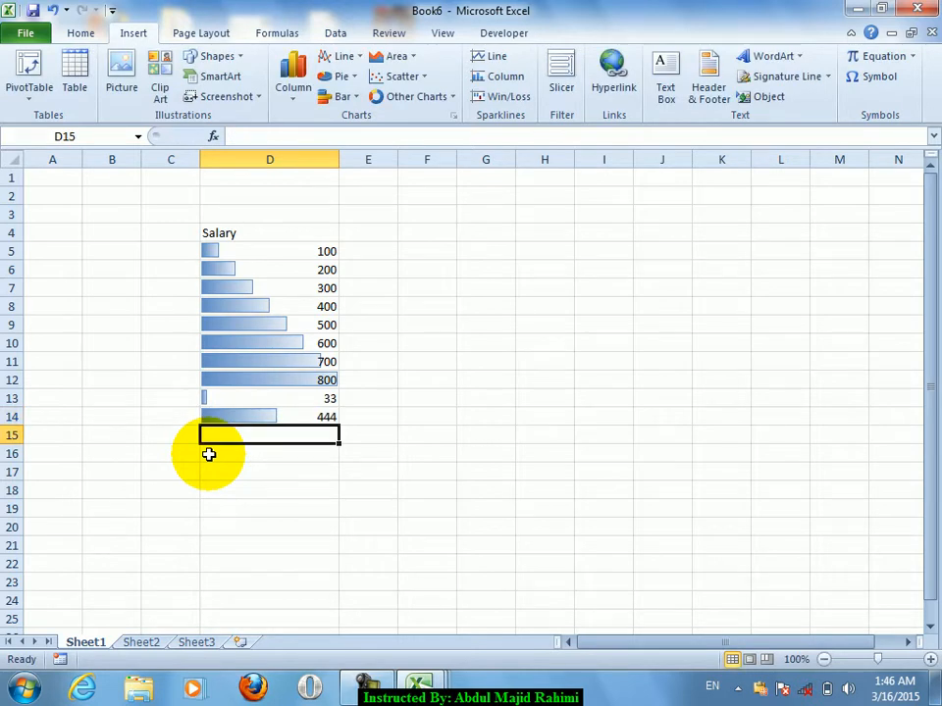
pyautogui.press('Up')
pyautogui.press('Up')
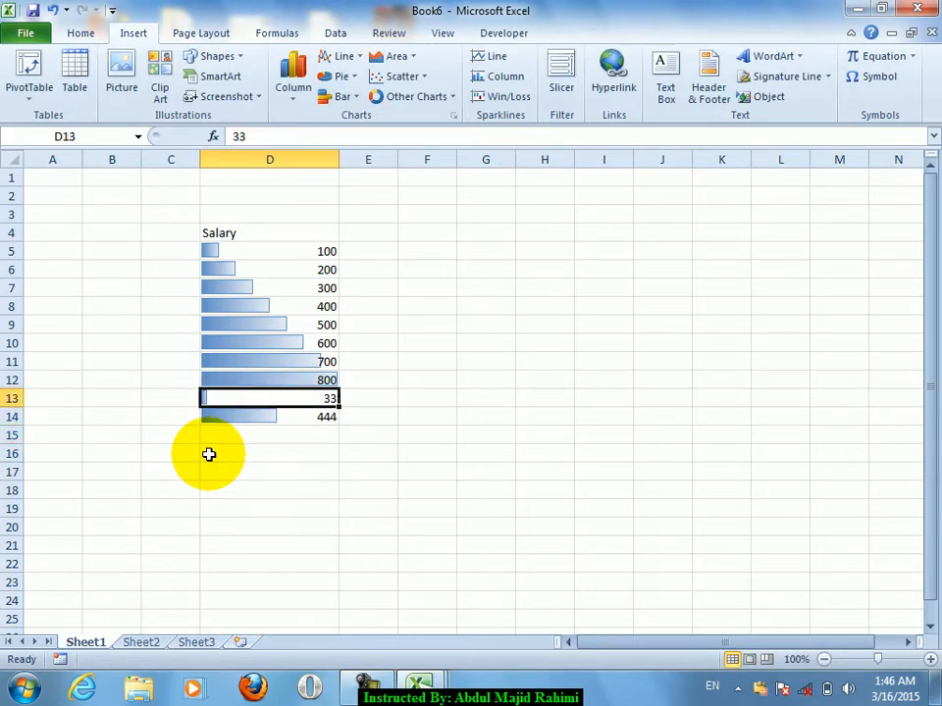
pyautogui.press('Down')
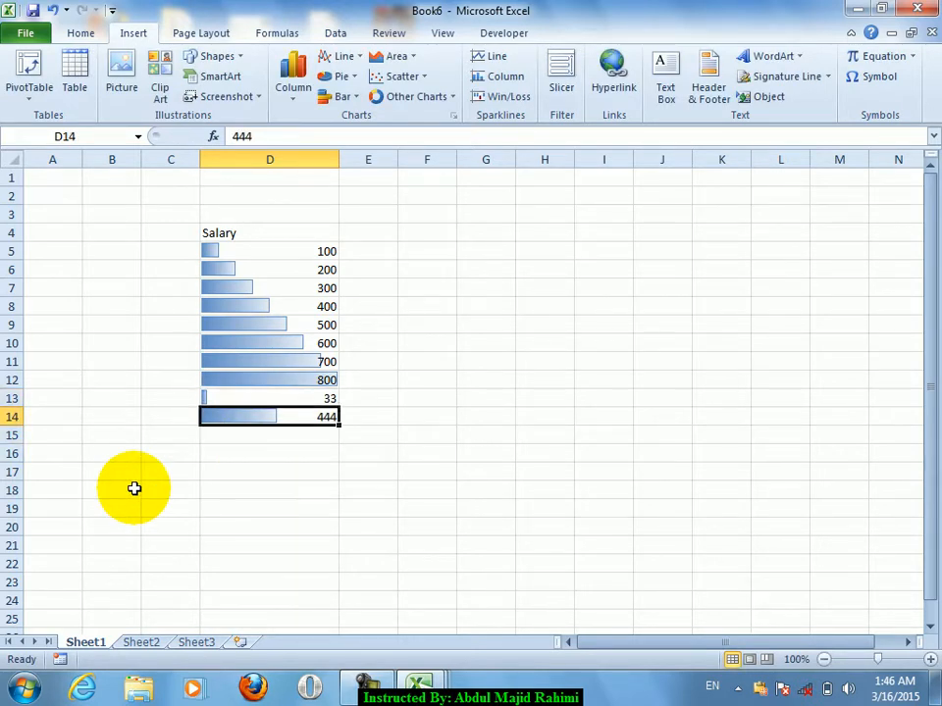
# Step: Set the salary in cell D14 to 3000
pyautogui.write('3000')
pyautogui.press('Return')
pyautogui.press('Up')
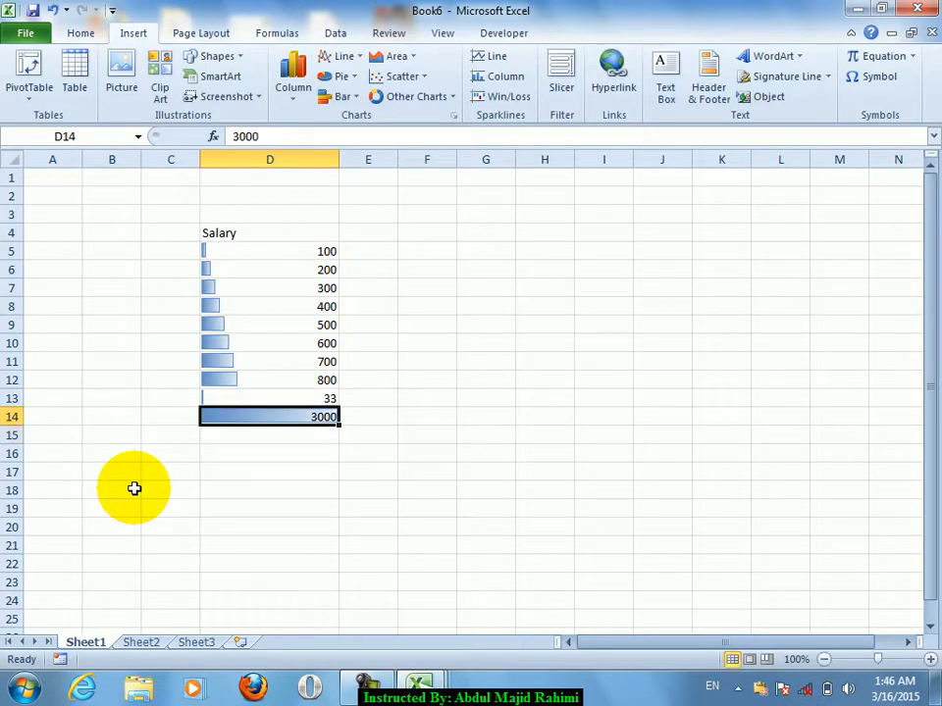
# Step: Examine how the data bars in the salary cells D5:D14 scale relative to the highest value
pyautogui.press('Up')
pyautogui.press('Up')
pyautogui.press('Up')
pyautogui.press('Up')
pyautogui.press('Up')
pyautogui.press('Up')
pyautogui.press('Up')
pyautogui.press('Up')
pyautogui.press('Up')
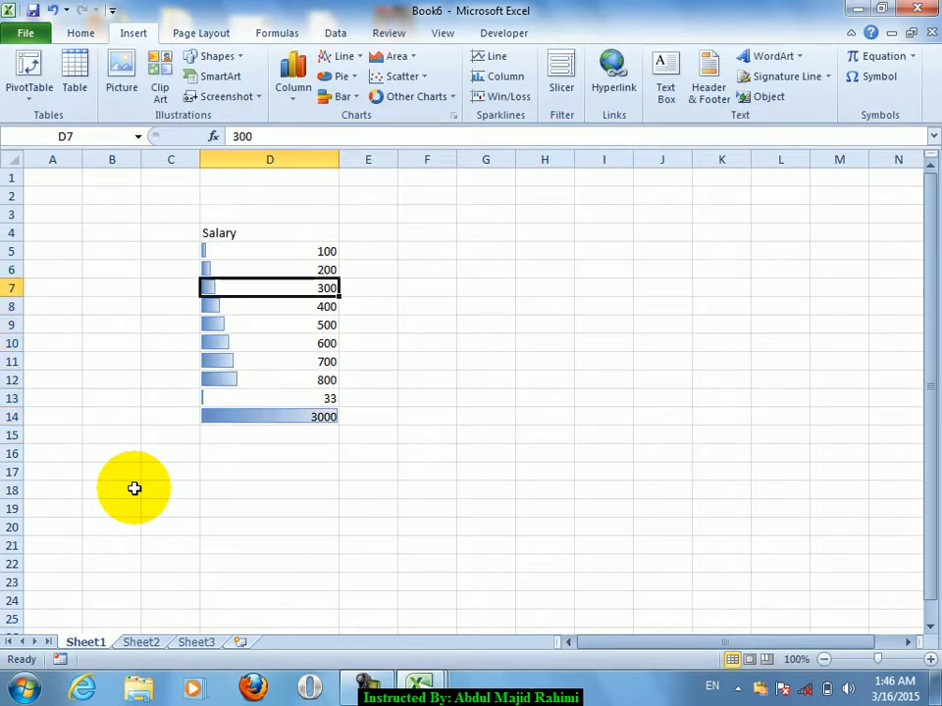
pyautogui.press('Down')
pyautogui.press('Down')
pyautogui.press('Down')
pyautogui.press('Down')
pyautogui.press('Down')
pyautogui.press('Down')
pyautogui.press('Down')
pyautogui.press('Down')
pyautogui.press('Down')
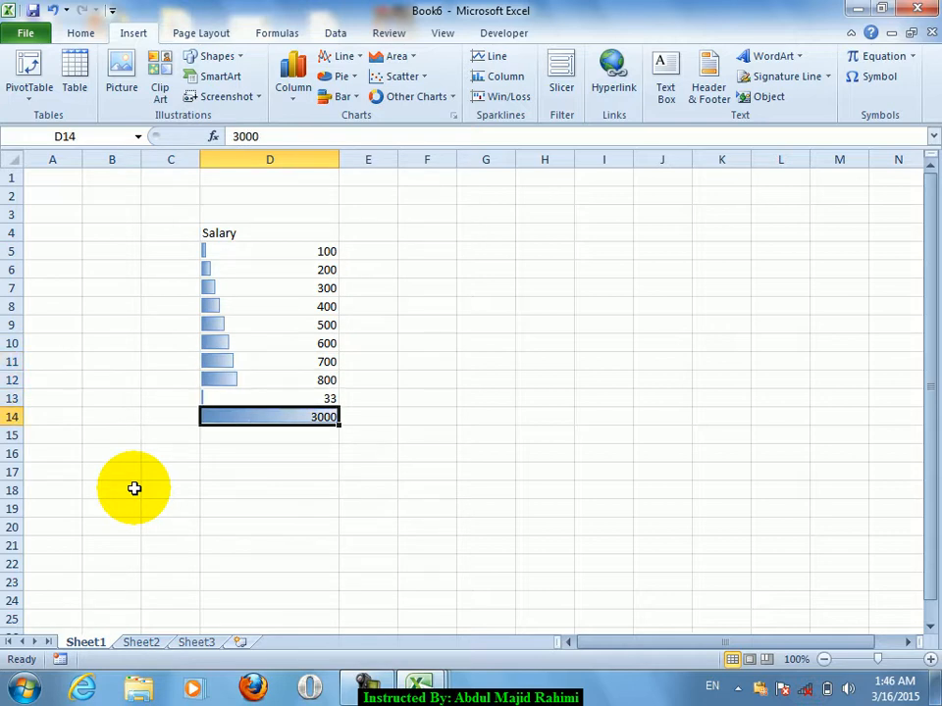
# Step: Set the salary in cell D14 to 900
pyautogui.write('900')
pyautogui.press('Return')
pyautogui.press('Up')
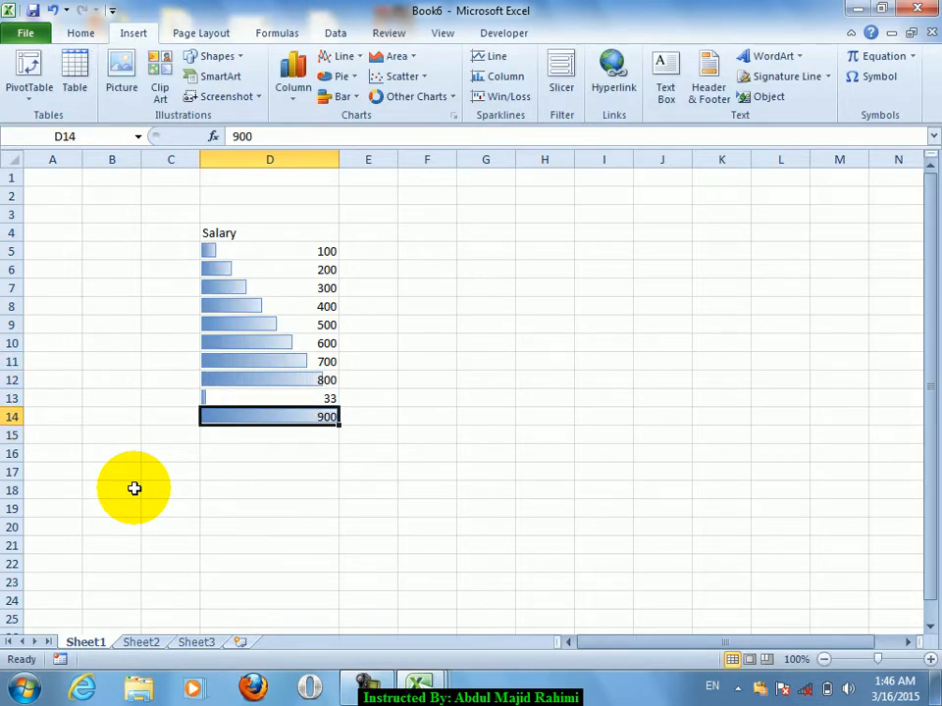
# Step: View the data bar options and preview color scales on the salaries D5:D14 without applying any
pyautogui.click(297, 355)
pyautogui.moveTo(304, 252); pyautogui.dragTo(305, 418)
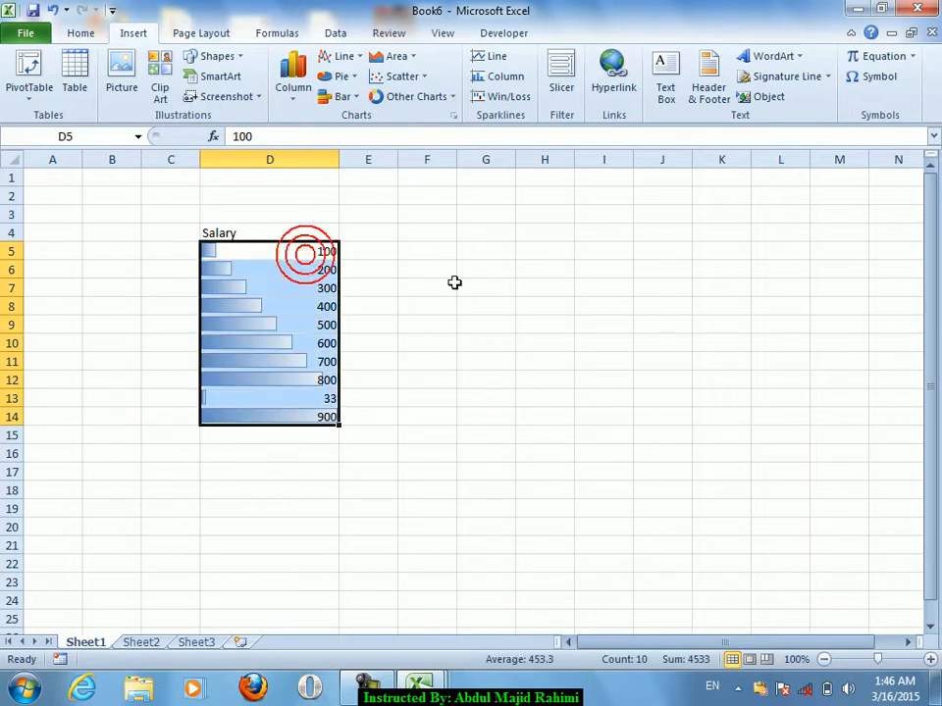
pyautogui.click(81, 32)
pyautogui.click(610, 93)
pyautogui.click(680, 222)
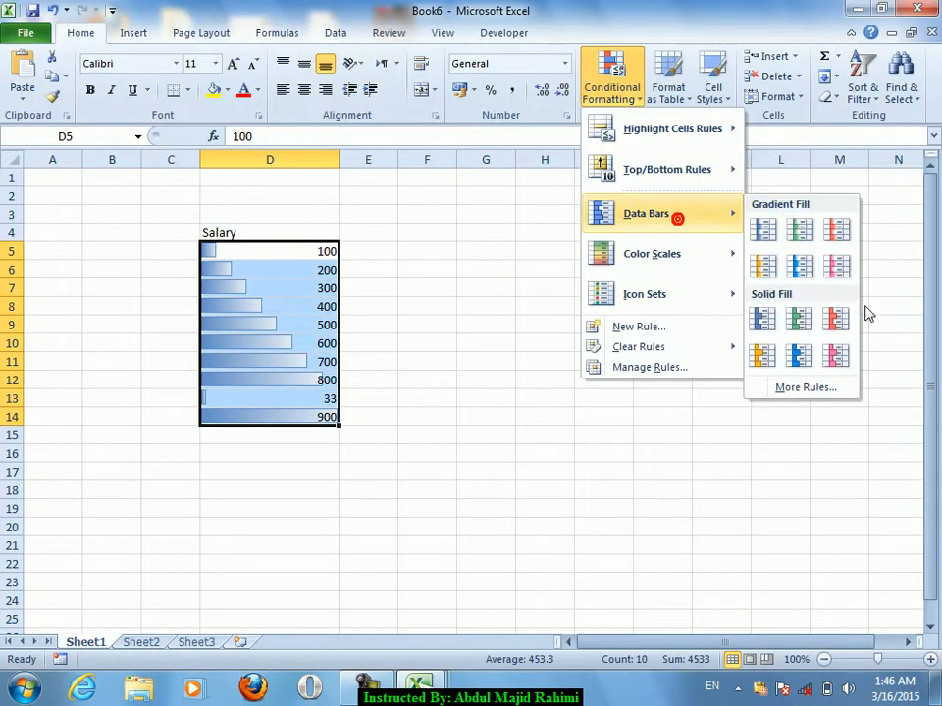
pyautogui.click(725, 253)
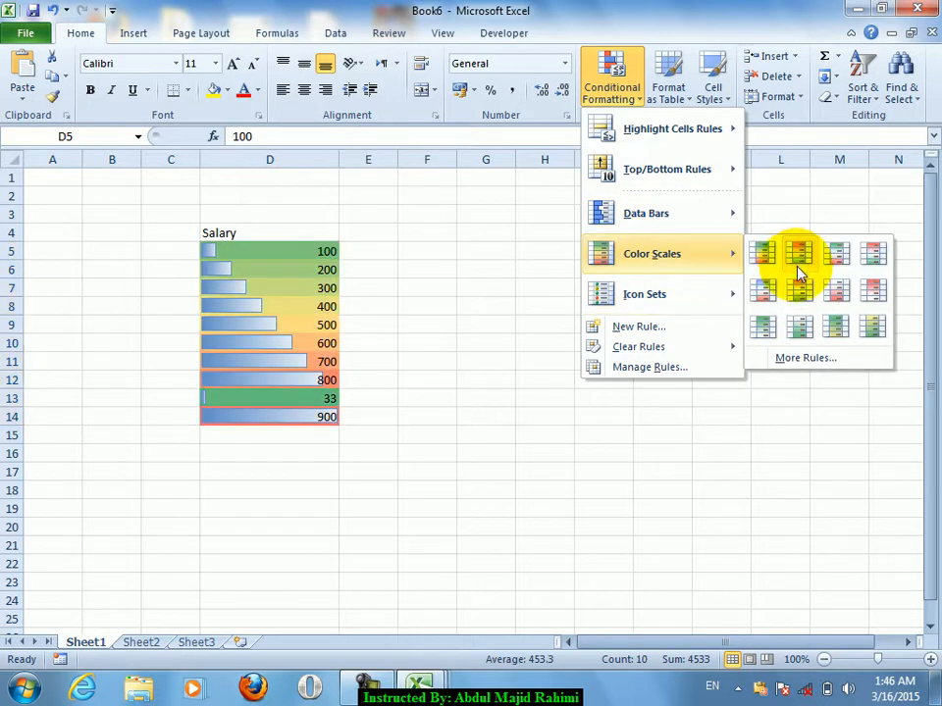
# Step: Enter the heading Salary in cell F4
pyautogui.click(443, 232)
pyautogui.write('Salar')
pyautogui.press('Return')
pyautogui.click(443, 231)
pyautogui.write('Salar')
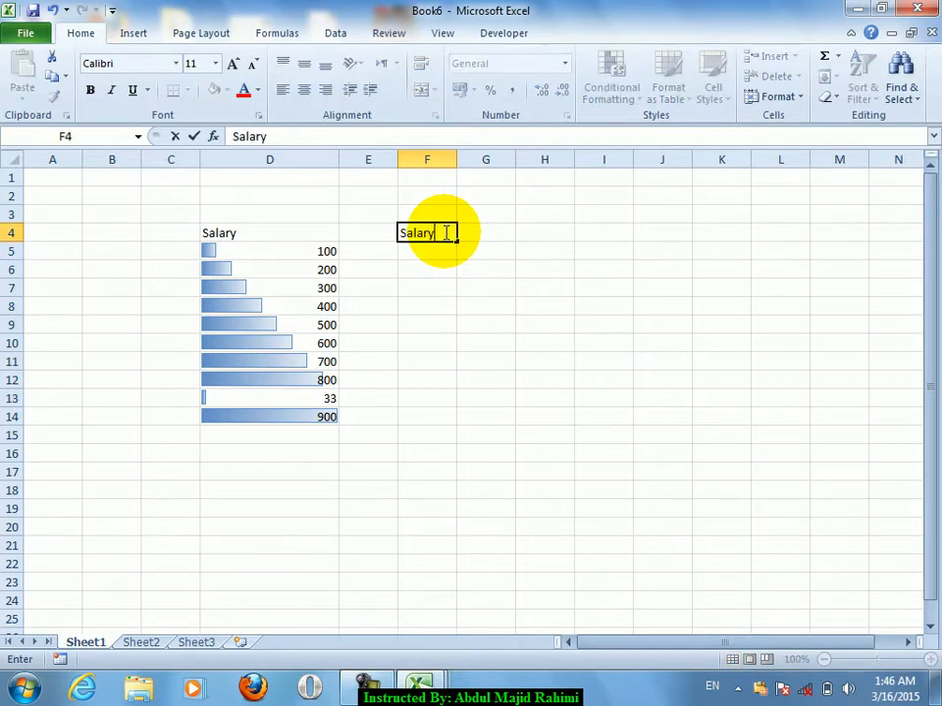
pyautogui.write('y')
pyautogui.press('Return')
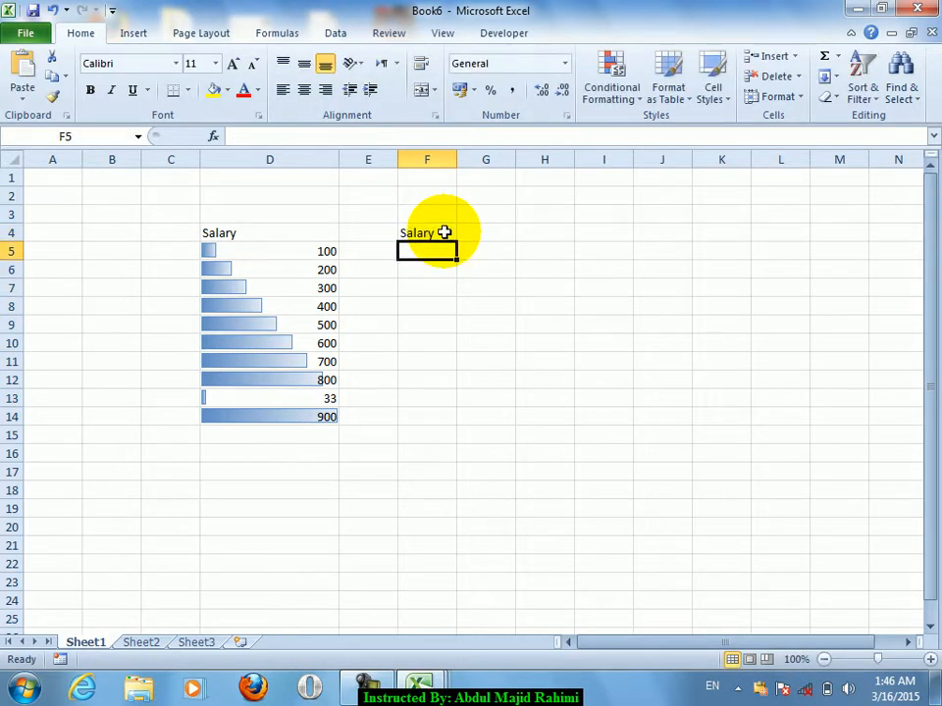
# Step: Apply the Red-White-Blue color scale to the empty cells F5:F12 below the second Salary heading
pyautogui.hotkey('shift', 'Down')
pyautogui.hotkey('shift', 'Down')
pyautogui.hotkey('shift', 'Down')
pyautogui.hotkey('shift', 'Down')
pyautogui.hotkey('shift', 'Down')
pyautogui.hotkey('shift', 'Down')
pyautogui.hotkey('shift', 'Down')
pyautogui.click(638, 77)
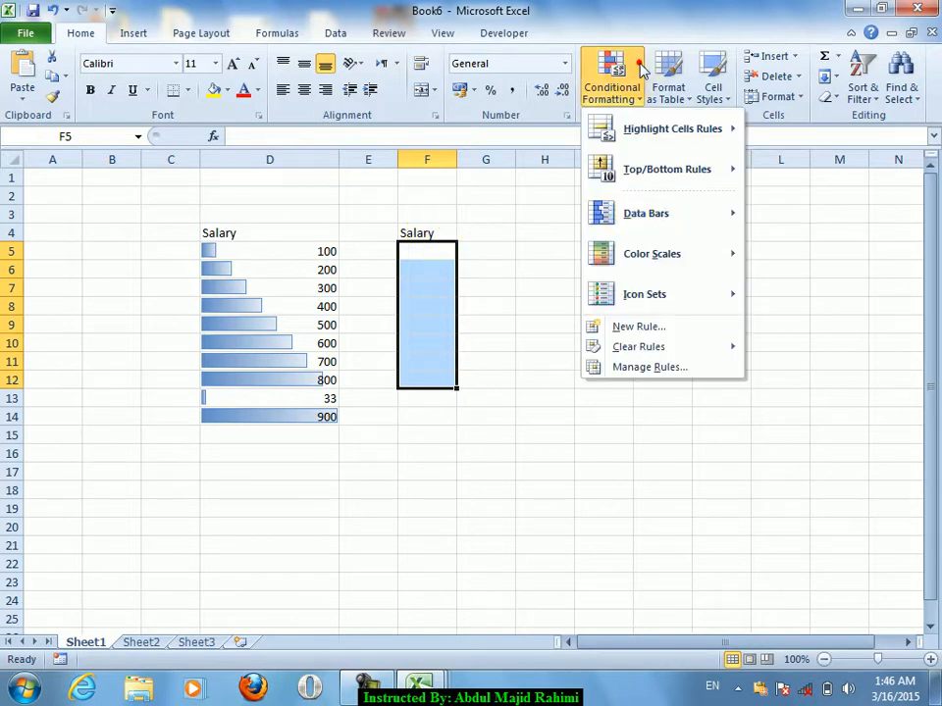
pyautogui.moveTo(687, 257)
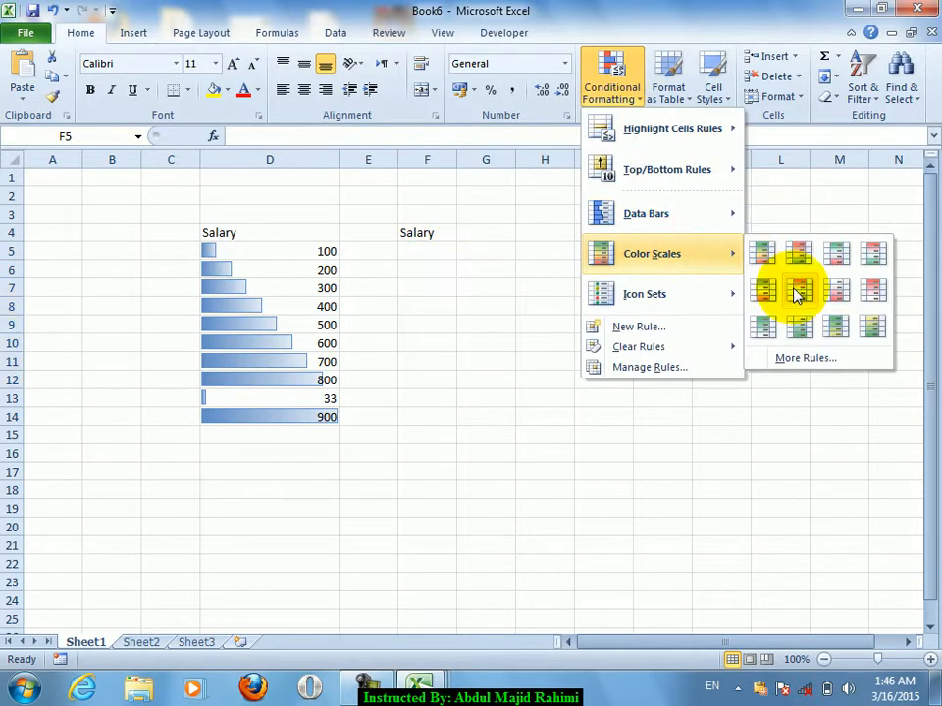
pyautogui.click(796, 291)
# Step: Fill cells F5 to F12 with the sample salaries 43, 43, 3, 34, 434, 43, 3 and 43
pyautogui.press('Left')
pyautogui.press('Up')
pyautogui.press('Right')
pyautogui.press('Down')
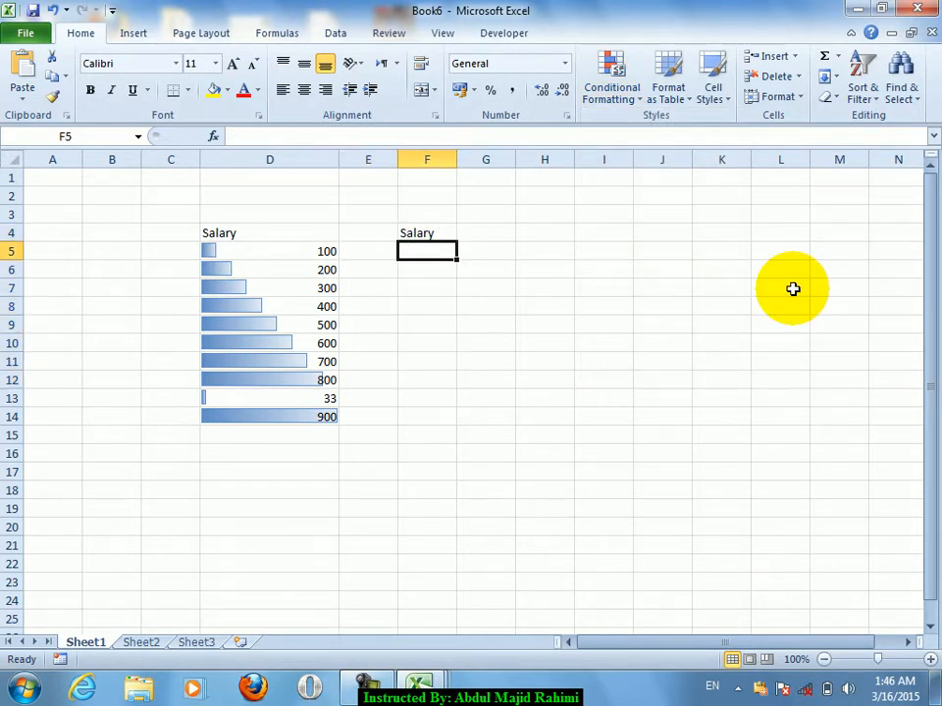
pyautogui.write('45 5 5  5 3 43 43')
pyautogui.press('Up')
pyautogui.press('3')
pyautogui.press('Up')
pyautogui.press('4')
pyautogui.press('3')
pyautogui.press('Up')
pyautogui.press('4')
pyautogui.press('3')
pyautogui.press('4')
pyautogui.press('Up')
pyautogui.write('34')
pyautogui.press('Up')
pyautogui.write('3')
pyautogui.press('Up')
pyautogui.press('Up')
# Step: Overwrite the salaries in cells F5 to F11 with 43, 43, 4, 343, 3, 43 and 43
pyautogui.write('43 43 4 343 3 43 43')
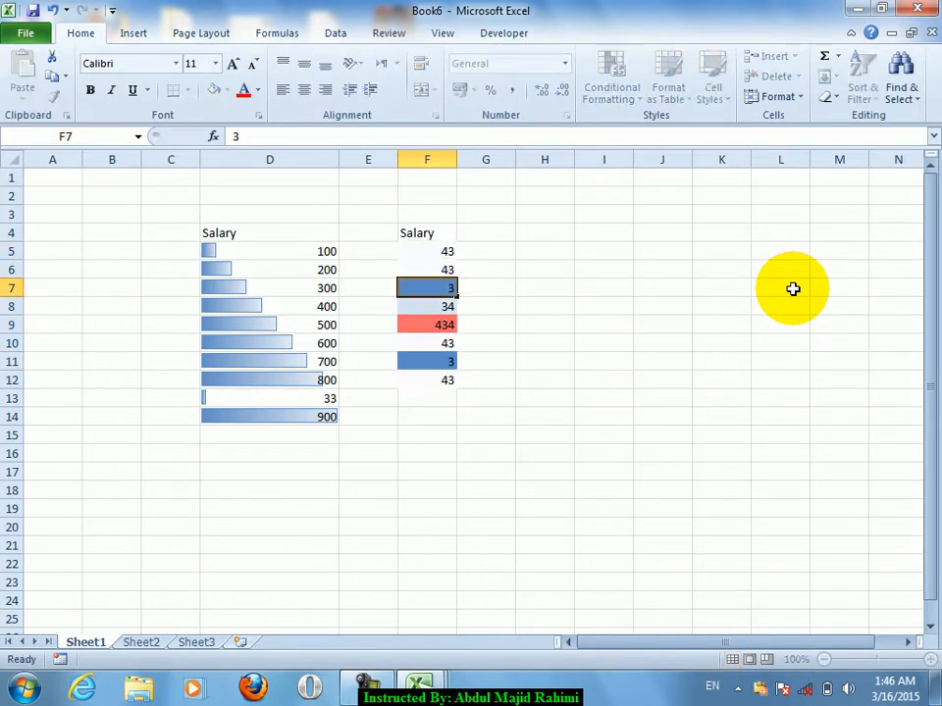
pyautogui.press('Return')
pyautogui.press('Up')
pyautogui.press('Up')
pyautogui.press('Up')
pyautogui.press('Up')
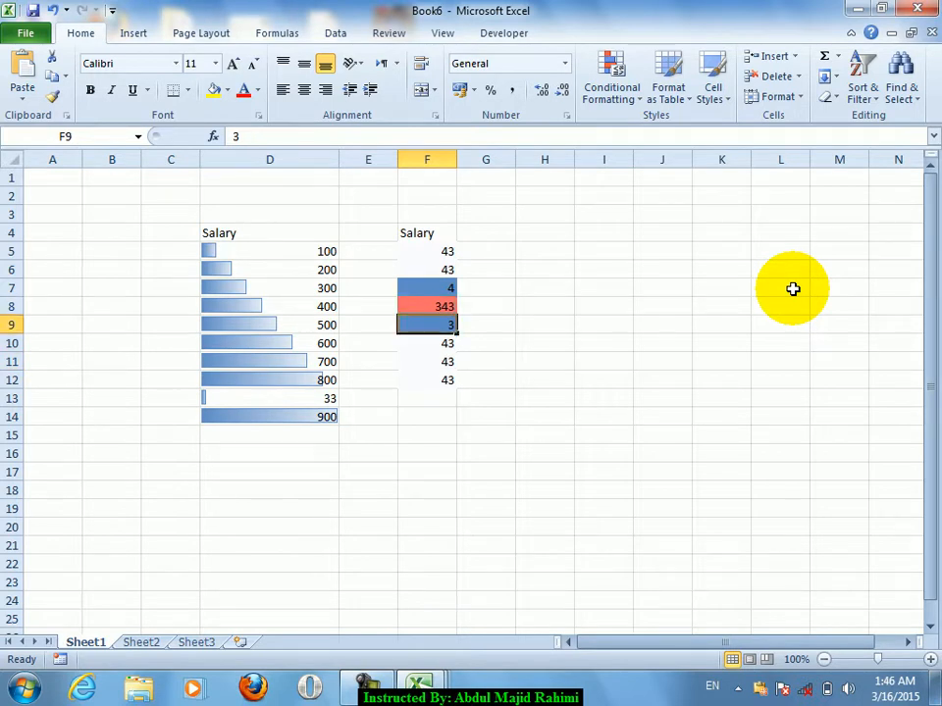
# Step: Enter the salaries 34, 43, 3 and 3 in cells F11 to F14
pyautogui.write('34 3 4 3 3')
pyautogui.press('Up')
pyautogui.press('Up')
pyautogui.write('43')
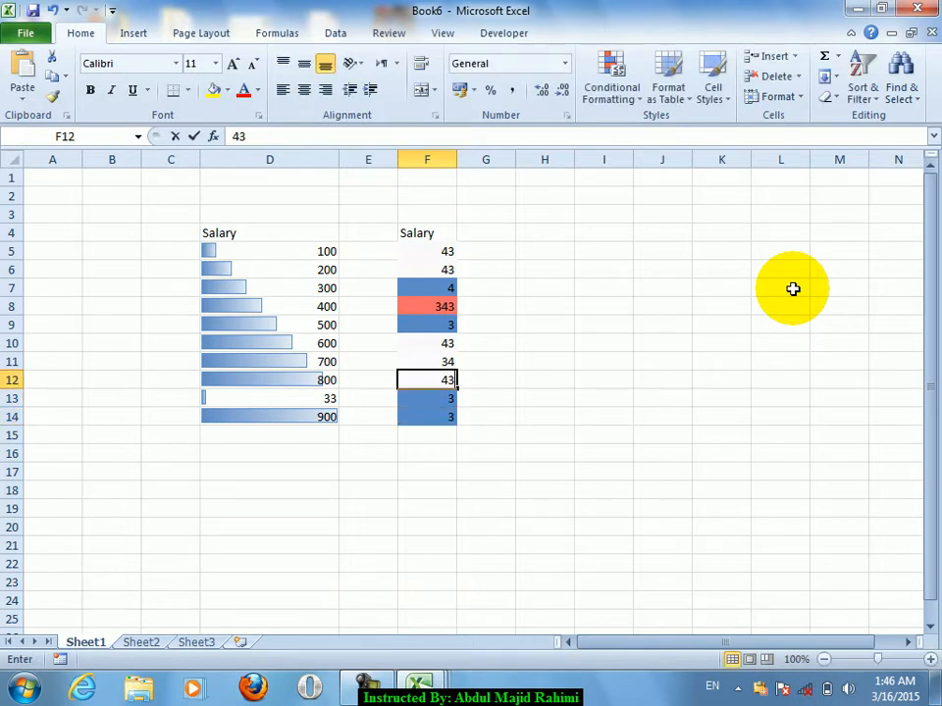
pyautogui.press('Up')
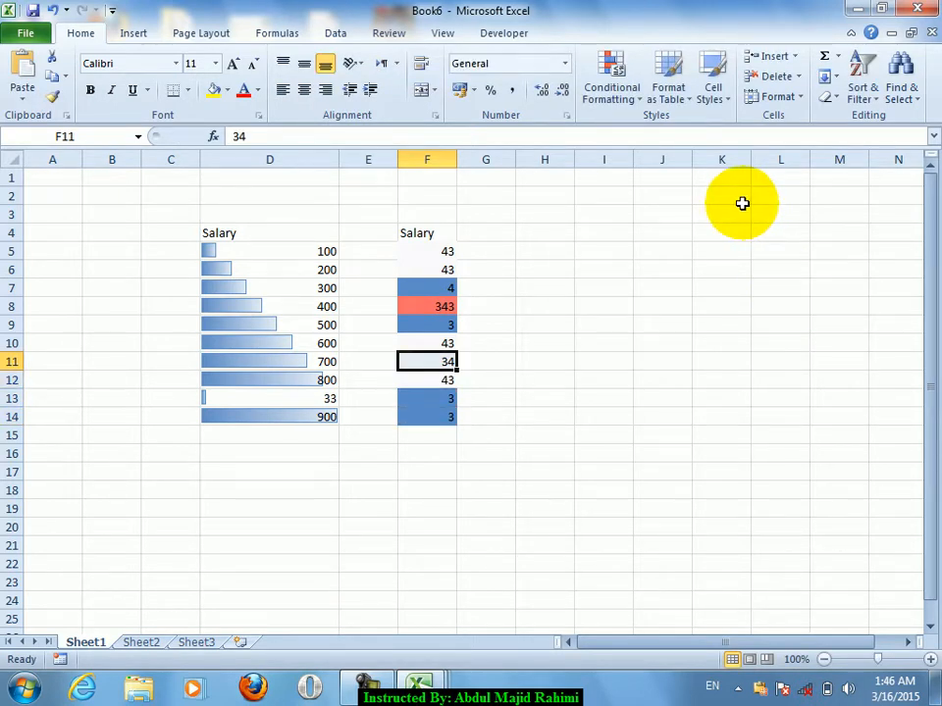
# Step: View the icon sets available for the range F5:F15 without applying one
pyautogui.moveTo(443, 248); pyautogui.dragTo(426, 434)
pyautogui.click(609, 95)
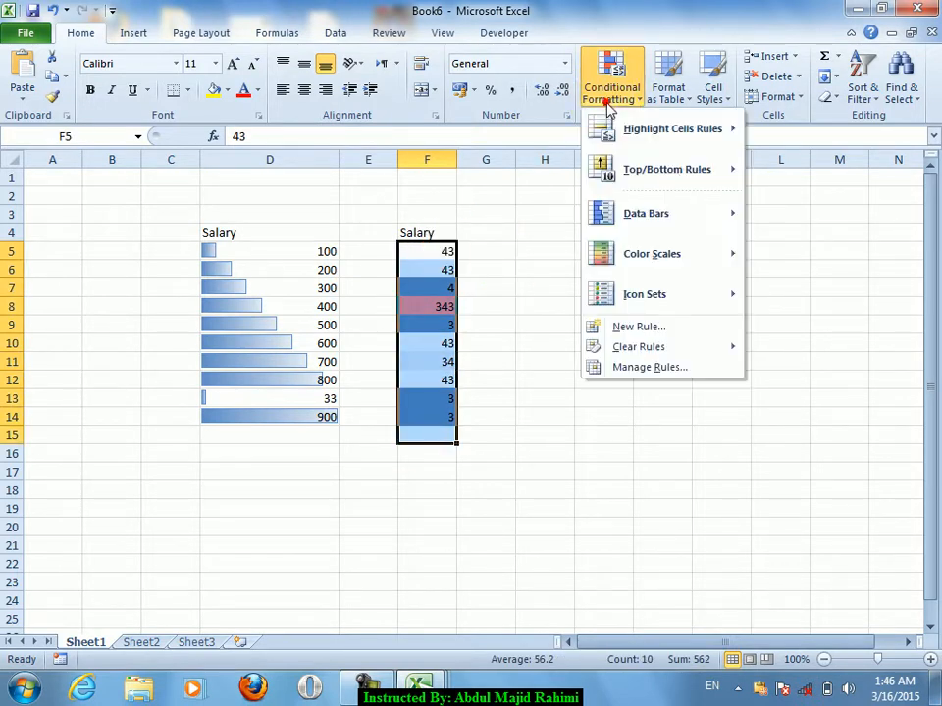
pyautogui.click(651, 294)
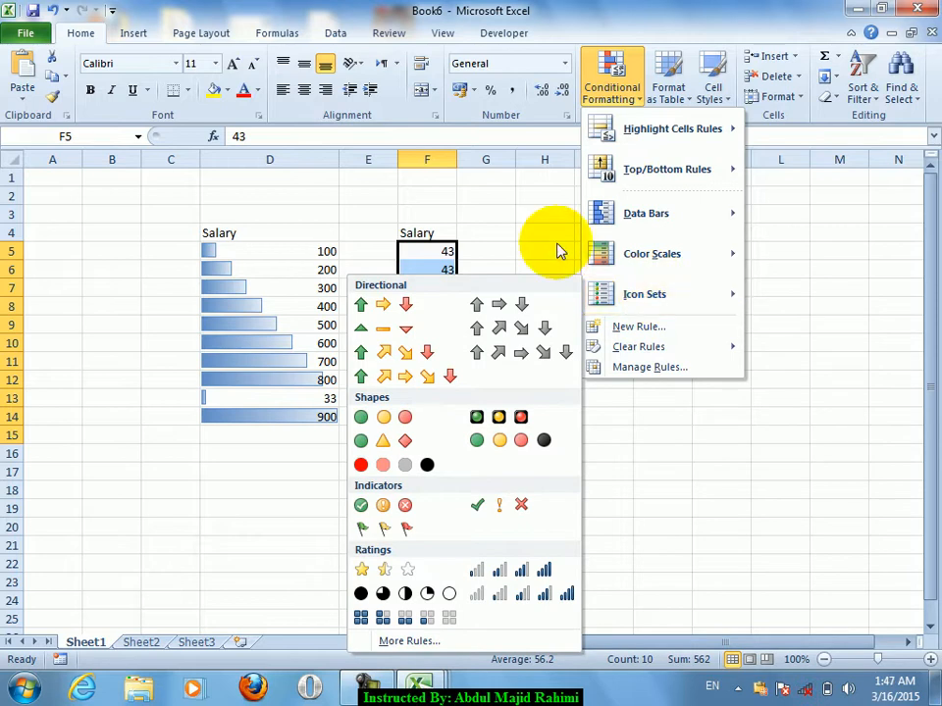
pyautogui.click(594, 236)
pyautogui.click(592, 235)
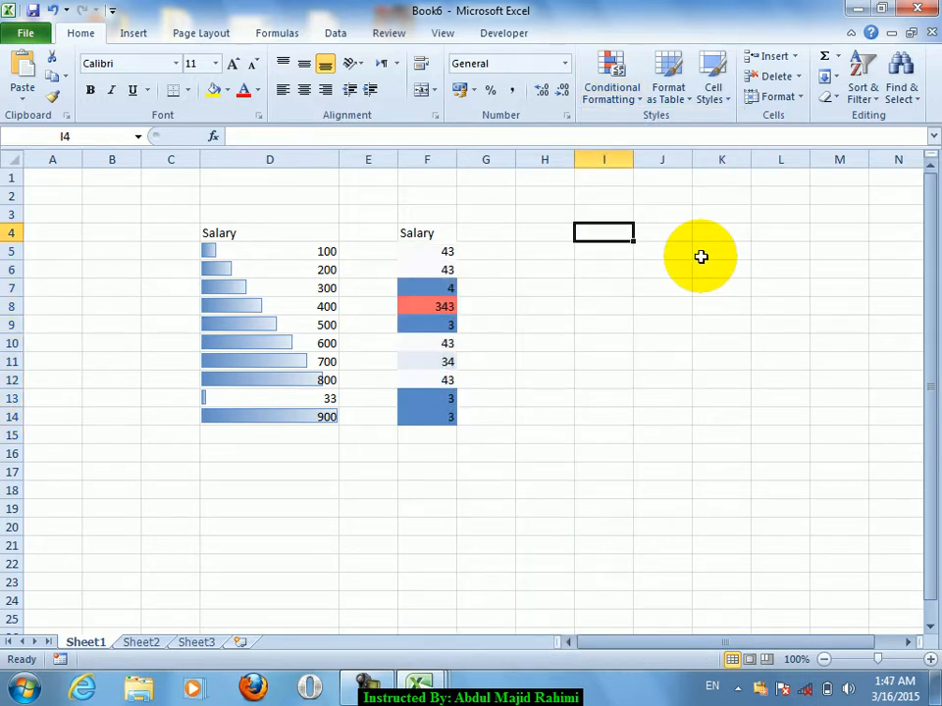
# Step: Clear the conditional formatting rules from the selected salary cells D5:D16
pyautogui.press('Left')
pyautogui.press('Left')
pyautogui.press('Left')
pyautogui.press('Left')
pyautogui.press('Left')
pyautogui.press('Down')
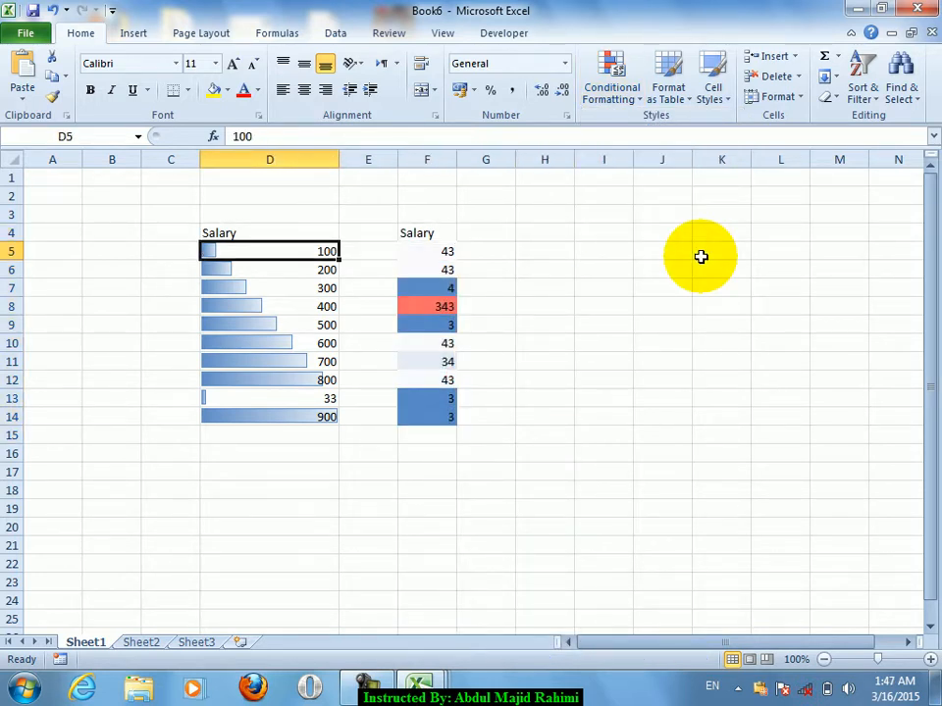
pyautogui.hotkey('shift', 'Down')
pyautogui.hotkey('shift', 'Down')
pyautogui.hotkey('shift', 'Down')
pyautogui.hotkey('shift', 'Down')
pyautogui.hotkey('shift', 'Down')
pyautogui.hotkey('shift', 'Down')
pyautogui.hotkey('shift', 'Down')
pyautogui.hotkey('shift', 'Down')
pyautogui.hotkey('shift', 'Down')
pyautogui.hotkey('shift', 'Down')
pyautogui.hotkey('shift', 'Down')
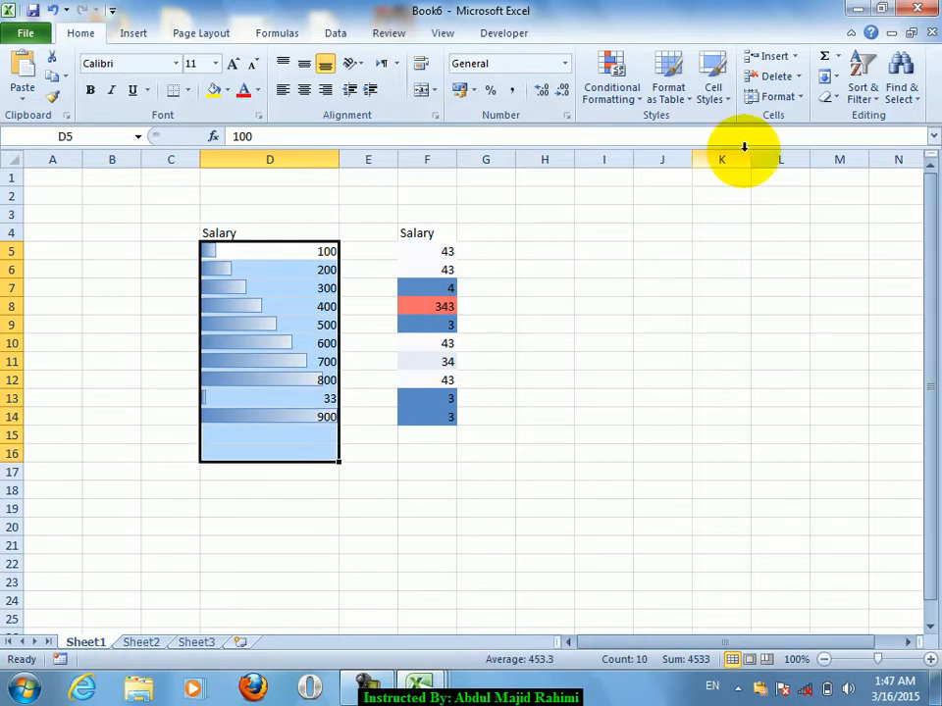
pyautogui.click(628, 110)
pyautogui.moveTo(675, 347)
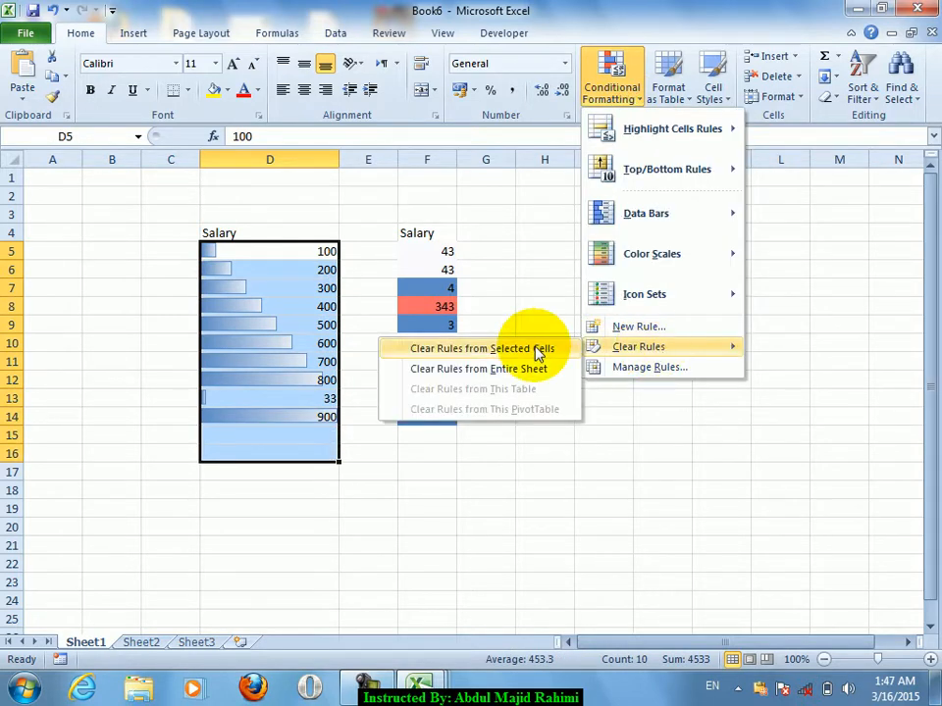
pyautogui.click(531, 347)
# Step: Apply the ratings icon set with four signal bars to the salary range D5:D16
pyautogui.click(611, 59)
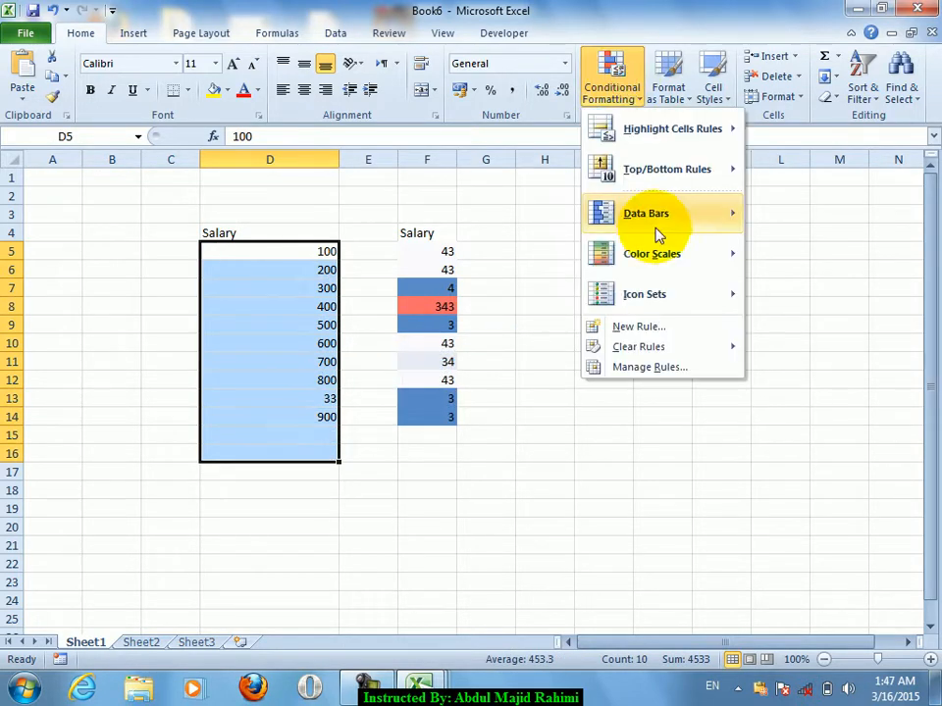
pyautogui.moveTo(654, 235)
pyautogui.moveTo(656, 295)
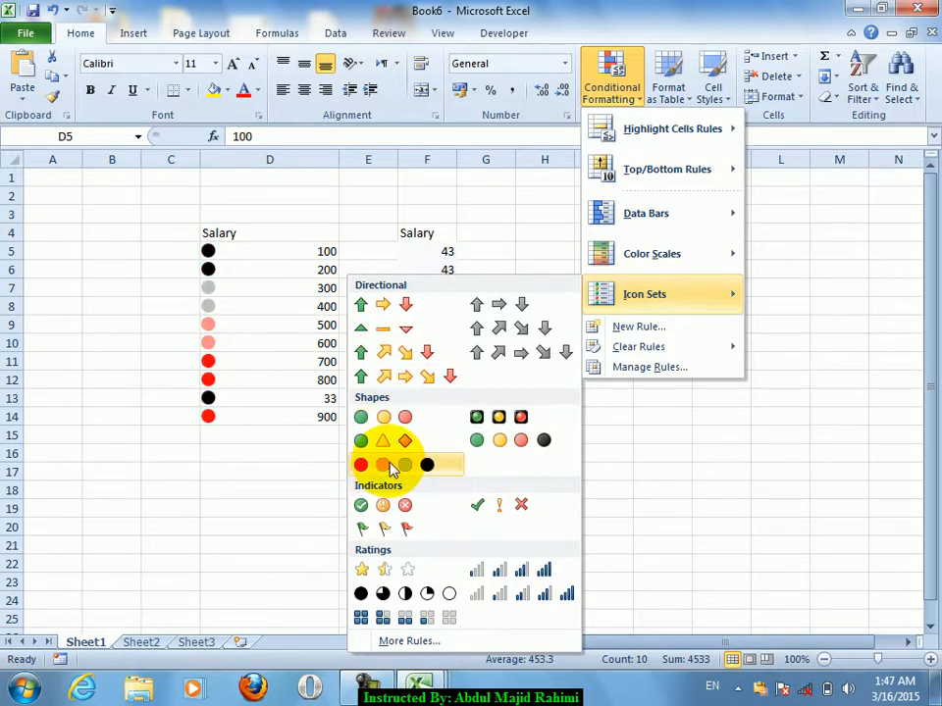
pyautogui.click(514, 575)
pyautogui.click(272, 250)
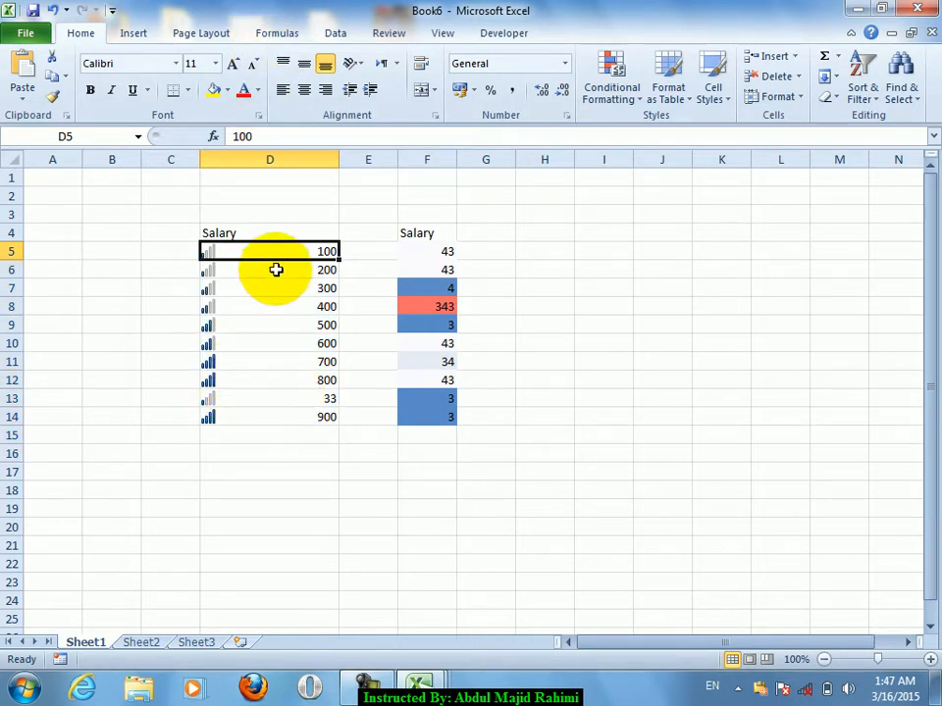
# Step: Review the icon sets and rule commands available for the salaries D5:D14 without changing the formatting
pyautogui.moveTo(256, 250); pyautogui.dragTo(252, 423)
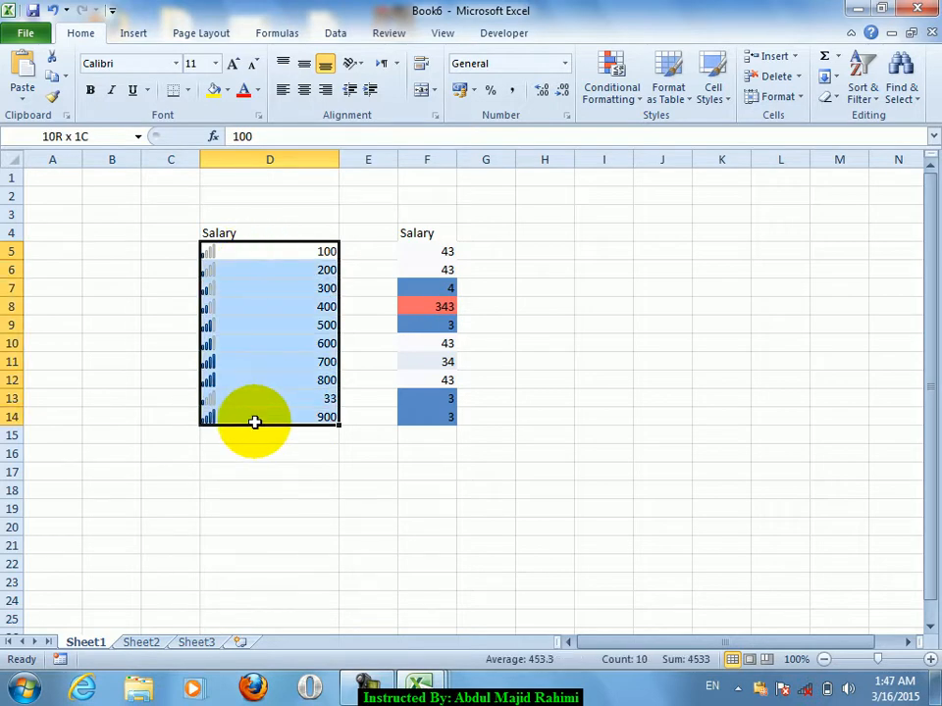
pyautogui.click(620, 79)
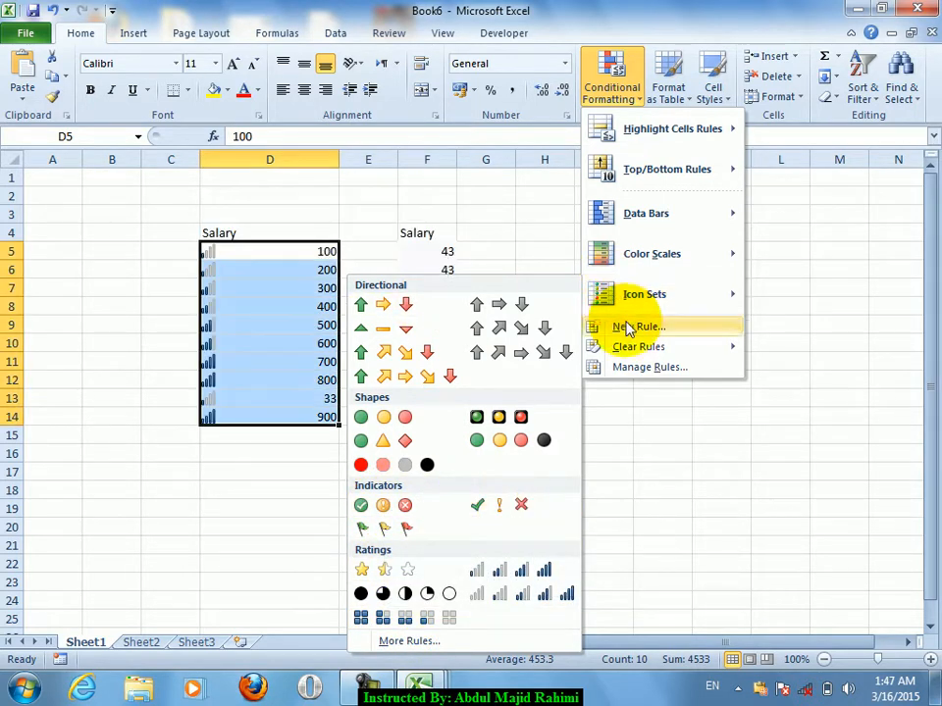
pyautogui.click(550, 235)
# Step: Enter a salary heading in cell I3
pyautogui.click(604, 219)
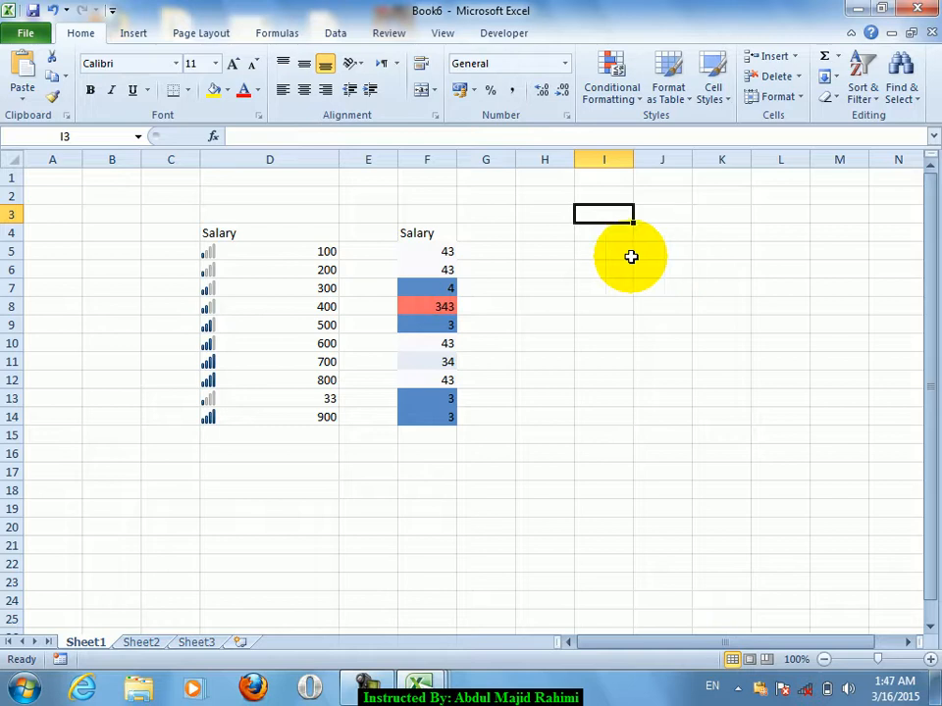
pyautogui.write('s')
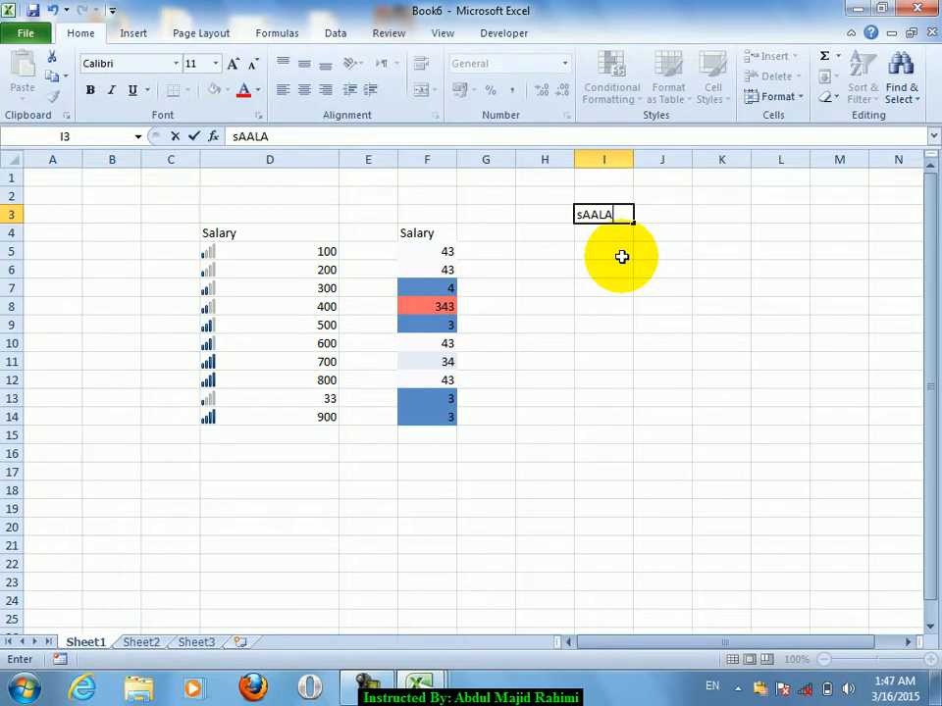
pyautogui.write('ALARY')
pyautogui.press('Return')
pyautogui.press('Up')
pyautogui.press('Down')
# Step: Start a new conditional formatting rule for I4:I16 that formats only cells that contain a given value
pyautogui.keyDown('shift'); pyautogui.click(621, 257); pyautogui.keyUp('shift')
pyautogui.moveTo(621, 257); pyautogui.dragTo(603, 453)
pyautogui.click(611, 89)
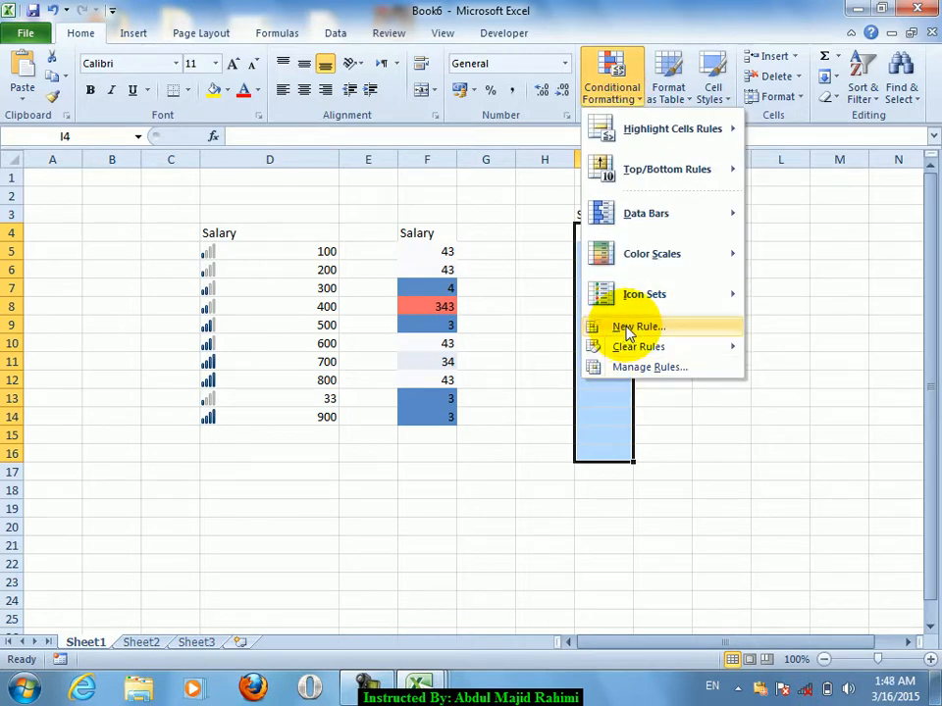
pyautogui.click(627, 330)
pyautogui.click(402, 226)
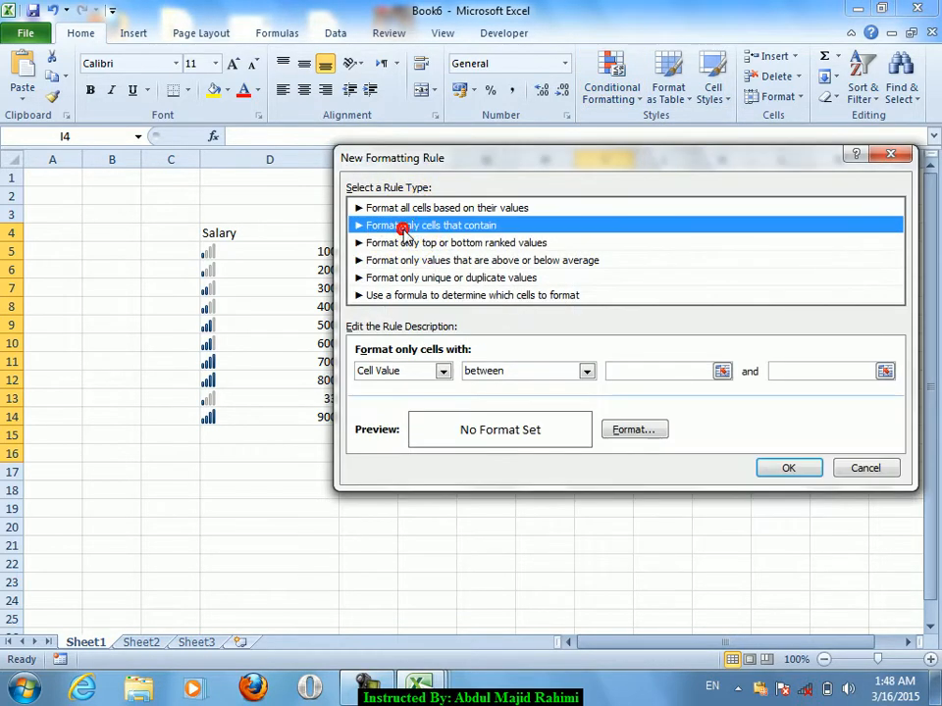
# Step: Set the rule's condition to cell values between 100 and 1000
pyautogui.click(419, 369)
pyautogui.click(419, 369)
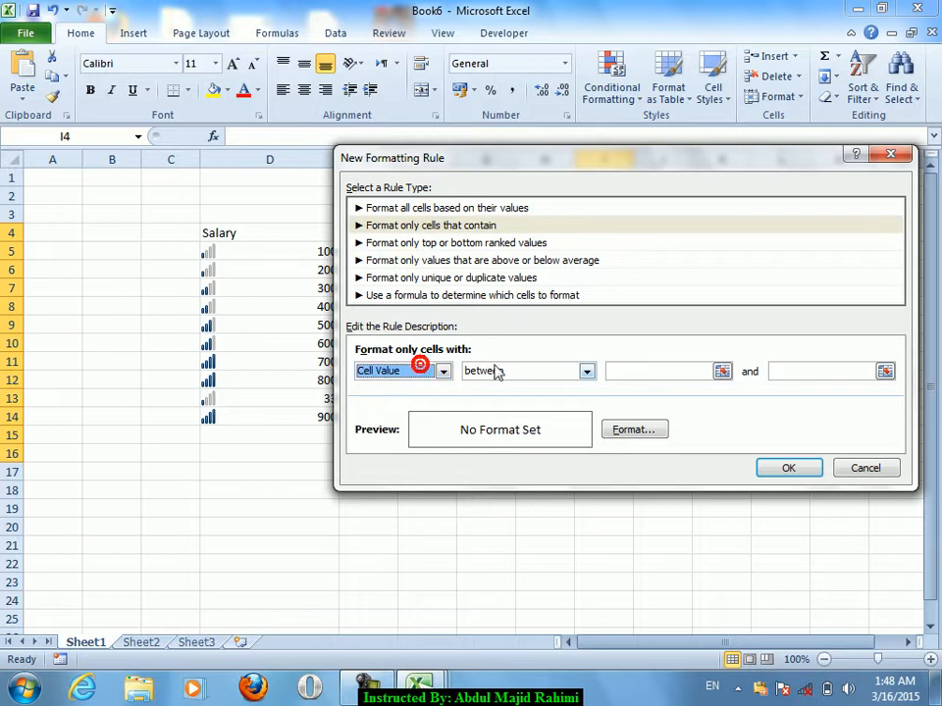
pyautogui.click(495, 371)
pyautogui.click(498, 384)
pyautogui.click(645, 375)
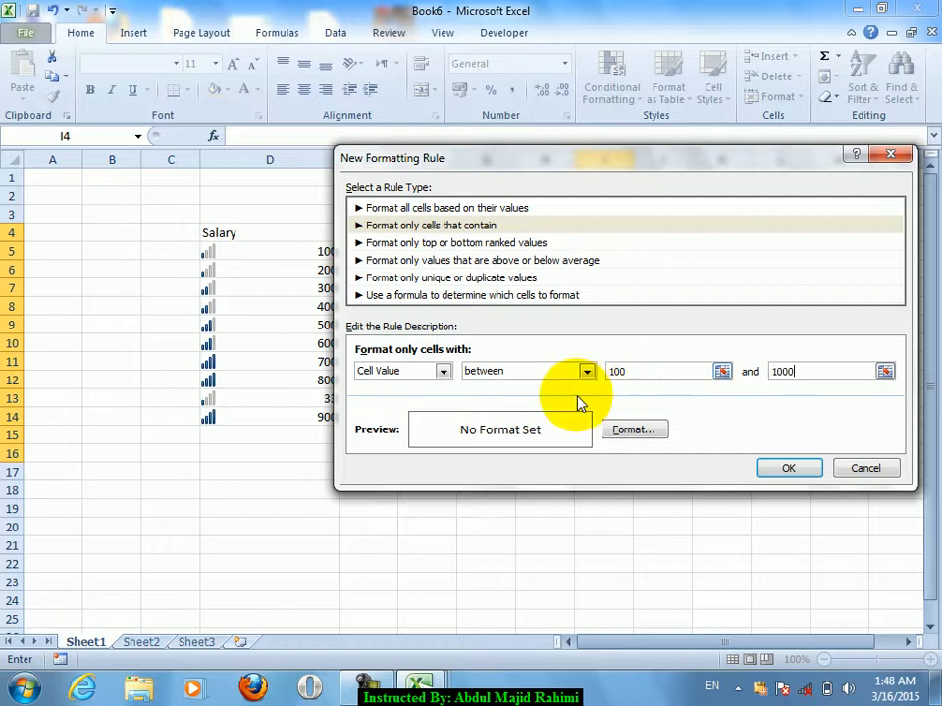
# Step: Set the rule's font format to bold italic in standard dark red
pyautogui.click(616, 430)
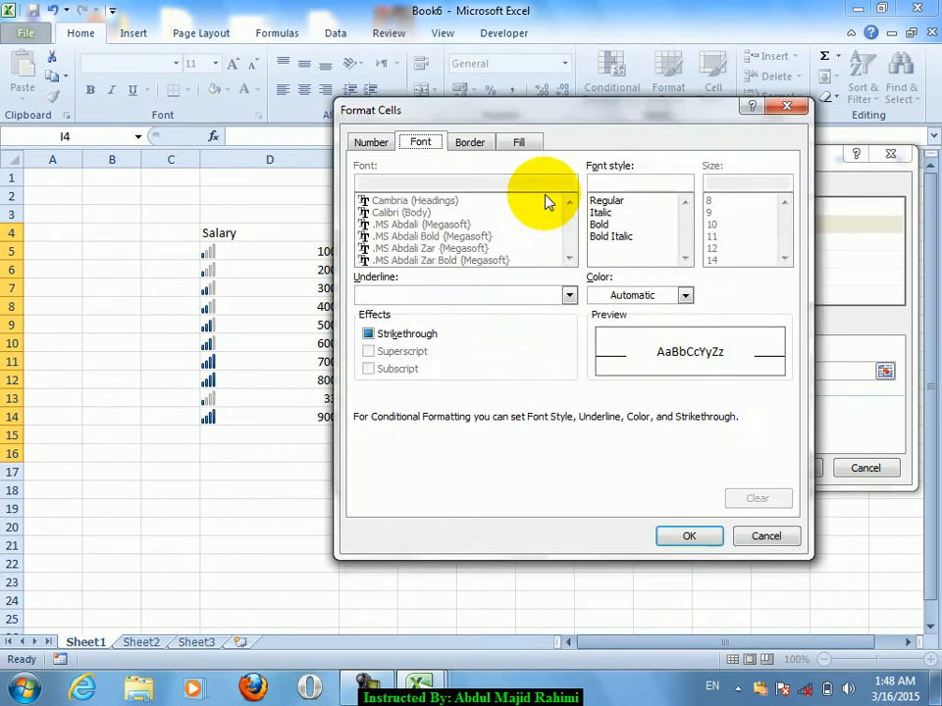
pyautogui.click(644, 224)
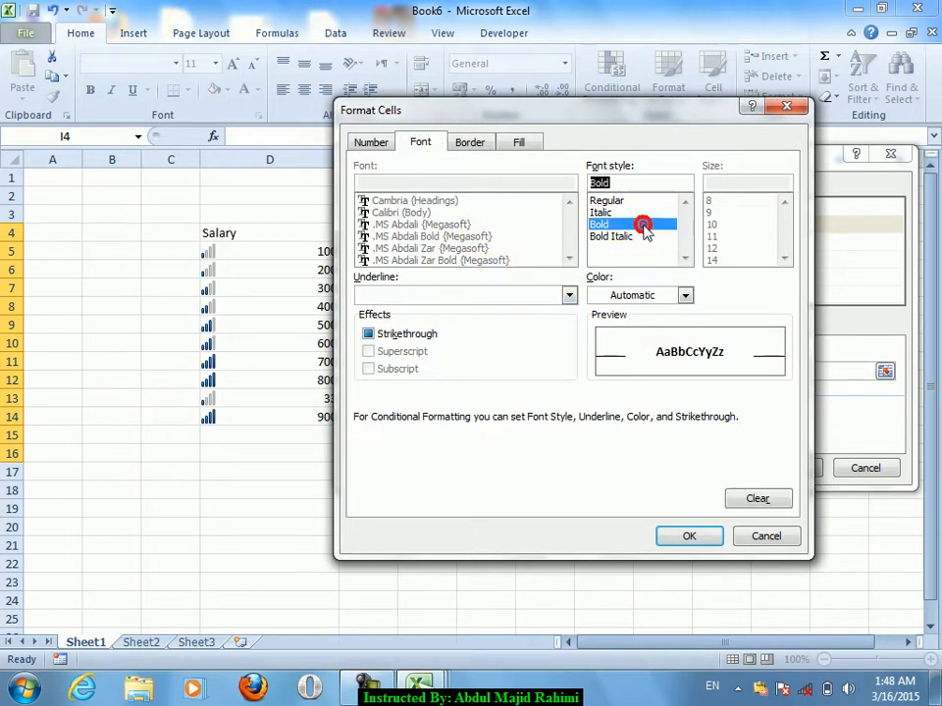
pyautogui.click(641, 237)
pyautogui.click(684, 295)
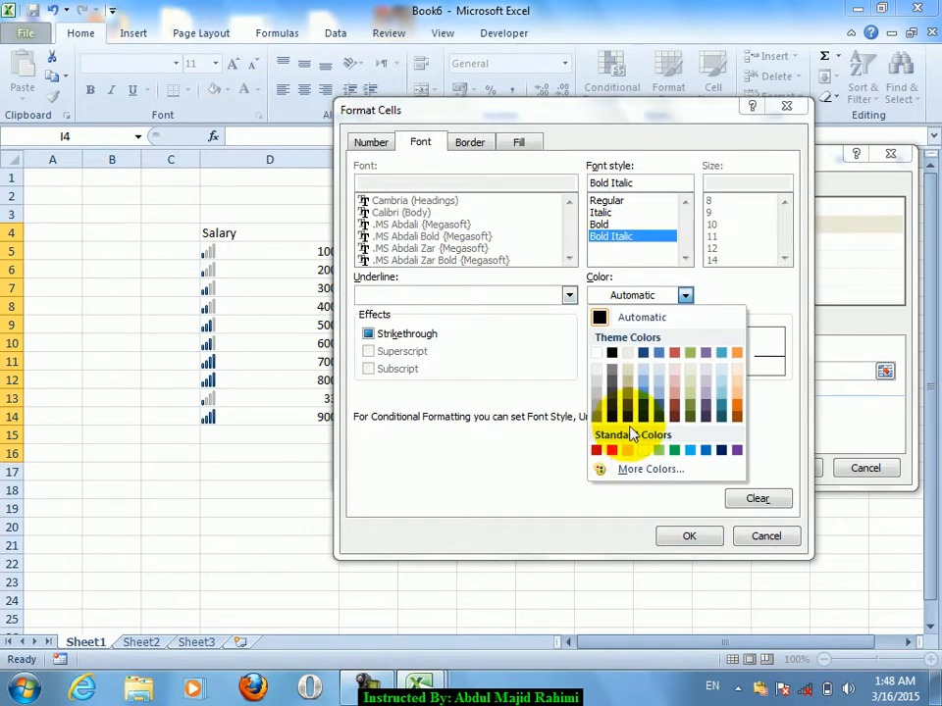
pyautogui.click(598, 451)
# Step: Add a dark blue outline border to the rule's format
pyautogui.click(473, 142)
pyautogui.click(591, 195)
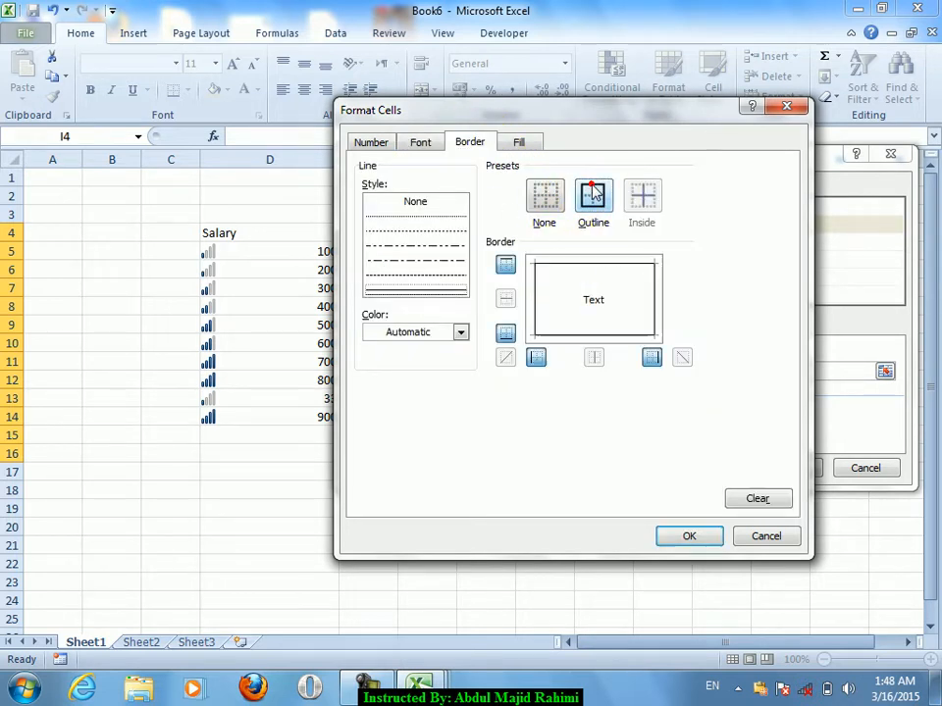
pyautogui.click(460, 333)
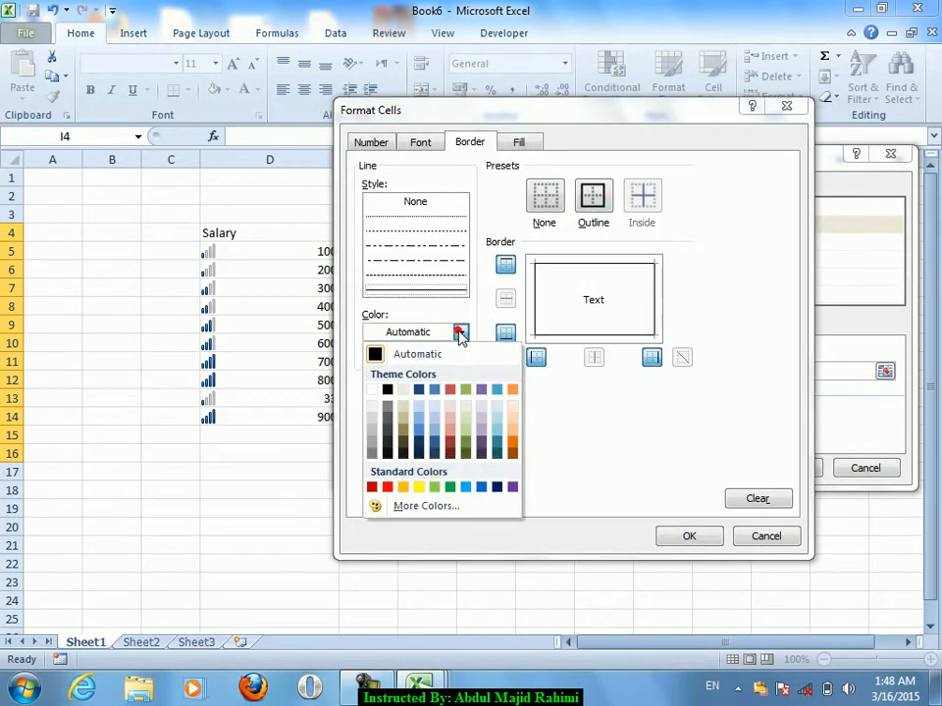
pyautogui.click(496, 487)
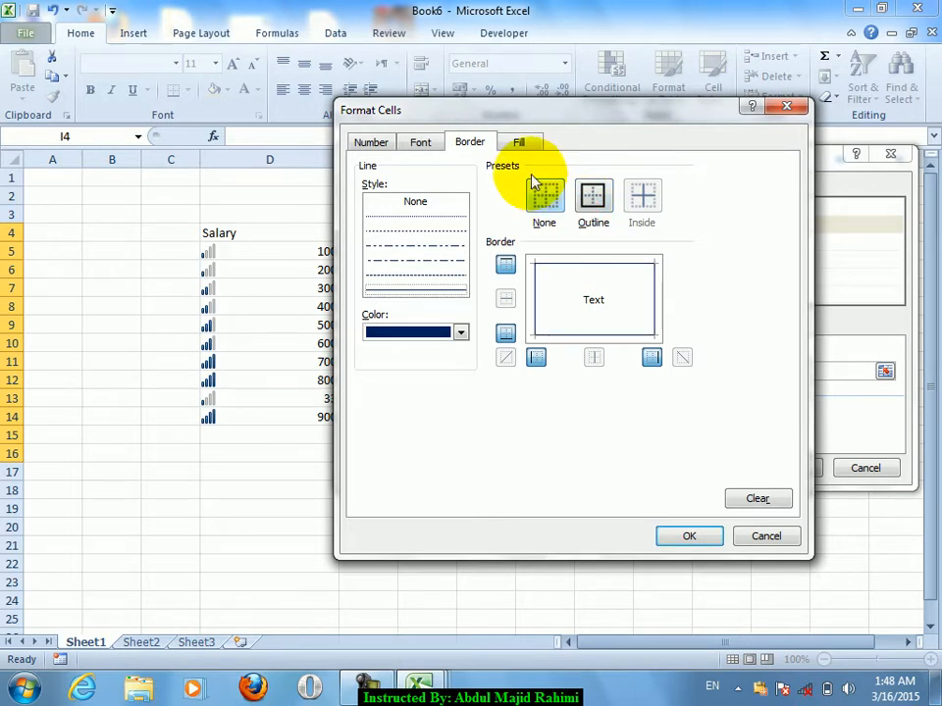
# Step: Try a light green background with a red dotted pattern as the rule's fill and clear it again
pyautogui.click(520, 143)
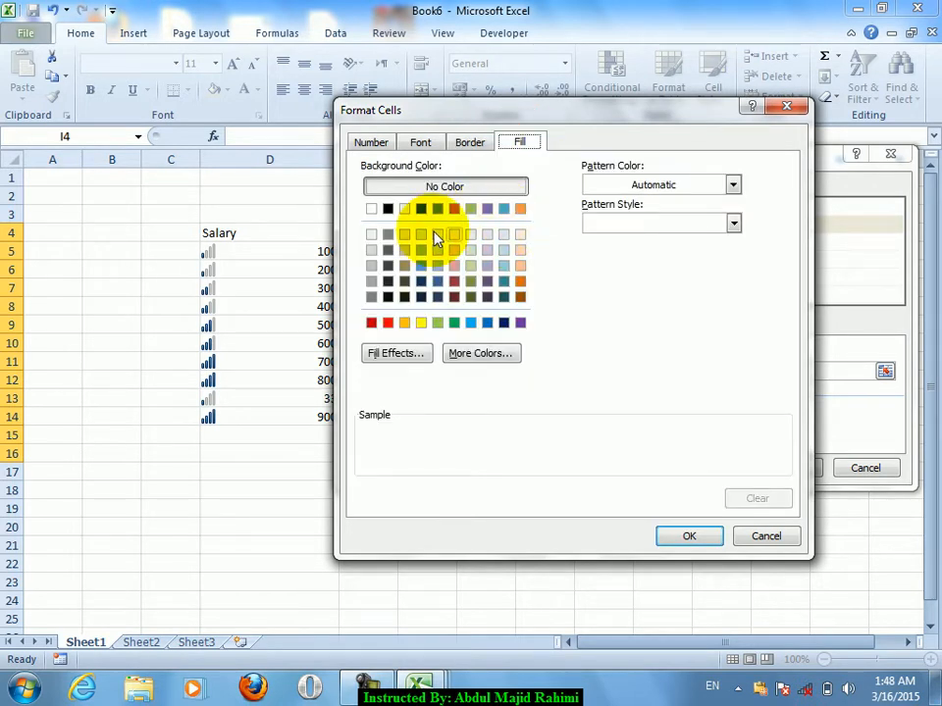
pyautogui.click(472, 234)
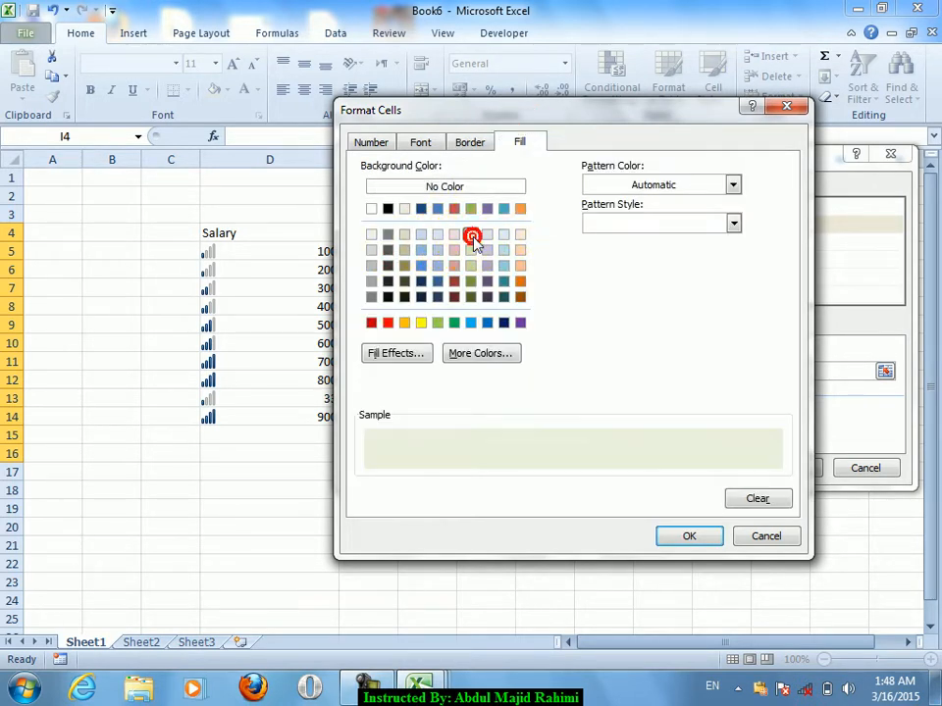
pyautogui.click(410, 359)
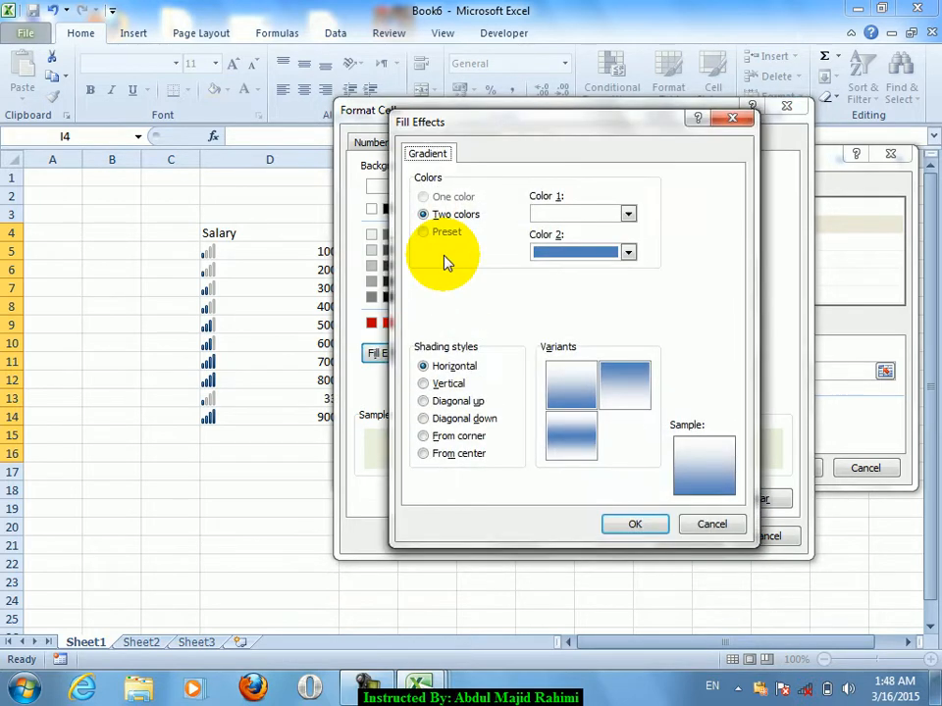
pyautogui.click(714, 522)
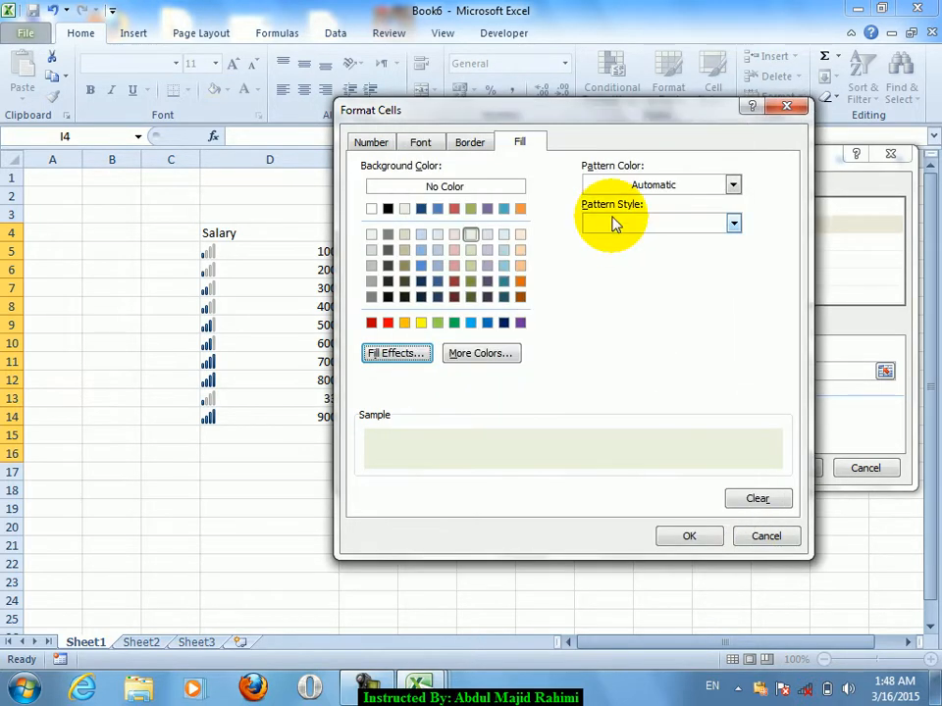
pyautogui.click(624, 187)
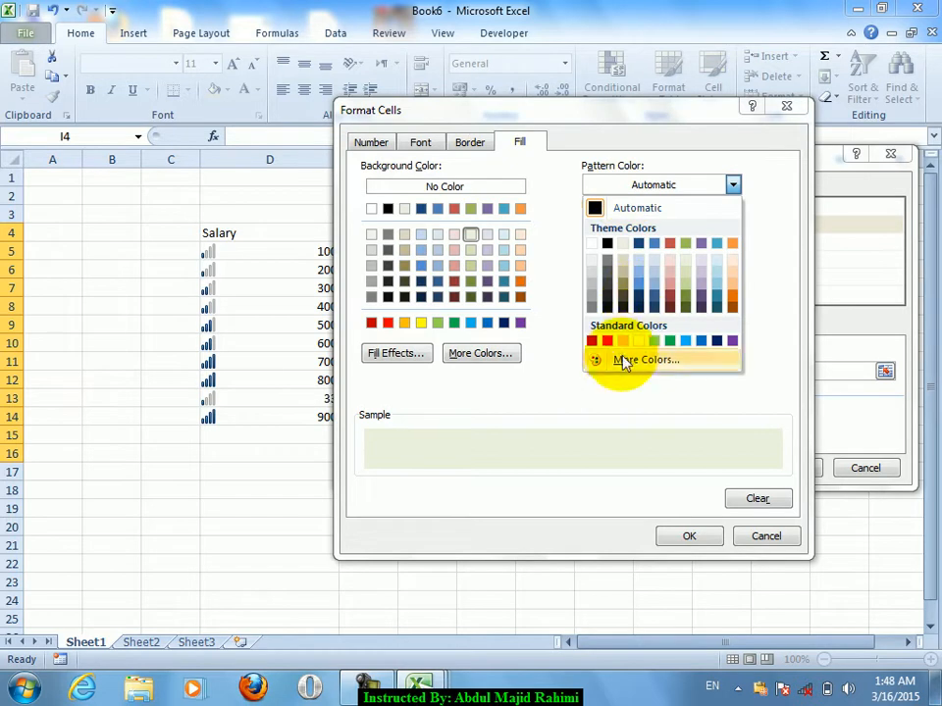
pyautogui.click(609, 341)
pyautogui.click(634, 221)
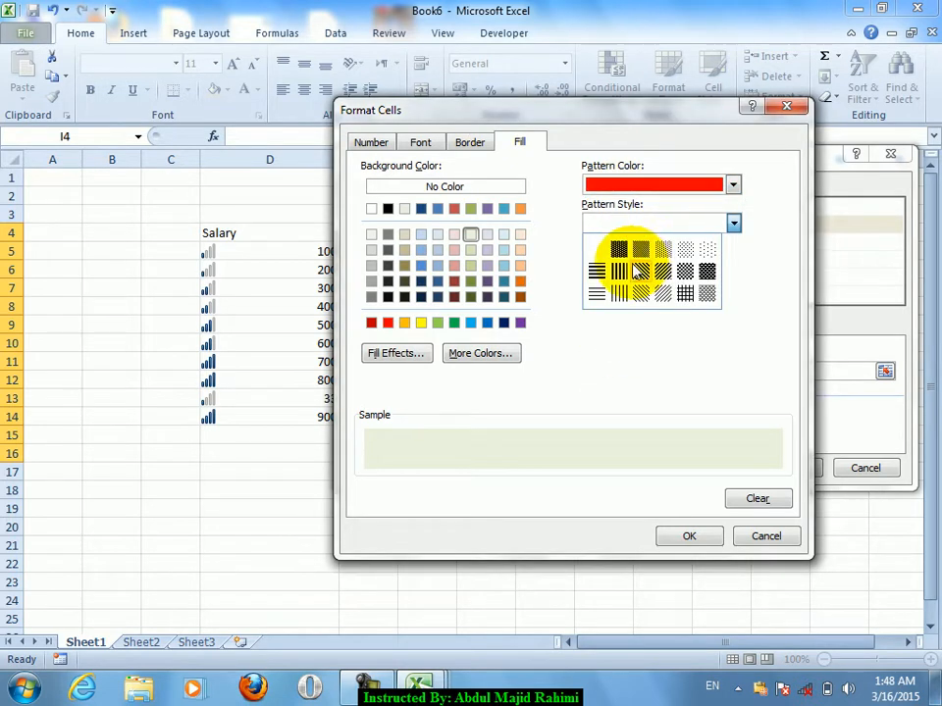
pyautogui.click(704, 251)
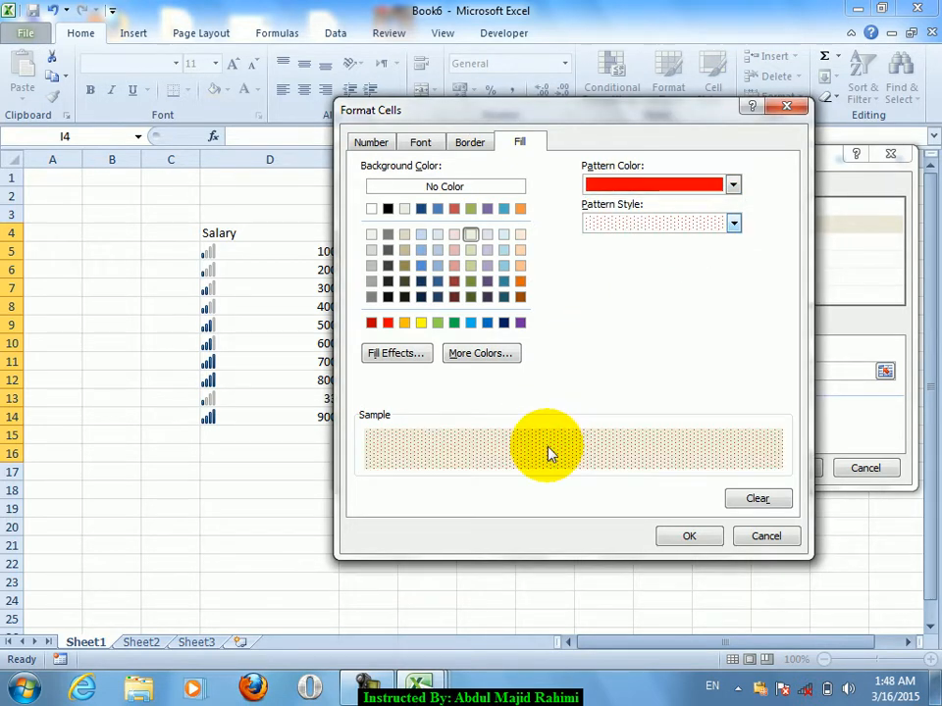
pyautogui.click(761, 500)
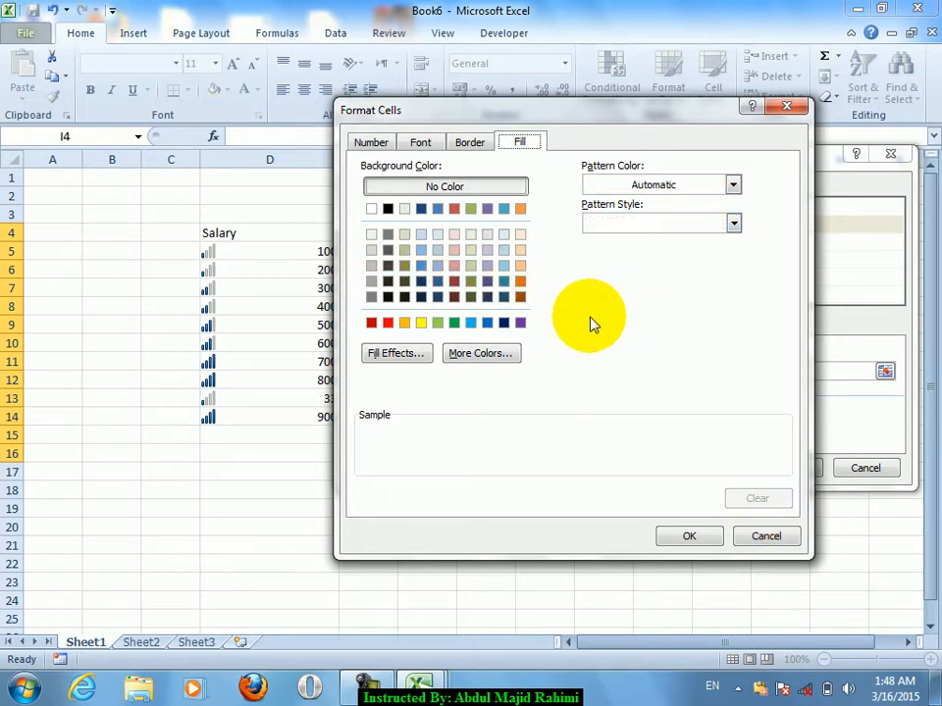
# Step: Return to the border settings of the rule's format
pyautogui.click(473, 145)
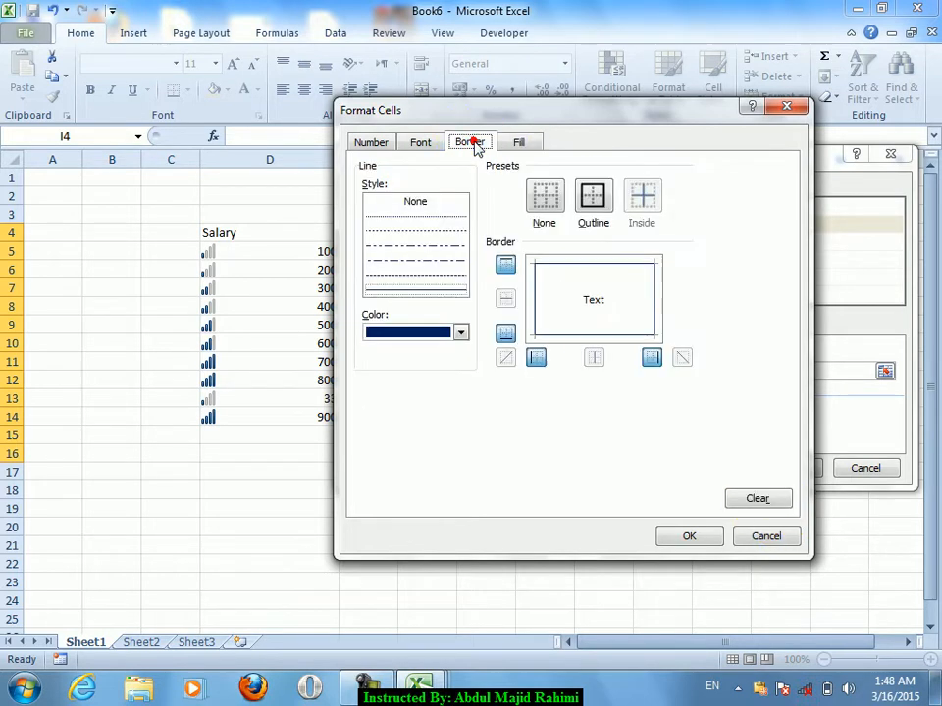
# Step: Confirm the cell formatting and apply the rule for values between 100 and 1000 to cells I4:I16
pyautogui.click(424, 143)
pyautogui.click(706, 539)
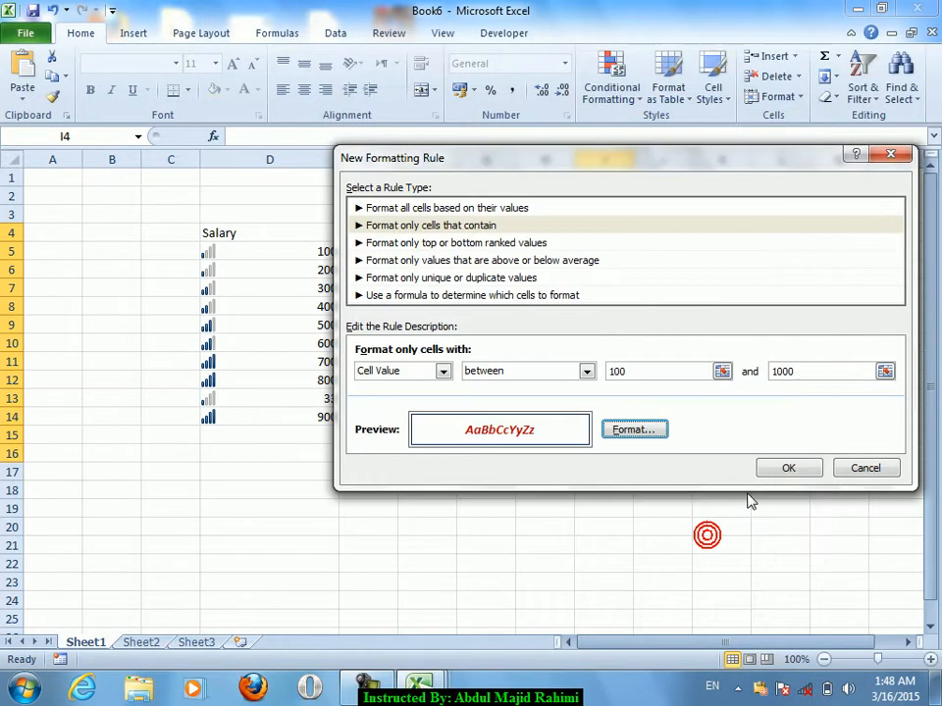
pyautogui.click(787, 468)
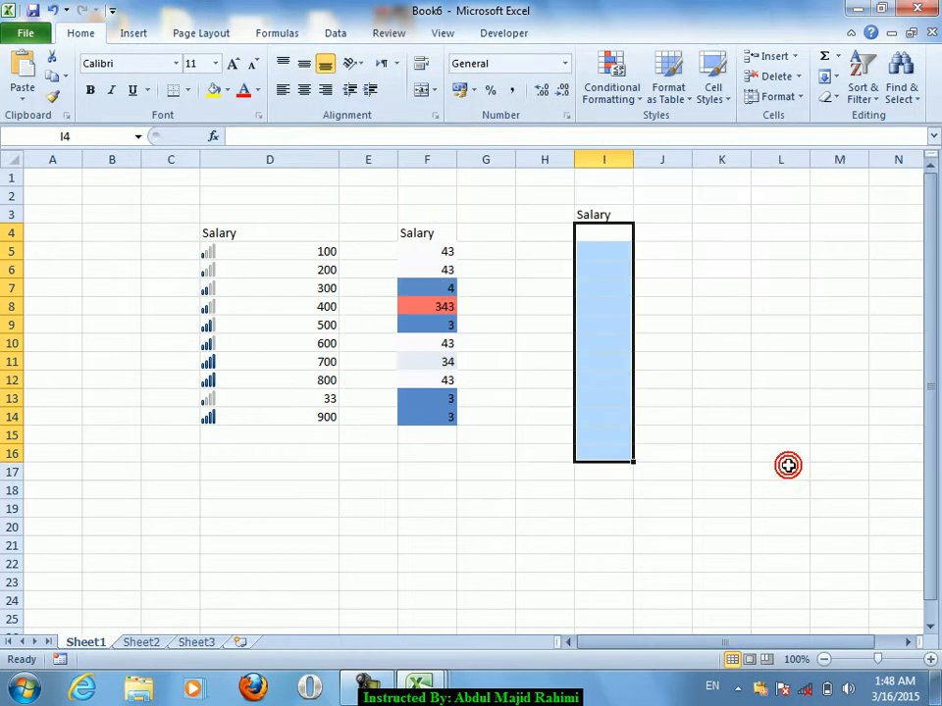
# Step: Enter the test salaries 300, 40, 50, 300, 600, 700 and 800 down cells I5 to I11
pyautogui.click(616, 251)
pyautogui.write('300')
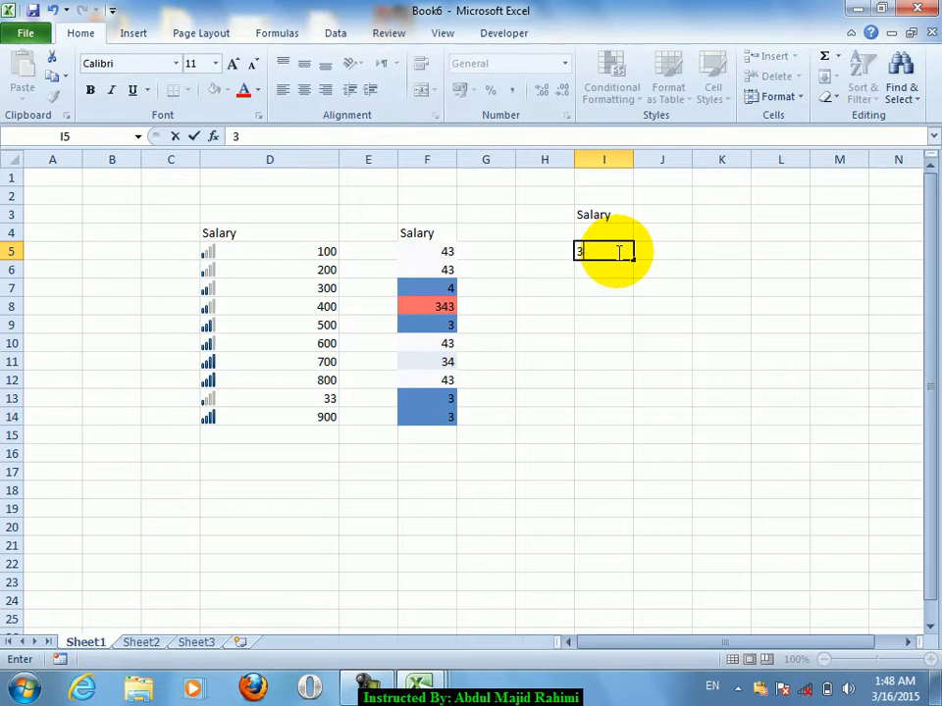
pyautogui.press('Return')
pyautogui.write('40')
pyautogui.press('Return')
pyautogui.write('50')
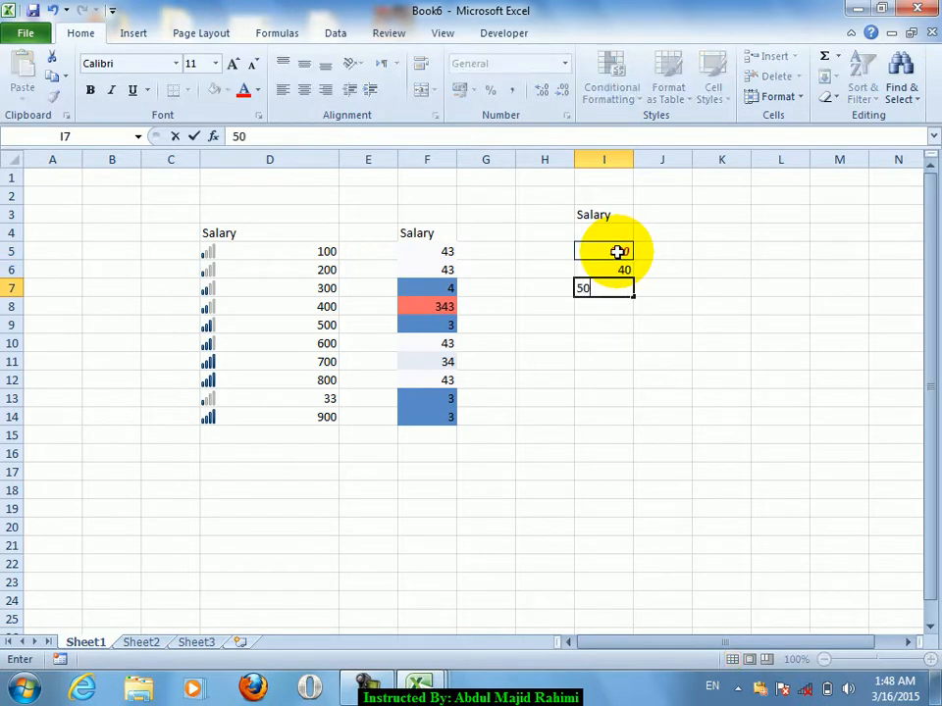
pyautogui.press('Return')
pyautogui.write('300')
pyautogui.press('Return')
pyautogui.write('600')
pyautogui.press('Return')
pyautogui.write('700')
pyautogui.press('Return')
pyautogui.write('800')
pyautogui.press('Return')
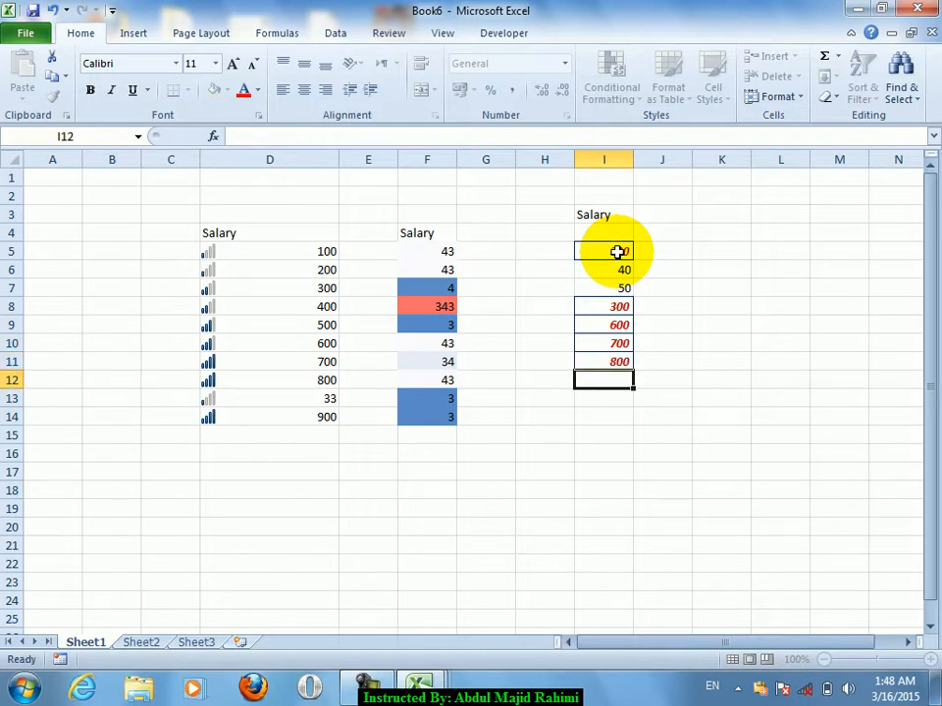
# Step: Set the salary in cell I6 to 6000 to test a value above the rule's range
pyautogui.press('Up')
pyautogui.press('Up')
pyautogui.press('Up')
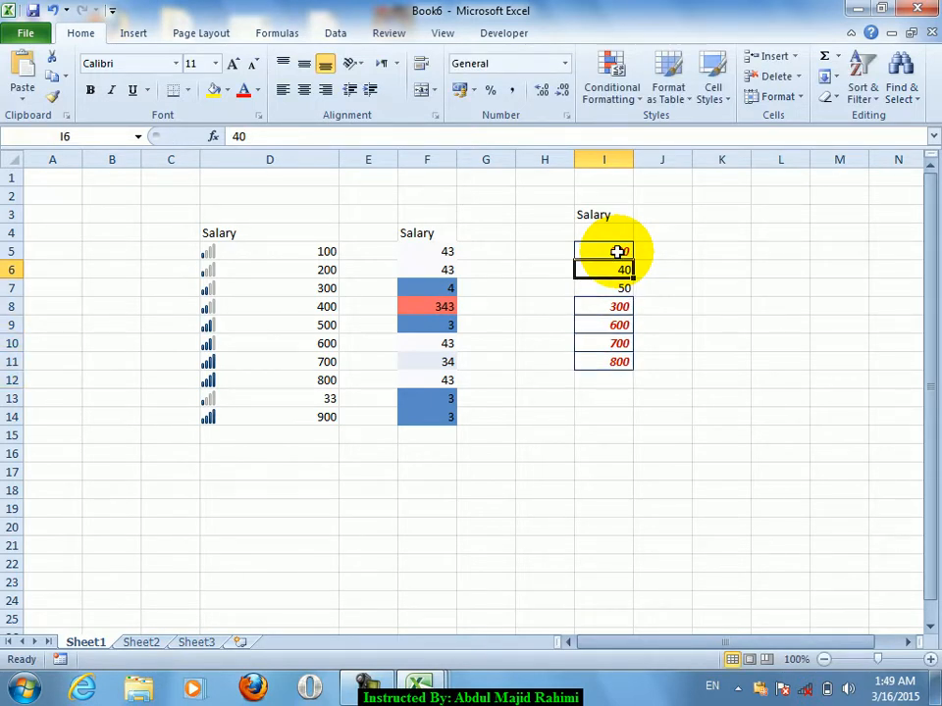
pyautogui.write('6000')
pyautogui.press('Return')
pyautogui.press('Up')
pyautogui.click(616, 251)
pyautogui.moveTo(603, 233); pyautogui.dragTo(614, 398)
# Step: Enter the header NIC in cell K3
pyautogui.click(721, 212)
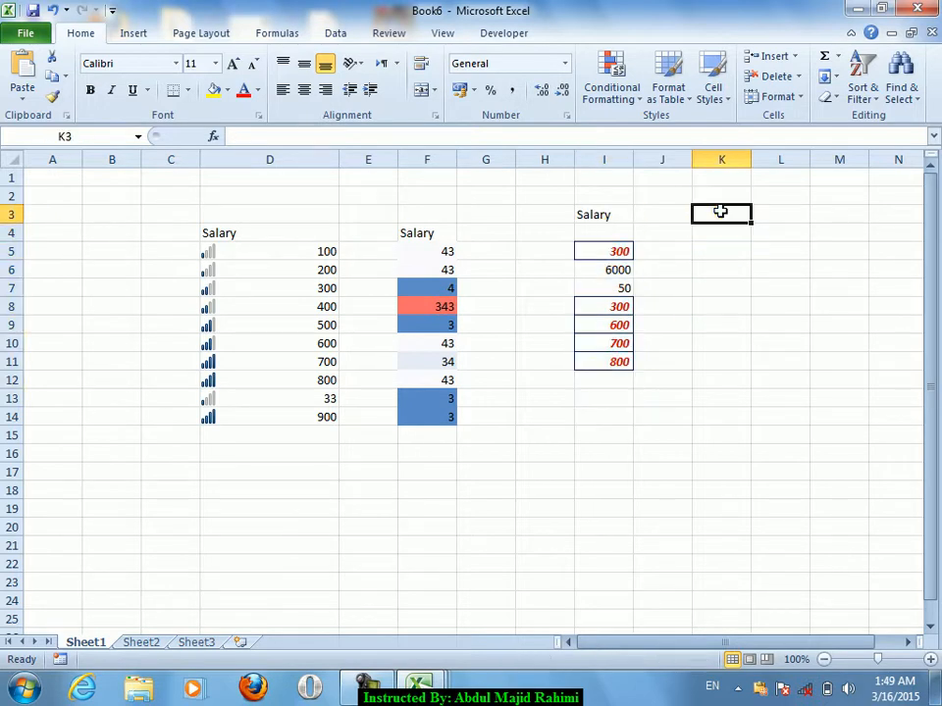
pyautogui.write('NIC')
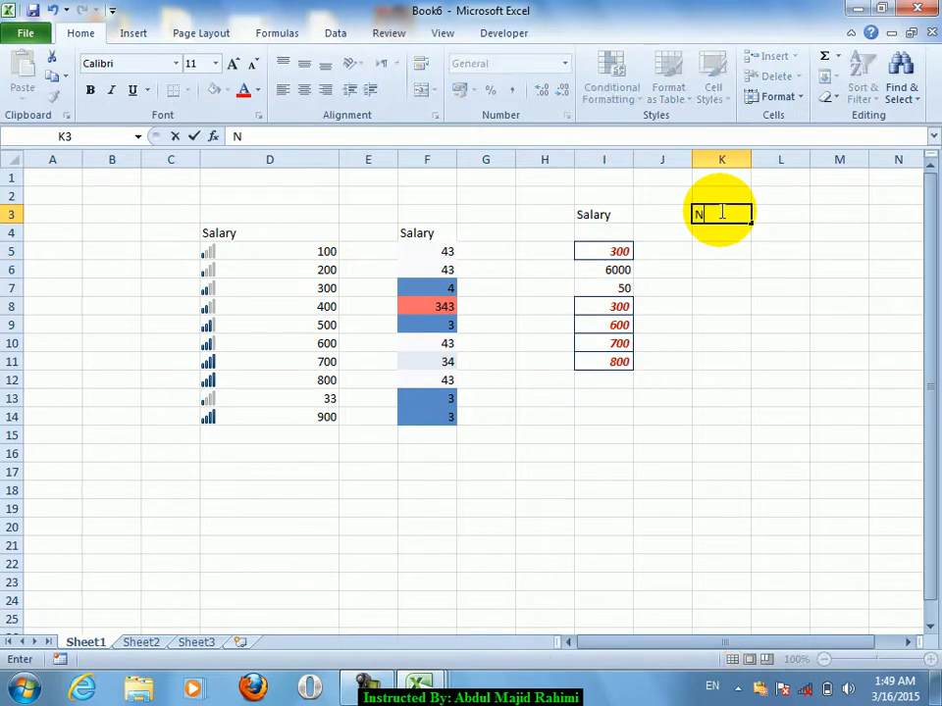
pyautogui.press('Return')
# Step: Start a new conditional formatting rule for cells K4:K16 that formats all duplicate values
pyautogui.hotkey('shift', 'Down')
pyautogui.hotkey('shift', 'Down')
pyautogui.hotkey('shift', 'Down')
pyautogui.hotkey('shift', 'Down')
pyautogui.hotkey('shift', 'Down')
pyautogui.hotkey('shift', 'Down')
pyautogui.hotkey('shift', 'Down')
pyautogui.hotkey('shift', 'Down')
pyautogui.hotkey('shift', 'Down')
pyautogui.hotkey('shift', 'Down')
pyautogui.hotkey('shift', 'Down')
pyautogui.hotkey('shift', 'Down')
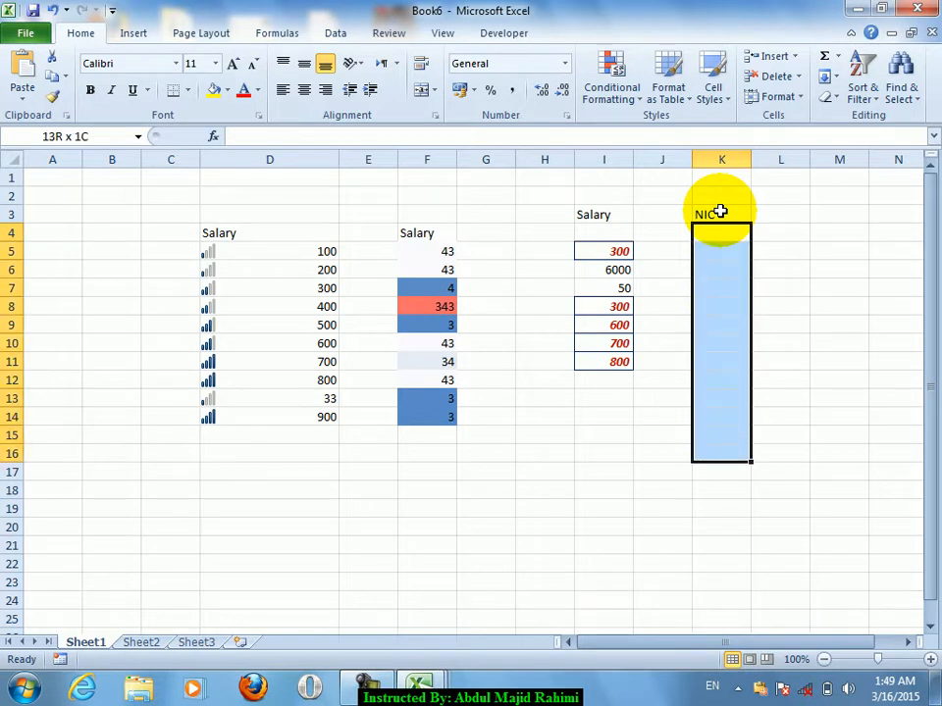
pyautogui.click(610, 76)
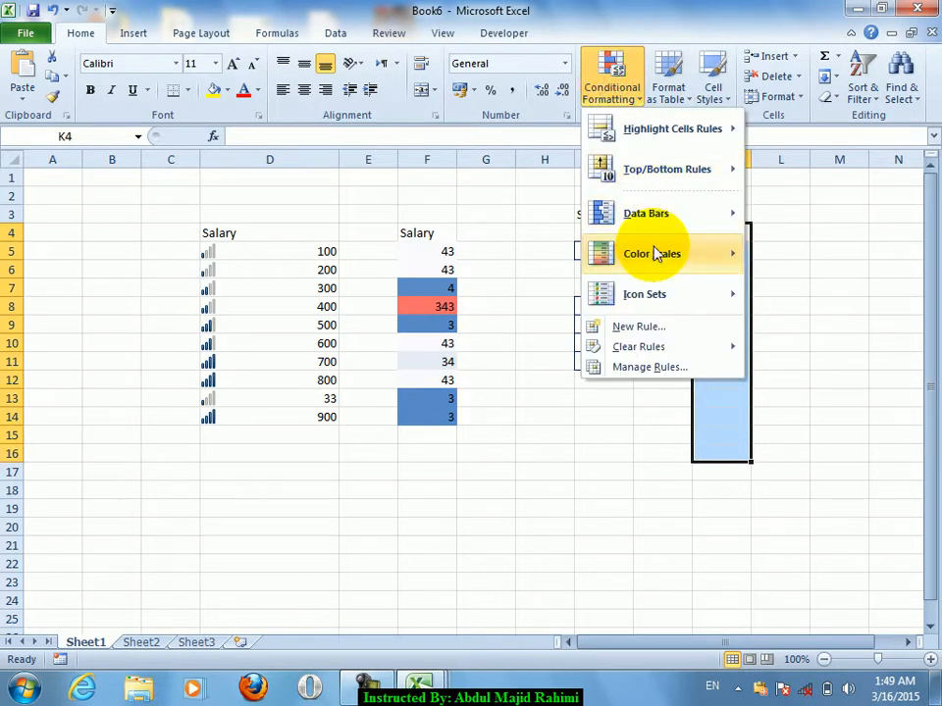
pyautogui.moveTo(654, 306)
pyautogui.click(650, 329)
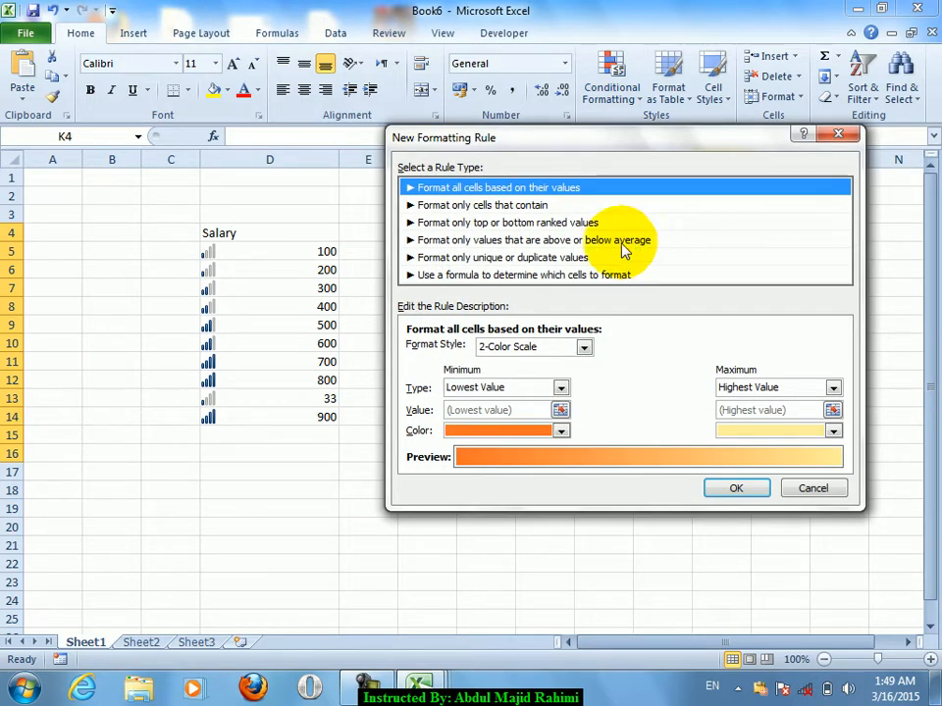
pyautogui.click(510, 206)
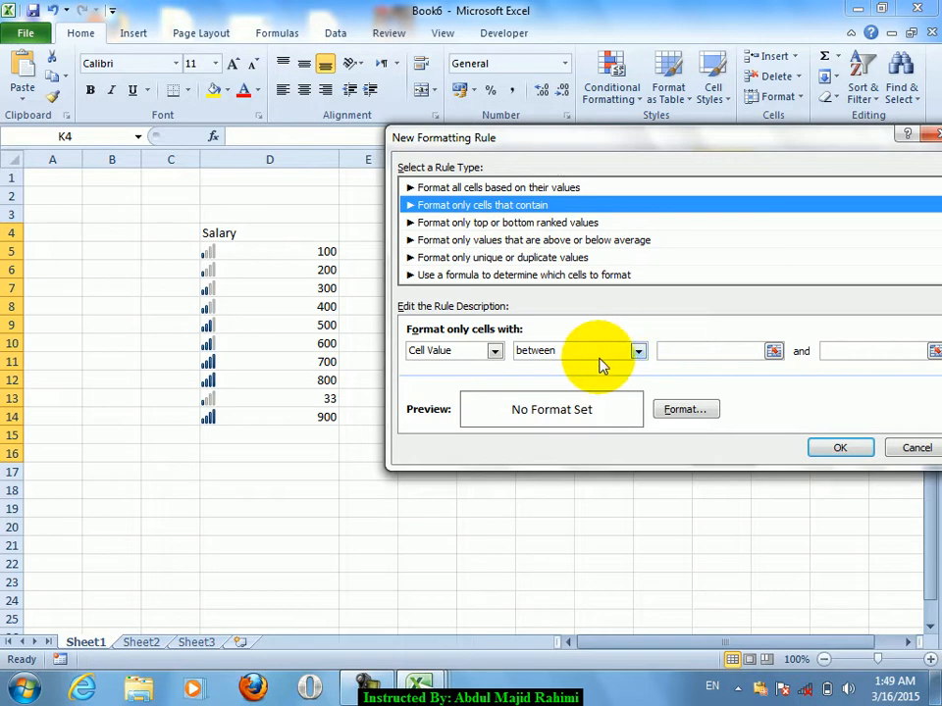
pyautogui.click(529, 223)
pyautogui.click(525, 240)
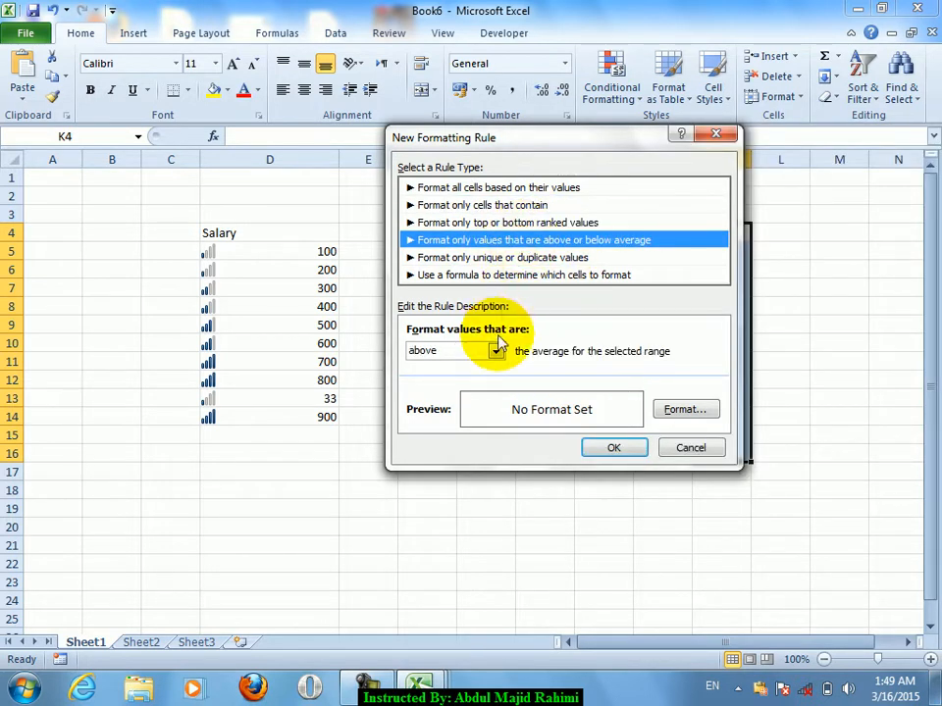
pyautogui.click(503, 258)
pyautogui.click(463, 351)
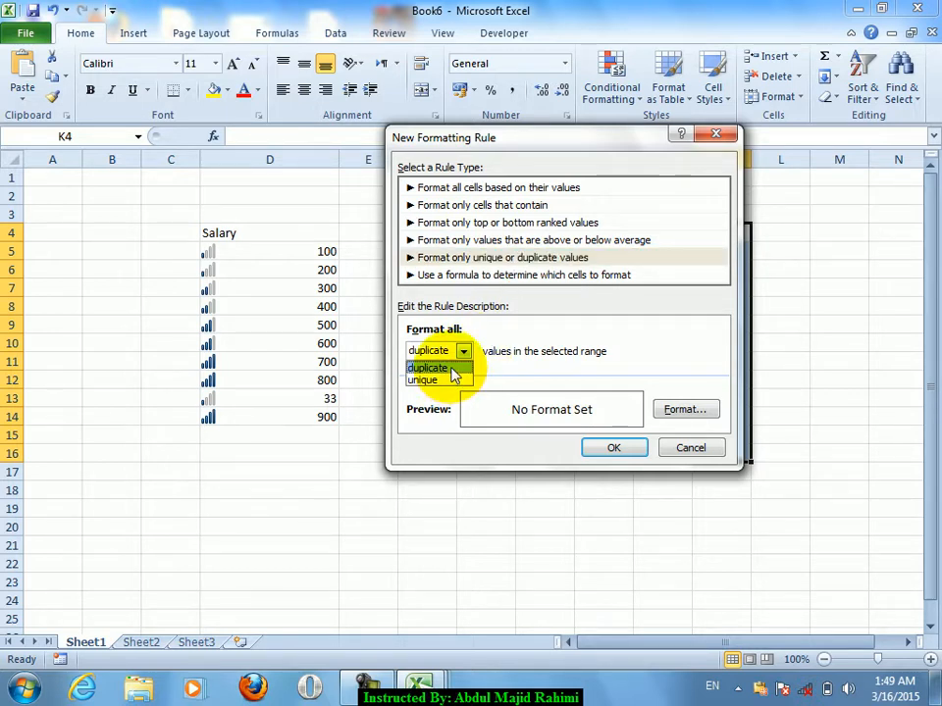
pyautogui.click(451, 369)
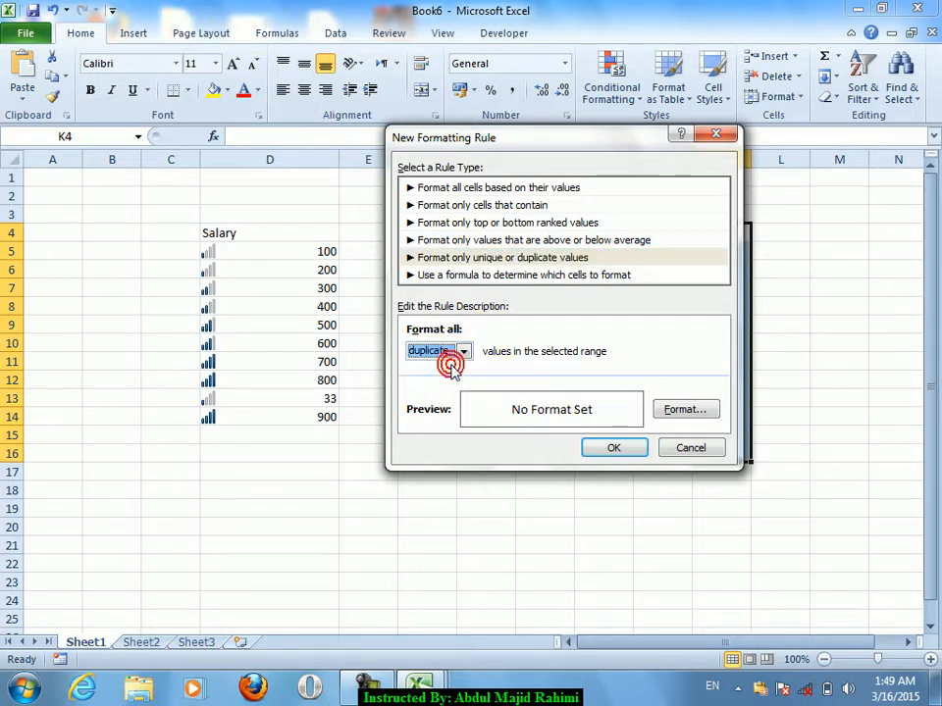
# Step: Set the duplicate rule's font to bold italic in standard green and apply the rule
pyautogui.click(681, 412)
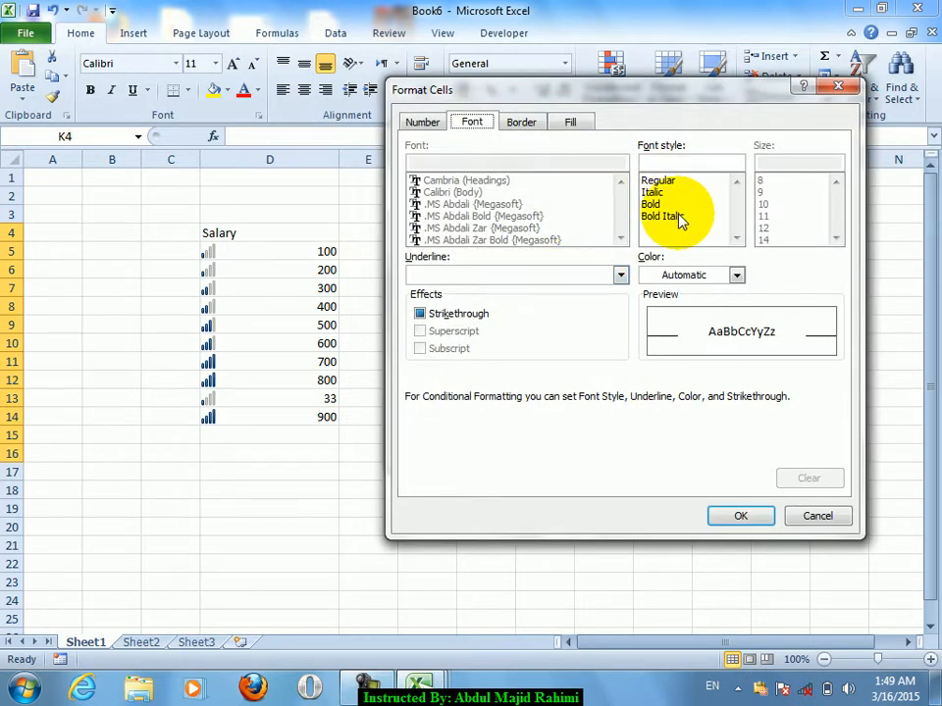
pyautogui.click(679, 218)
pyautogui.click(715, 276)
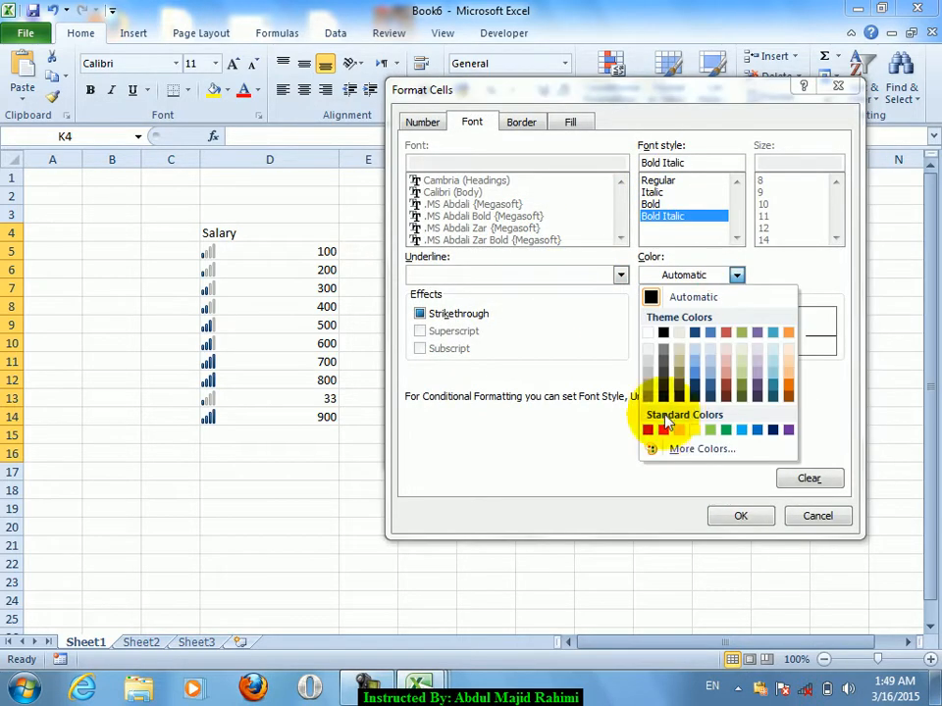
pyautogui.click(728, 432)
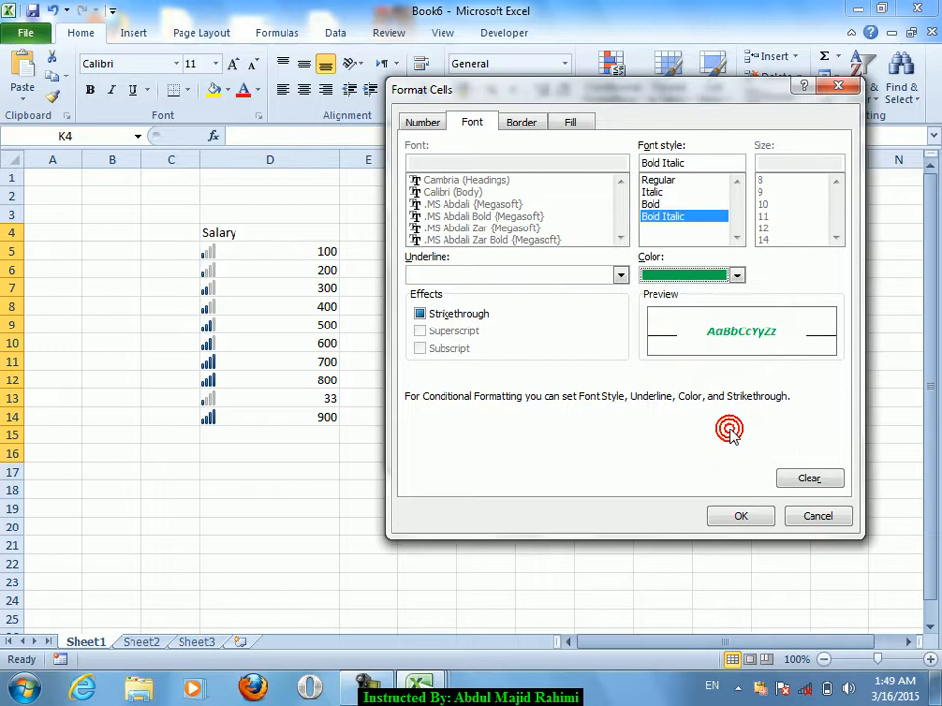
pyautogui.click(737, 514)
pyautogui.click(613, 448)
# Step: Enter the test values 44, 556, 66, 77 and 44 down cells K4 to K8 in the NIC column
pyautogui.click(715, 237)
pyautogui.write('44')
pyautogui.press('Return')
pyautogui.write('556')
pyautogui.press('Return')
pyautogui.write('66')
pyautogui.press('Return')
pyautogui.write('77')
pyautogui.press('Return')
pyautogui.write('44')
pyautogui.press('Return')
pyautogui.press('Up')
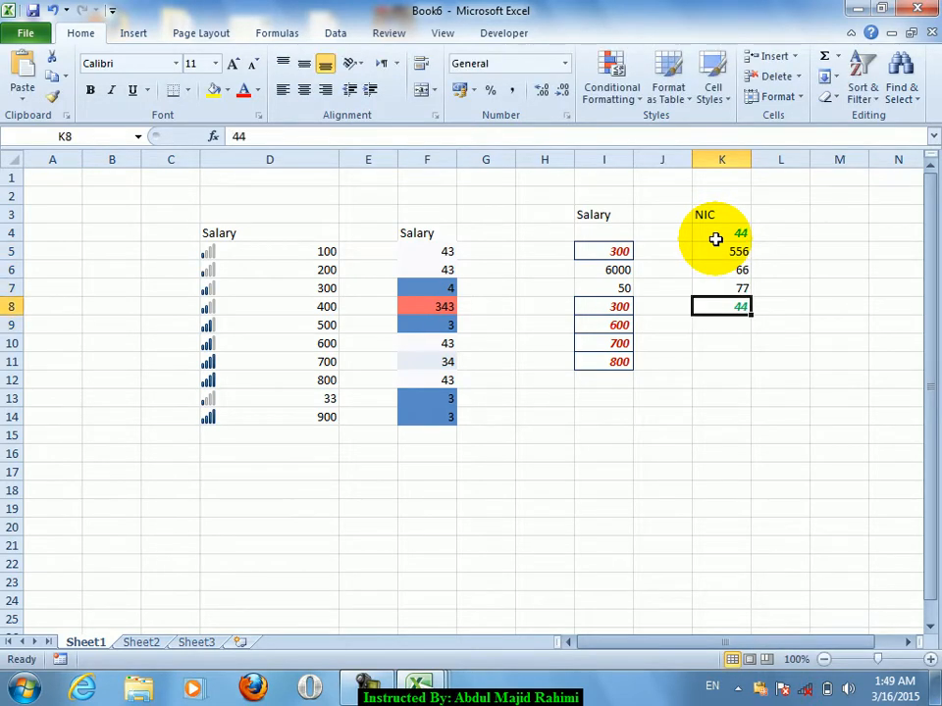
pyautogui.hotkey('shift', 'Up')
pyautogui.hotkey('shift', 'Up')
pyautogui.hotkey('shift', 'Up')
pyautogui.hotkey('shift', 'Up')
pyautogui.press('Down')
pyautogui.press('Up')
pyautogui.click(617, 98)
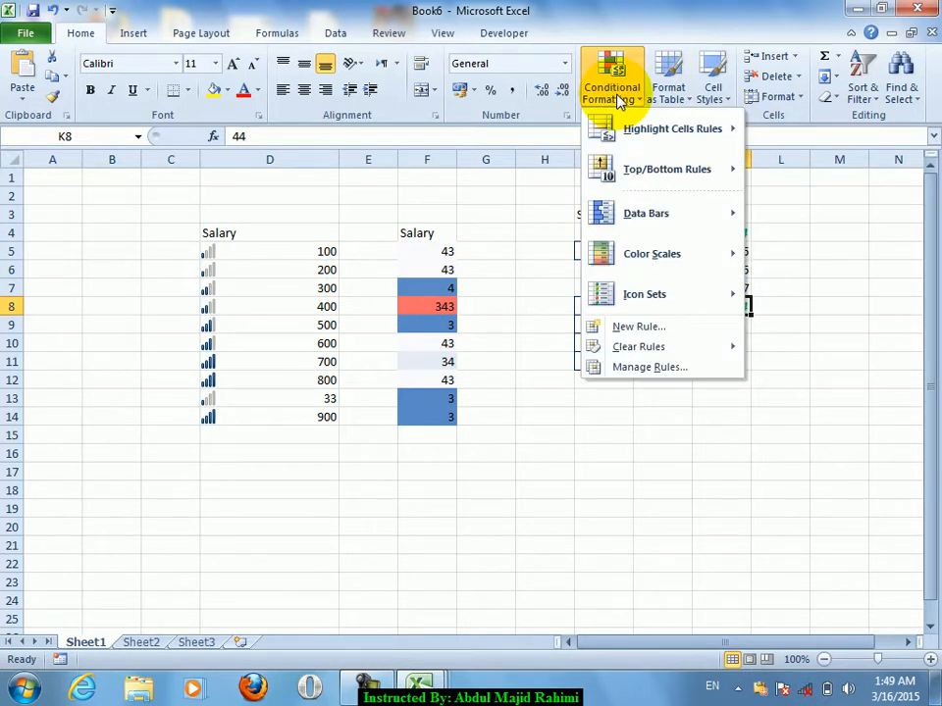
pyautogui.moveTo(667, 168)
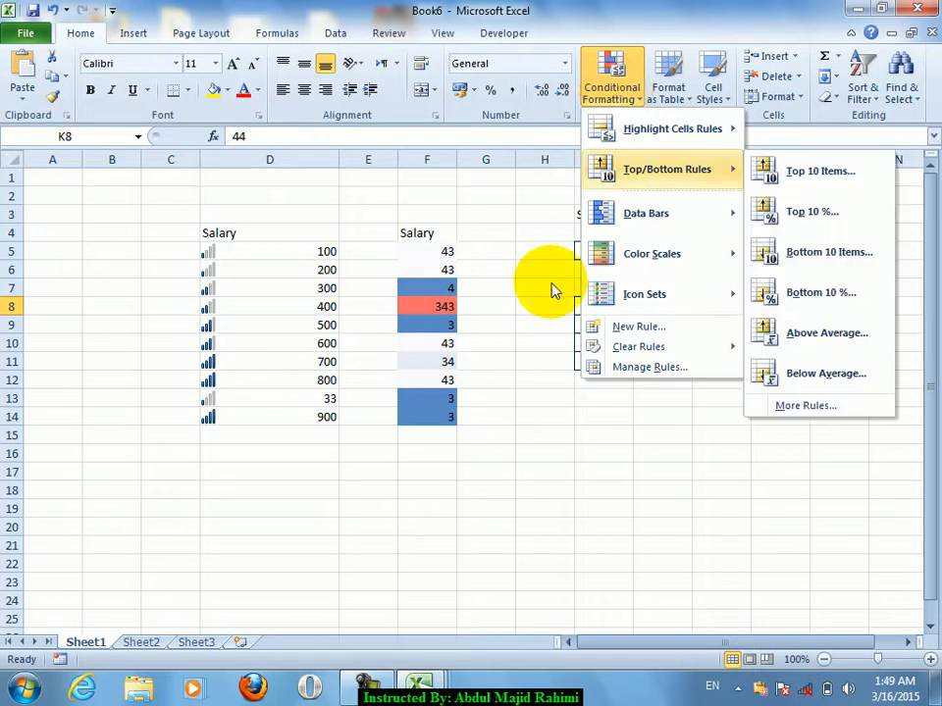
# Step: Enter the abbreviation NIC in cells E17 and E18
pyautogui.click(374, 477)
pyautogui.write('nic')
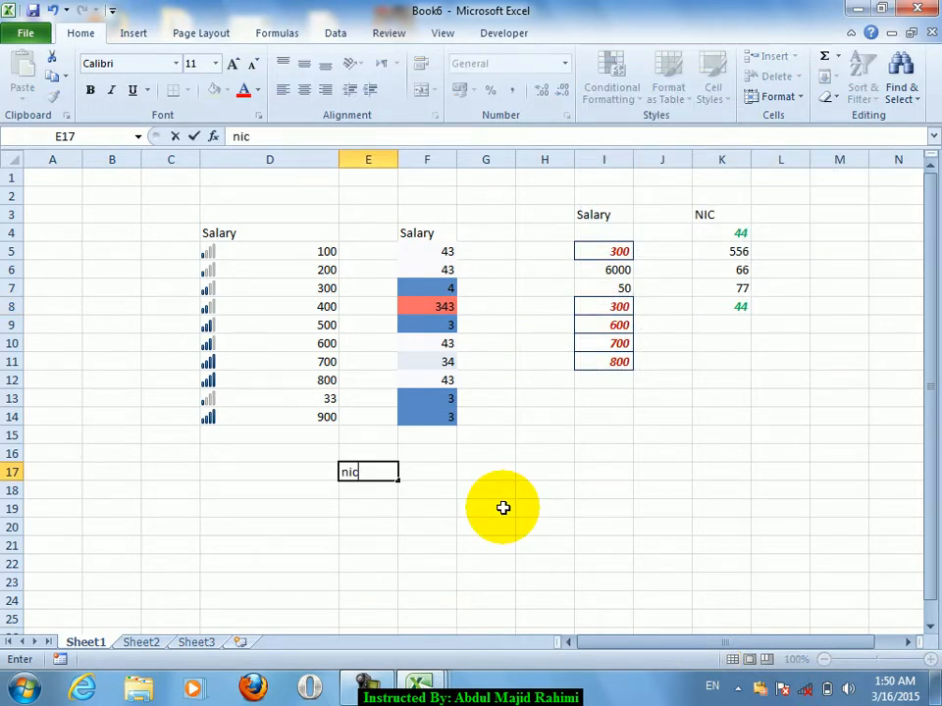
pyautogui.press('Return')
pyautogui.write('NIC')
pyautogui.press('Tab')
# Step: Enter the meanings "National Identify card" in F17 and "Network Interface card" in F18
pyautogui.press('Up')
pyautogui.write('Nat')
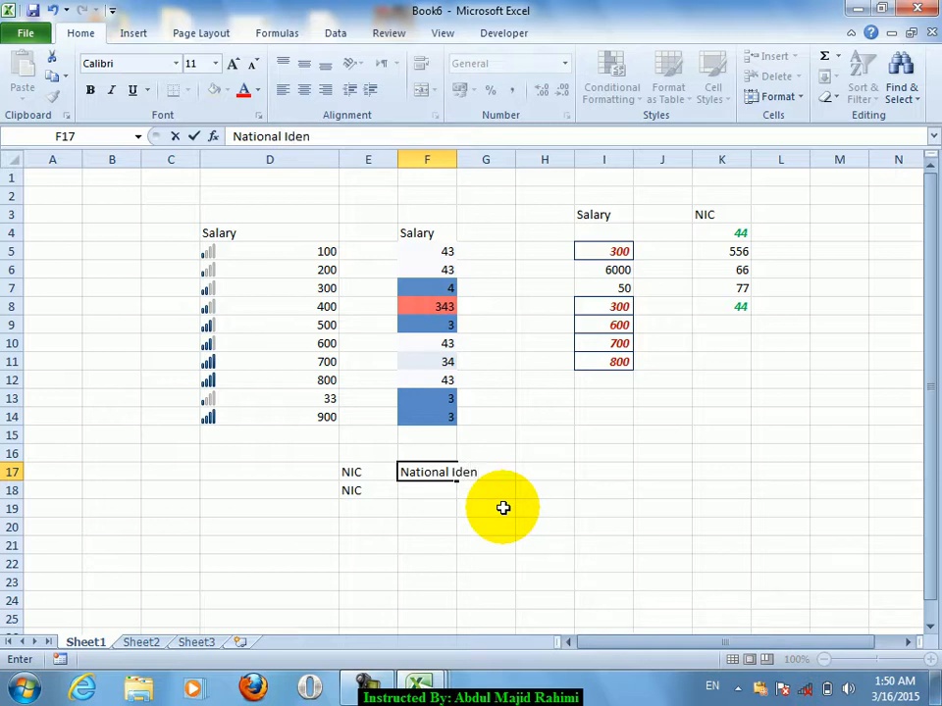
pyautogui.write('ional Identify card')
pyautogui.press('Return')
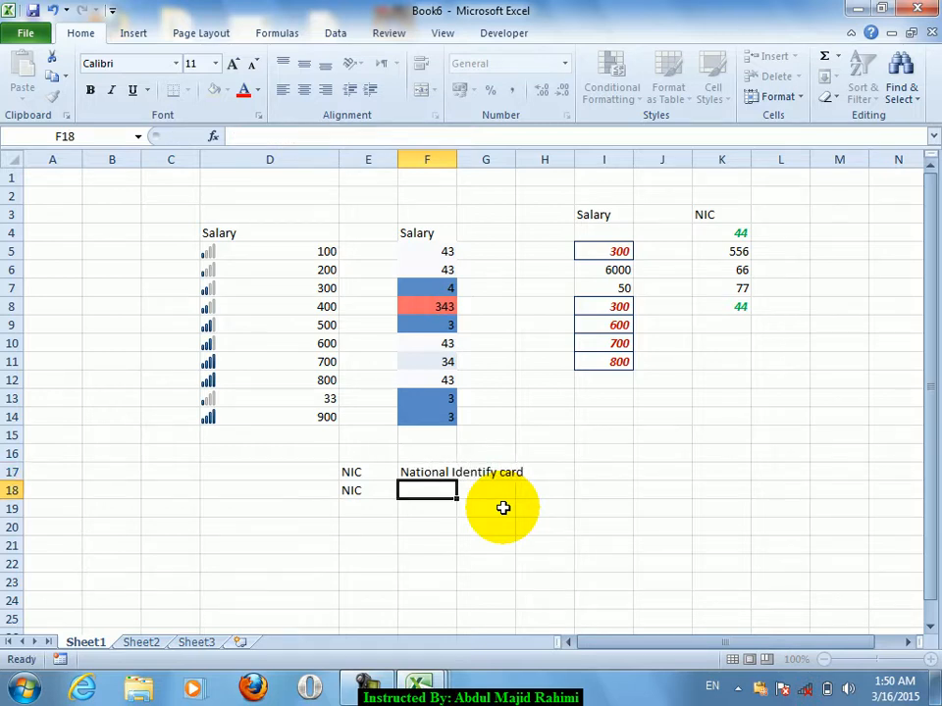
pyautogui.write('Network Interface card')
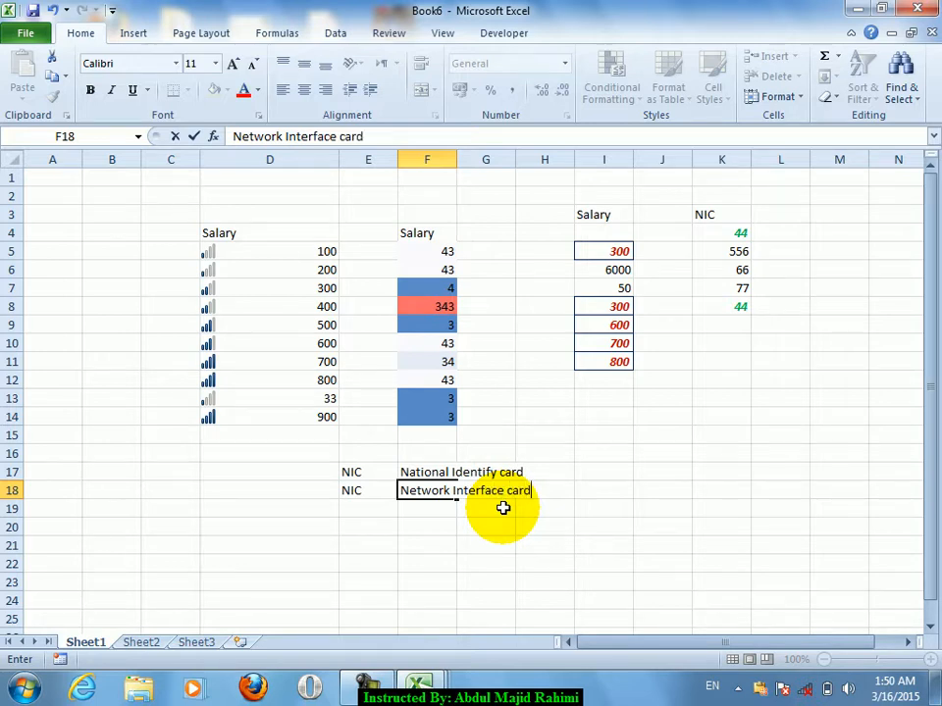
pyautogui.press('Return')
pyautogui.press('Up')
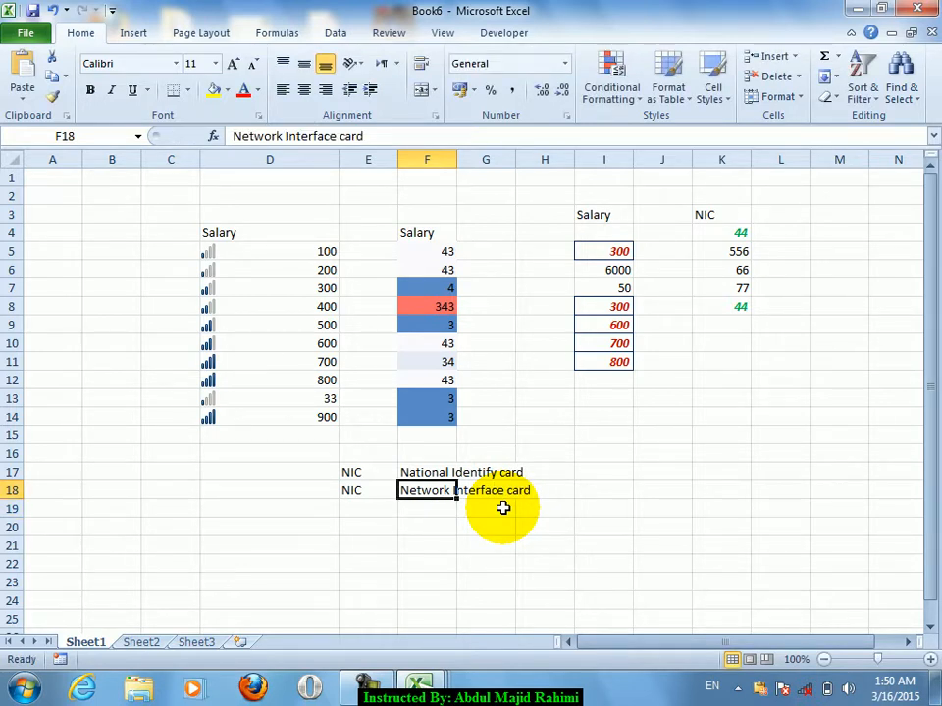
pyautogui.press('Up')
pyautogui.press('Down')
pyautogui.press('Up')
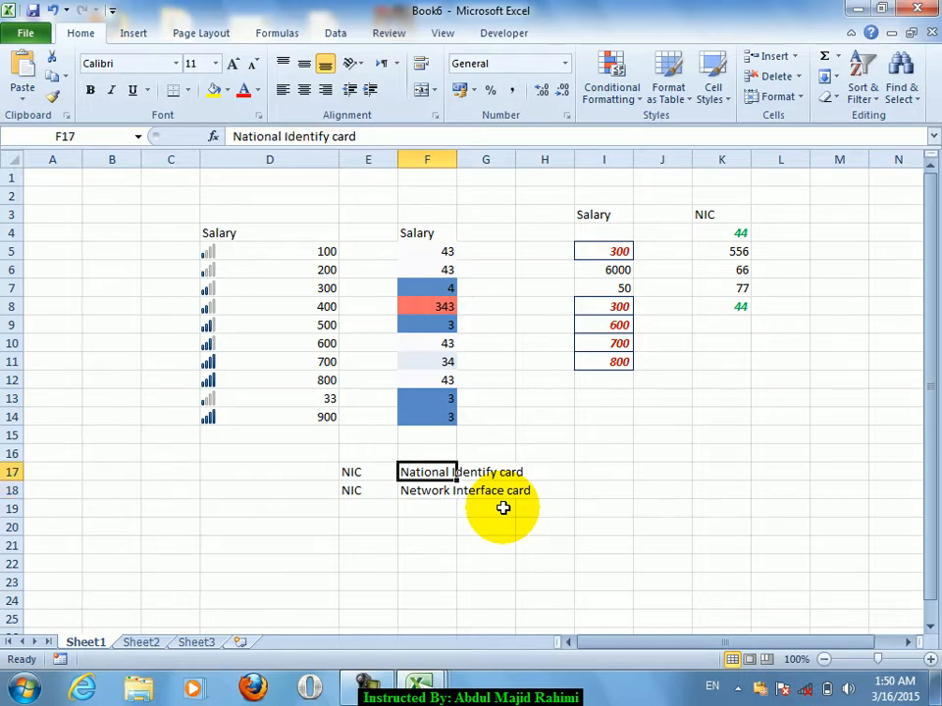
pyautogui.press('Down')
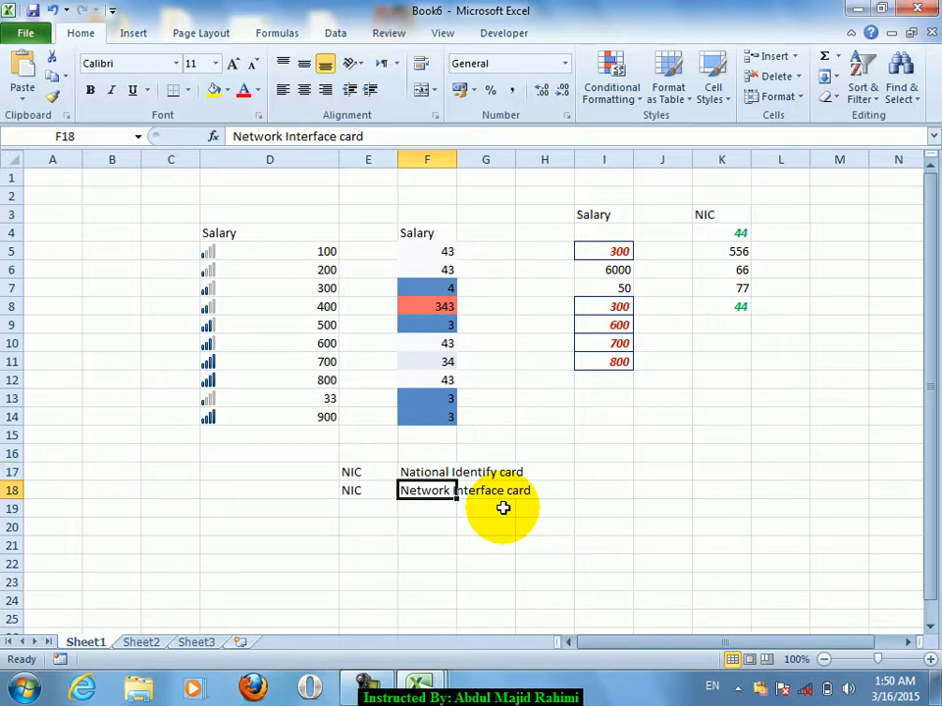
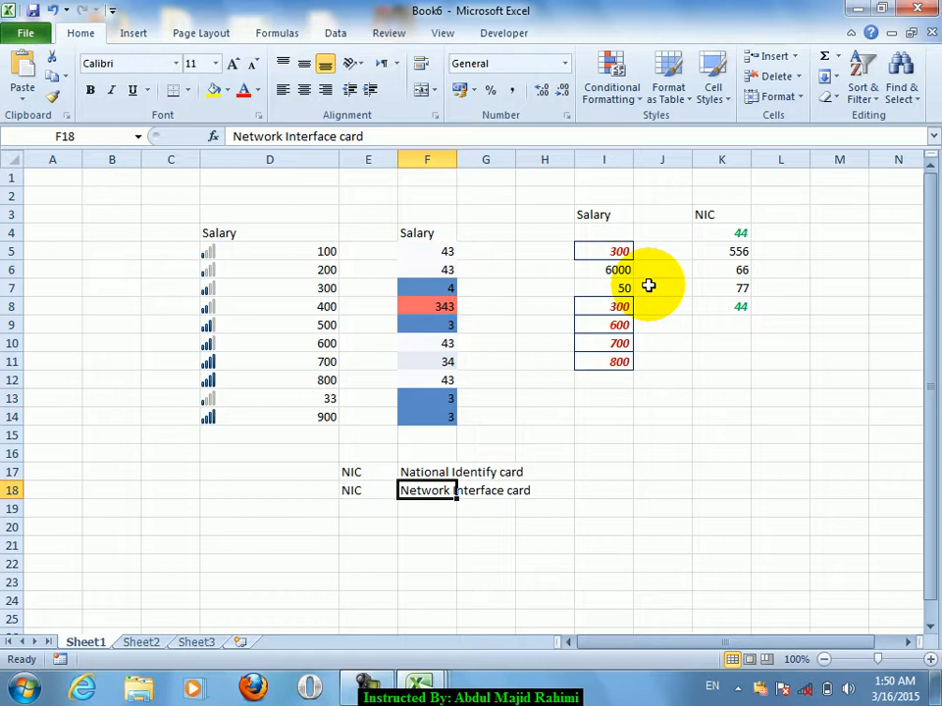
pyautogui.click(489, 271)
pyautogui.click(489, 213)
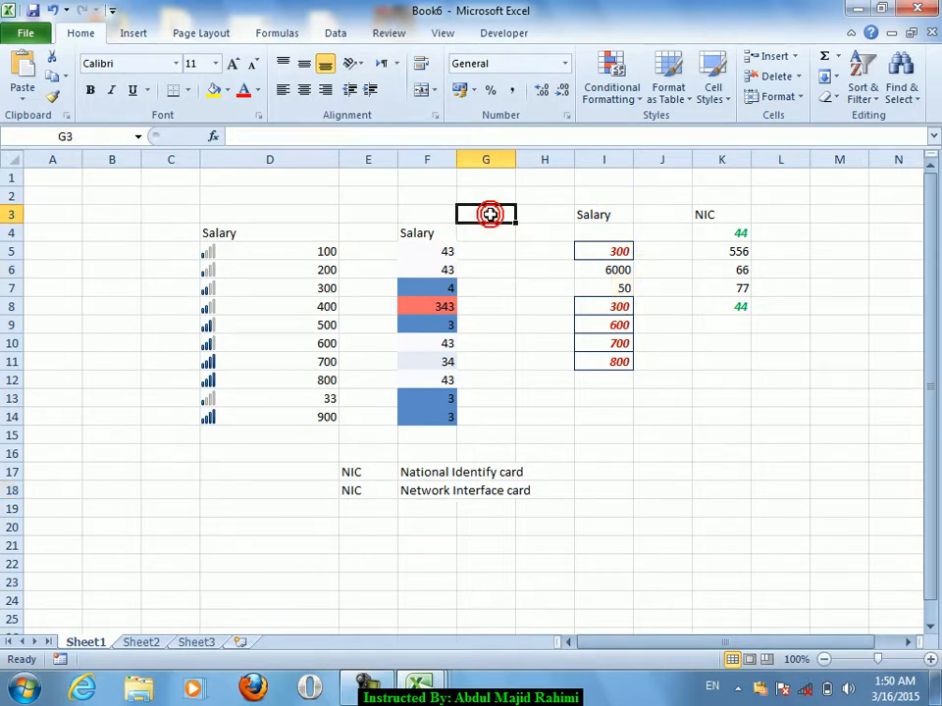
pyautogui.click(610, 93)
pyautogui.moveTo(628, 349)
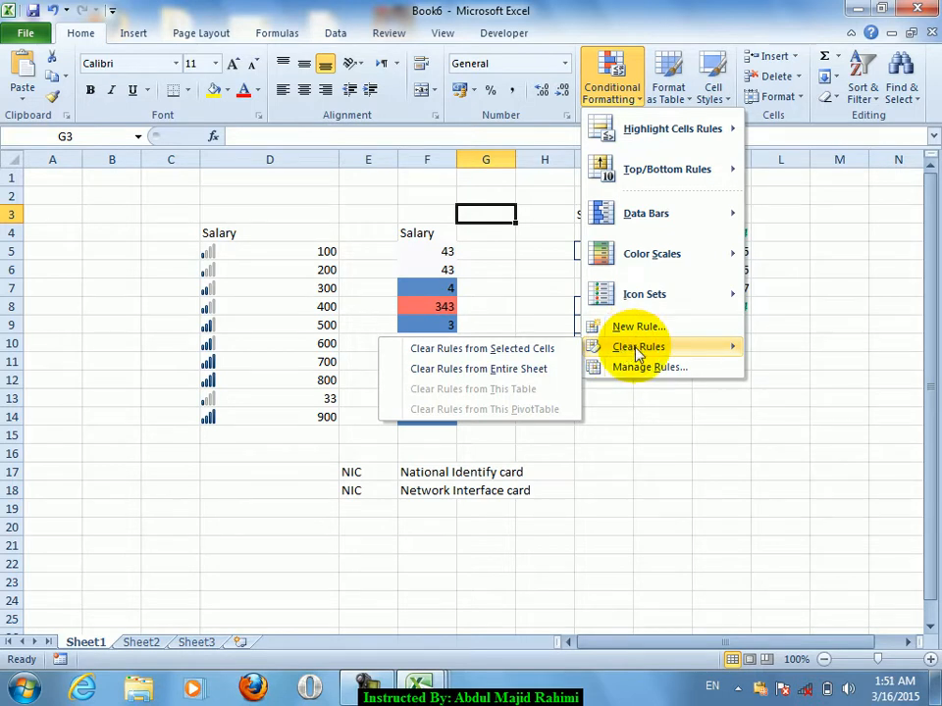
# Step: Clear the conditional formatting rules from only the selected Salary cells F5:F15
pyautogui.click(431, 246)
pyautogui.moveTo(424, 251); pyautogui.dragTo(421, 434)
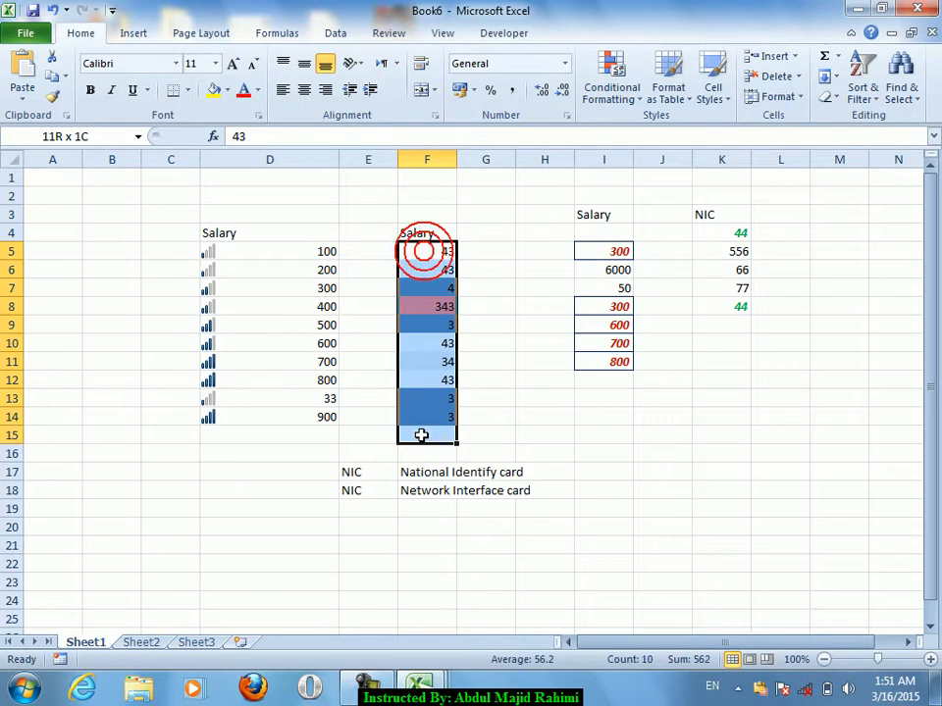
pyautogui.click(612, 74)
pyautogui.moveTo(595, 350)
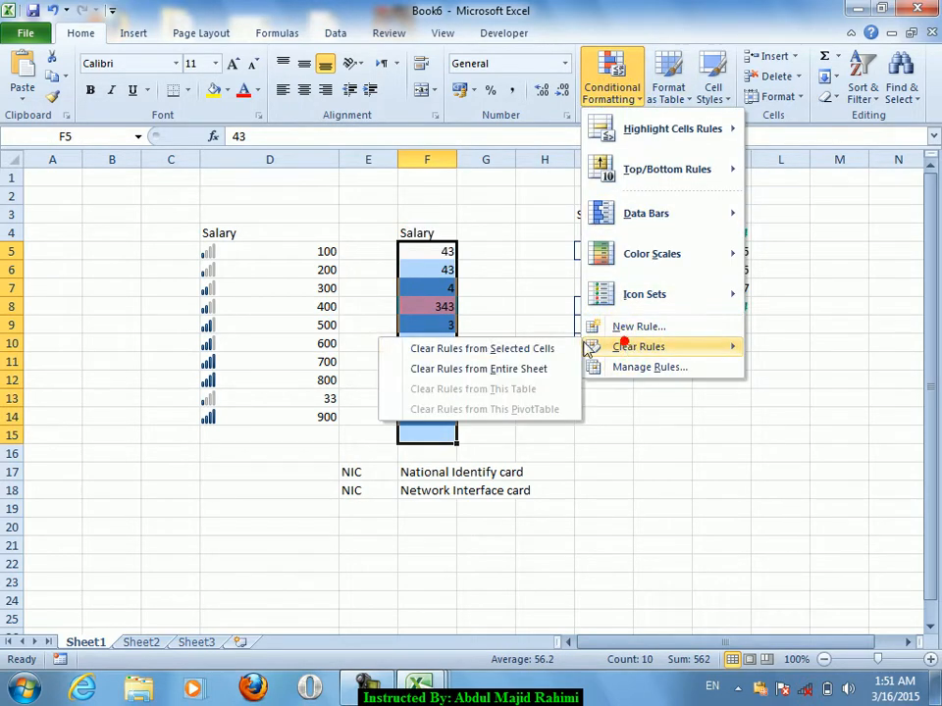
pyautogui.click(519, 351)
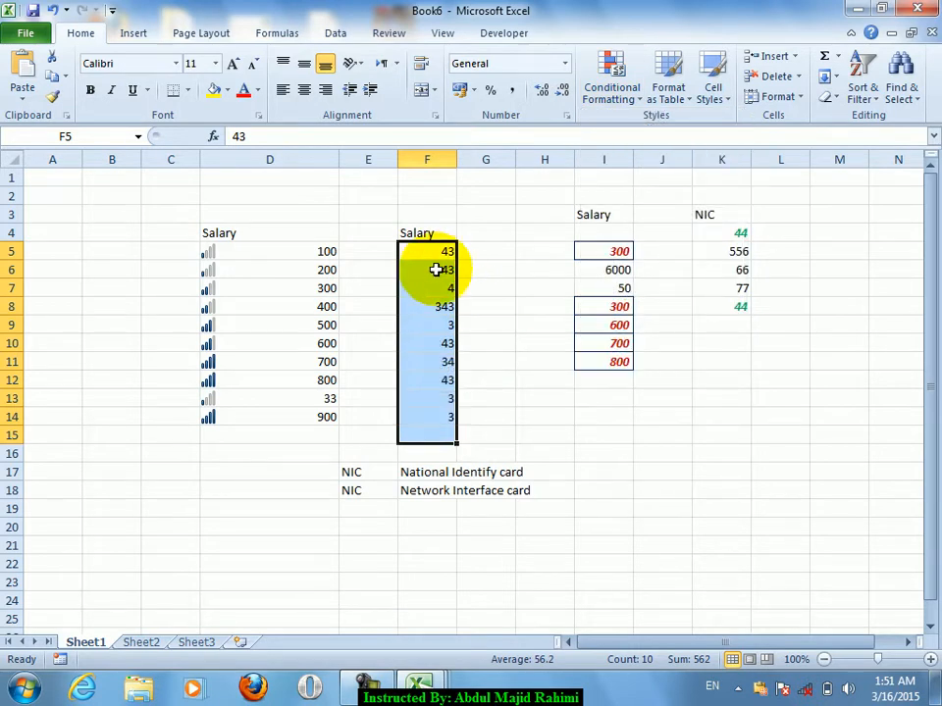
pyautogui.click(459, 302)
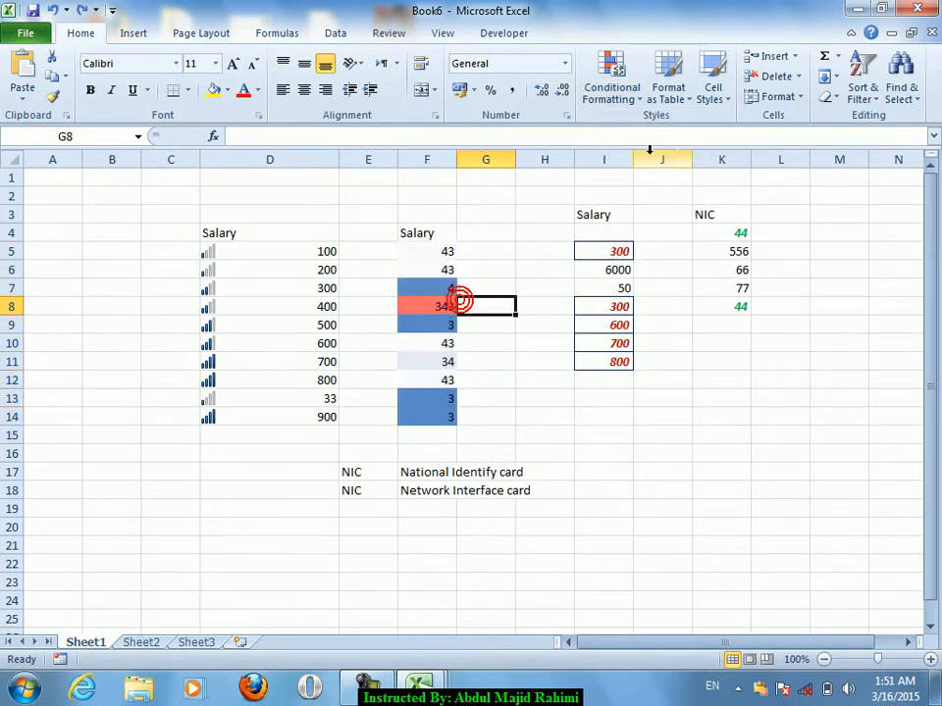
# Step: Clear the conditional formatting rules from the entire sheet
pyautogui.click(634, 106)
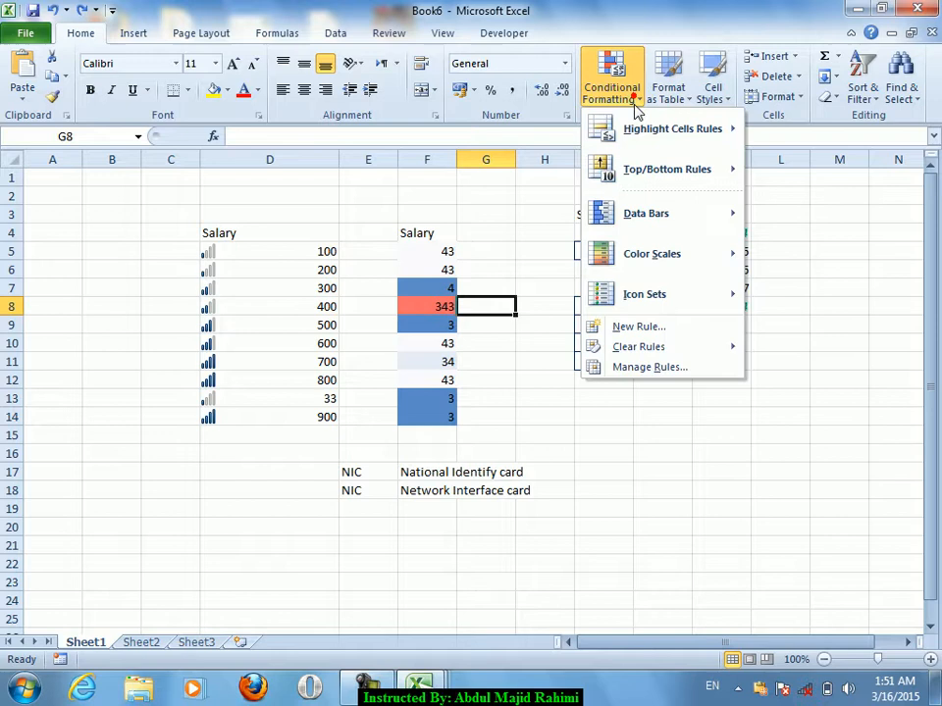
pyautogui.click(622, 346)
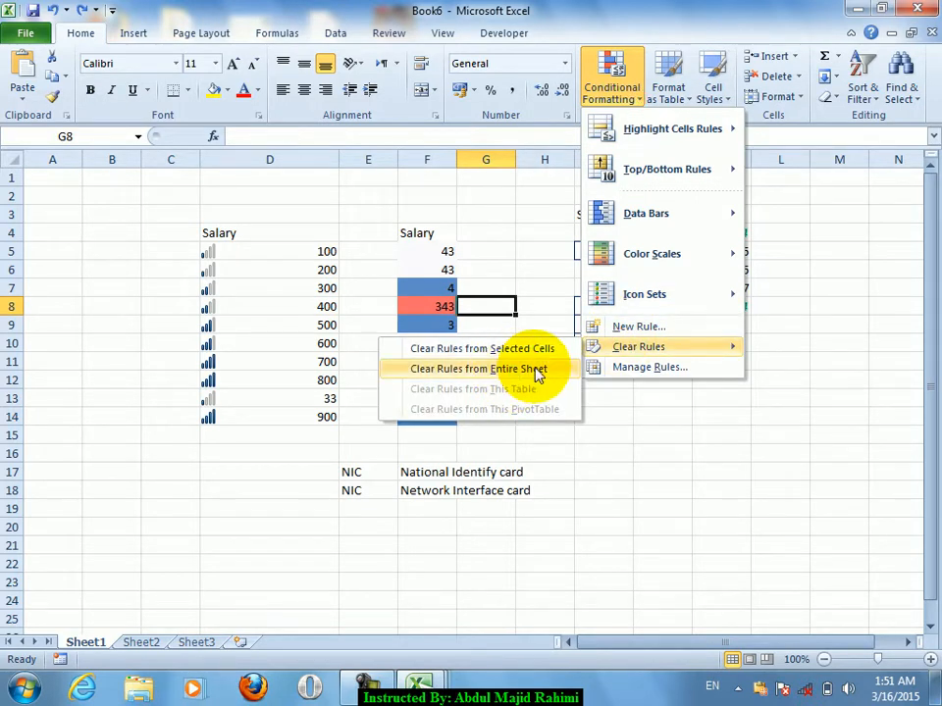
pyautogui.click(532, 369)
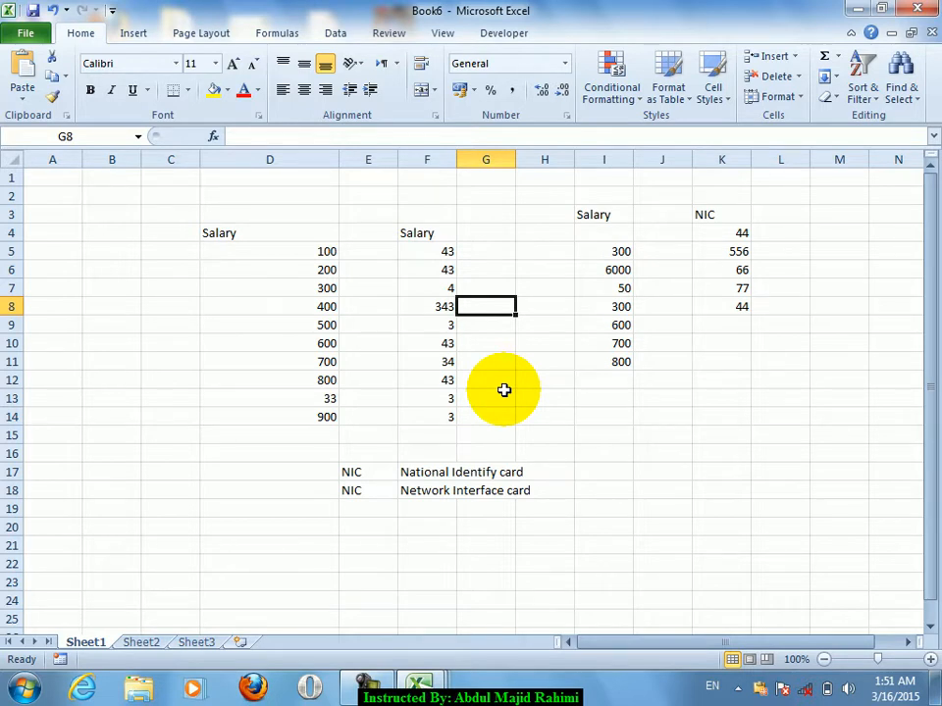
# Step: Enter the column headers Name in A2 and Salary in B2
pyautogui.click(50, 192)
pyautogui.write('Name')
pyautogui.press('Return')
pyautogui.press('Up')
pyautogui.press('Right')
pyautogui.write('Salary')
pyautogui.press('Return')
# Step: Enter four sample first names down cells A3 to A6 under the Name header
pyautogui.press('Left')
pyautogui.write('omer')
pyautogui.press('Return')
pyautogui.write('ali')
pyautogui.press('Return')
pyautogui.write('k')
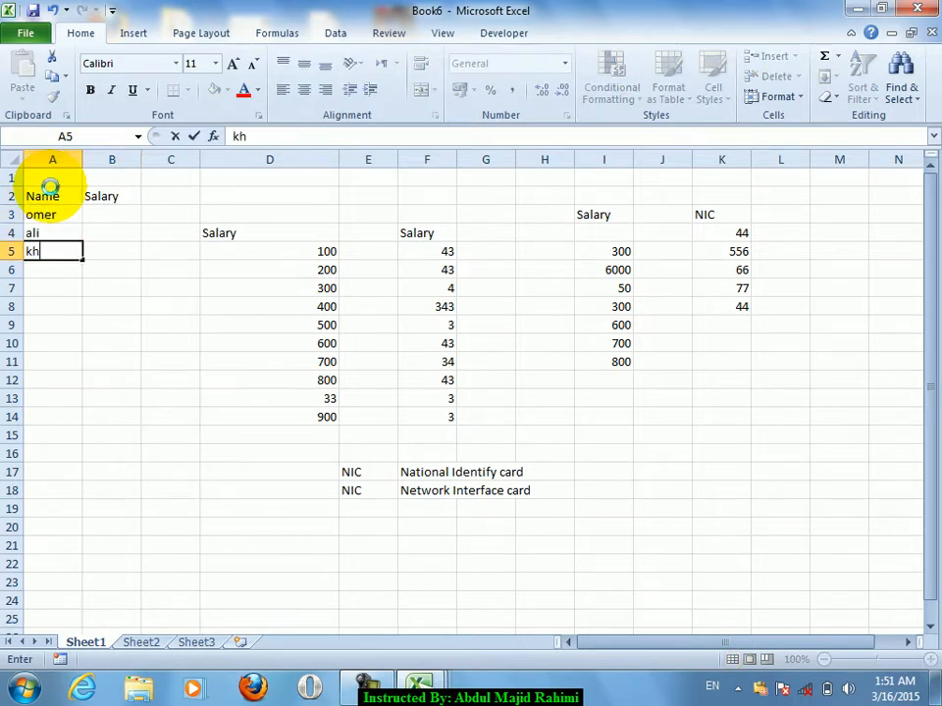
pyautogui.write('han')
pyautogui.press('Return')
pyautogui.write('jan')
pyautogui.press('Return')
# Step: Enter the salaries 400, 500, 300 and 500 down cells B3 to B6
pyautogui.press('Up')
pyautogui.press('Up')
pyautogui.press('Up')
pyautogui.press('Up')
pyautogui.press('Right')
pyautogui.write('400')
pyautogui.press('Return')
pyautogui.write('500')
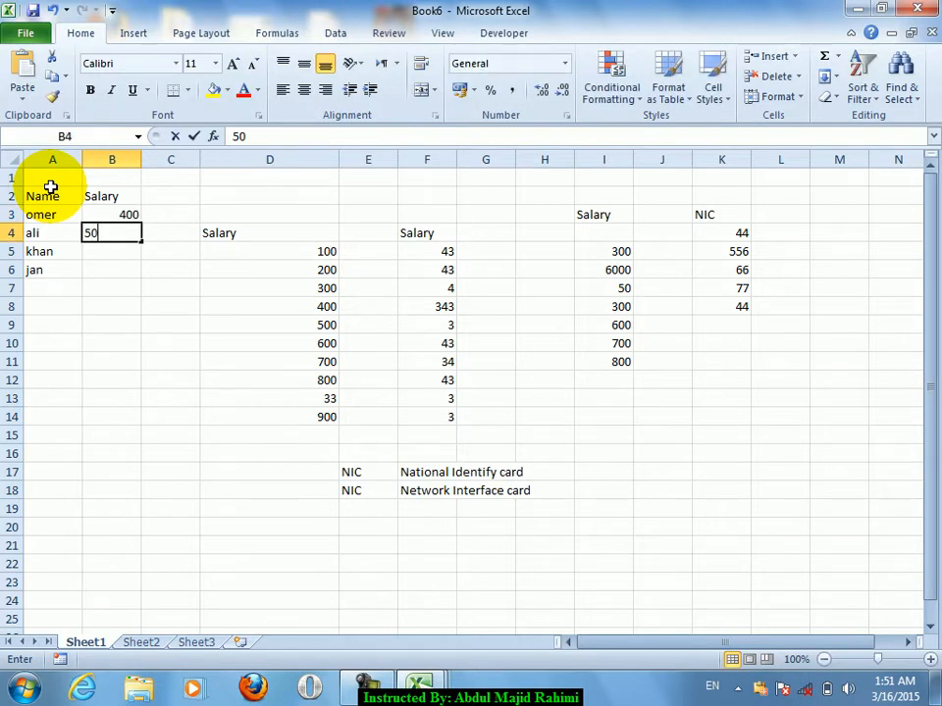
pyautogui.press('Return')
pyautogui.write('300')
pyautogui.press('Return')
pyautogui.write('500')
pyautogui.press('Return')
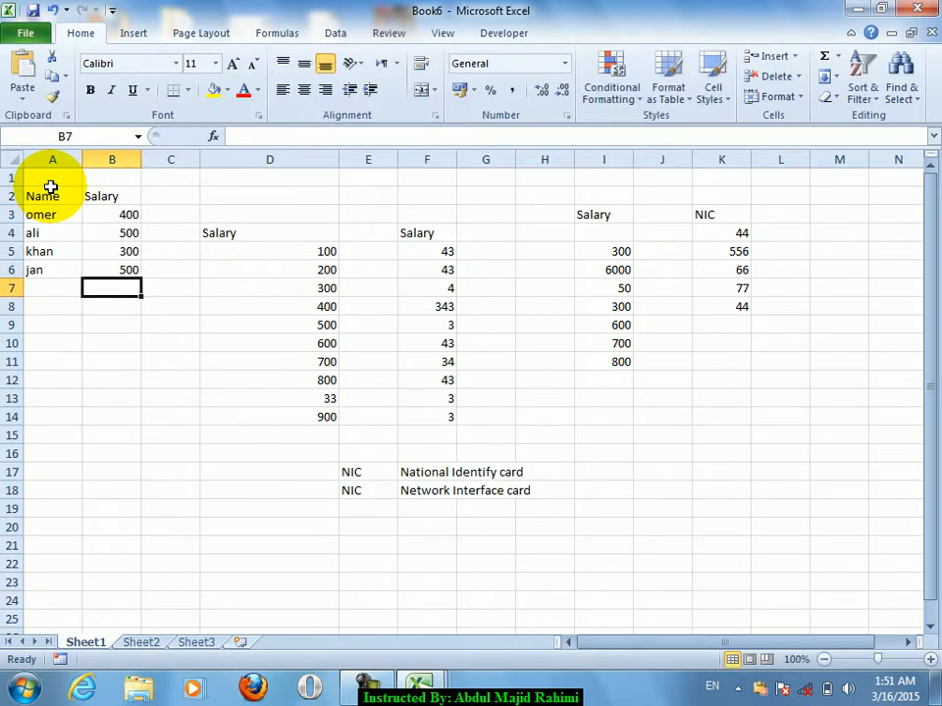
# Step: Convert the Name and Salary range A2:B6 into a table with headers
pyautogui.moveTo(49, 195); pyautogui.dragTo(106, 271)
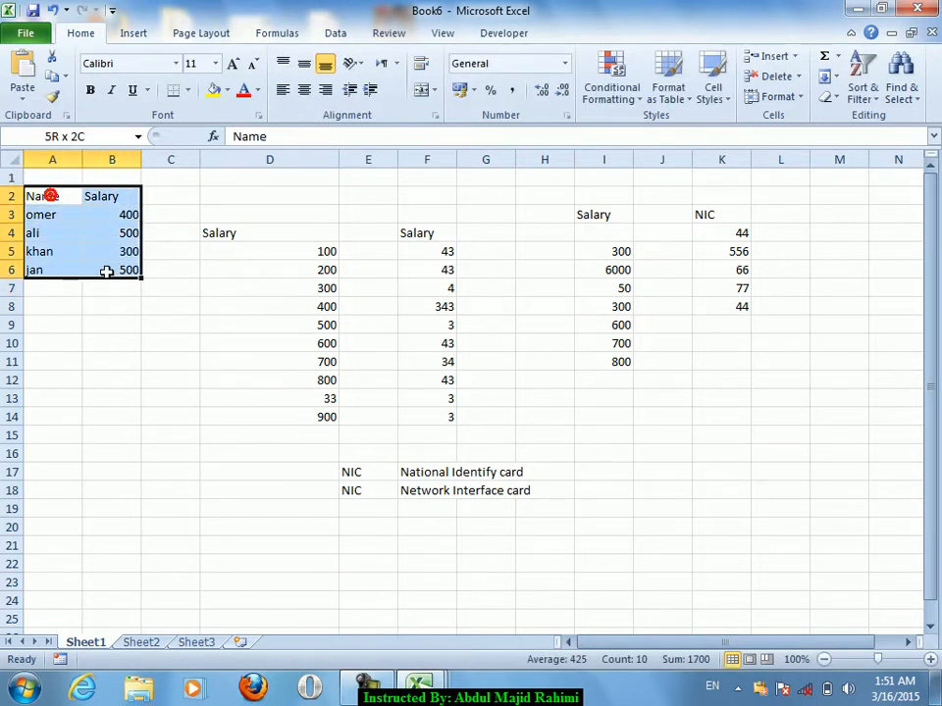
pyautogui.click(128, 30)
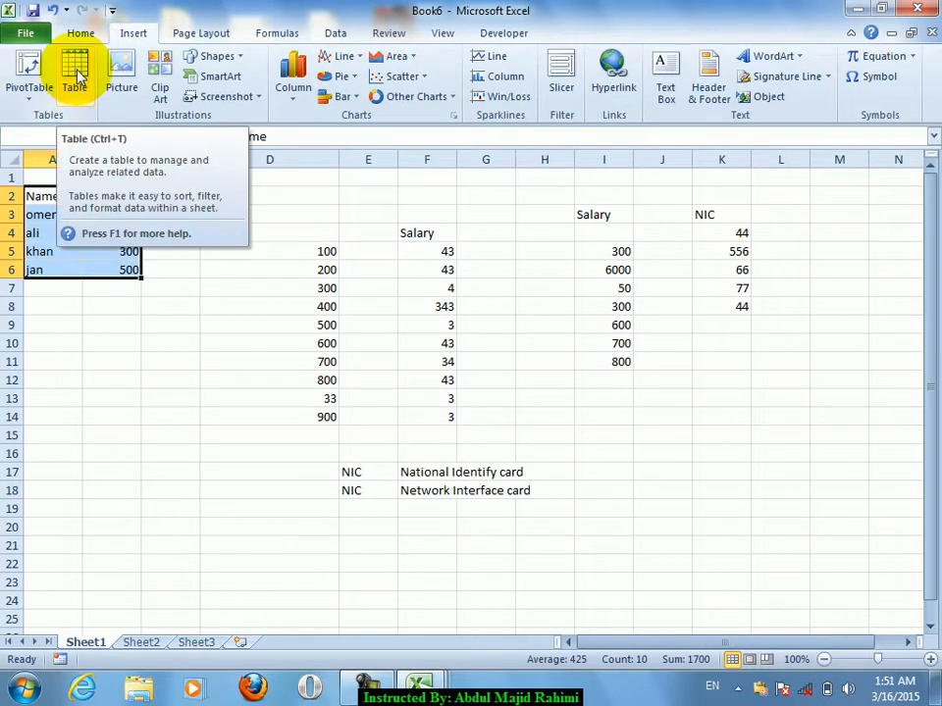
pyautogui.click(78, 75)
pyautogui.click(545, 335)
# Step: Apply light blue gradient data bars to the table's Salary values in B3:B6
pyautogui.moveTo(114, 214); pyautogui.dragTo(114, 272)
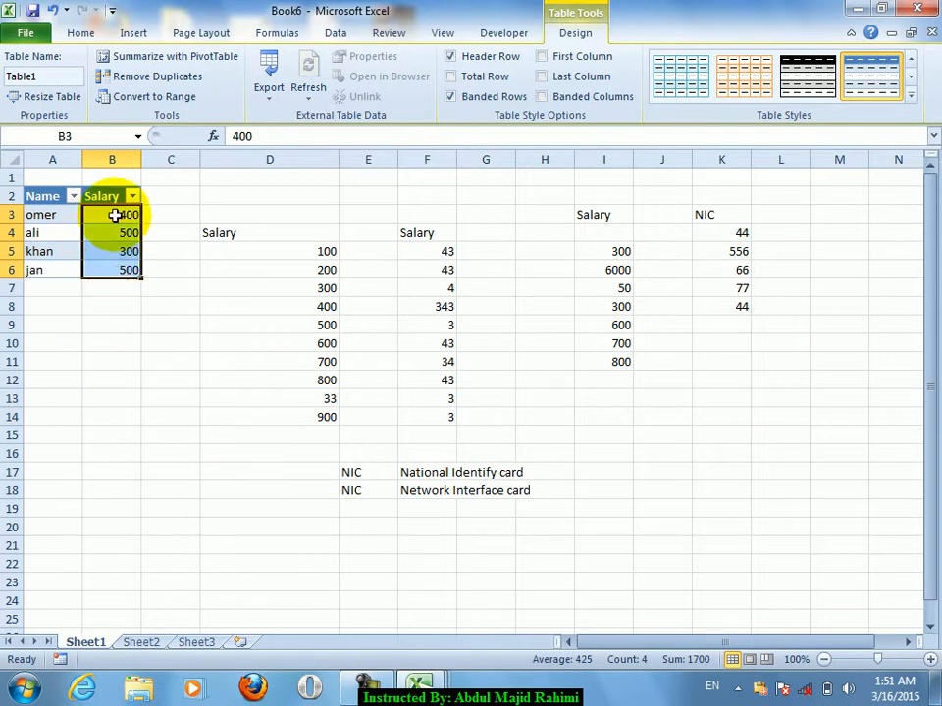
pyautogui.click(81, 32)
pyautogui.click(589, 93)
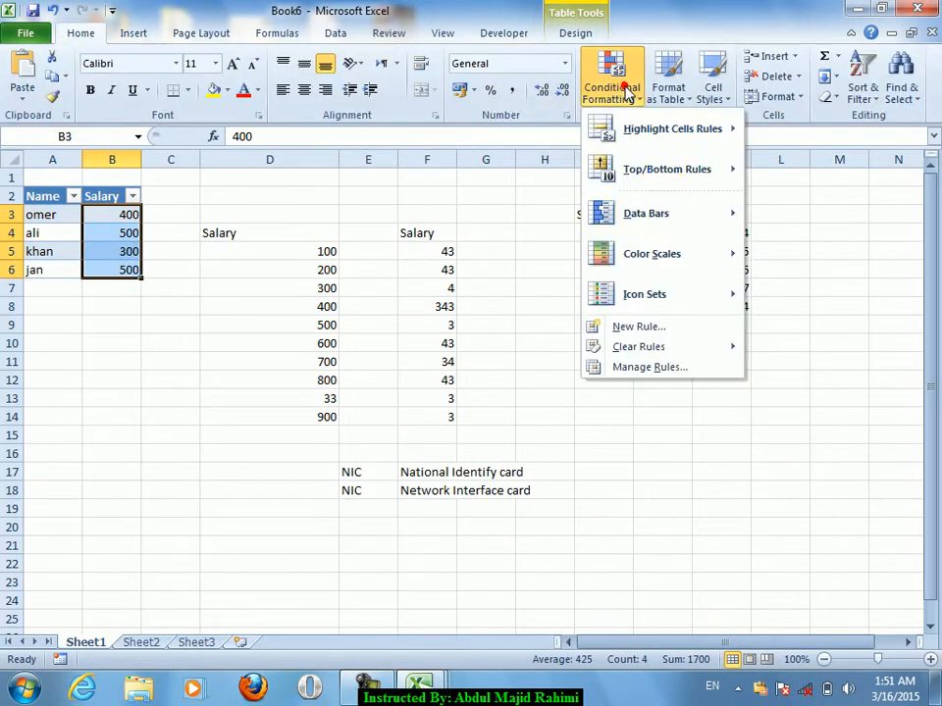
pyautogui.moveTo(664, 211)
pyautogui.click(796, 267)
pyautogui.click(152, 345)
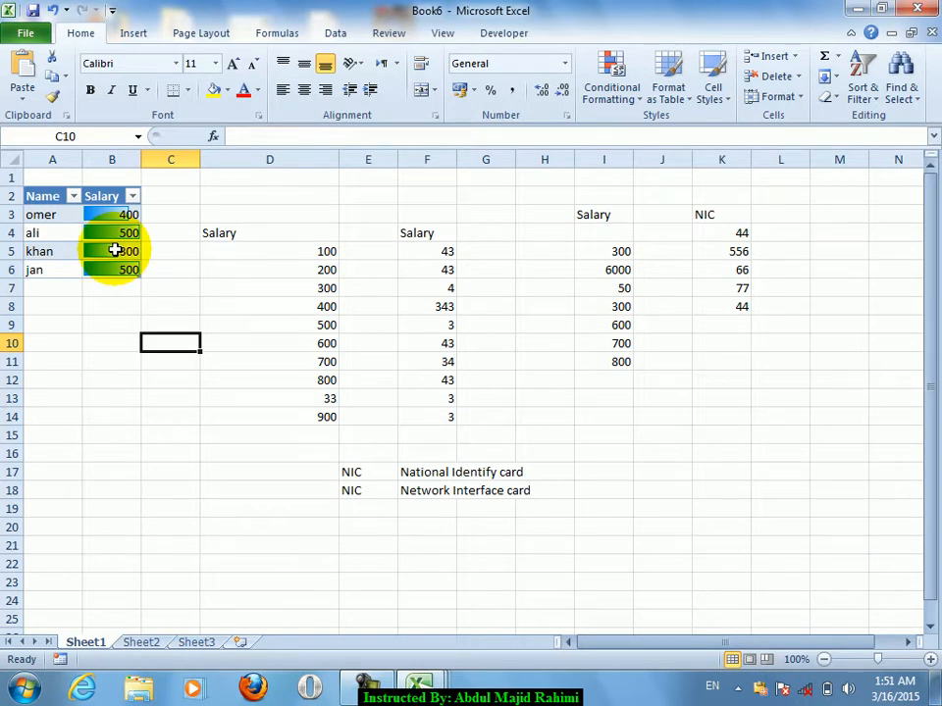
# Step: Clear the conditional formatting rules from only the Name and Salary table
pyautogui.click(186, 289)
pyautogui.click(628, 88)
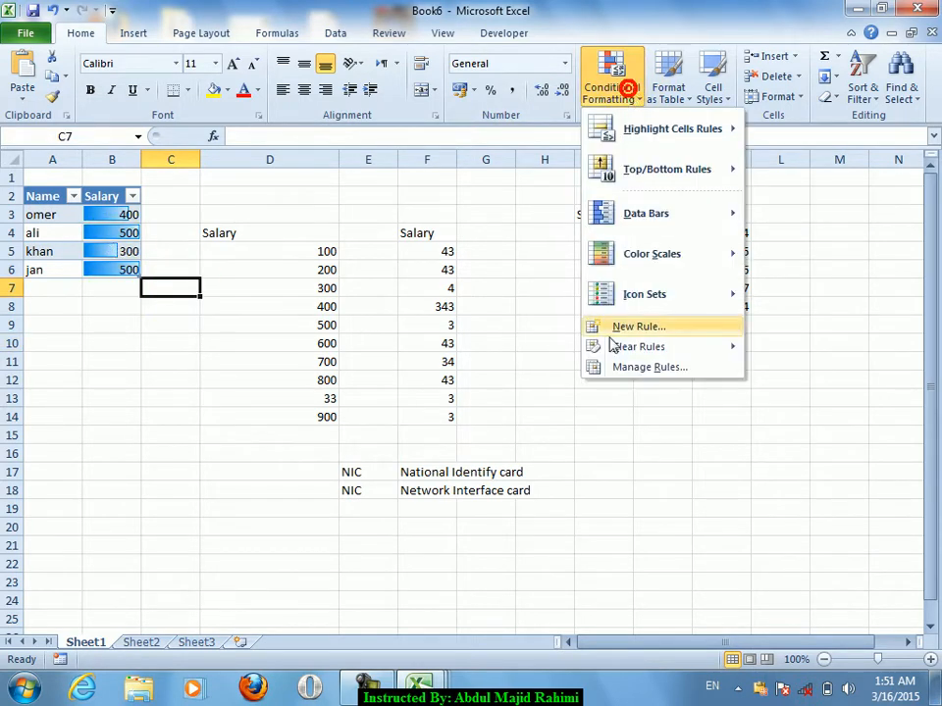
pyautogui.moveTo(620, 345)
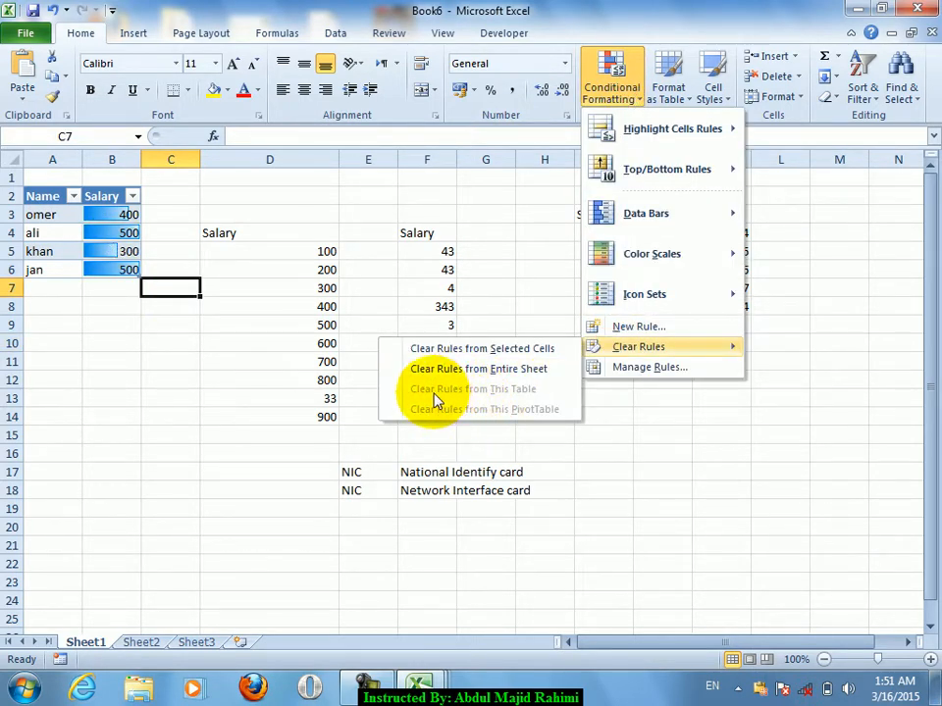
pyautogui.click(113, 251)
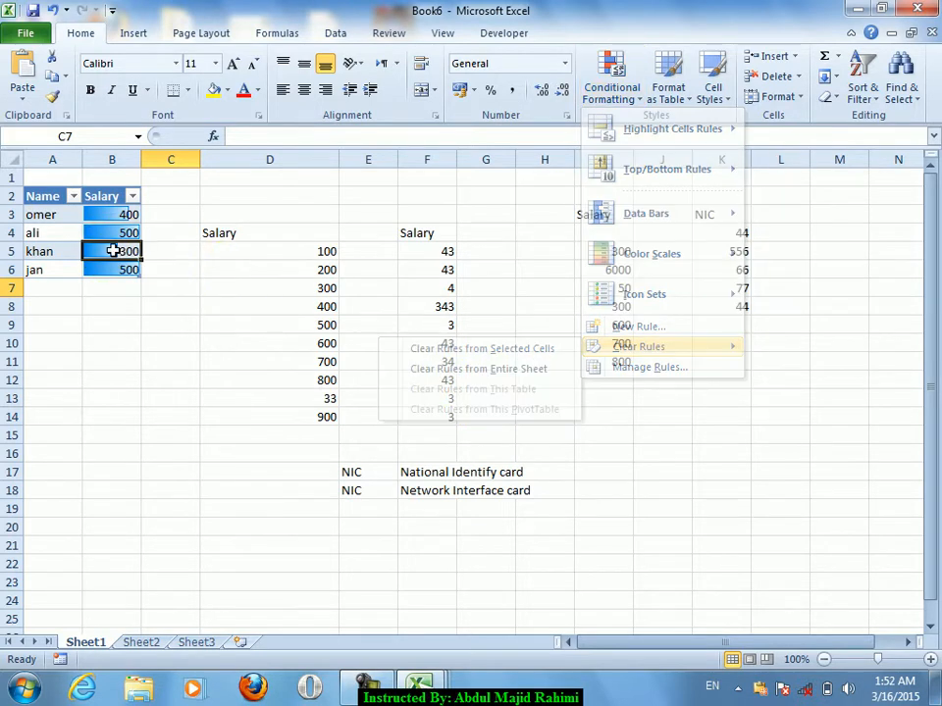
pyautogui.click(609, 98)
pyautogui.click(626, 347)
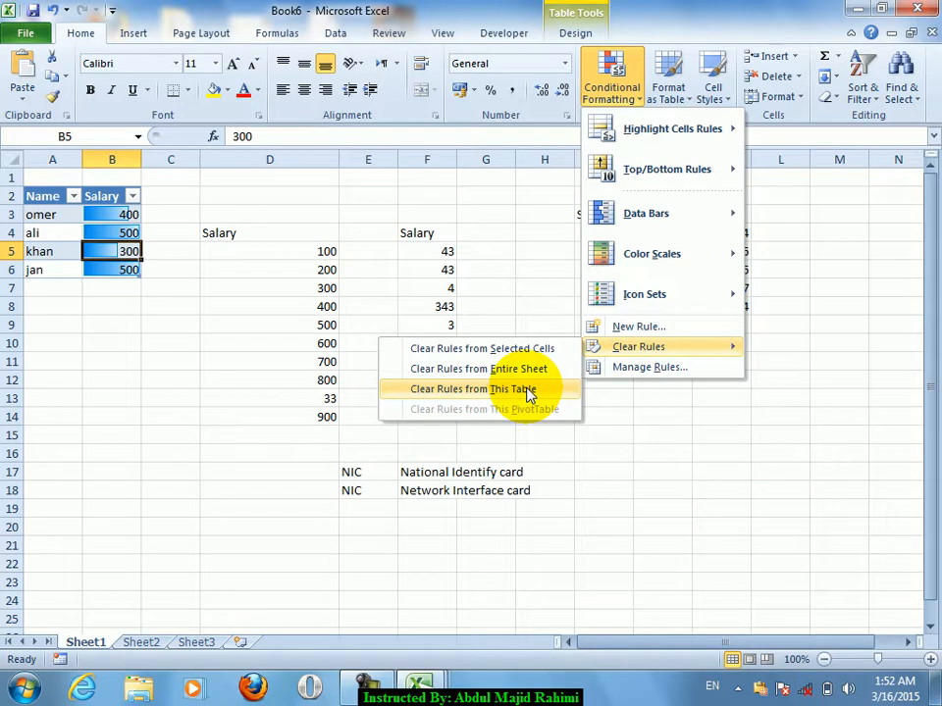
pyautogui.click(530, 391)
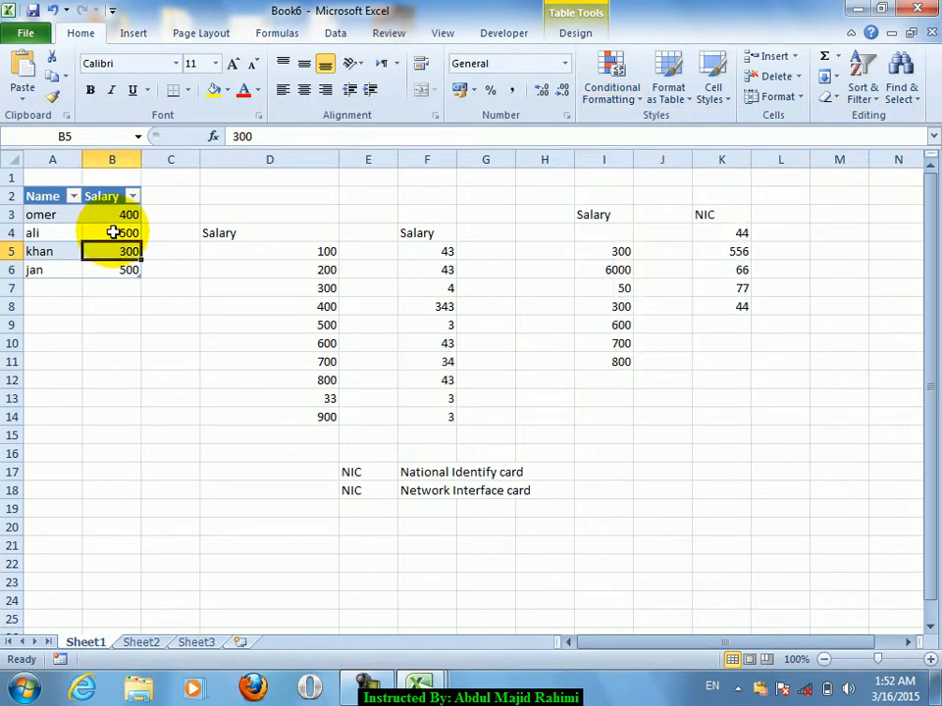
# Step: Undo the rule clearing, the data bars and the table conversion of A2:B6
pyautogui.hotkey('ctrl', 'z')
pyautogui.hotkey('ctrl', 'z')
pyautogui.hotkey('ctrl', 'z')
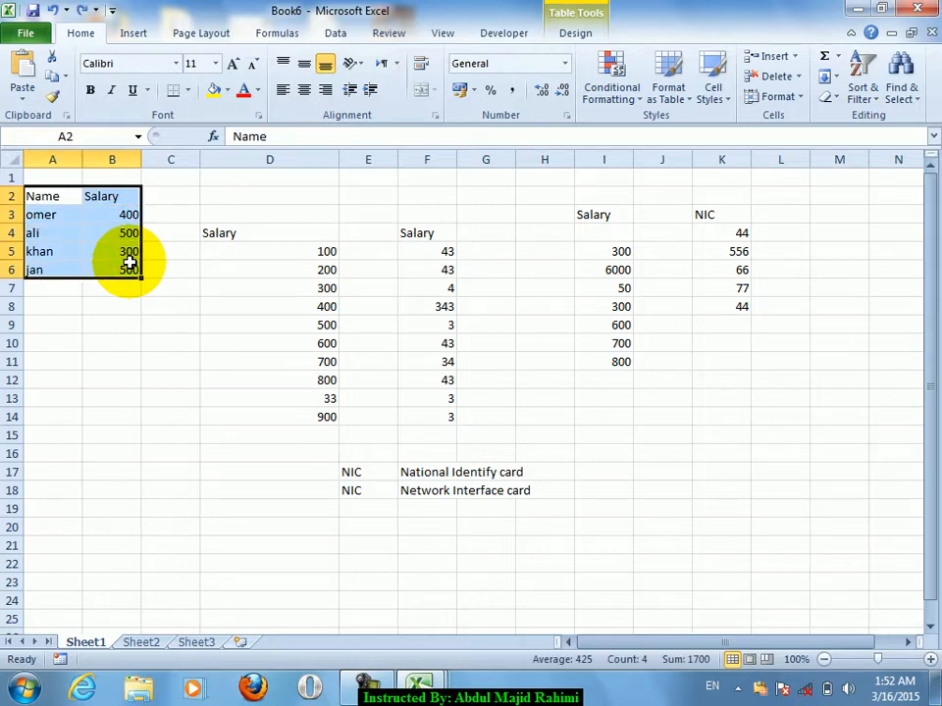
# Step: Create a PivotTable from the range A2:B6 on a new worksheet
pyautogui.moveTo(69, 196); pyautogui.dragTo(115, 269)
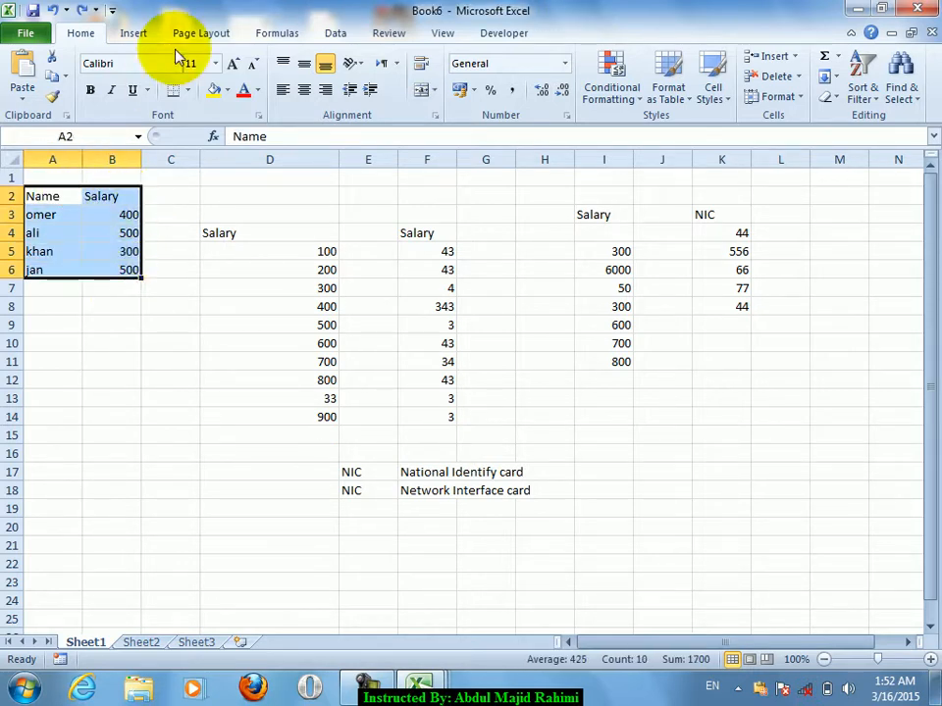
pyautogui.click(132, 34)
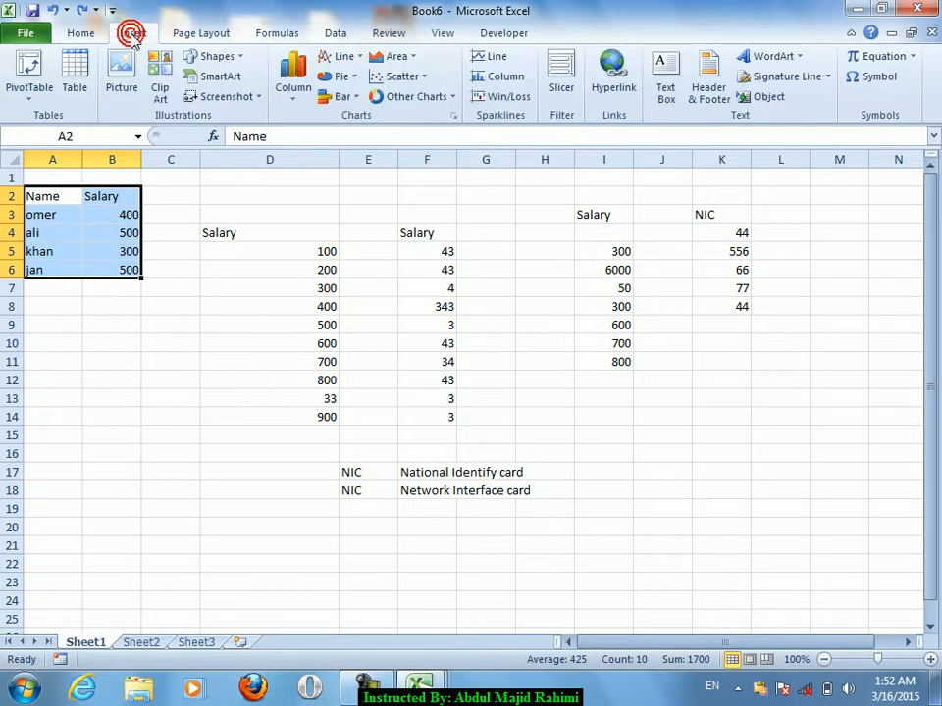
pyautogui.click(37, 103)
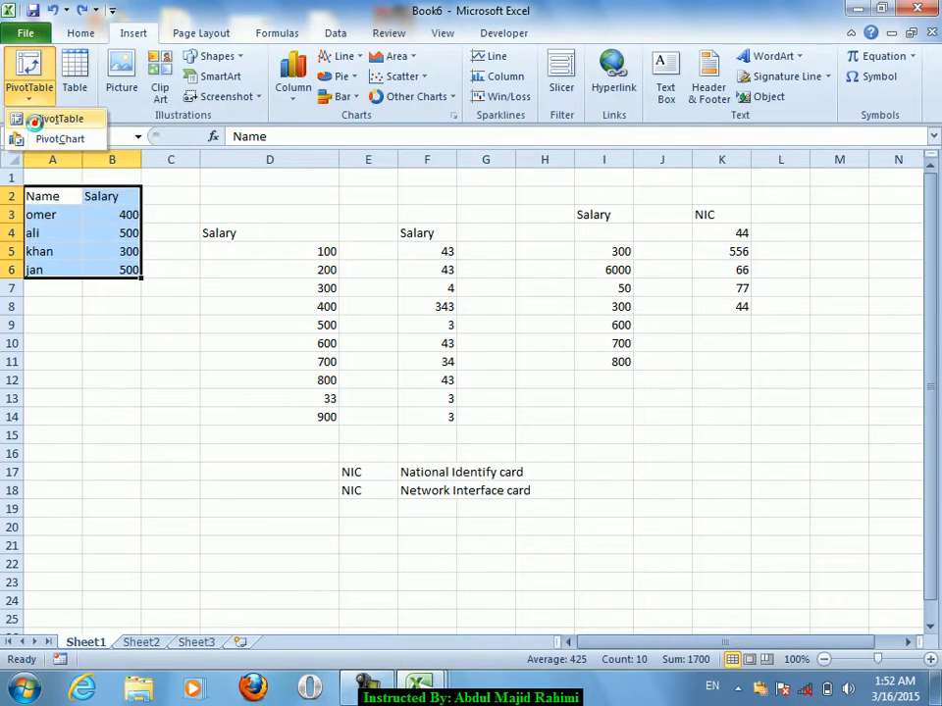
pyautogui.click(34, 120)
pyautogui.click(615, 385)
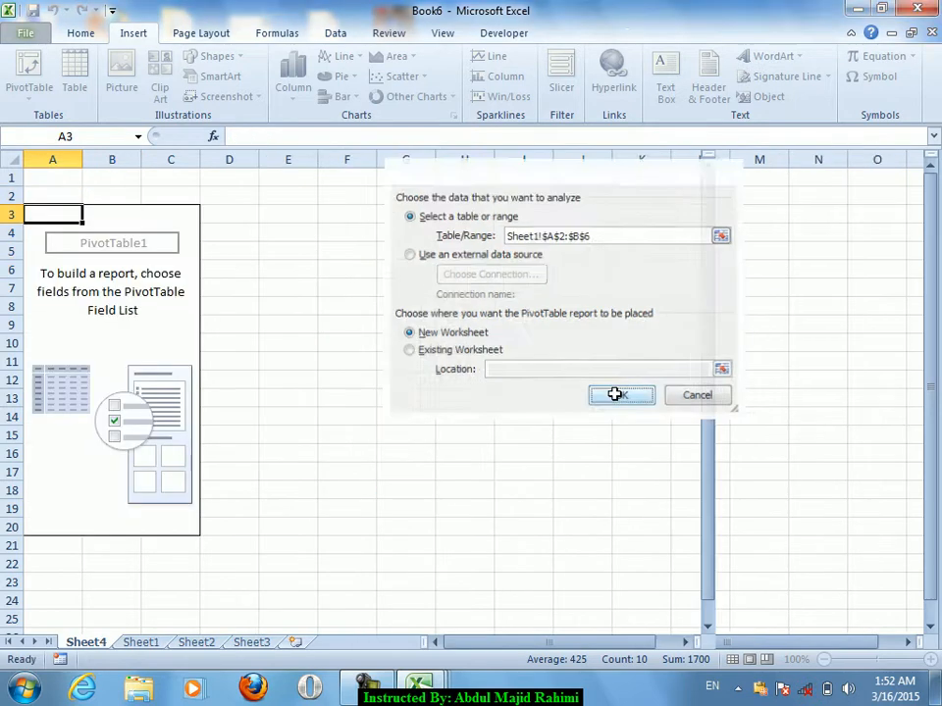
# Step: Add Name to the PivotTable's row labels and Salary to its values, and close the field list
pyautogui.moveTo(737, 215); pyautogui.dragTo(749, 559)
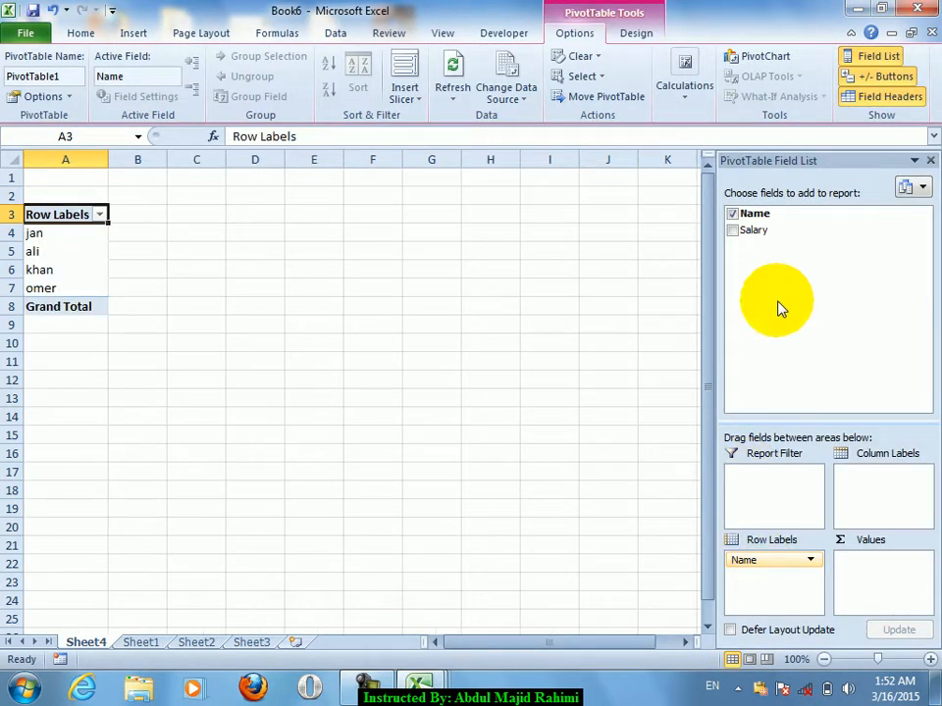
pyautogui.moveTo(746, 231); pyautogui.dragTo(852, 564)
pyautogui.click(930, 160)
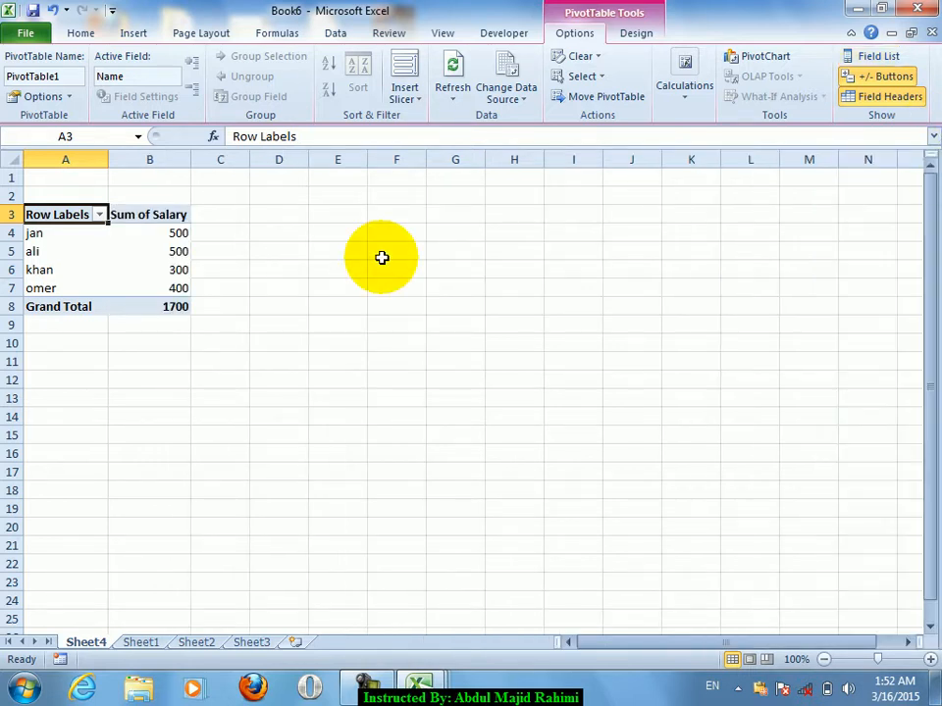
# Step: Apply the Red-Yellow-Green color scale to the PivotTable's Sum of Salary values in B4:B7
pyautogui.moveTo(180, 238); pyautogui.dragTo(183, 291)
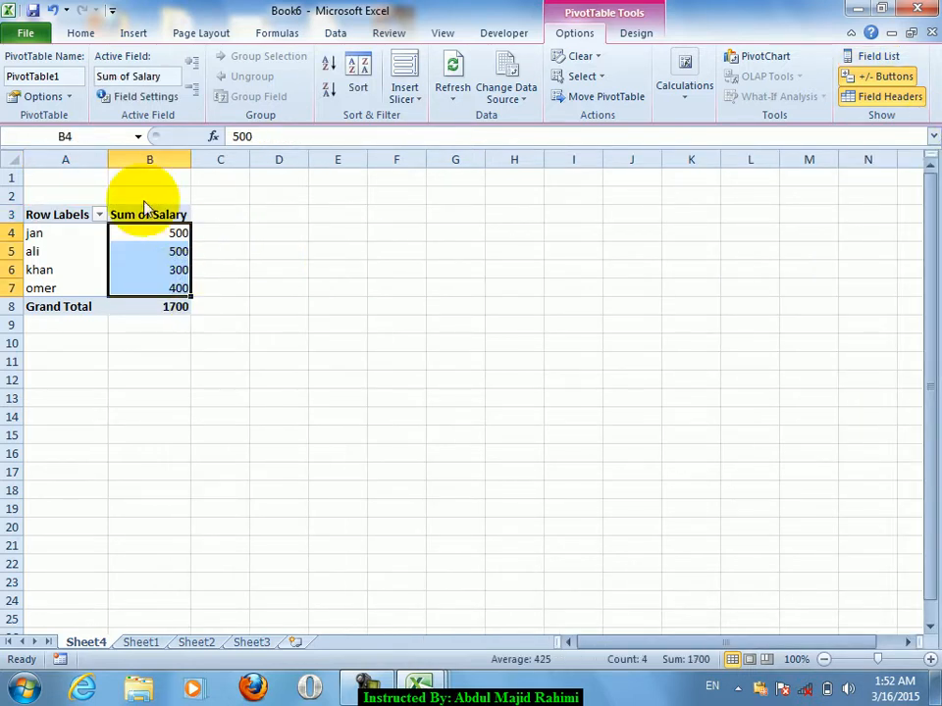
pyautogui.click(82, 32)
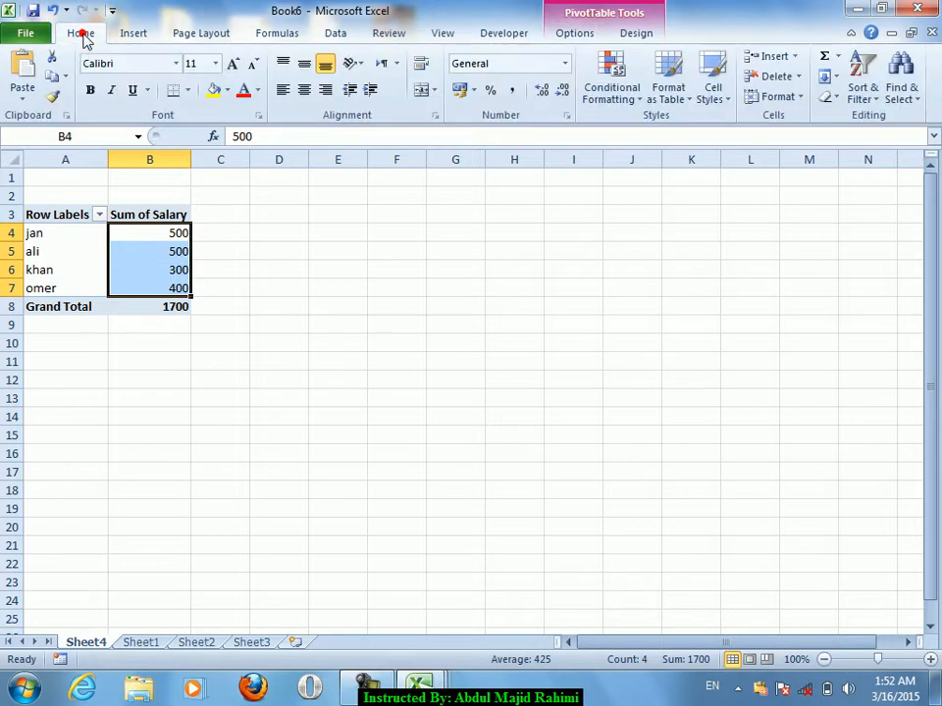
pyautogui.click(132, 39)
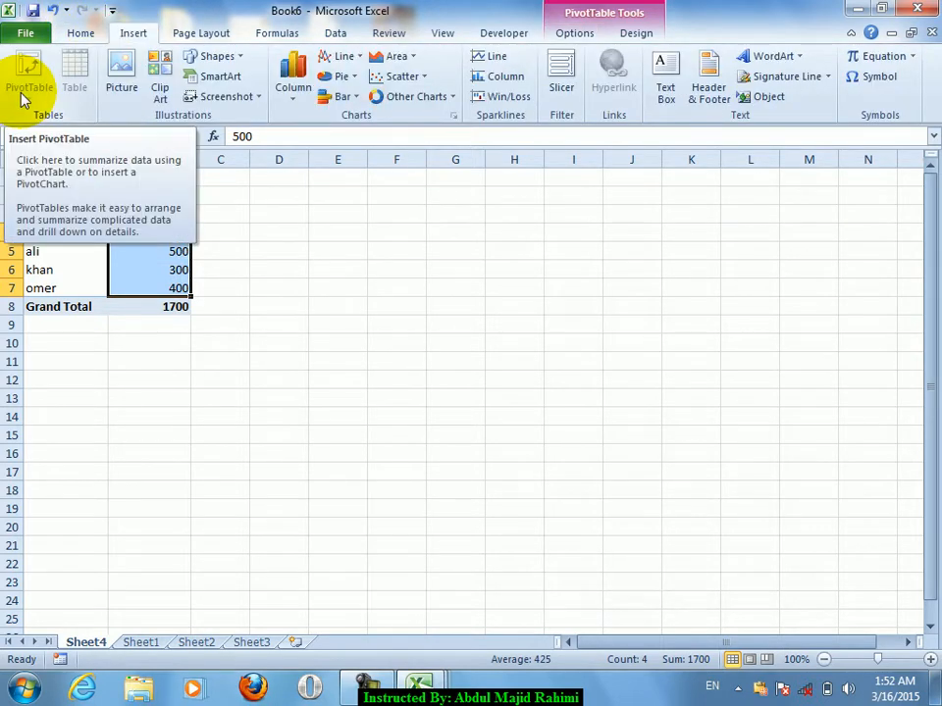
pyautogui.click(81, 34)
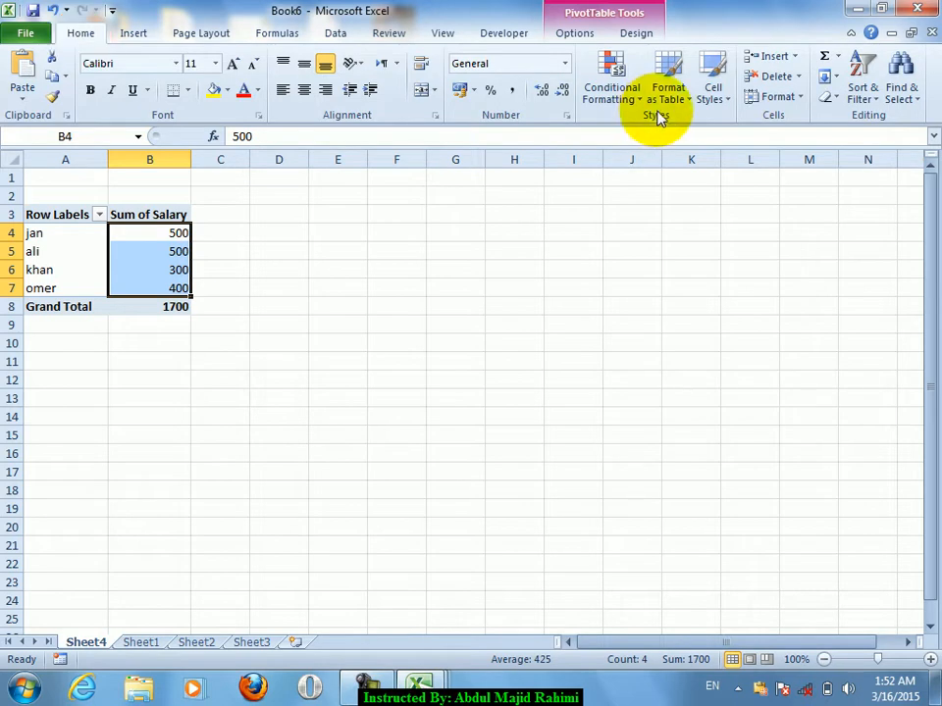
pyautogui.click(633, 93)
pyautogui.moveTo(668, 254)
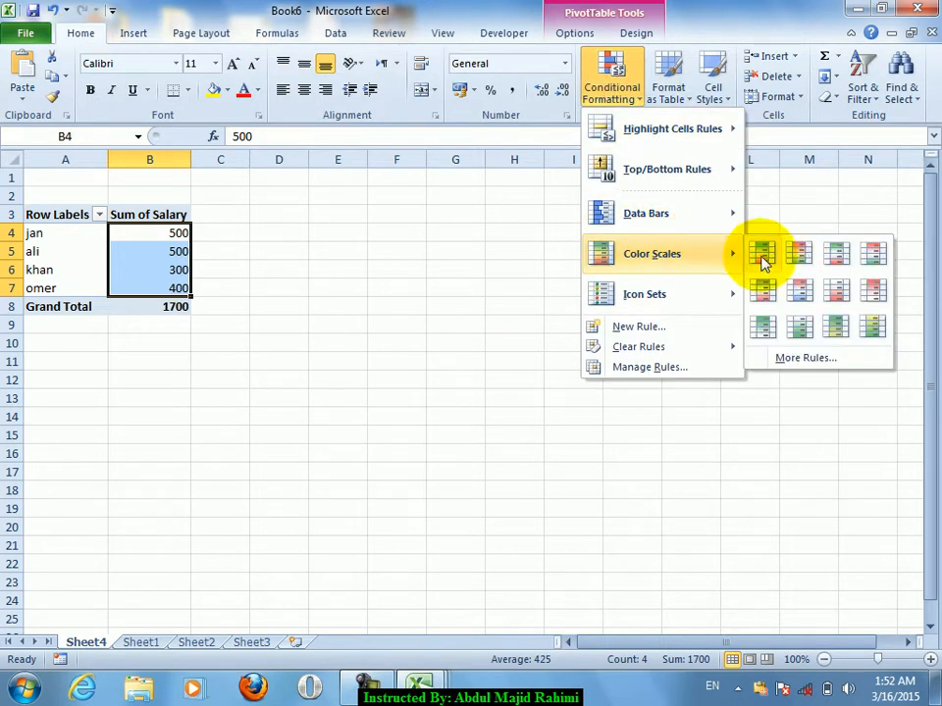
pyautogui.click(797, 257)
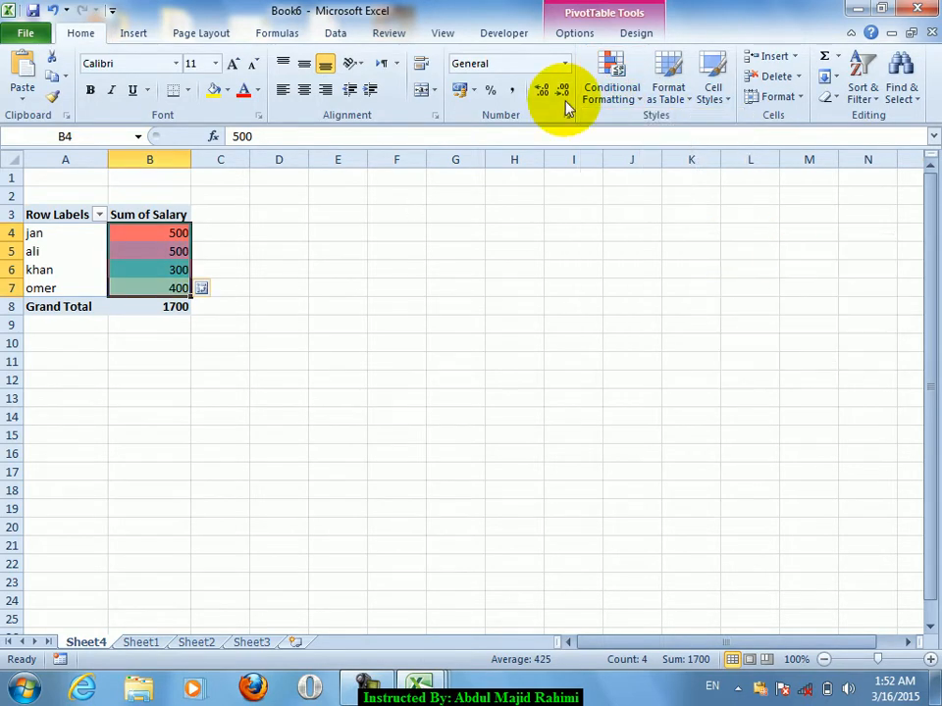
pyautogui.click(269, 298)
# Step: Clear the conditional formatting rules from only this PivotTable
pyautogui.click(614, 94)
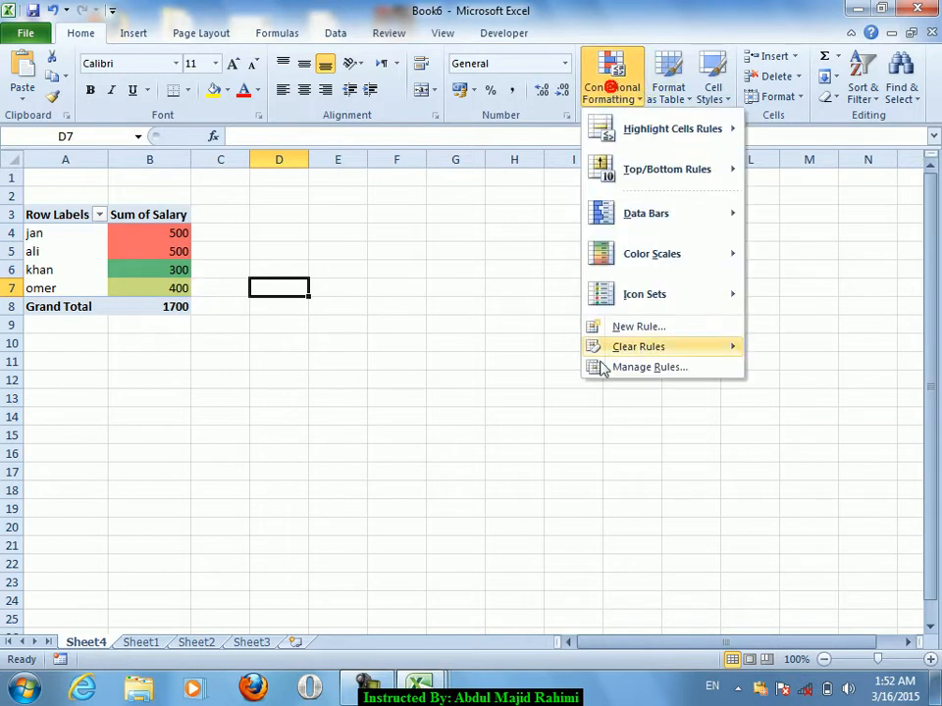
pyautogui.moveTo(647, 349)
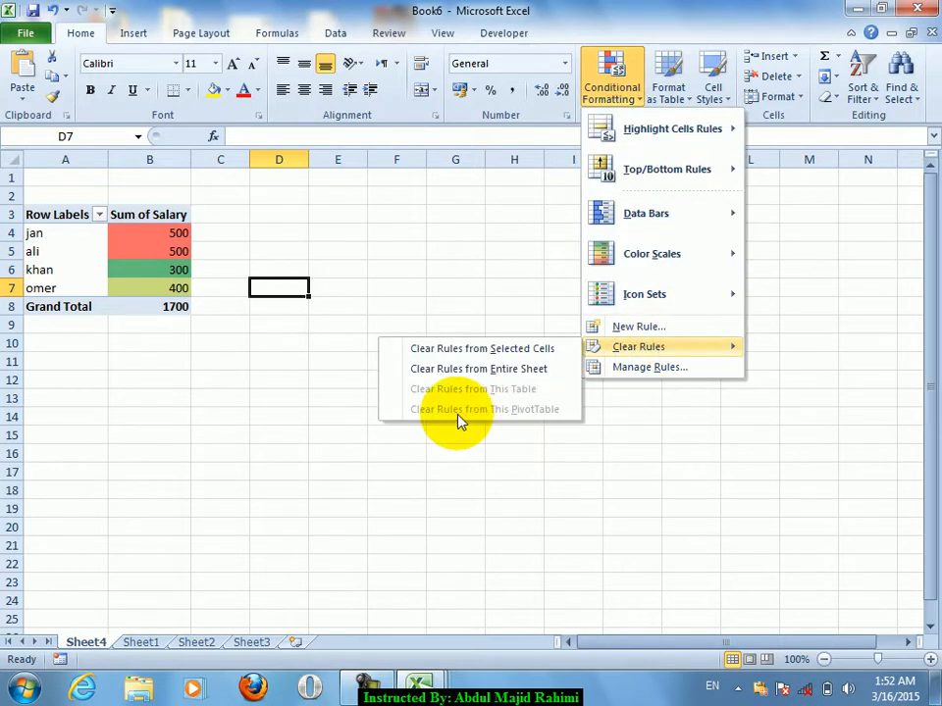
pyautogui.click(528, 410)
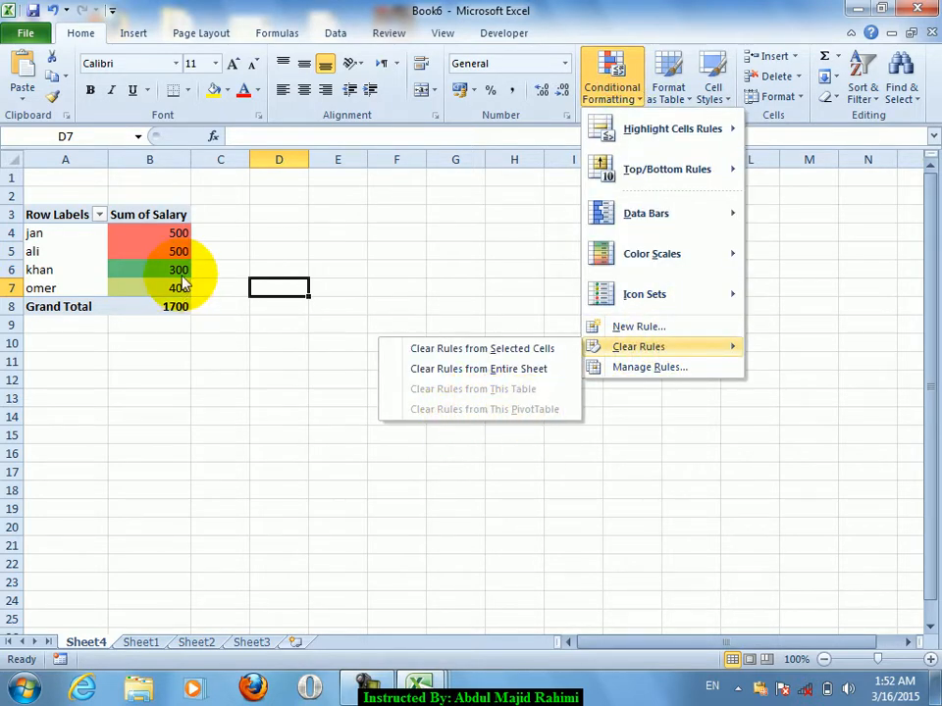
pyautogui.click(181, 275)
pyautogui.click(181, 274)
pyautogui.click(610, 90)
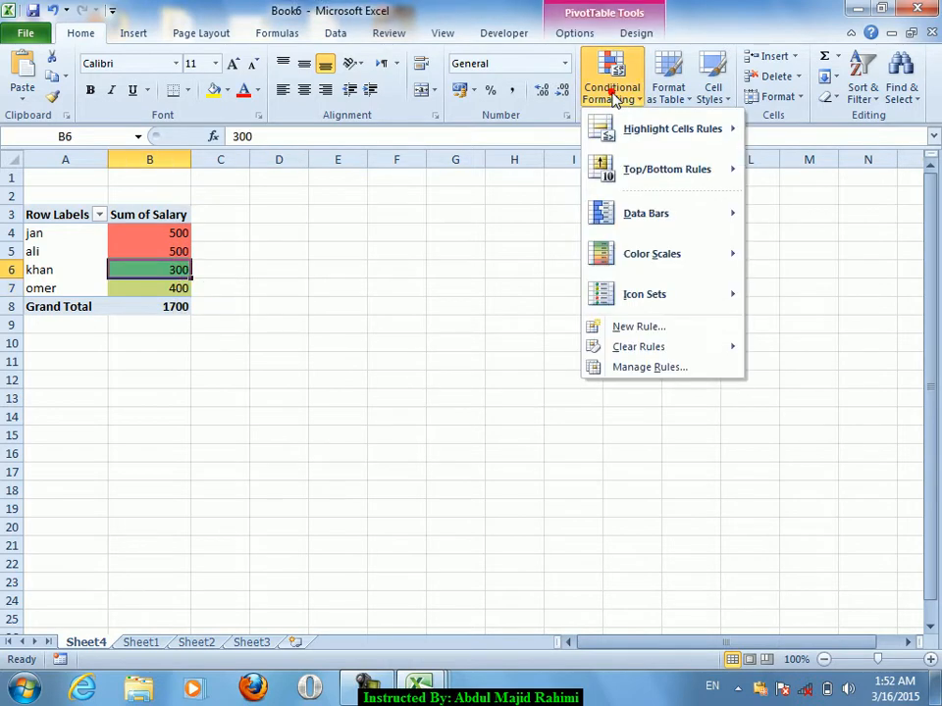
pyautogui.moveTo(599, 351)
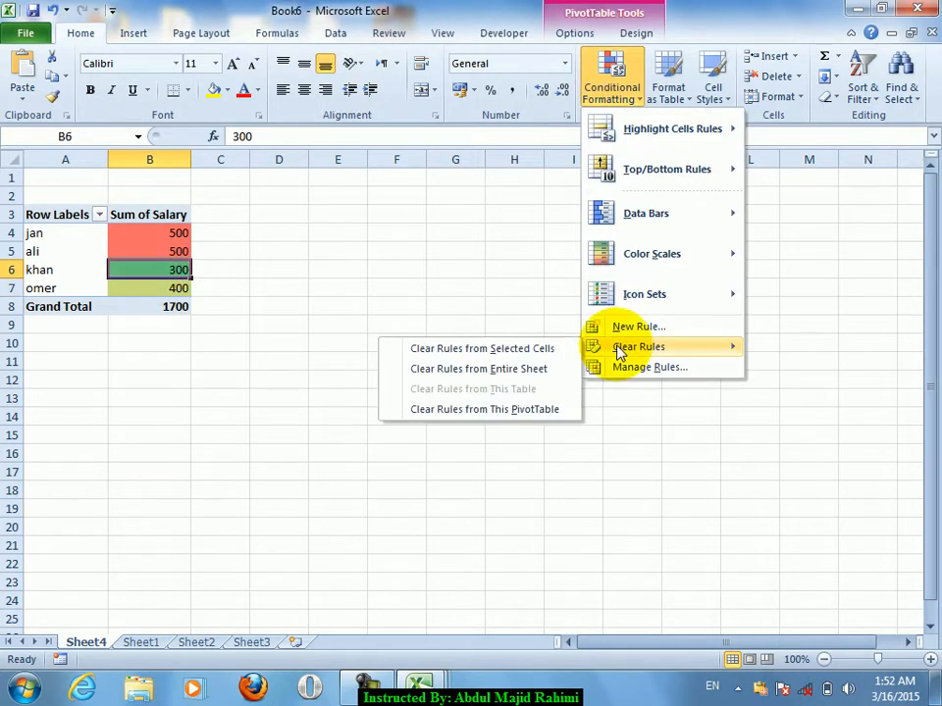
pyautogui.click(546, 409)
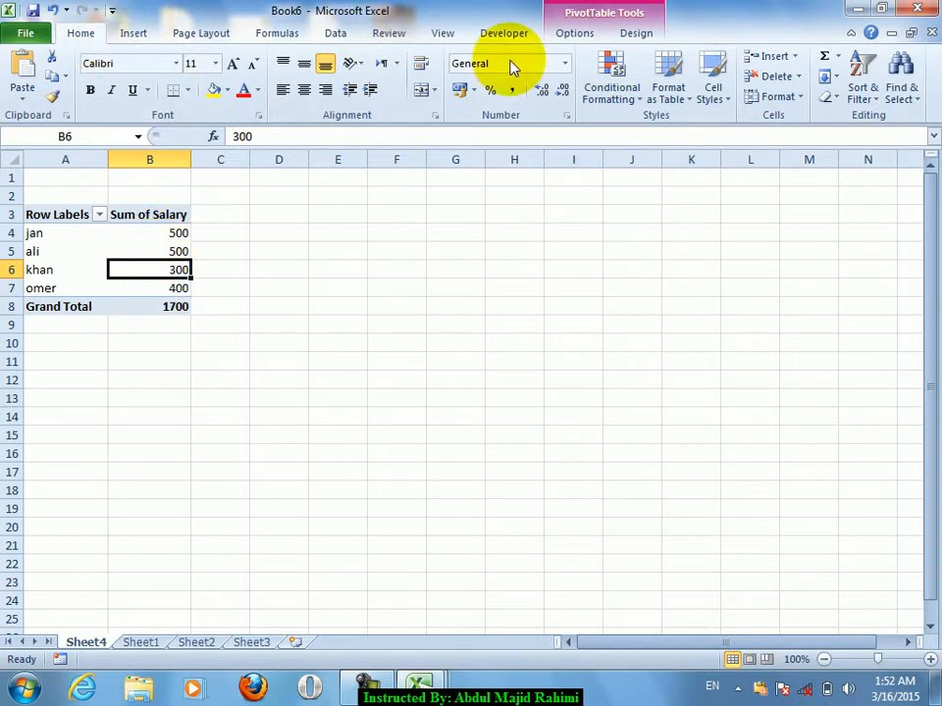
pyautogui.click(608, 94)
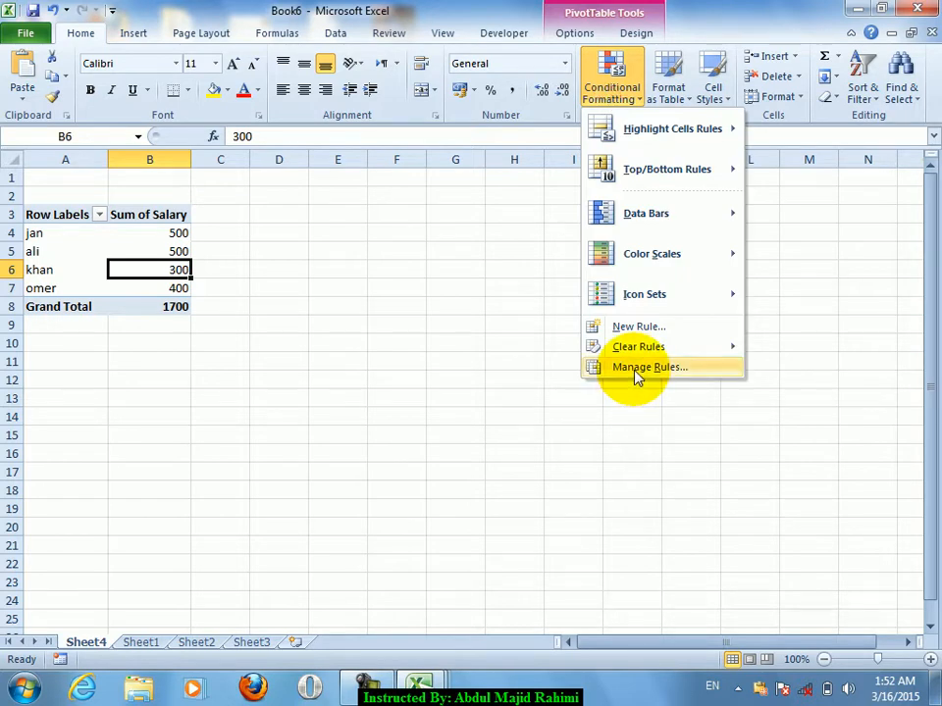
pyautogui.moveTo(645, 355)
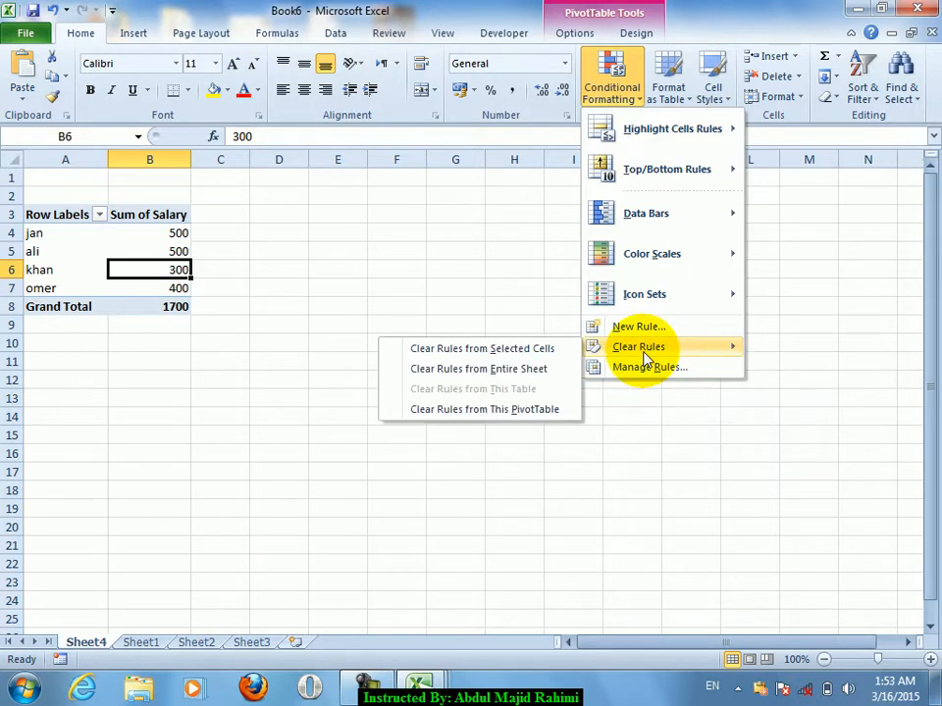
# Step: Filter the PivotTable's row labels to show only the last person in the list
pyautogui.click(102, 212)
pyautogui.click(100, 214)
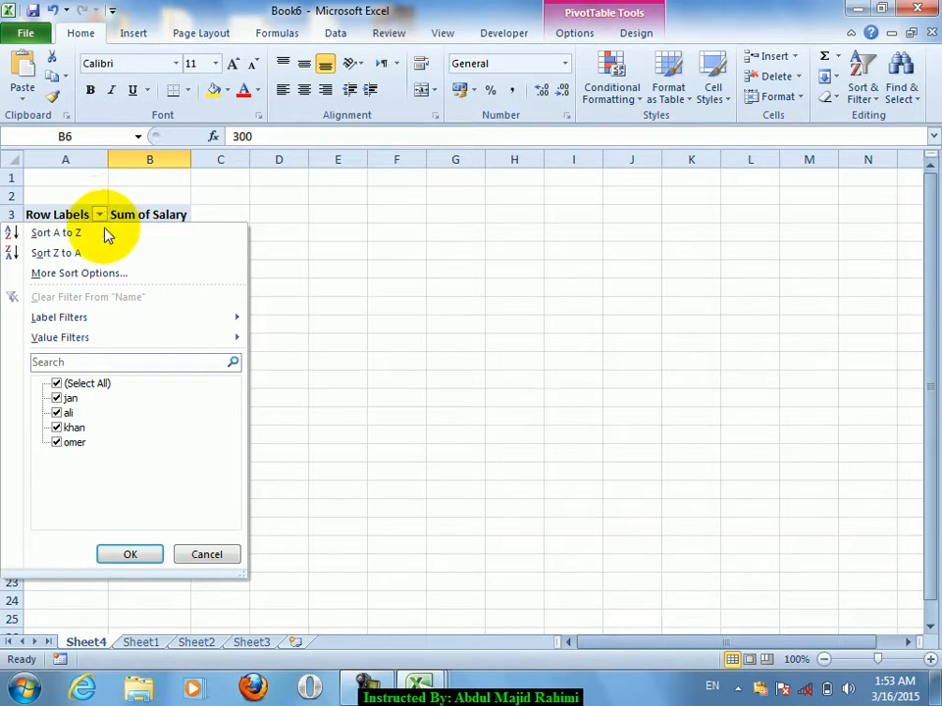
pyautogui.click(74, 362)
pyautogui.write('omer')
pyautogui.press('Return')
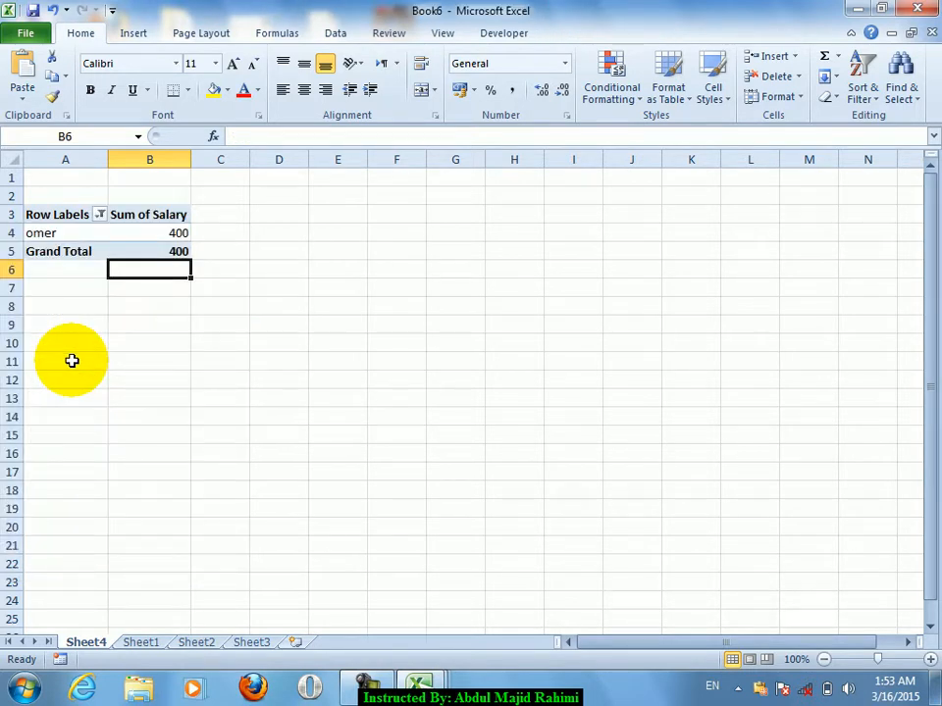
# Step: Restore all names in the PivotTable's row labels filter with Select All
pyautogui.click(98, 216)
pyautogui.click(56, 383)
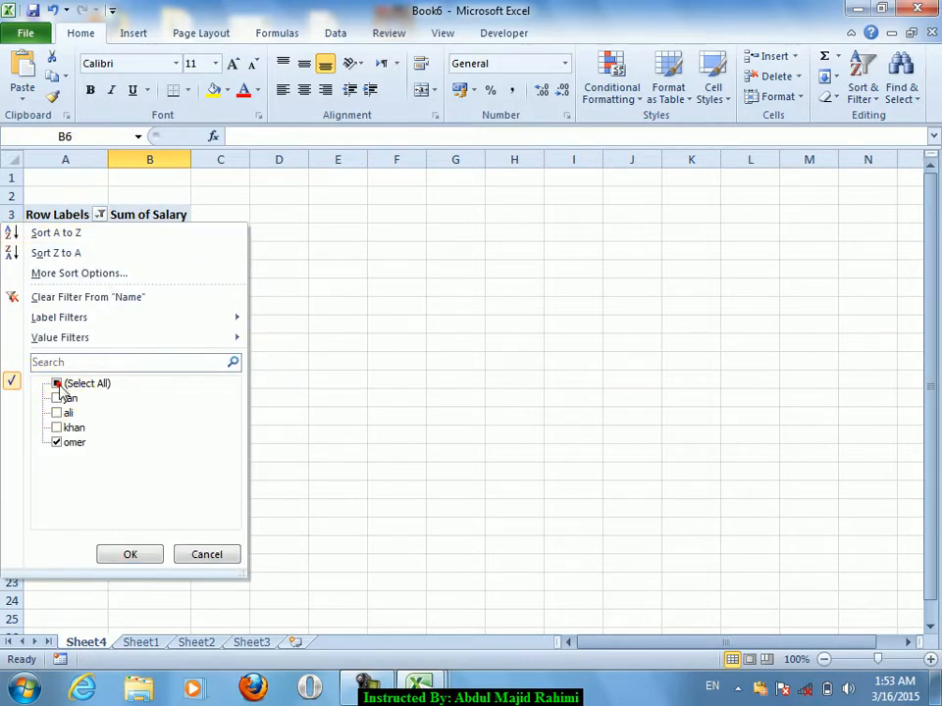
pyautogui.click(127, 554)
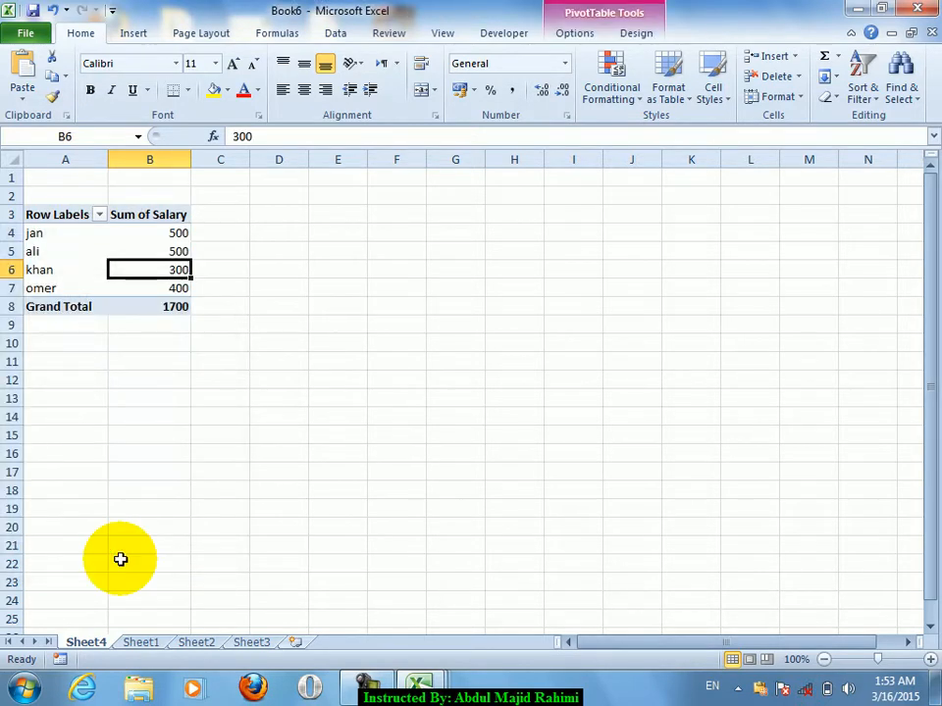
# Step: Create a new blank workbook
pyautogui.click(135, 35)
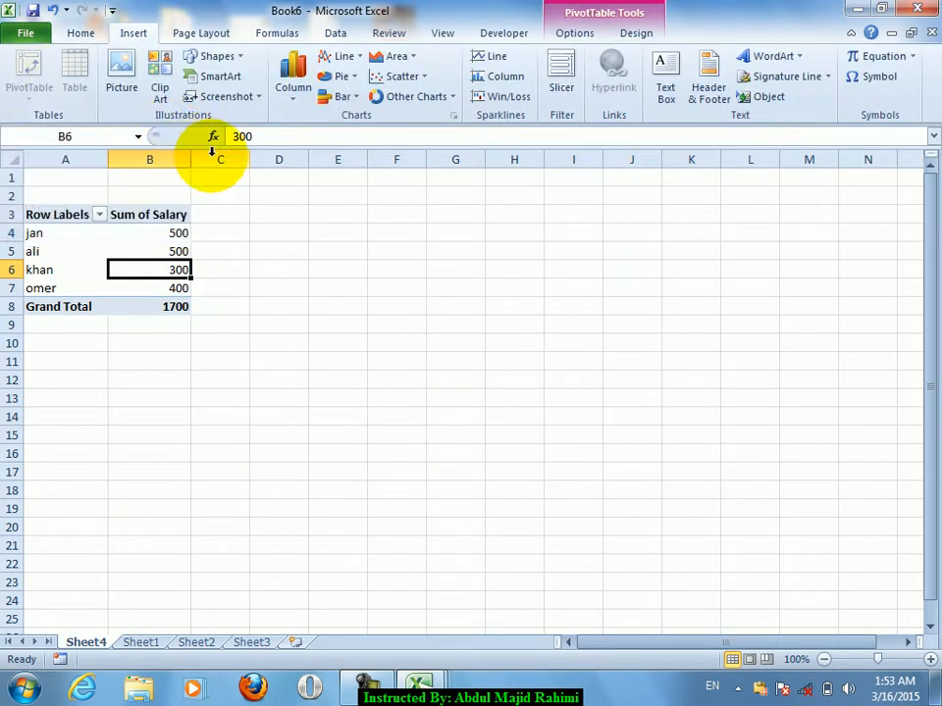
pyautogui.click(202, 231)
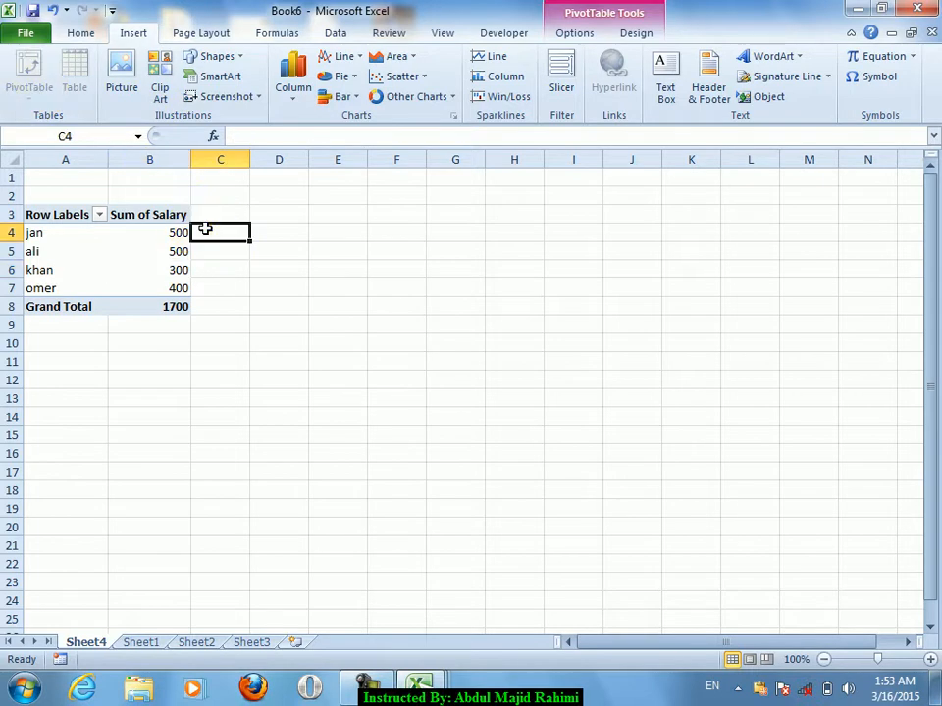
pyautogui.click(324, 269)
pyautogui.hotkey('ctrl', 'n')
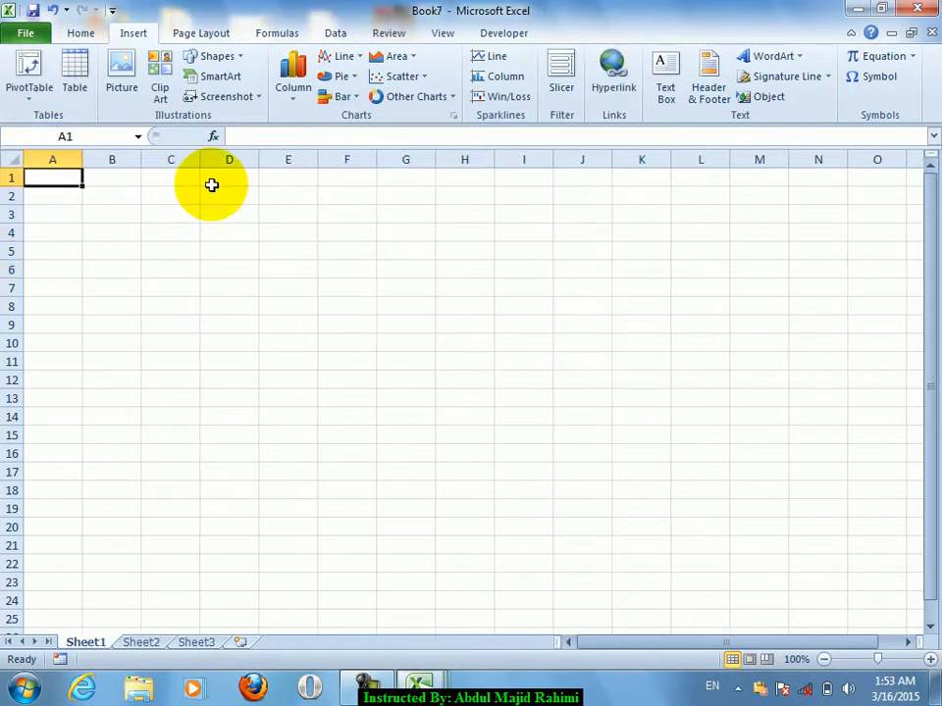
# Step: Enter the heading Salary in cell D3 of the new workbook
pyautogui.click(82, 36)
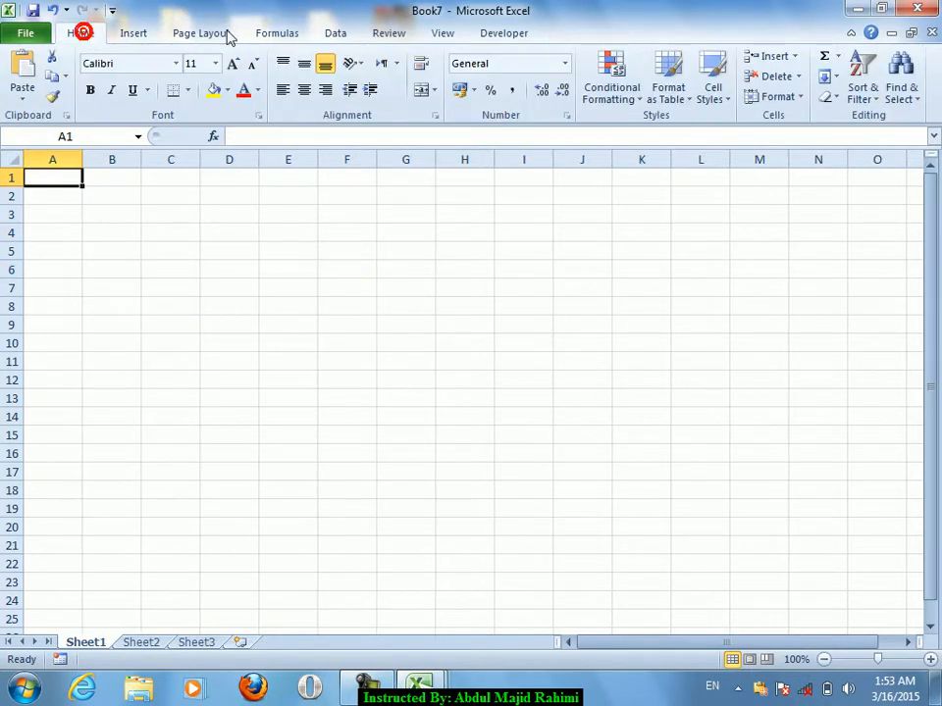
pyautogui.click(612, 98)
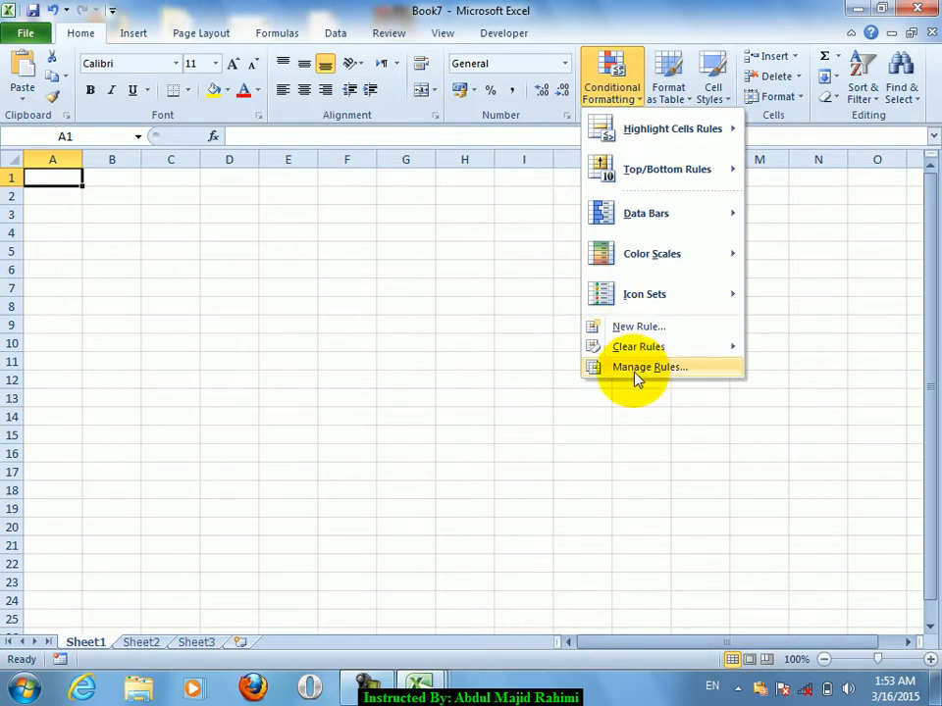
pyautogui.click(226, 218)
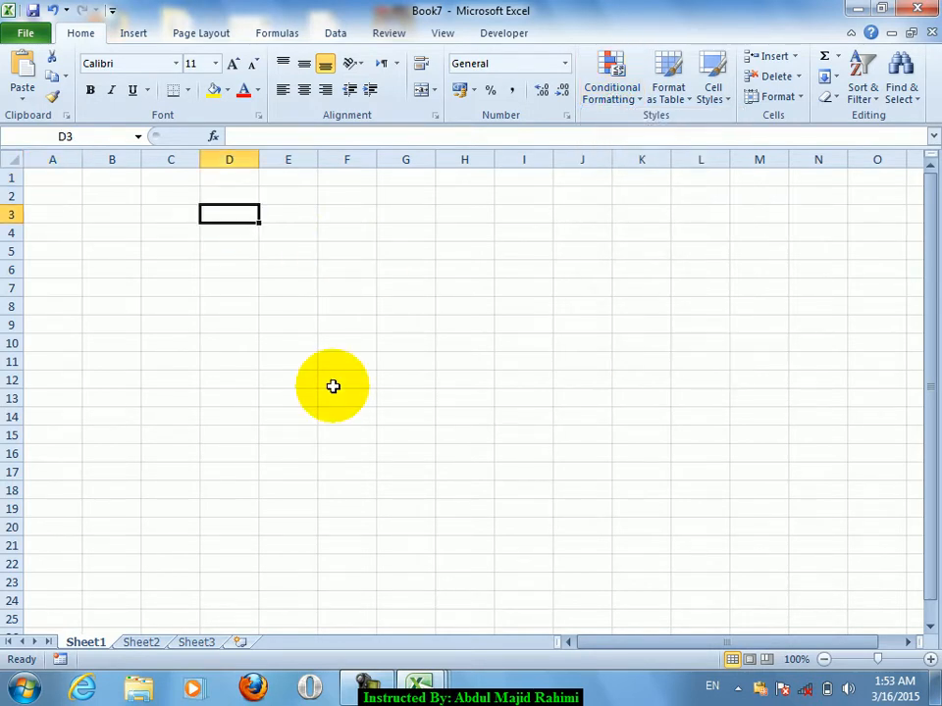
pyautogui.write('Sa')
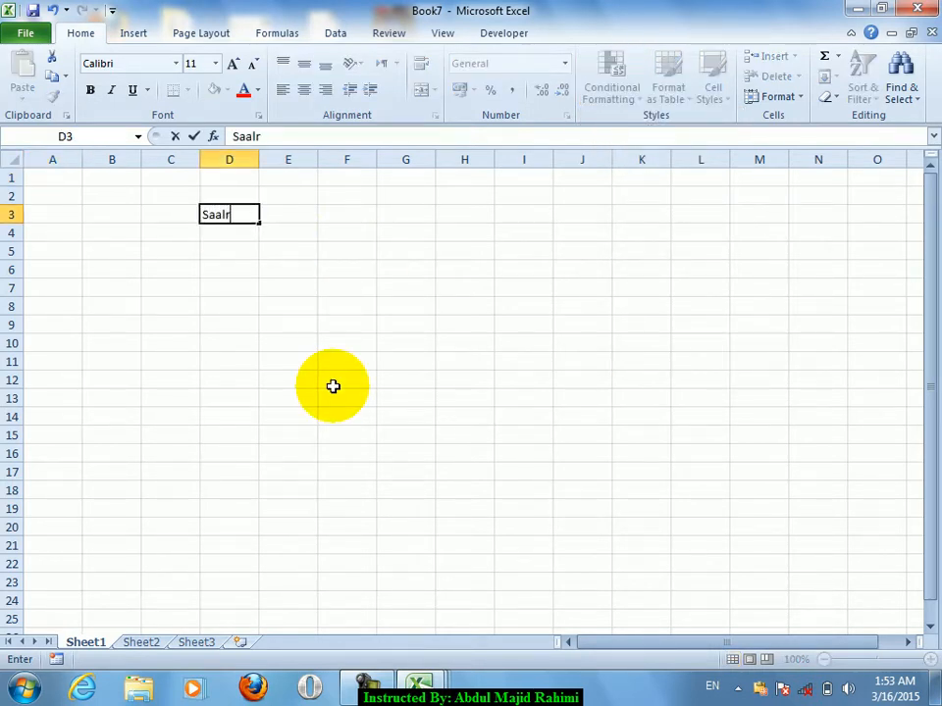
pyautogui.write('lary')
pyautogui.press('Return')
# Step: Start a new rule in the Conditional Formatting Rules Manager for D4:D19, covering cell values greater than or equal to 10000
pyautogui.hotkey('shift', 'Down')
pyautogui.hotkey('shift', 'Down')
pyautogui.hotkey('shift', 'Down')
pyautogui.hotkey('shift', 'Down')
pyautogui.hotkey('shift', 'Down')
pyautogui.hotkey('shift', 'Down')
pyautogui.hotkey('shift', 'Down')
pyautogui.hotkey('shift', 'Down')
pyautogui.hotkey('shift', 'Down')
pyautogui.hotkey('shift', 'Down')
pyautogui.hotkey('shift', 'Down')
pyautogui.hotkey('shift', 'Down')
pyautogui.hotkey('shift', 'Down')
pyautogui.hotkey('shift', 'Down')
pyautogui.hotkey('shift', 'Down')
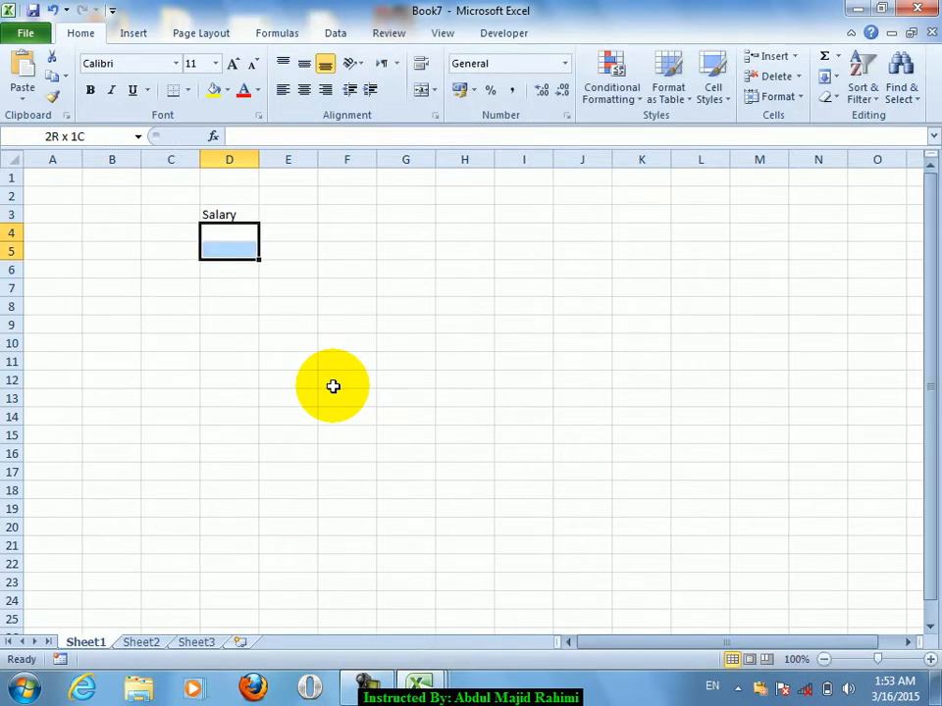
pyautogui.click(610, 81)
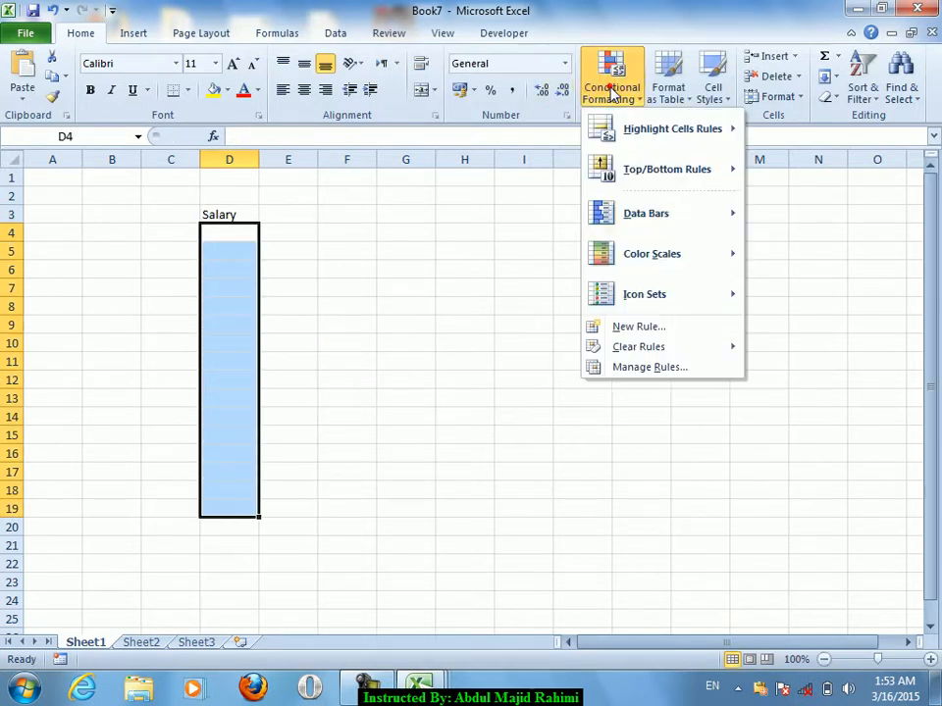
pyautogui.click(631, 363)
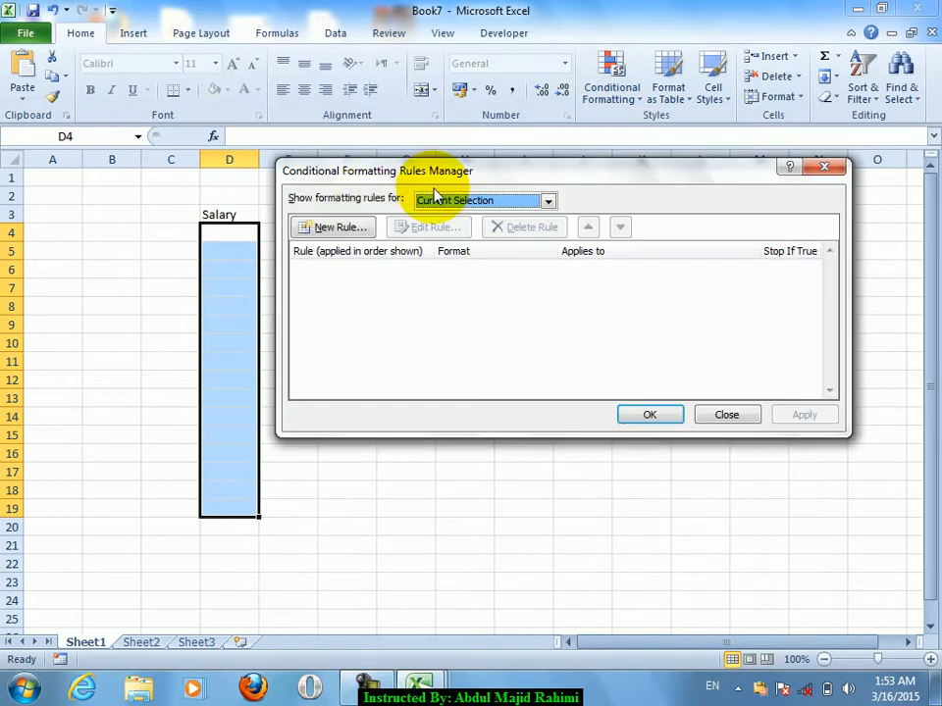
pyautogui.click(332, 229)
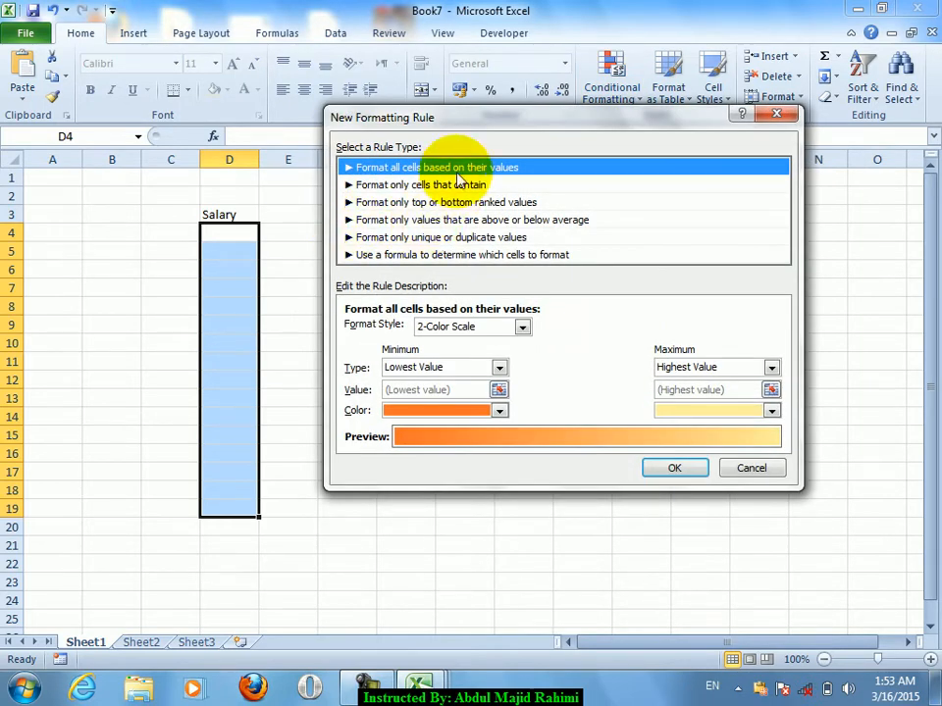
pyautogui.click(439, 184)
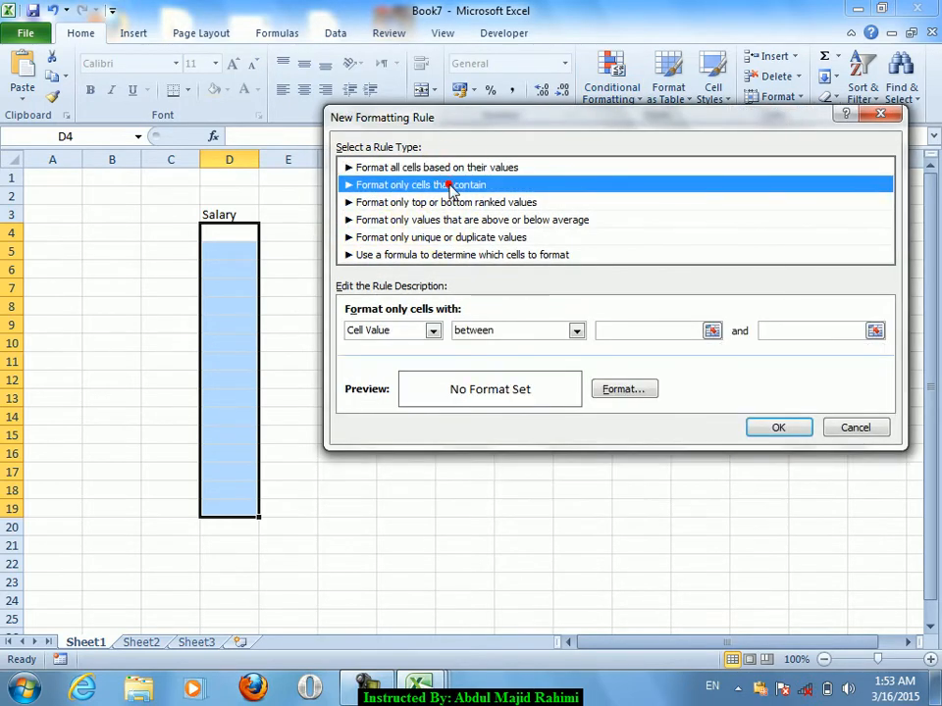
pyautogui.click(499, 331)
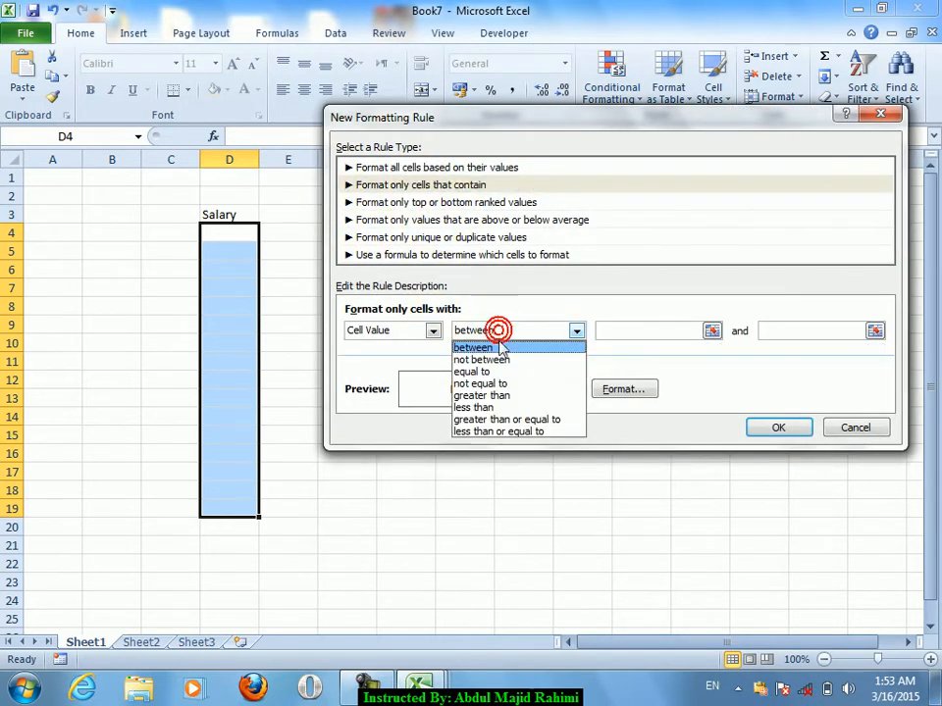
pyautogui.click(475, 419)
pyautogui.click(658, 329)
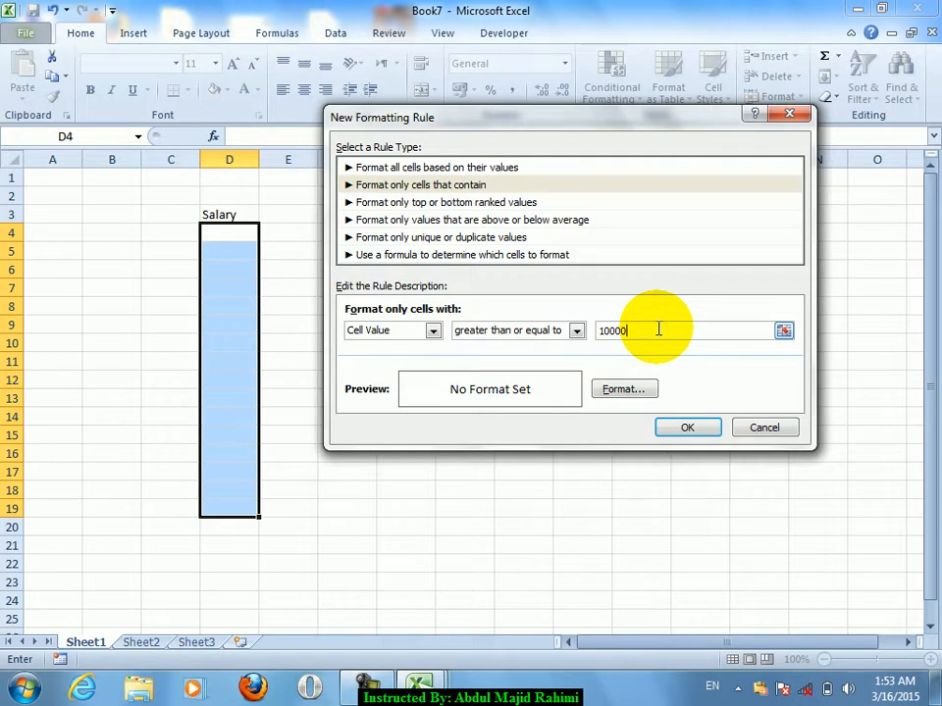
# Step: Format the 10000 rule with a bold italic font in red and add it to the rules list
pyautogui.click(624, 392)
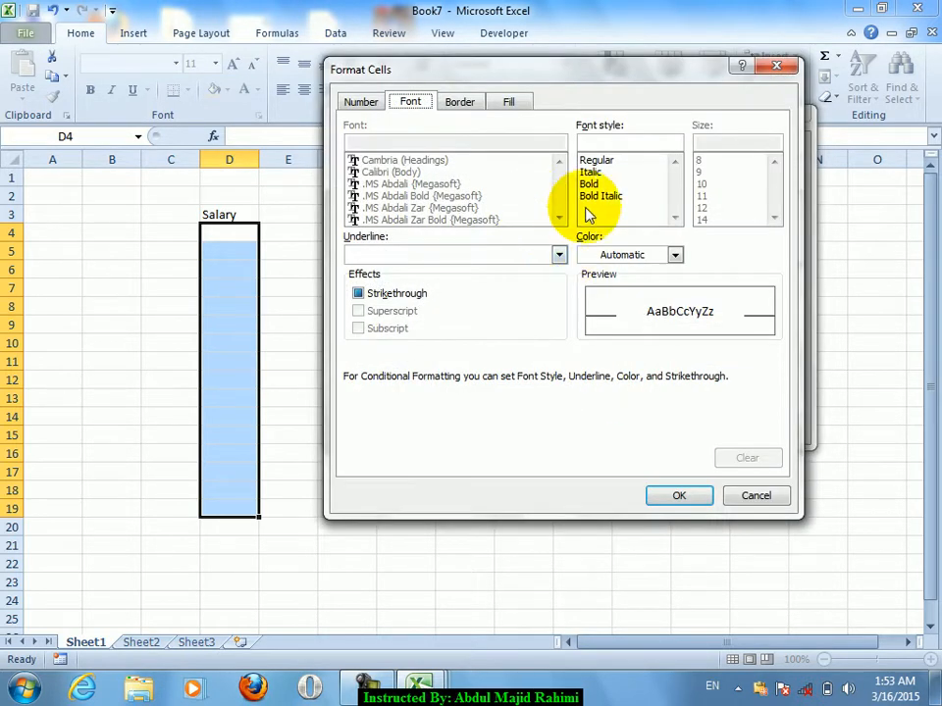
pyautogui.click(608, 196)
pyautogui.click(636, 255)
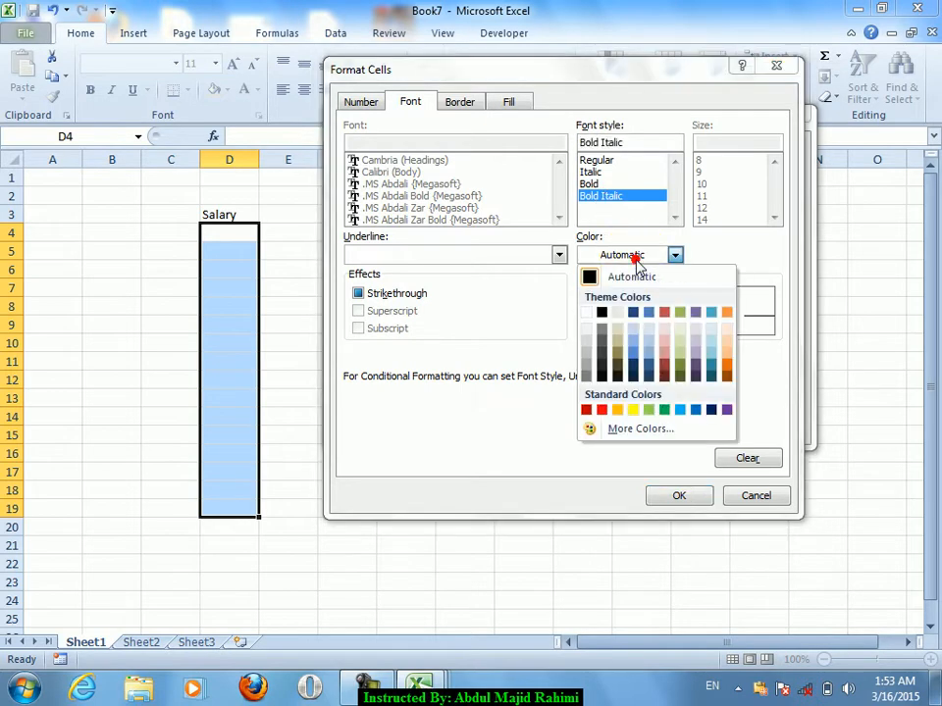
pyautogui.click(601, 409)
pyautogui.click(675, 495)
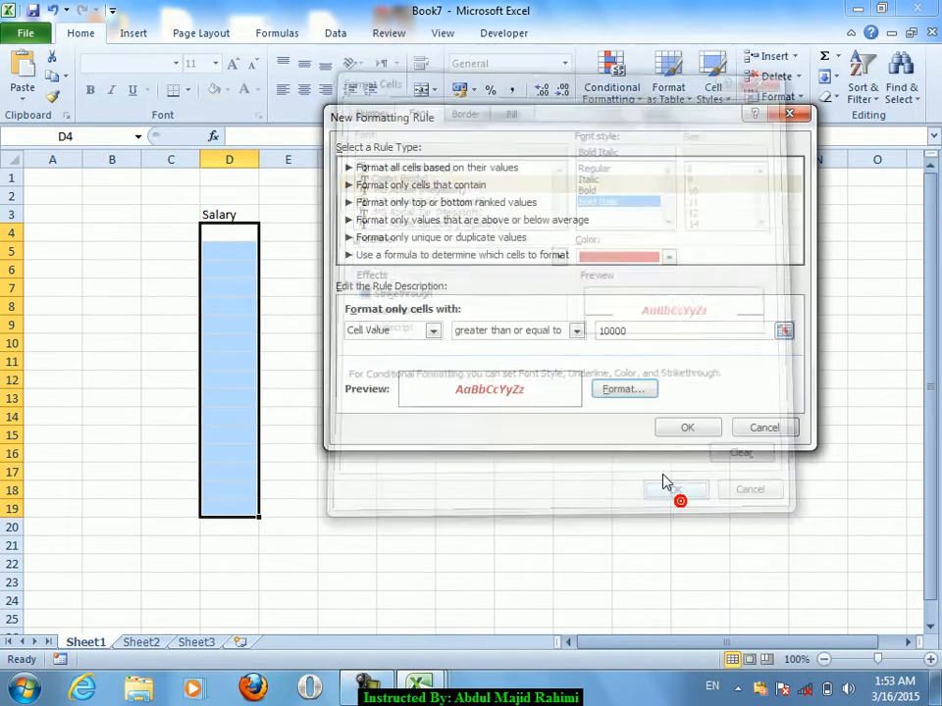
pyautogui.click(691, 426)
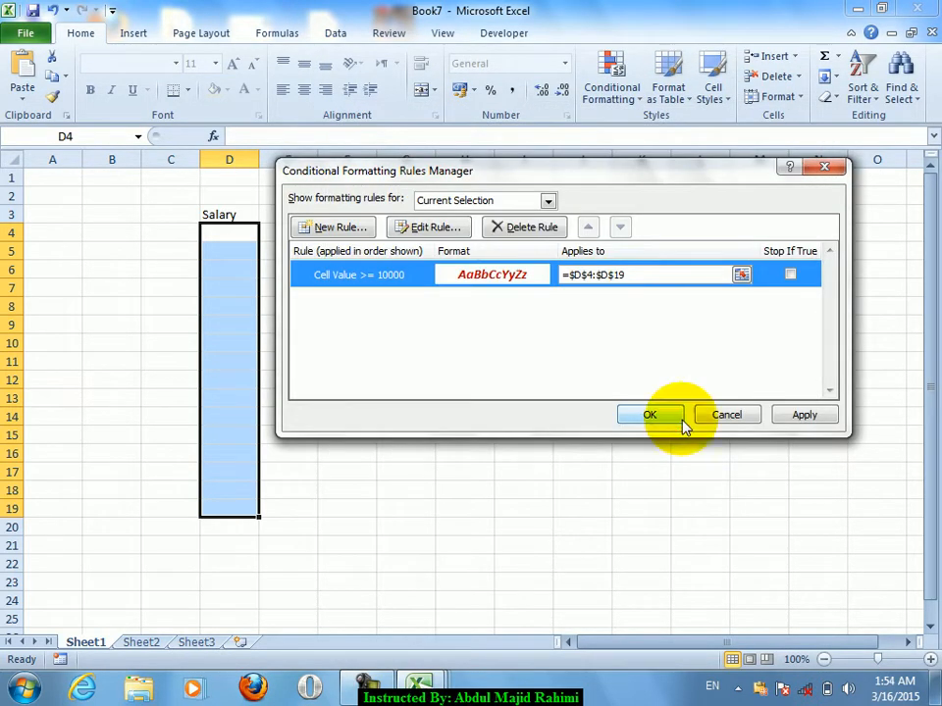
# Step: Start a second rule for the same range that formats only cells with a value less than 0
pyautogui.click(341, 228)
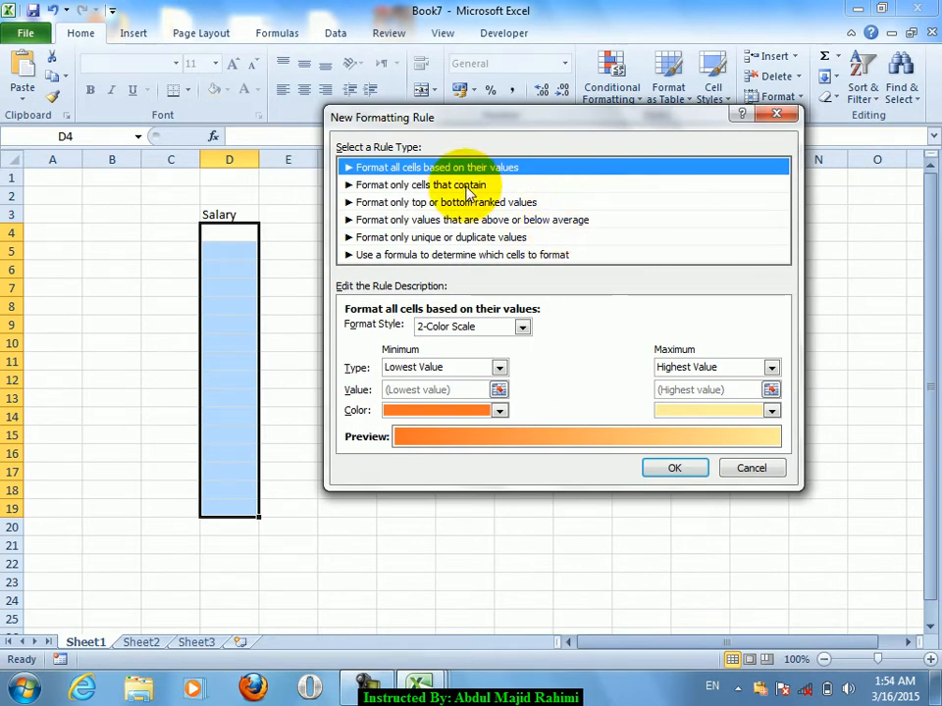
pyautogui.click(467, 186)
pyautogui.click(574, 327)
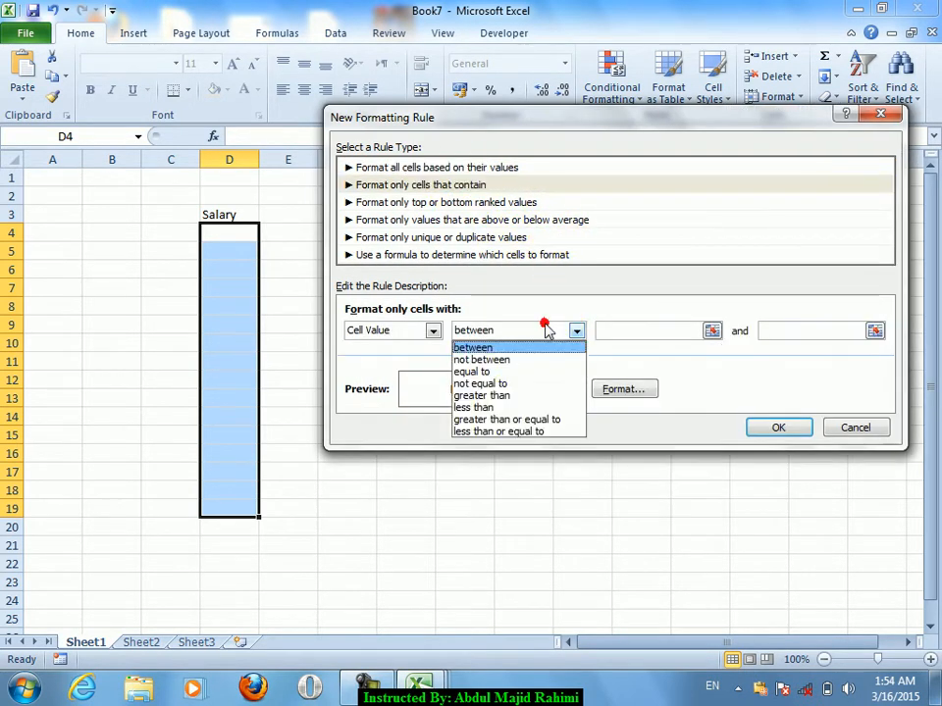
pyautogui.click(517, 408)
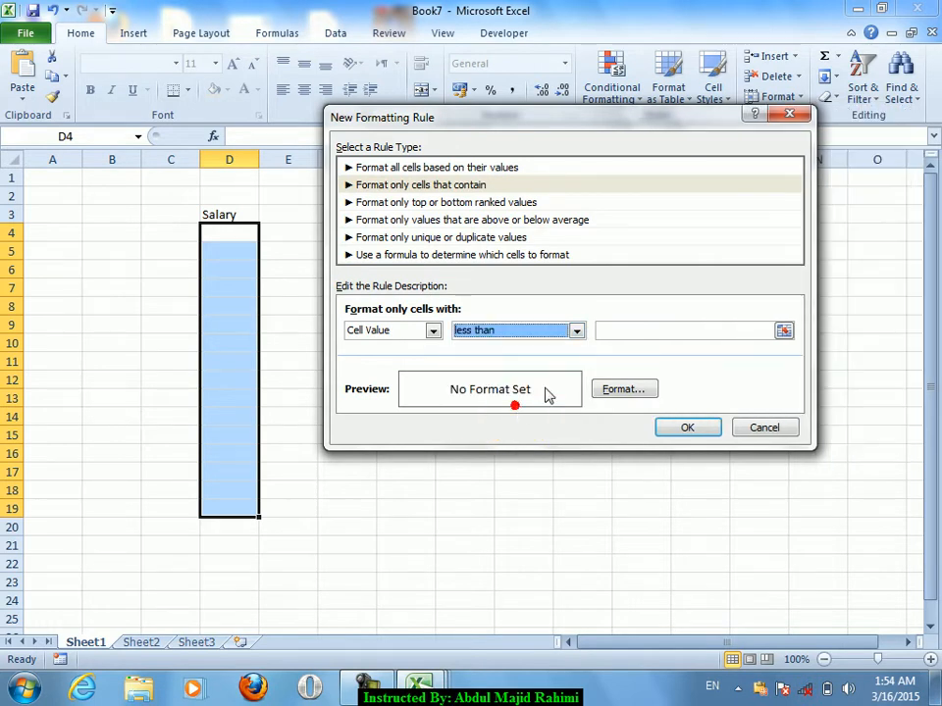
pyautogui.click(643, 332)
pyautogui.write('0')
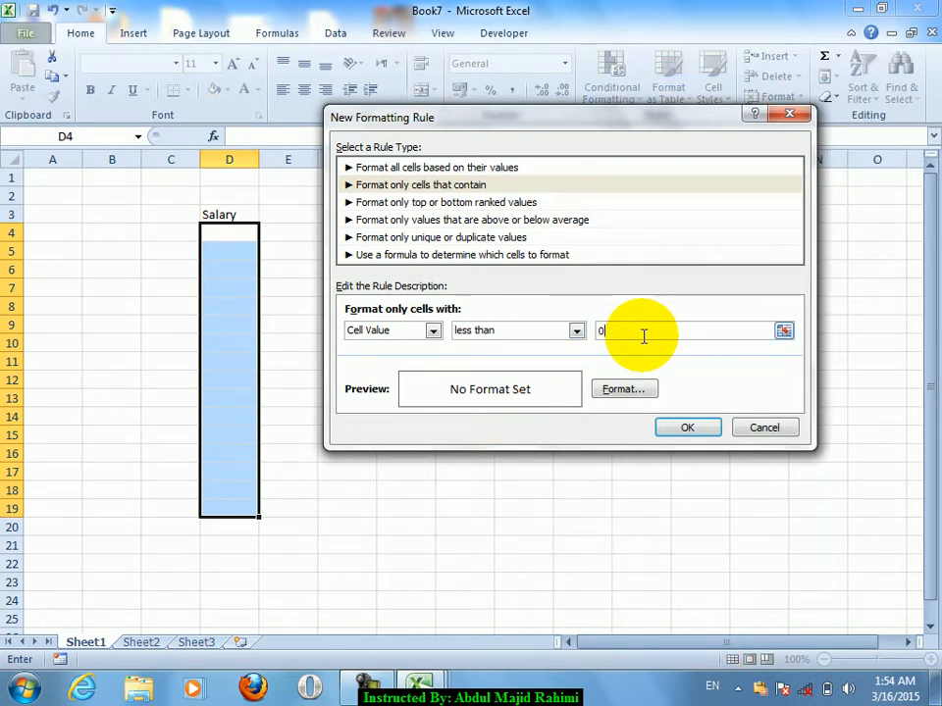
# Step: Format the less-than-0 rule with a bold italic green font, and apply the rules to D4:D19
pyautogui.click(624, 390)
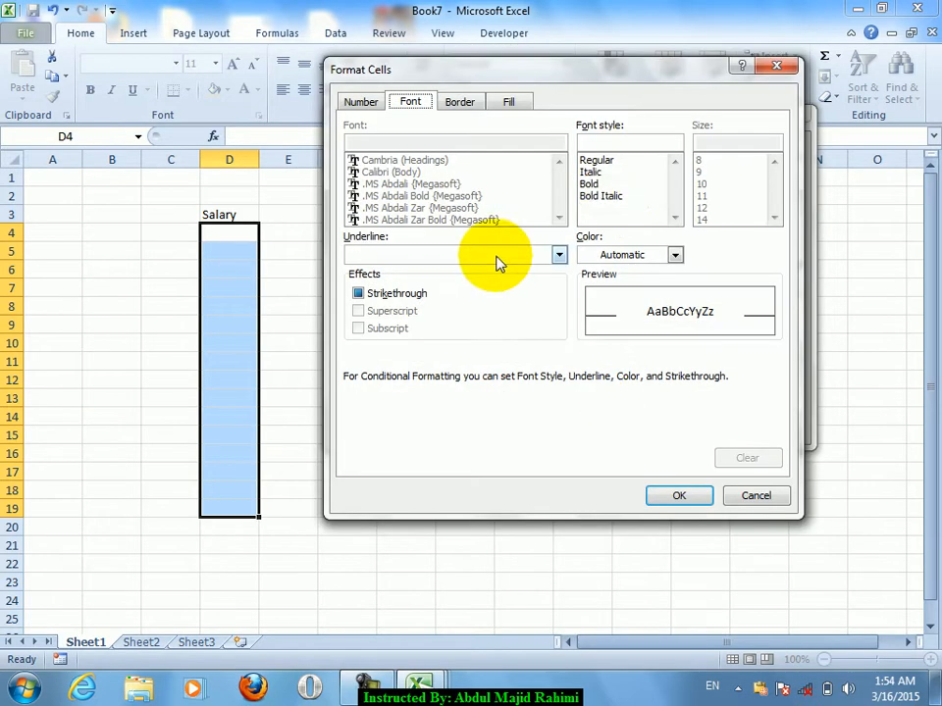
pyautogui.click(620, 197)
pyautogui.click(631, 255)
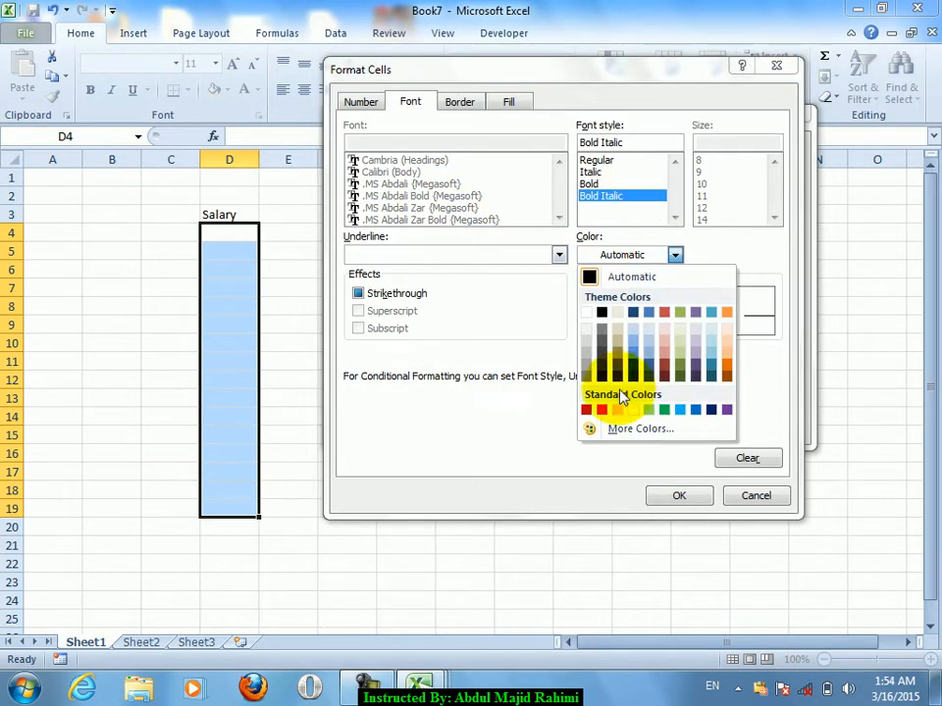
pyautogui.click(586, 409)
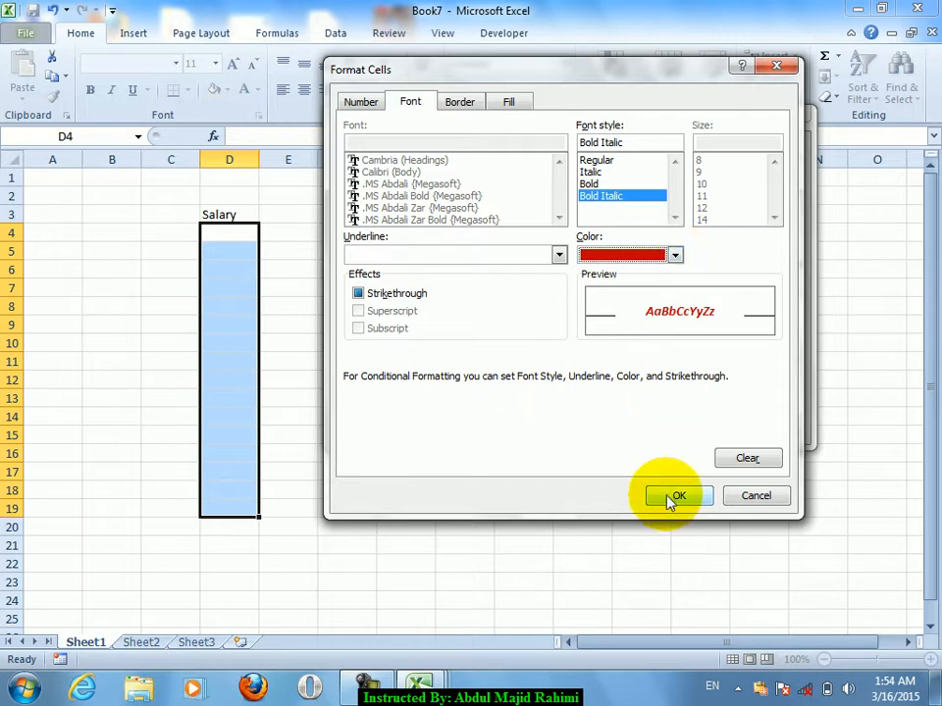
pyautogui.click(673, 255)
pyautogui.click(664, 409)
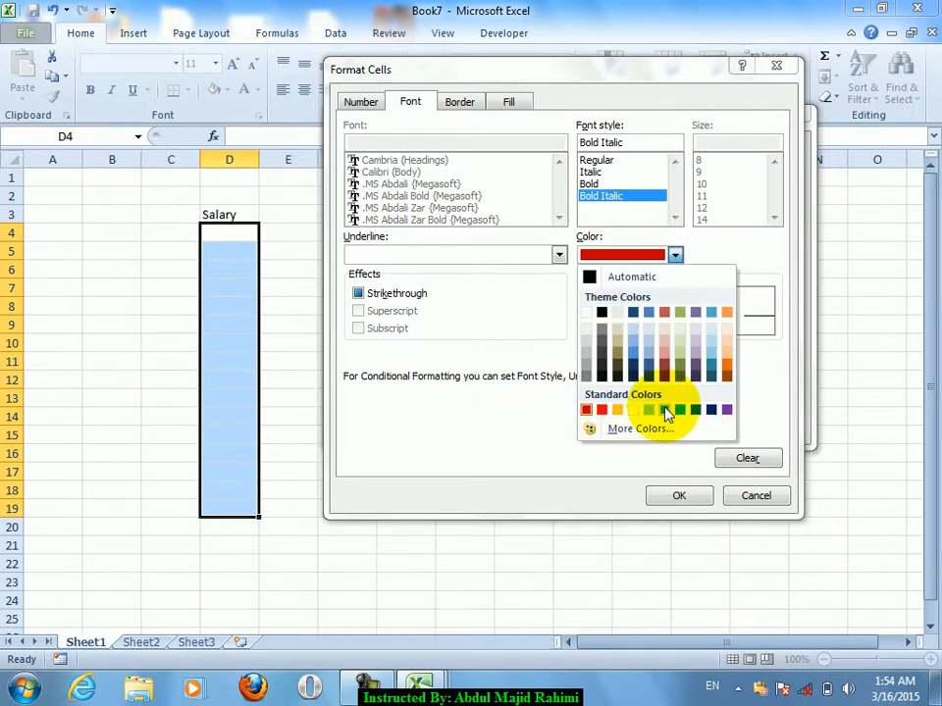
pyautogui.click(667, 496)
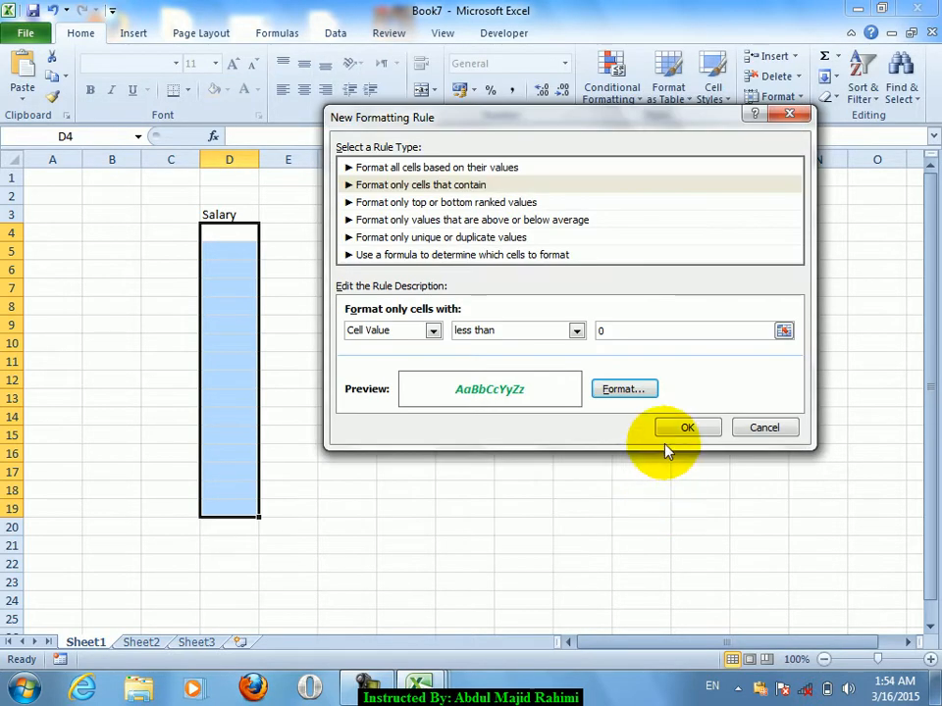
pyautogui.click(685, 428)
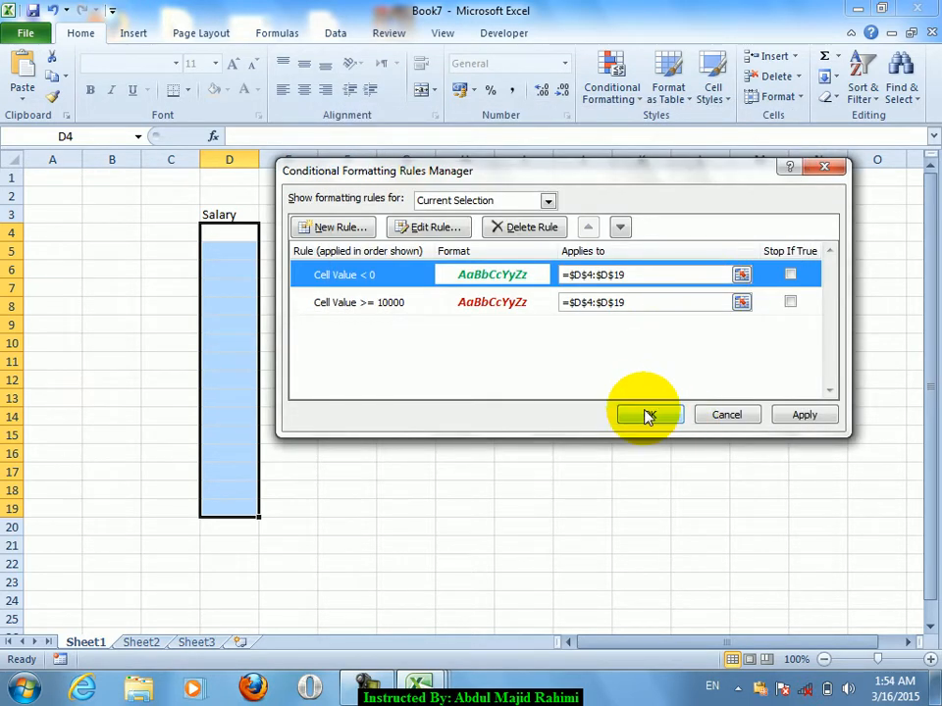
pyautogui.click(646, 415)
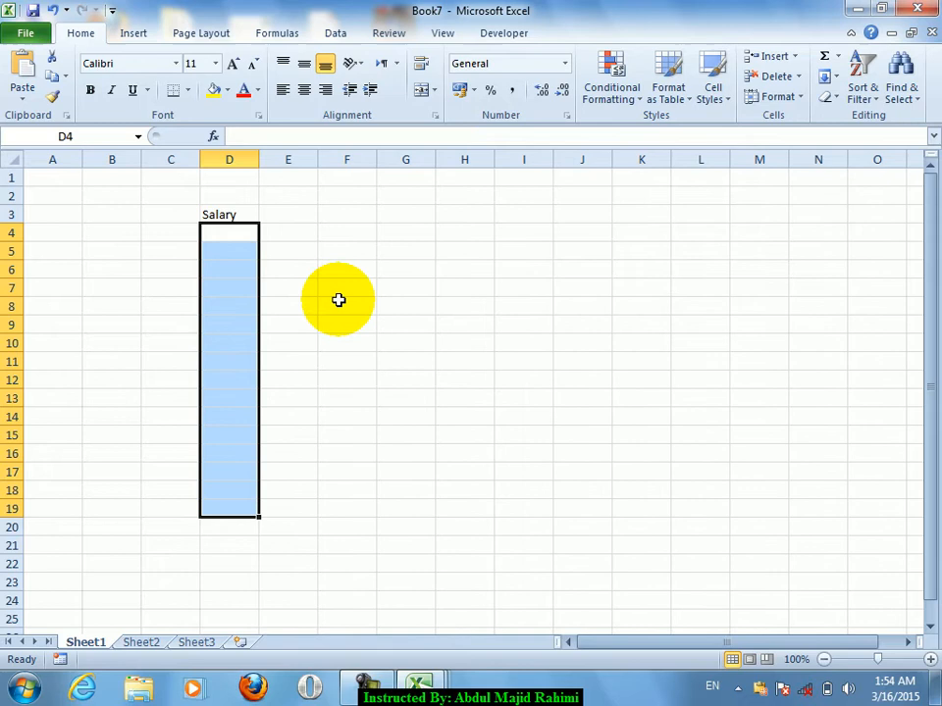
# Step: Enter the salary values 3000, 40000 and -3434 in cells D4 to D6
pyautogui.click(238, 236)
pyautogui.write('3000')
pyautogui.press('Return')
pyautogui.write('40000')
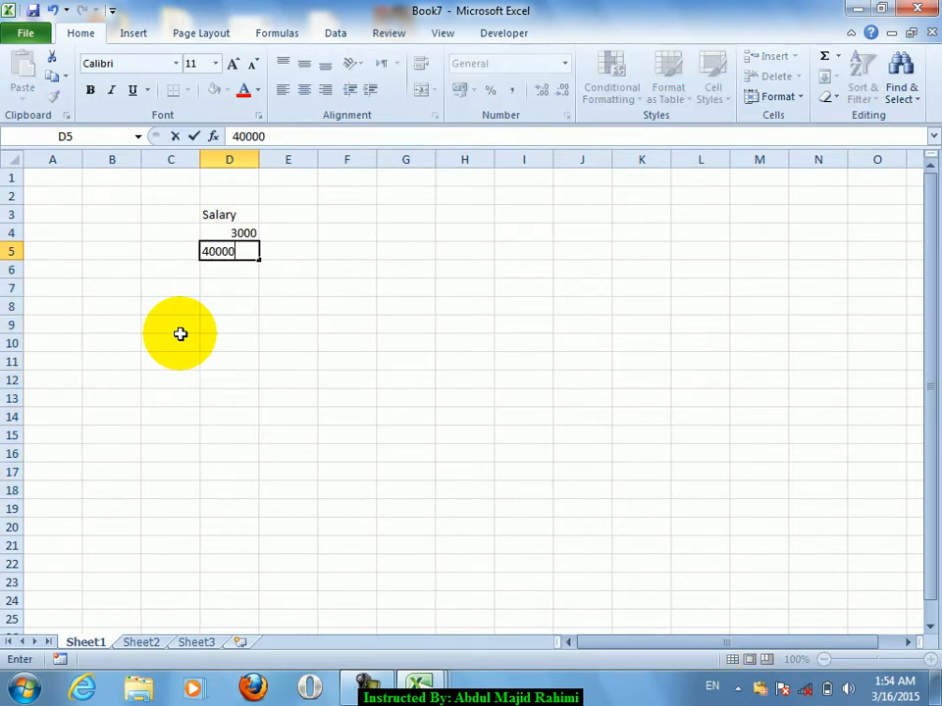
pyautogui.press('Return')
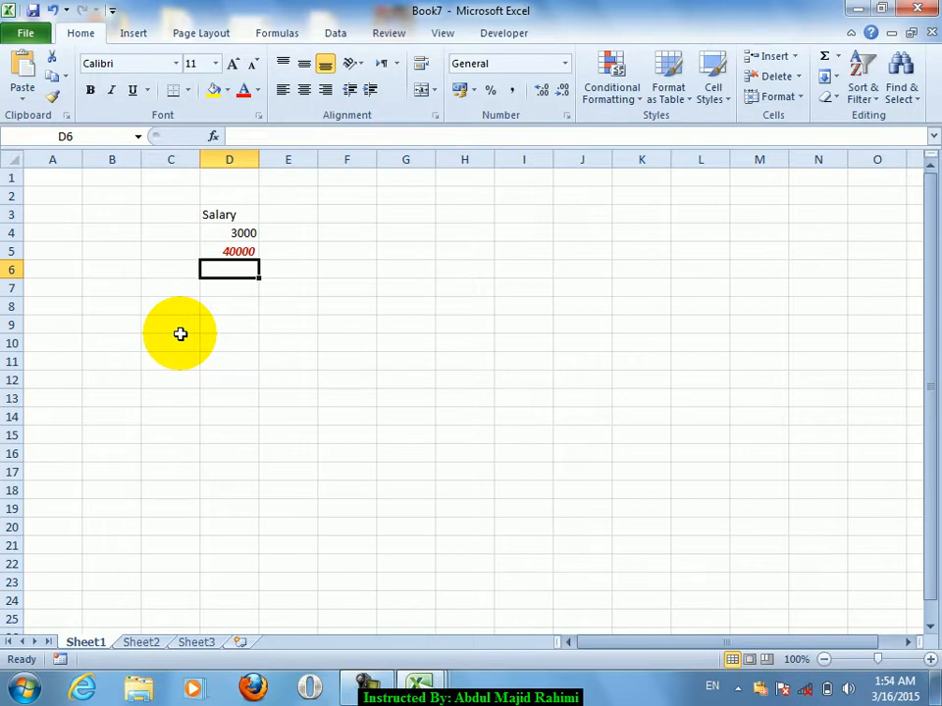
pyautogui.write('-3434')
pyautogui.press('Return')
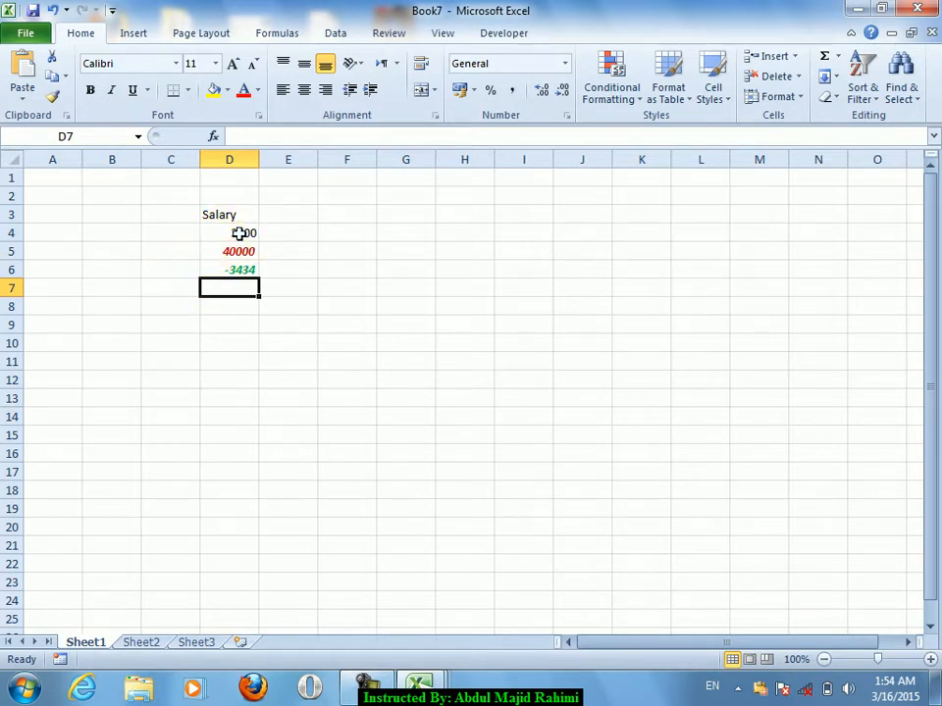
# Step: Start a new rule in the Conditional Formatting Rules Manager that formats duplicate values in D4:D17
pyautogui.moveTo(241, 233); pyautogui.dragTo(239, 465)
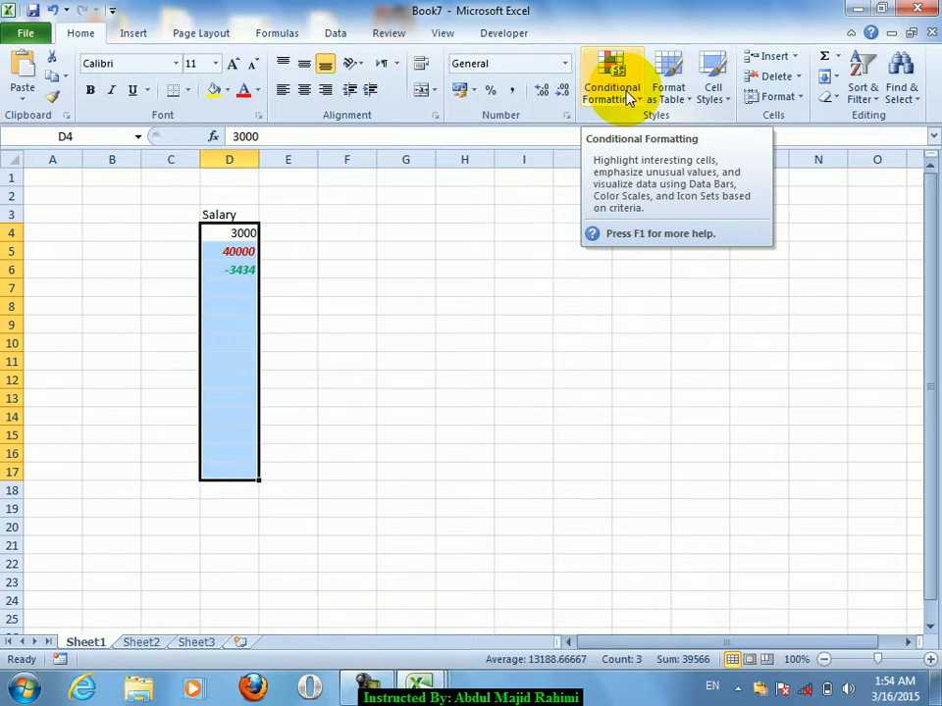
pyautogui.click(628, 95)
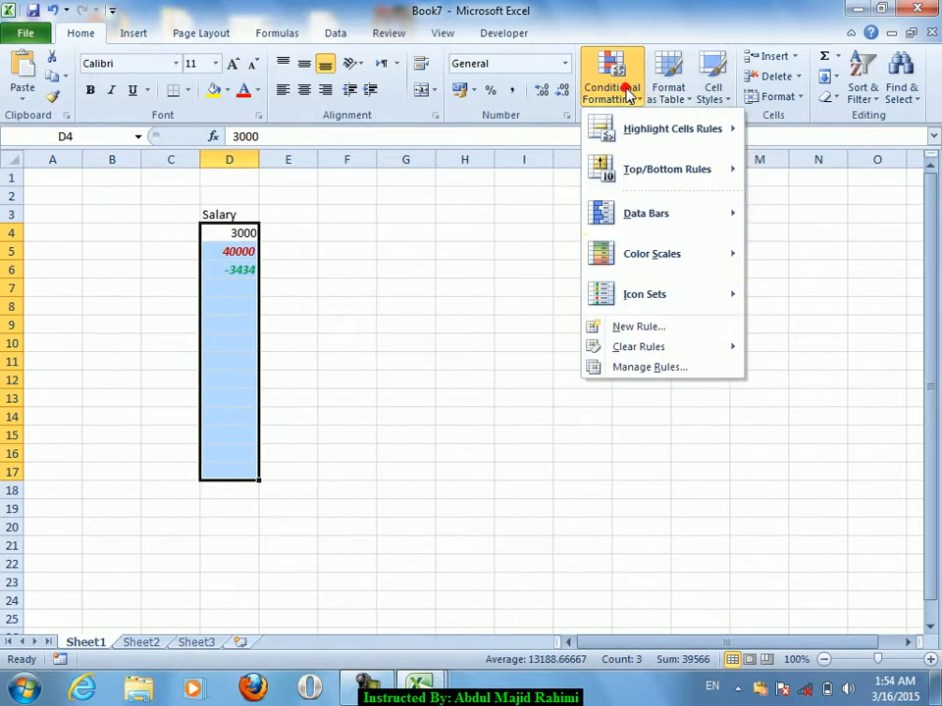
pyautogui.moveTo(622, 351)
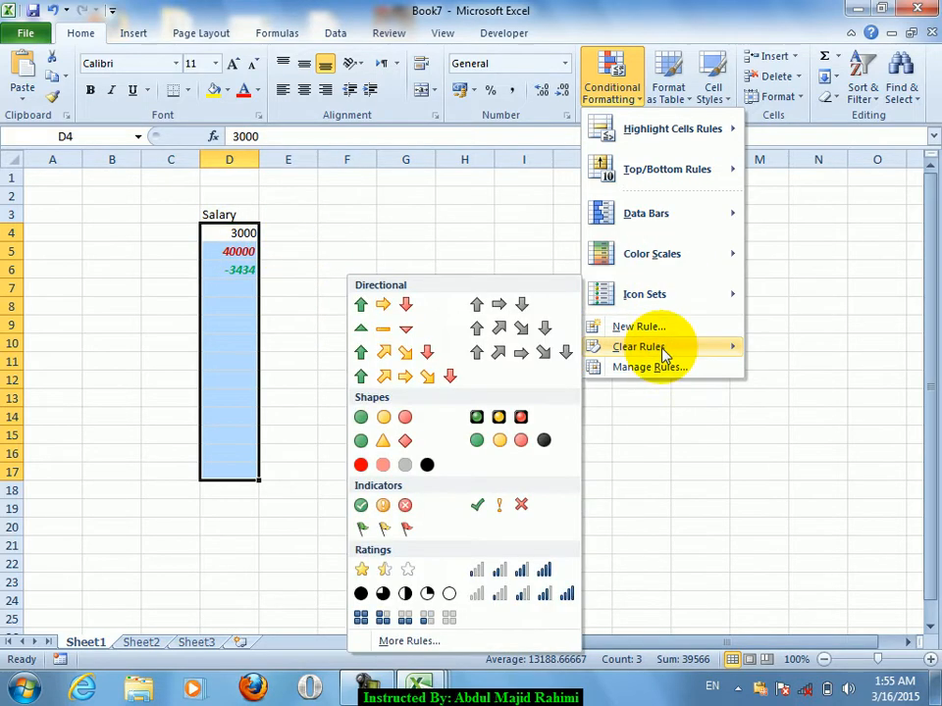
pyautogui.click(640, 371)
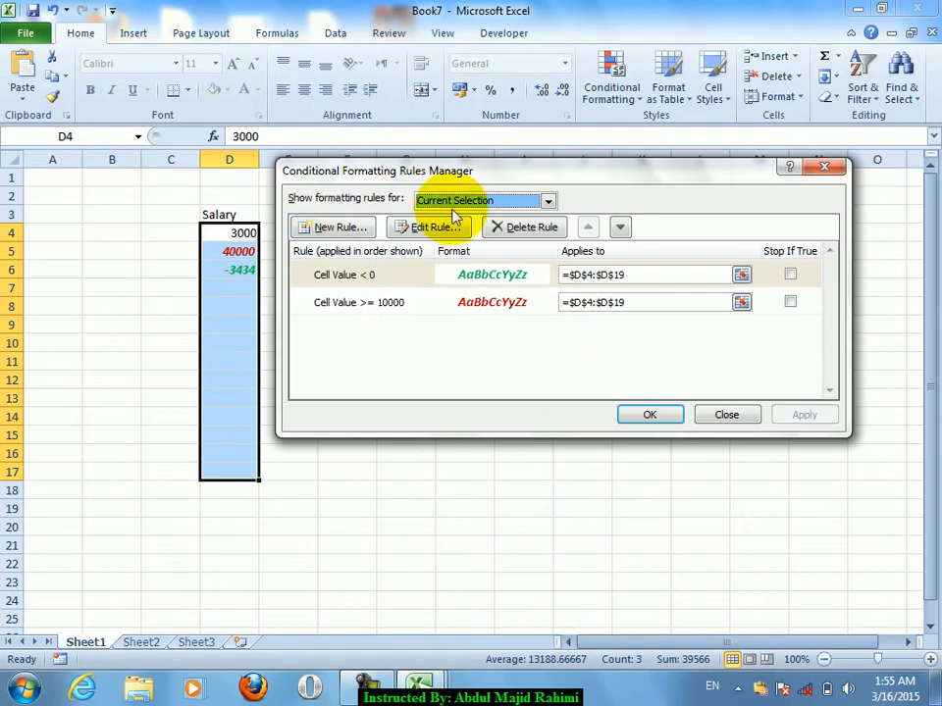
pyautogui.click(345, 227)
pyautogui.click(404, 238)
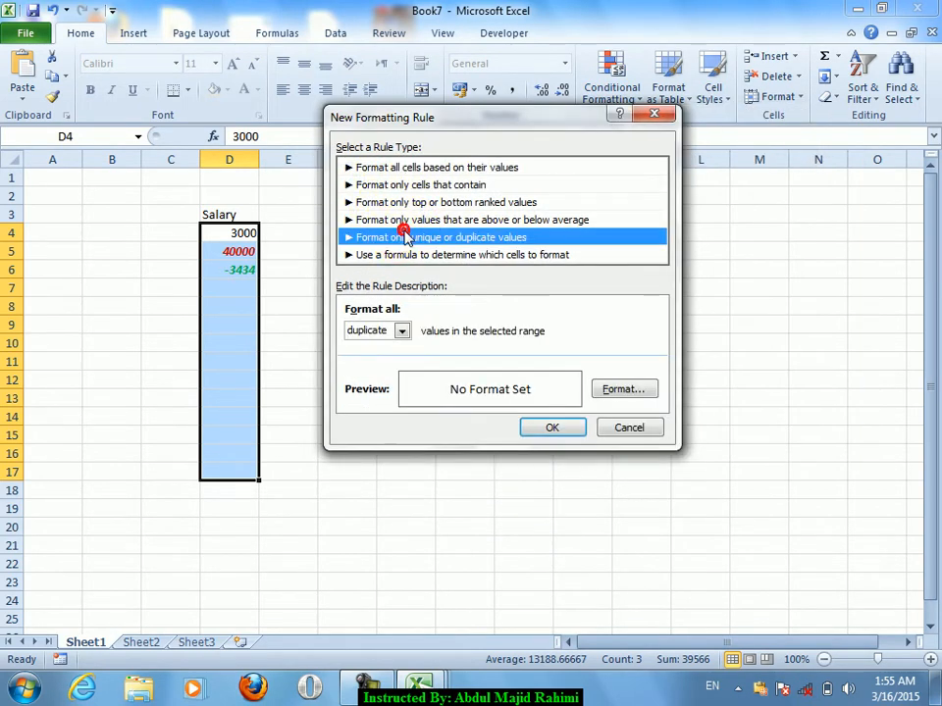
# Step: Format the duplicate-values rule with a bold italic yellow font and apply it to the selected Salary cells
pyautogui.click(638, 388)
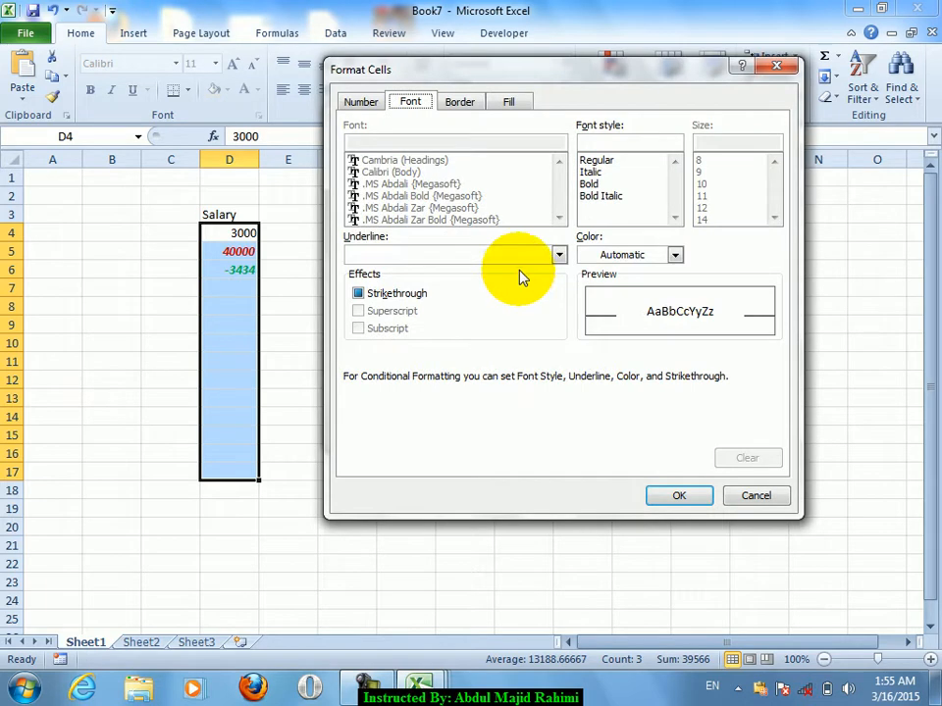
pyautogui.click(606, 196)
pyautogui.click(657, 255)
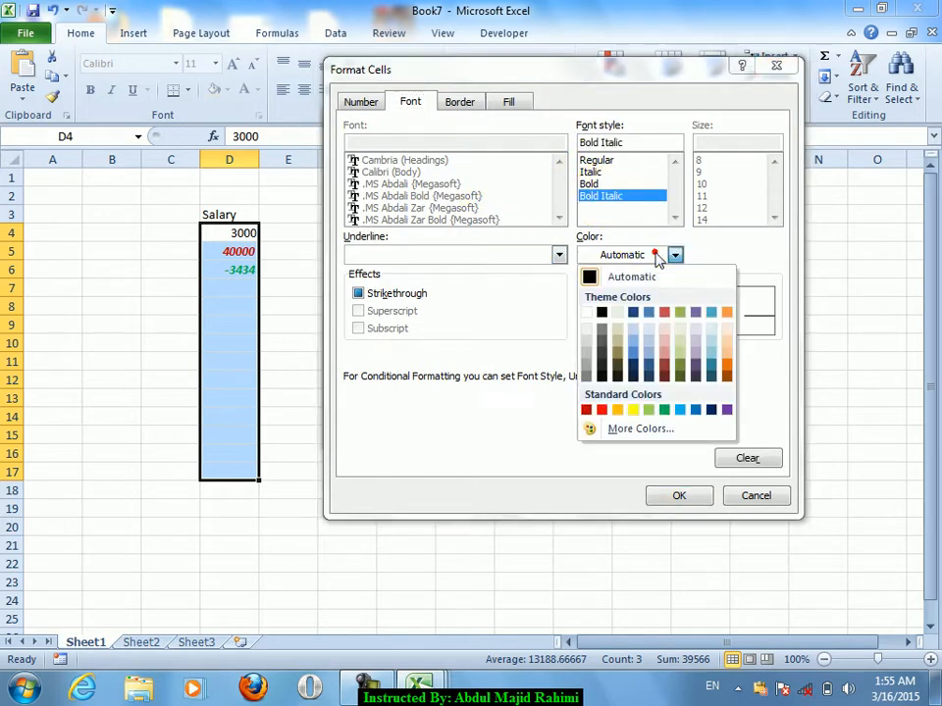
pyautogui.click(633, 410)
pyautogui.click(690, 497)
pyautogui.click(548, 428)
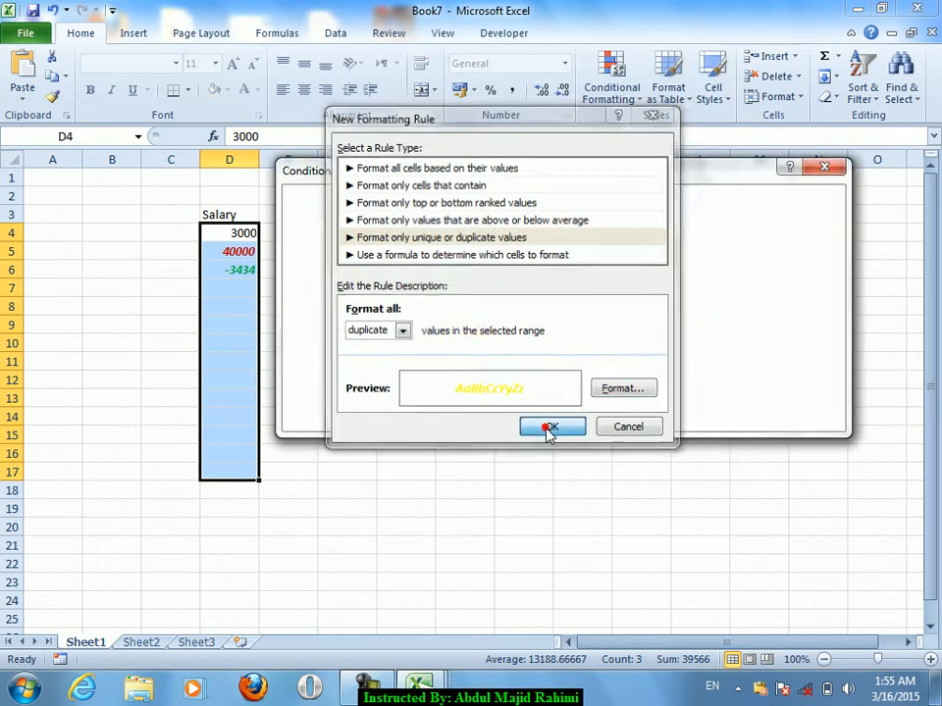
pyautogui.click(800, 416)
pyautogui.click(638, 418)
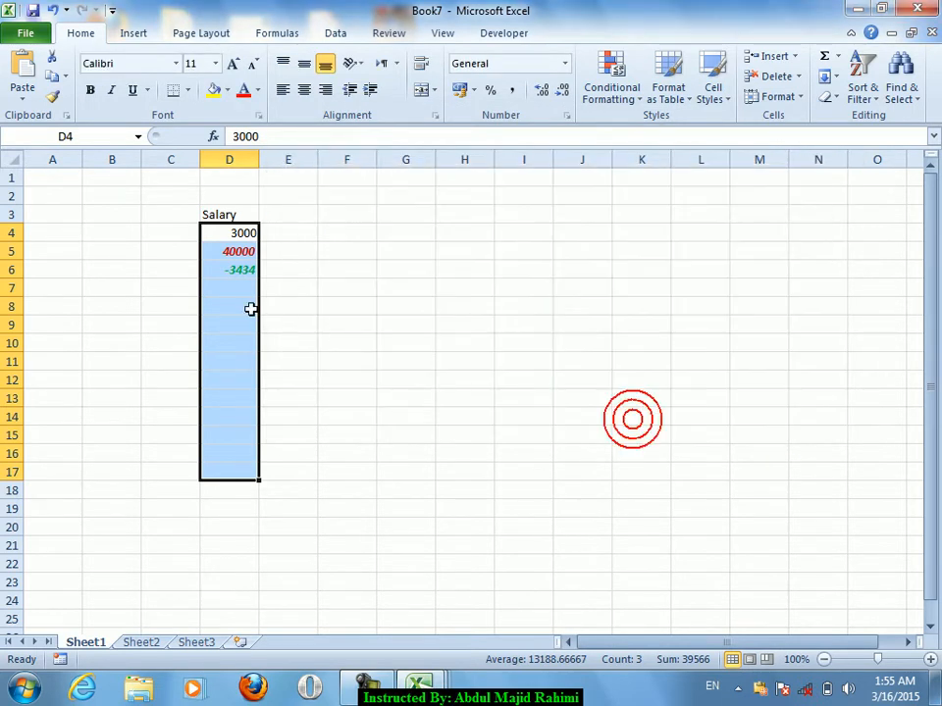
# Step: Enter the salary values 60000, -4564, 22 and 22 in cells D7 to D10
pyautogui.click(232, 287)
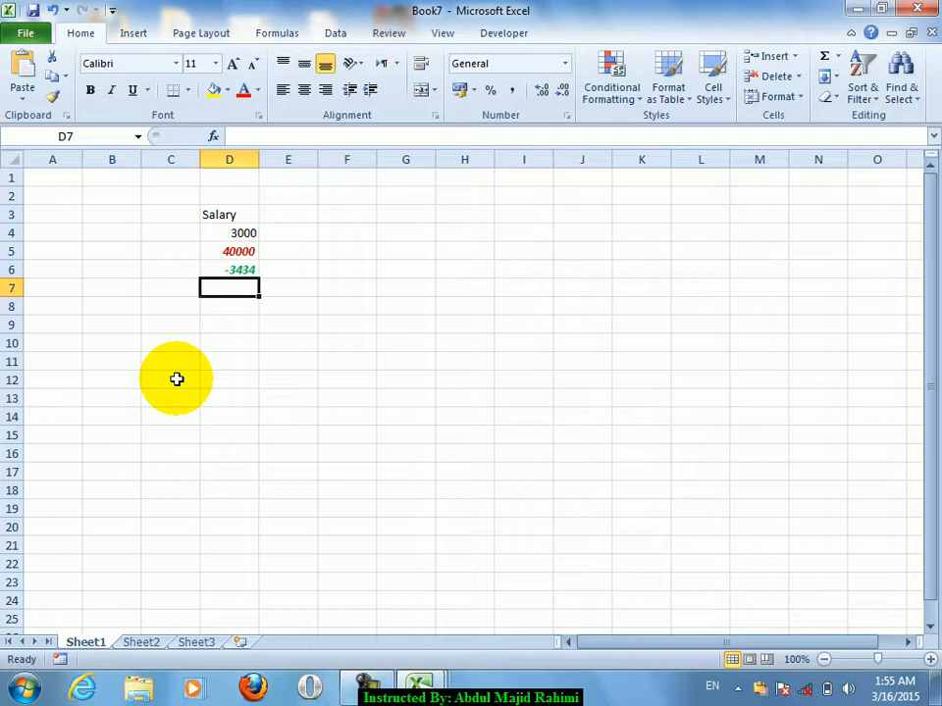
pyautogui.write('60000')
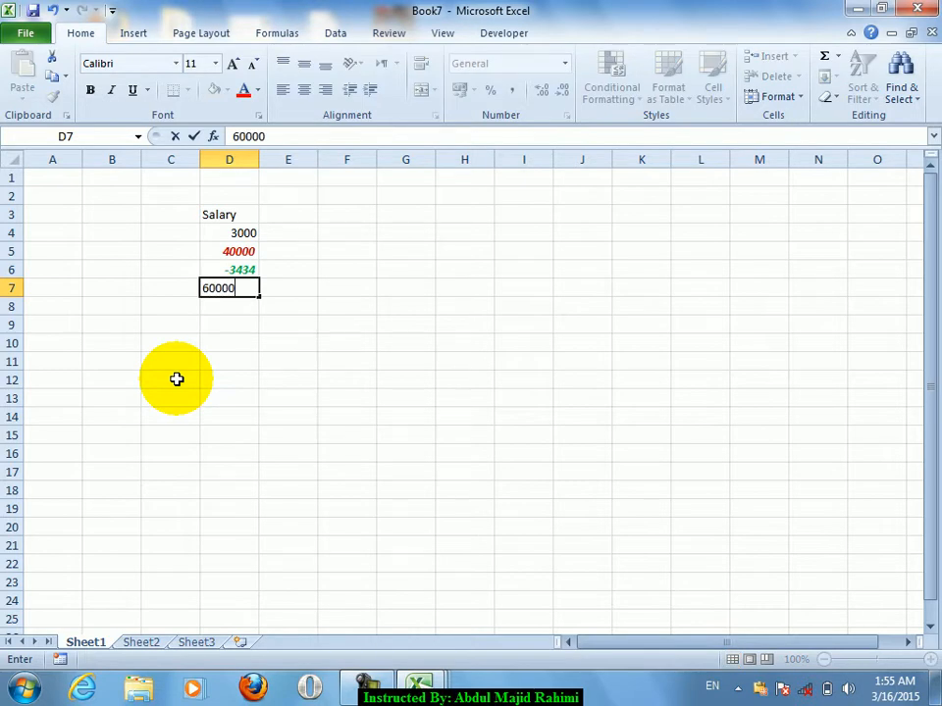
pyautogui.press('Return')
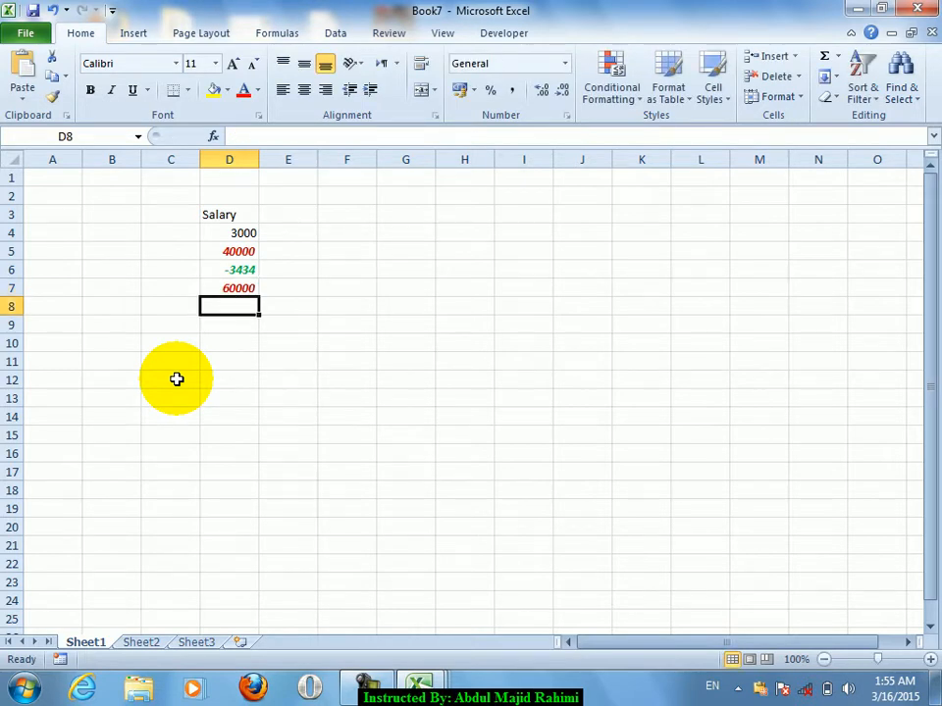
pyautogui.write('-4564')
pyautogui.press('Return')
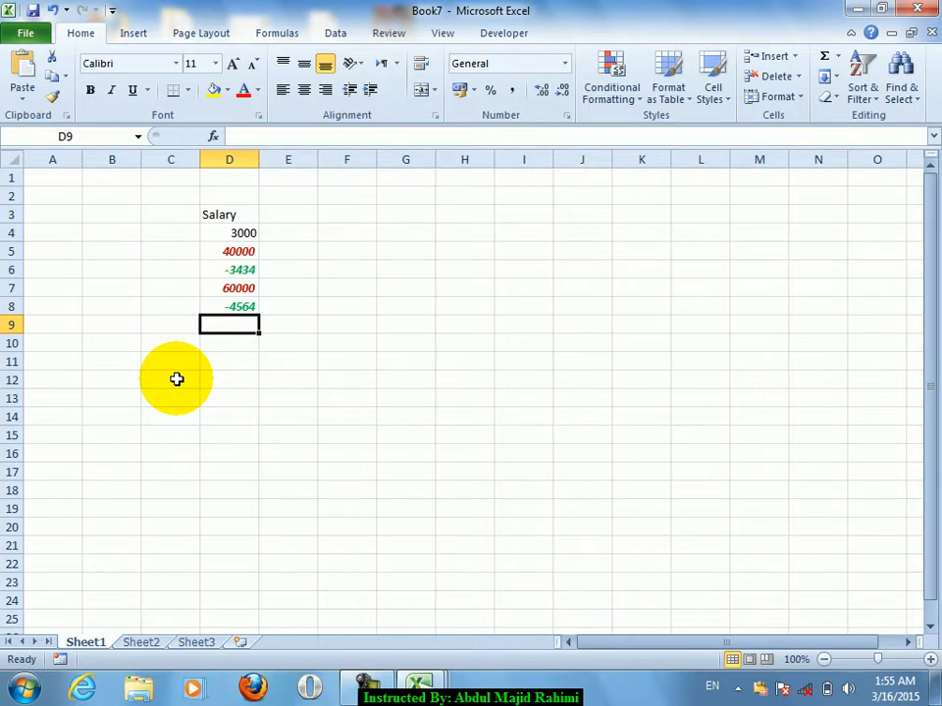
pyautogui.write('22')
pyautogui.press('Return')
pyautogui.write('22')
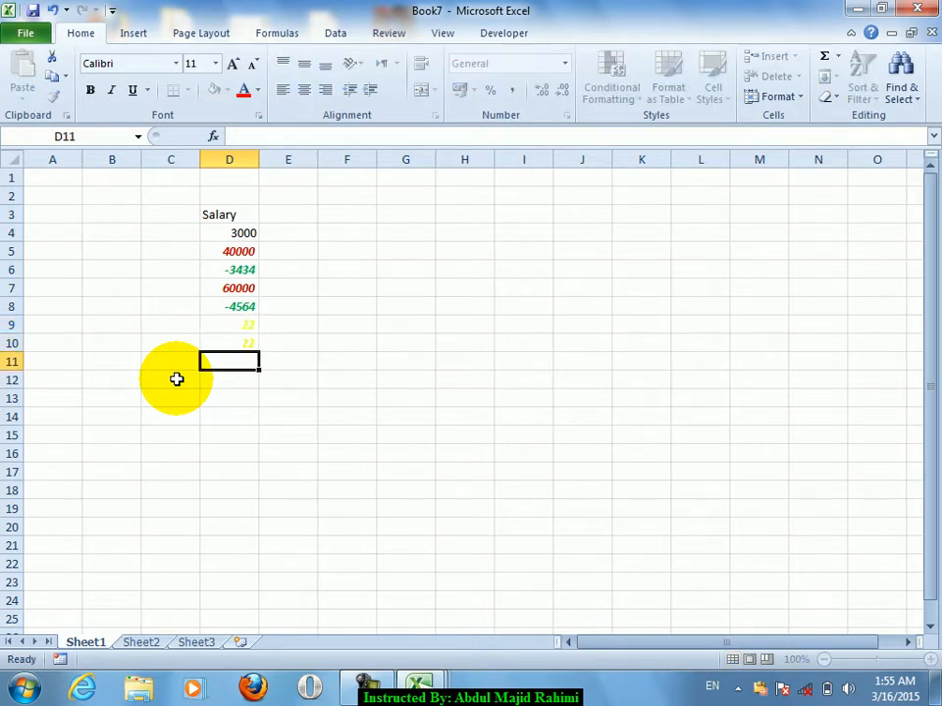
pyautogui.press('Return')
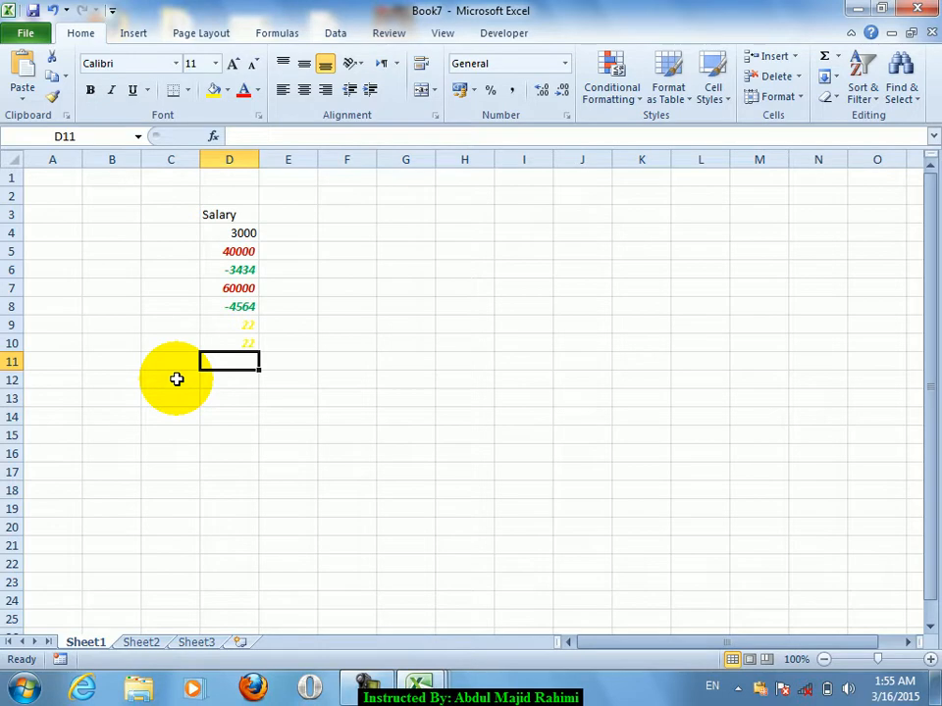
pyautogui.press('Up')
pyautogui.press('Up')
pyautogui.press('Down')
pyautogui.press('Up')
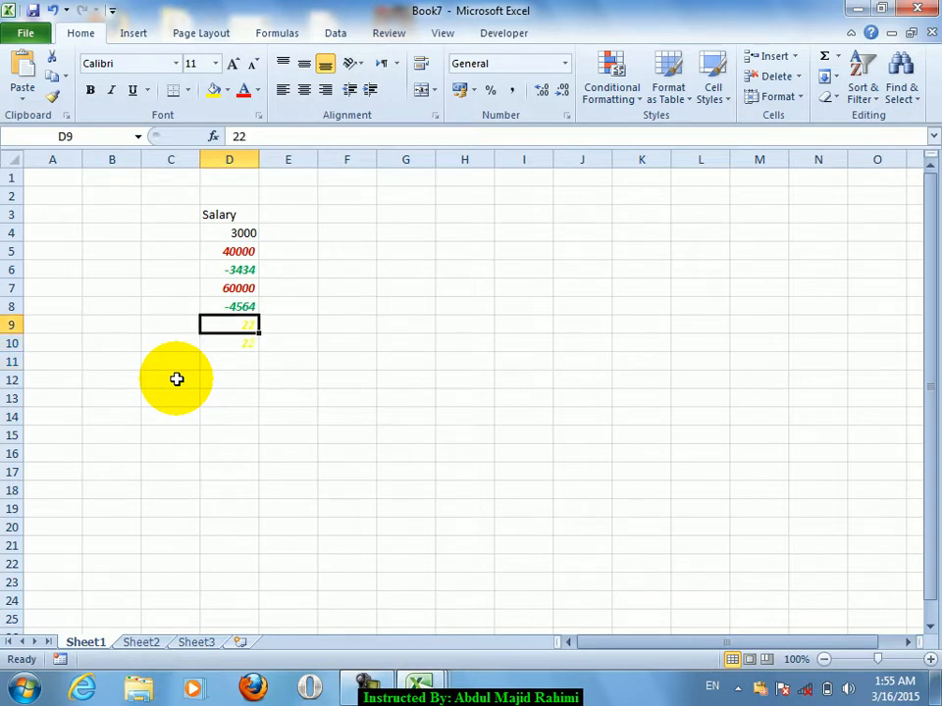
pyautogui.hotkey('shift', 'Down')
pyautogui.click(244, 233)
pyautogui.moveTo(244, 233); pyautogui.dragTo(234, 473)
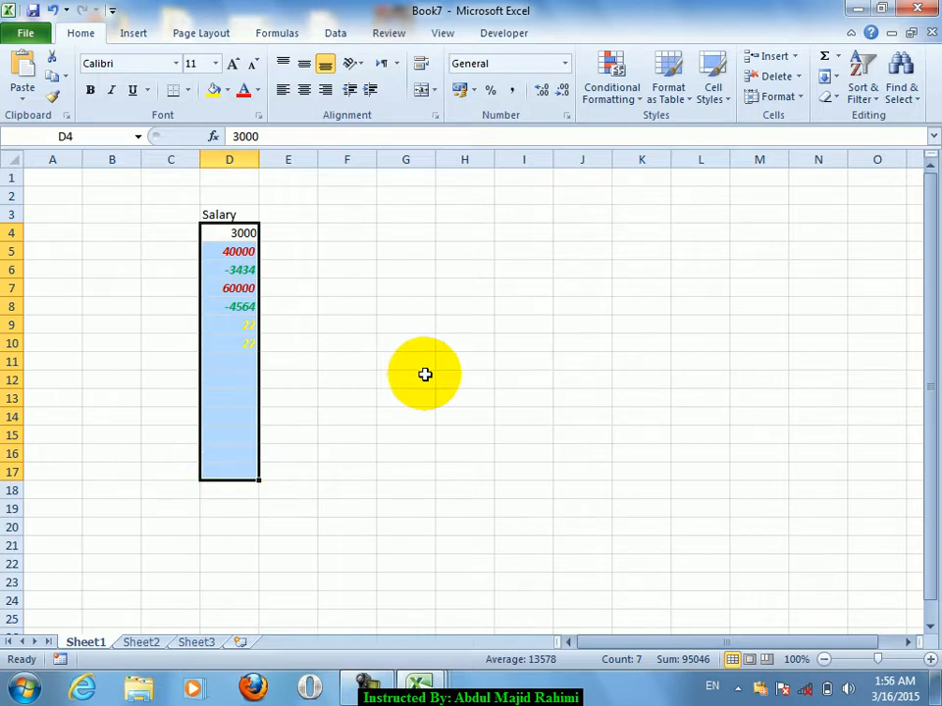
pyautogui.click(547, 267)
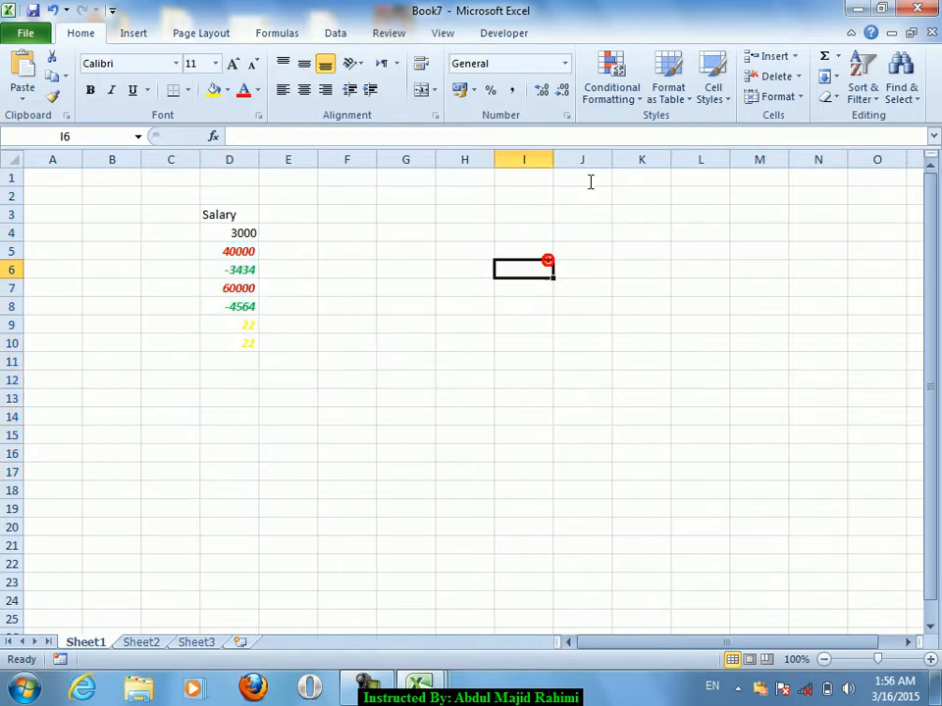
pyautogui.click(674, 93)
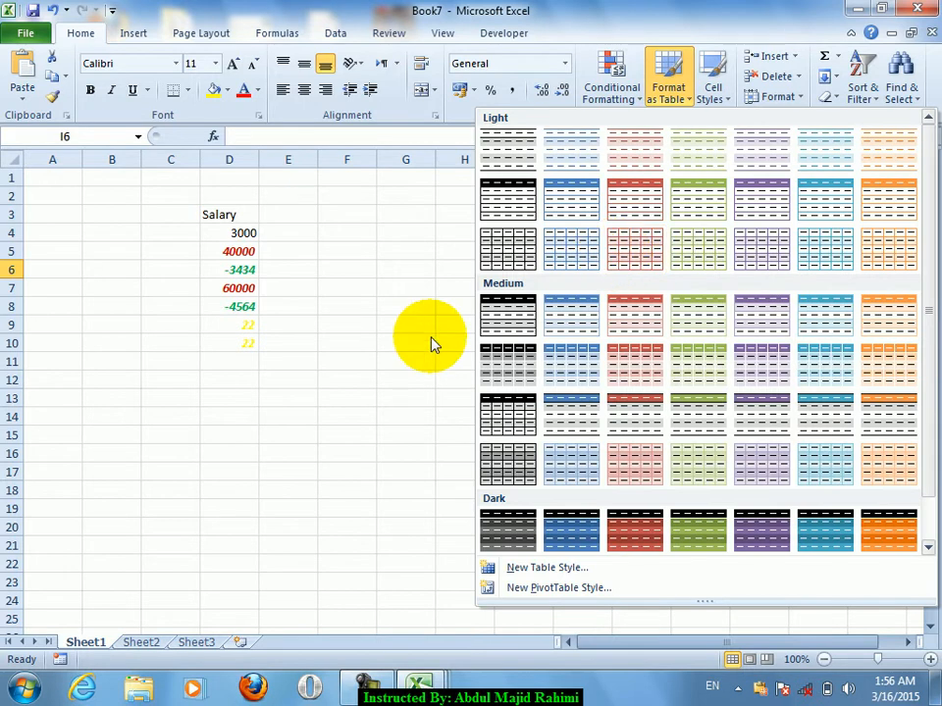
pyautogui.click(410, 437)
# Step: Create a new workbook and enter the headings Name, Job and Salary in cells A1 to C1
pyautogui.hotkey('ctrl', 'n')
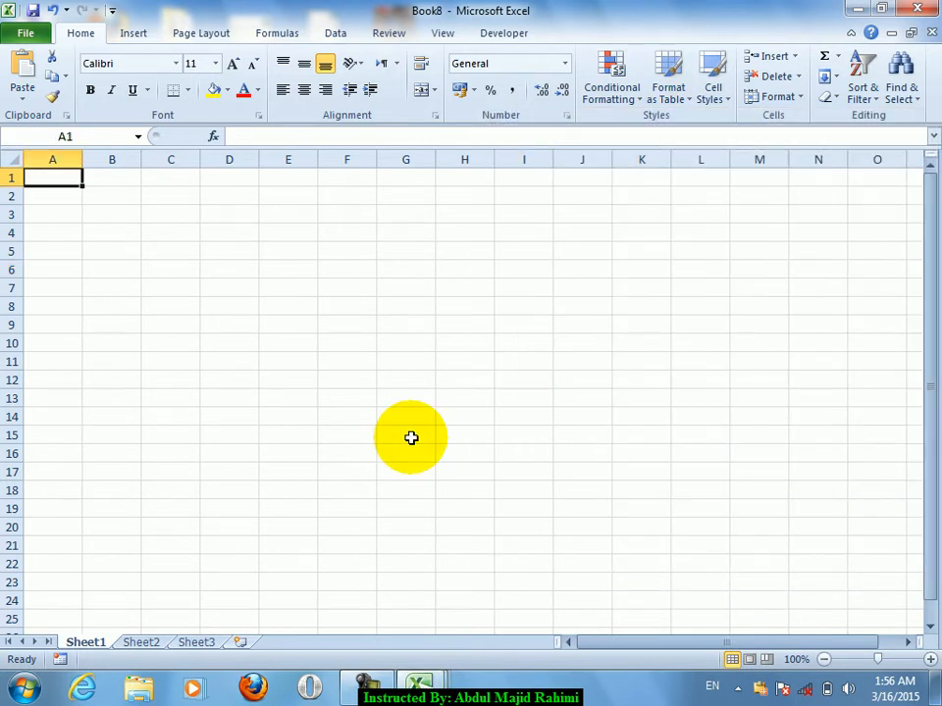
pyautogui.write('Name')
pyautogui.press('Return')
pyautogui.press('Right')
pyautogui.press('Up')
pyautogui.write('Job')
pyautogui.press('Return')
pyautogui.press('Right')
pyautogui.press('Up')
pyautogui.write('Salary')
pyautogui.press('Return')
pyautogui.hotkey('ctrl', 'Home')
pyautogui.press('Down')
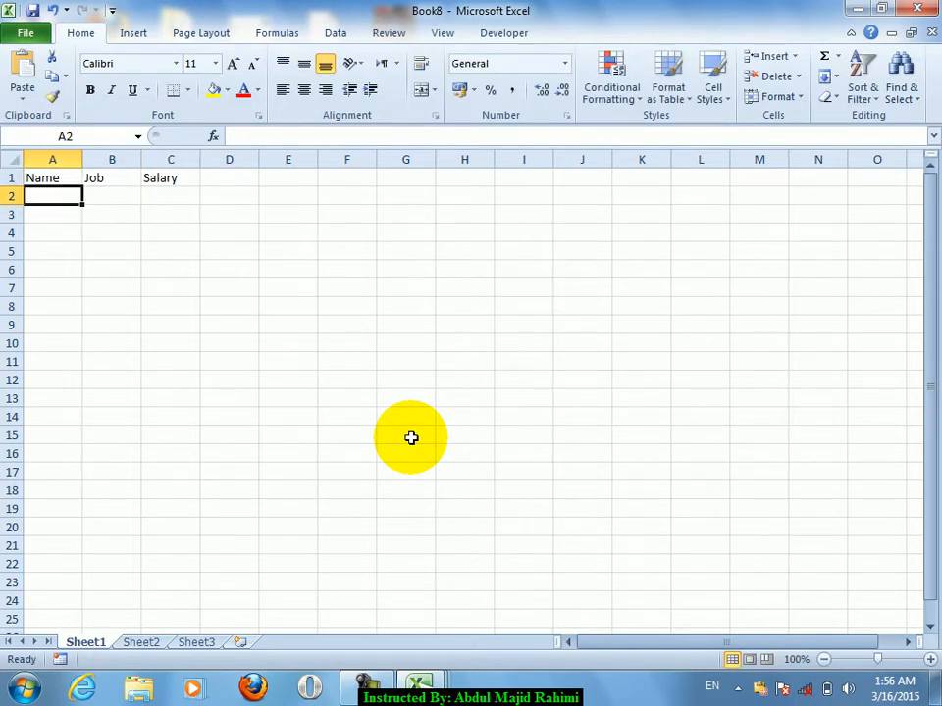
# Step: Fill the Name column with six first names in cells A2 to A7
pyautogui.write('omerz')
pyautogui.press('BackSpace')
pyautogui.press('Return')
pyautogui.write('zahid')
pyautogui.press('Return')
pyautogui.write('khan')
pyautogui.press('Return')
pyautogui.write('ali')
pyautogui.press('Return')
pyautogui.write('jan')
pyautogui.press('Return')
pyautogui.write('javid')
pyautogui.hotkey('ctrl', 'Return')
# Step: Fill the Job column with teacher in cells B2 to B7
pyautogui.press('Up')
pyautogui.press('Up')
pyautogui.press('Up')
pyautogui.press('Up')
pyautogui.press('Up')
pyautogui.press('Right')
pyautogui.write('teacher')
pyautogui.press('Return')
pyautogui.write('teacher')
pyautogui.press('Return')
pyautogui.write('teacher')
pyautogui.press('Return')
pyautogui.write('teacher')
pyautogui.press('Return')
pyautogui.write('teacher')
pyautogui.press('Return')
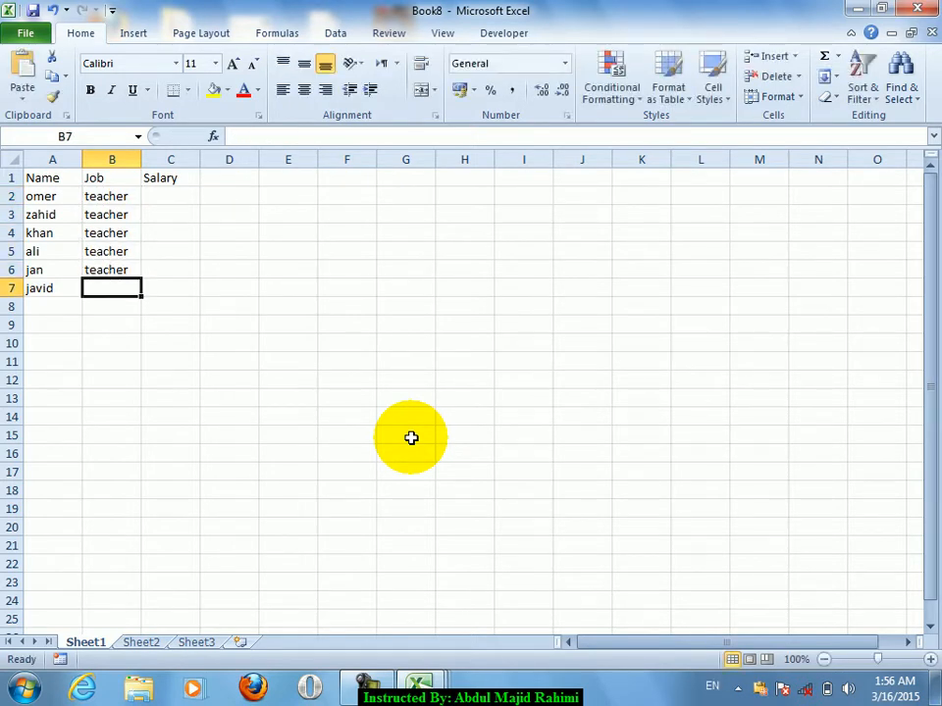
pyautogui.write('teacher')
# Step: Fill the Salary column in C2 to C7 with 3000, 4000, 5000, 6000, 2000 and 4000
pyautogui.press('Up')
pyautogui.press('Up')
pyautogui.press('Up')
pyautogui.press('Up')
pyautogui.press('Up')
pyautogui.press('Right')
pyautogui.write('3000')
pyautogui.press('Return')
pyautogui.write('4000')
pyautogui.press('Return')
pyautogui.write('5000')
pyautogui.press('Return')
pyautogui.write('6000')
pyautogui.press('Return')
pyautogui.write('2000')
pyautogui.press('Return')
pyautogui.write('4000')
pyautogui.press('Return')
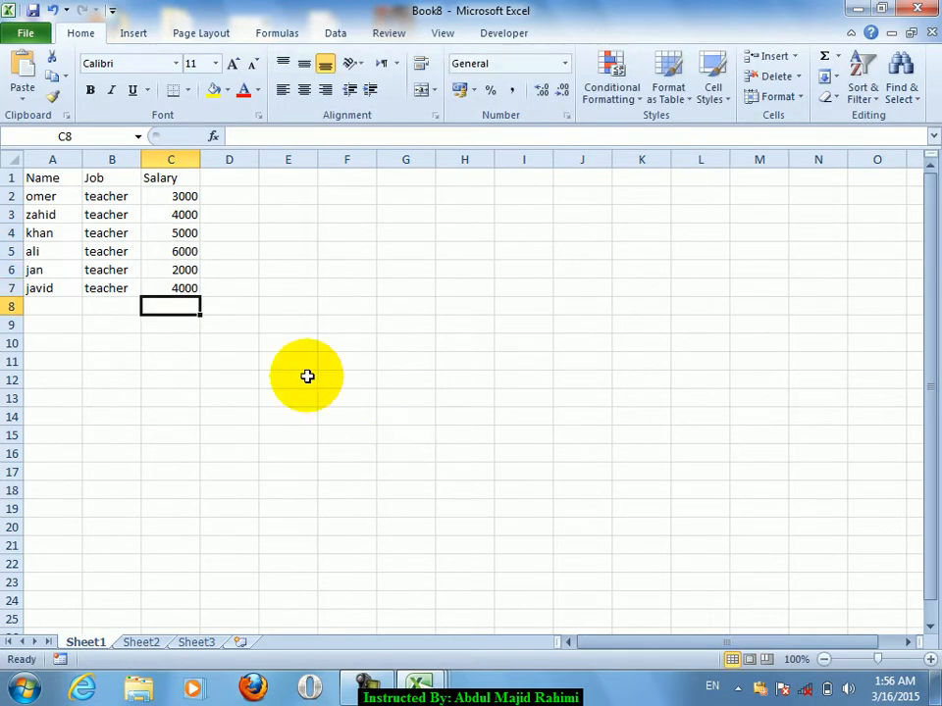
# Step: Start formatting the data as a table with a red Medium style, picking A1:C7 on the sheet as its range
pyautogui.moveTo(65, 178); pyautogui.dragTo(168, 284)
pyautogui.click(667, 96)
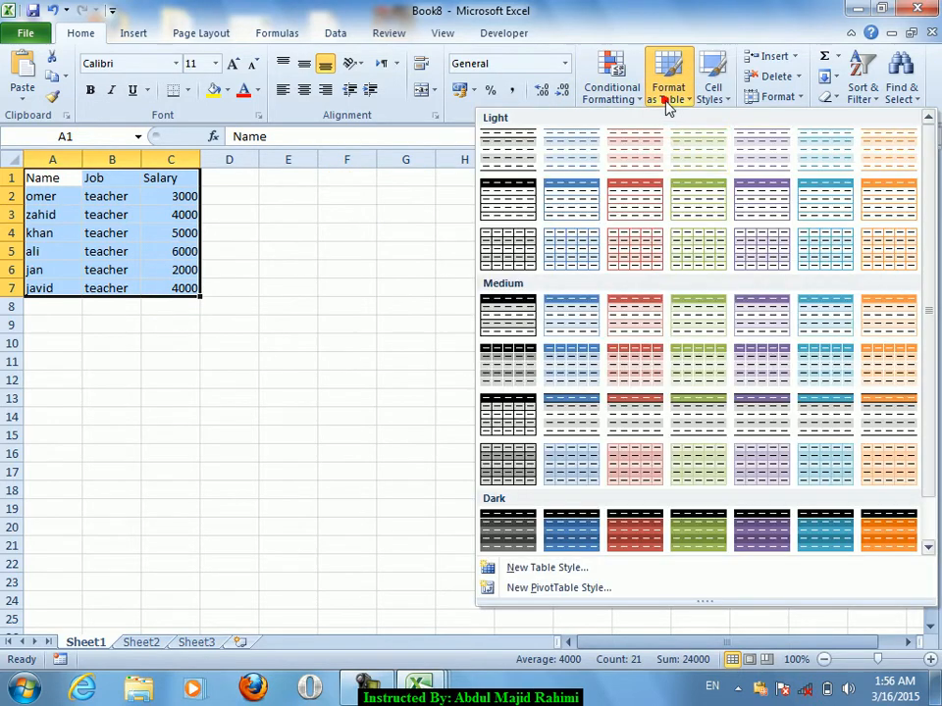
pyautogui.click(631, 310)
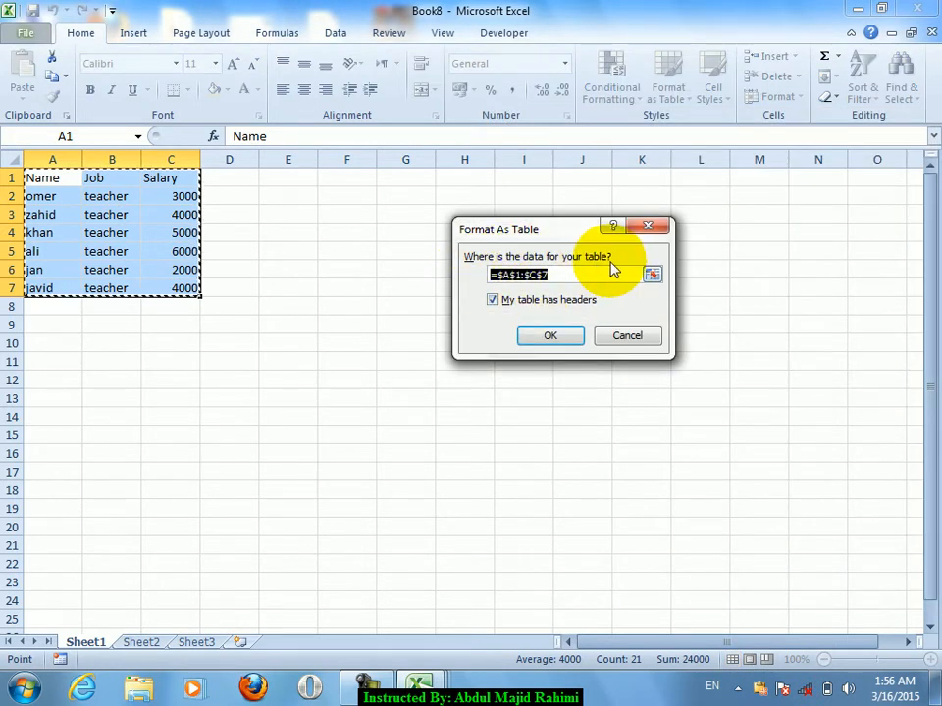
pyautogui.click(617, 272)
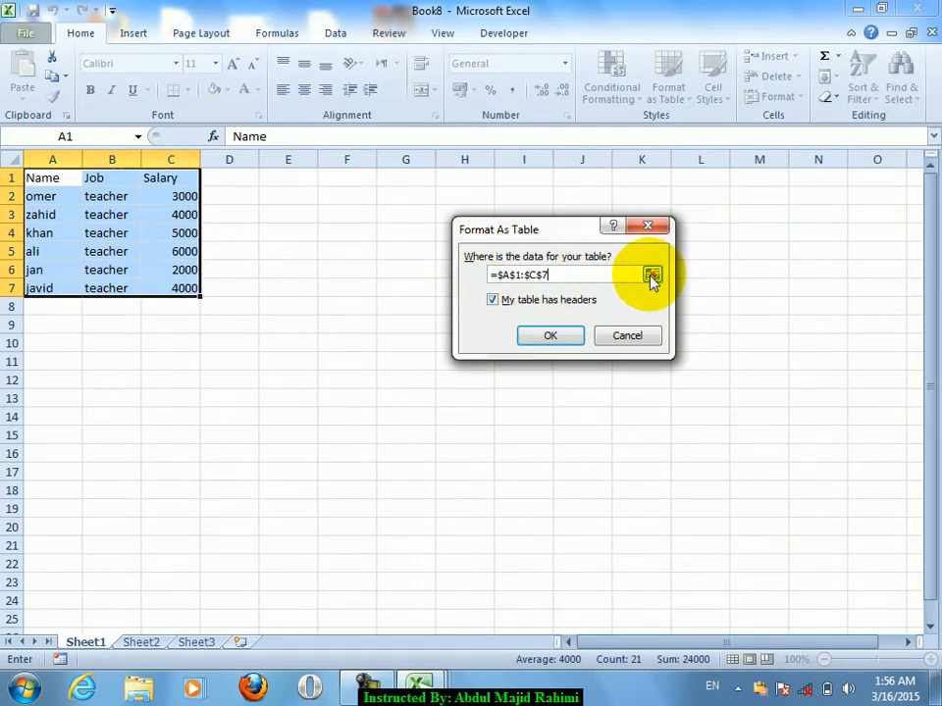
pyautogui.click(652, 277)
pyautogui.moveTo(35, 178); pyautogui.dragTo(172, 290)
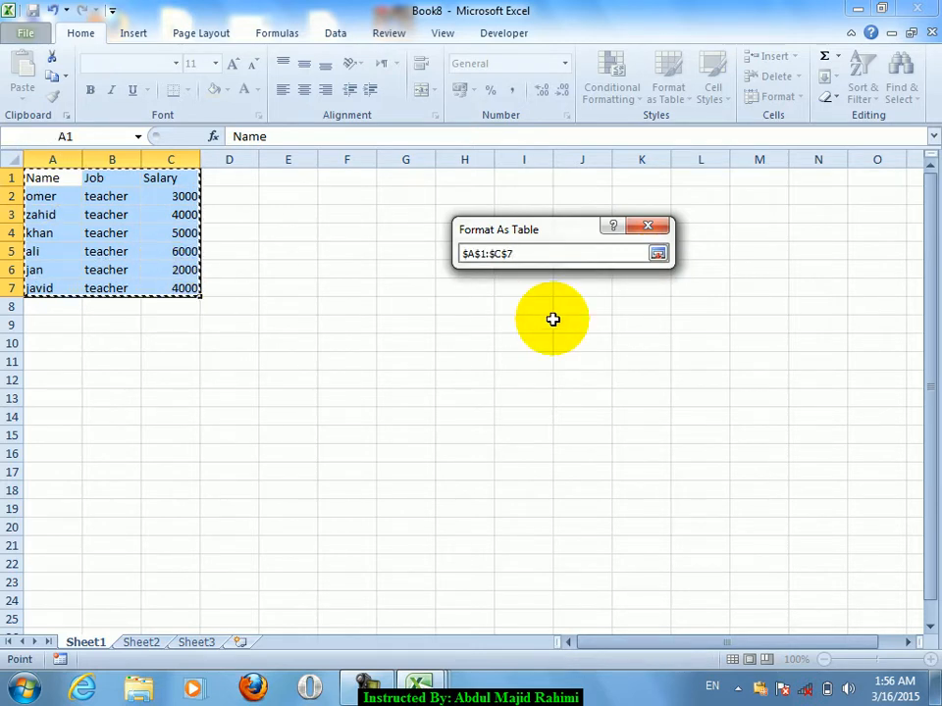
pyautogui.click(657, 253)
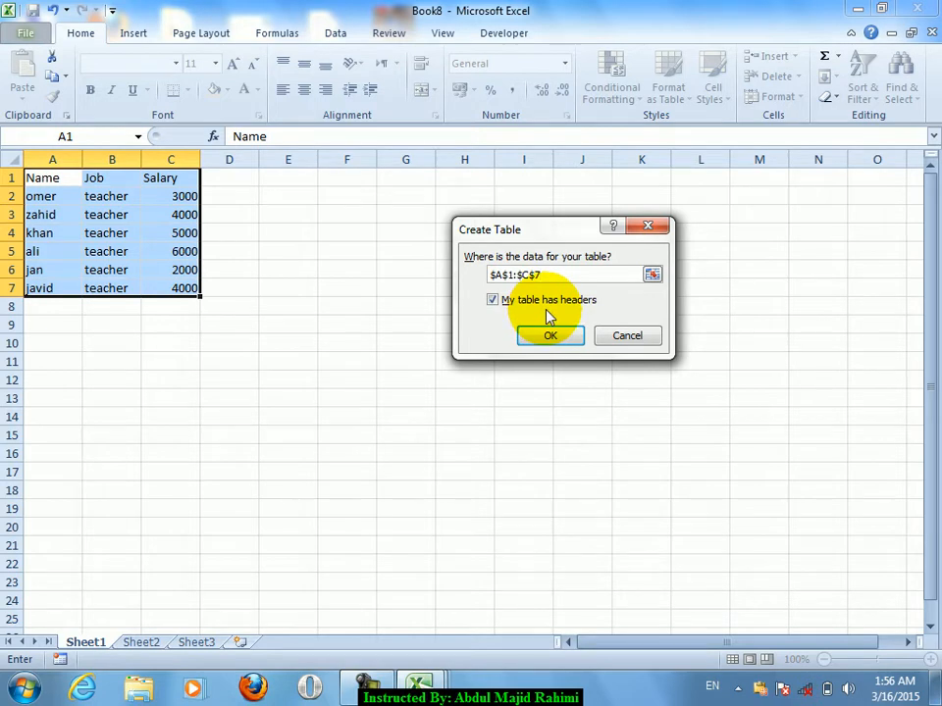
# Step: Create the table with the "My table has headers" option off, look over its columns, and undo the table
pyautogui.click(496, 301)
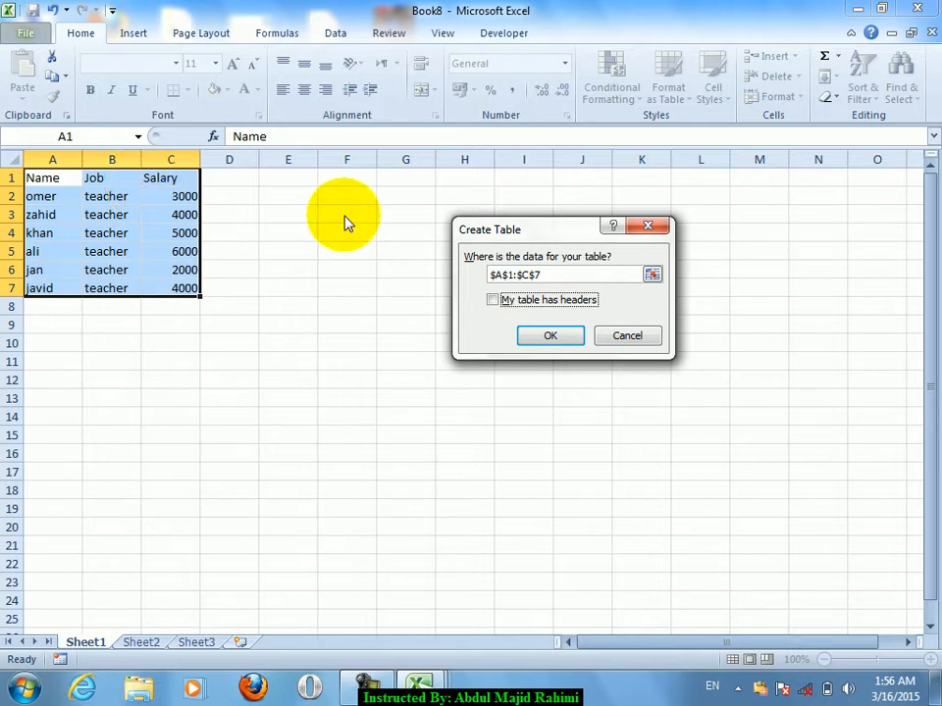
pyautogui.click(548, 336)
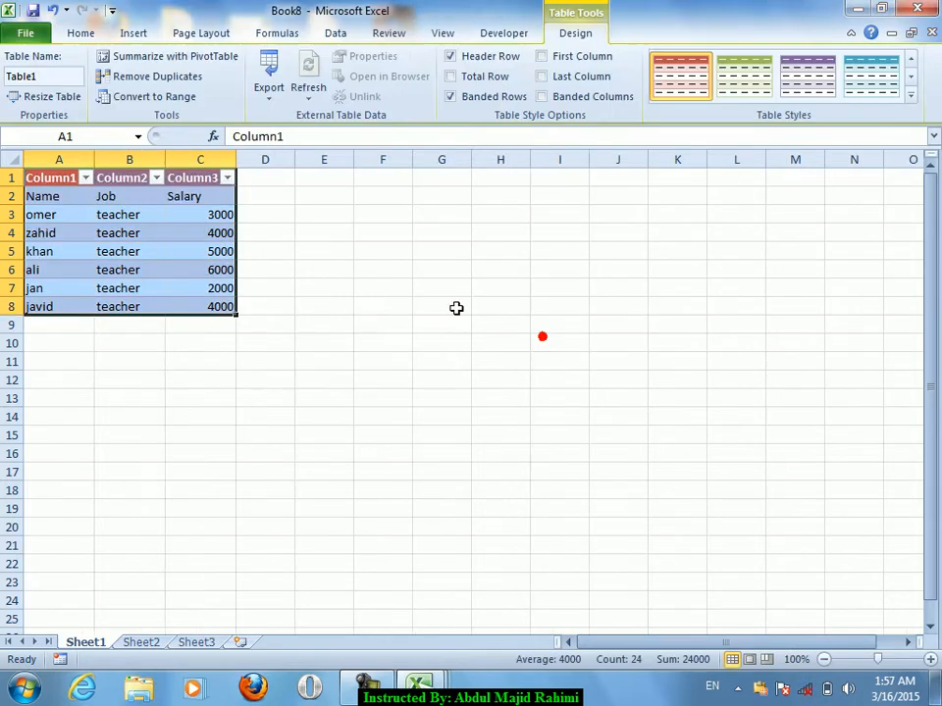
pyautogui.click(61, 171)
pyautogui.click(133, 172)
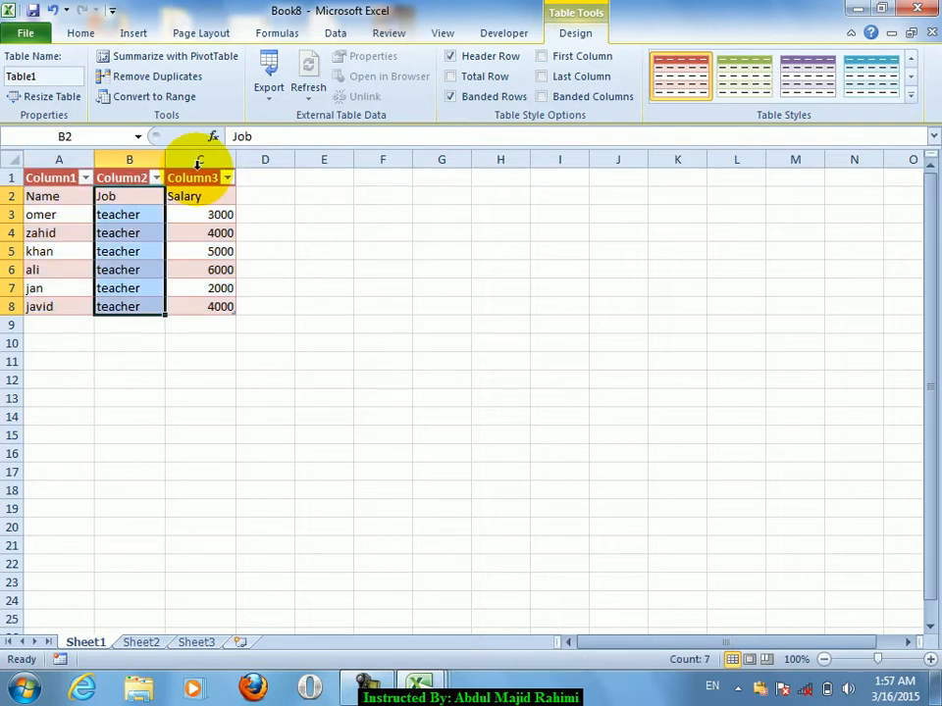
pyautogui.click(199, 167)
pyautogui.hotkey('ctrl', 'z')
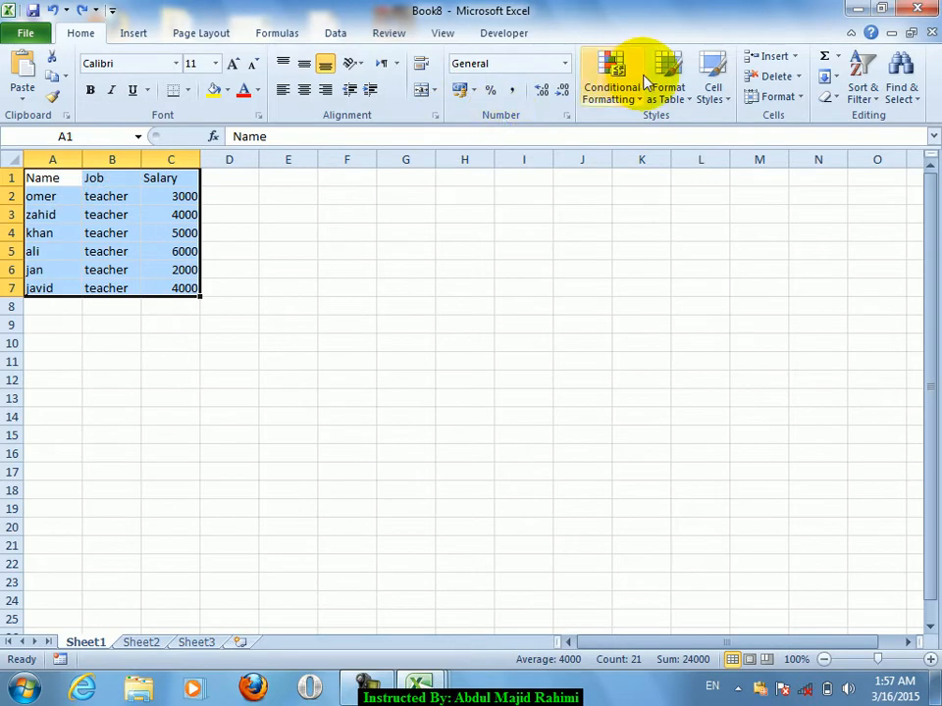
# Step: Format A1:C7 as a table with headers in a green Medium style and look over its header row
pyautogui.click(665, 94)
pyautogui.click(693, 412)
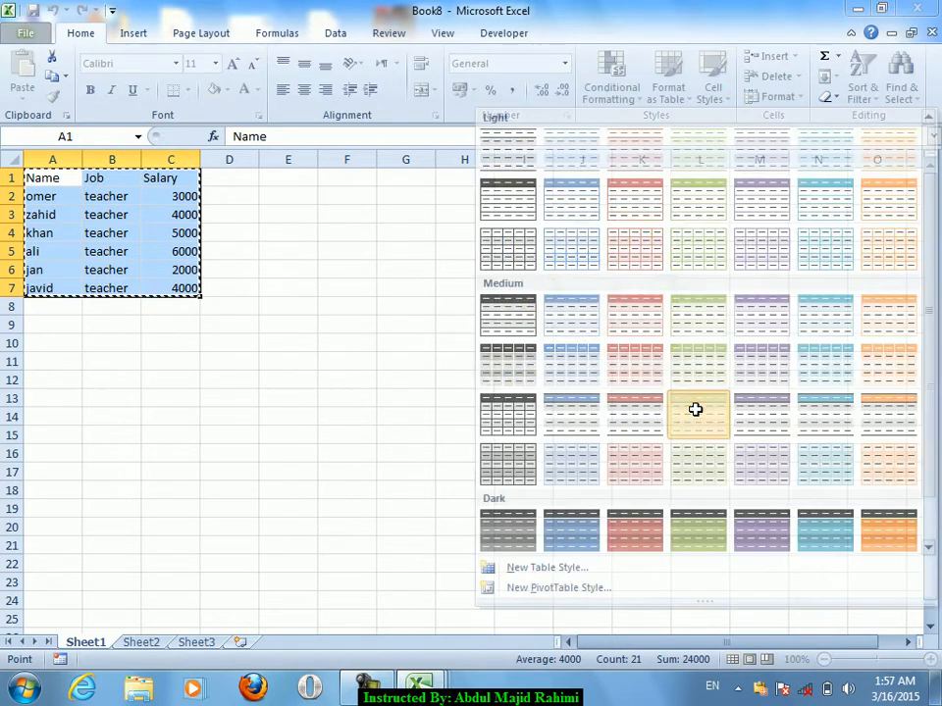
pyautogui.click(544, 335)
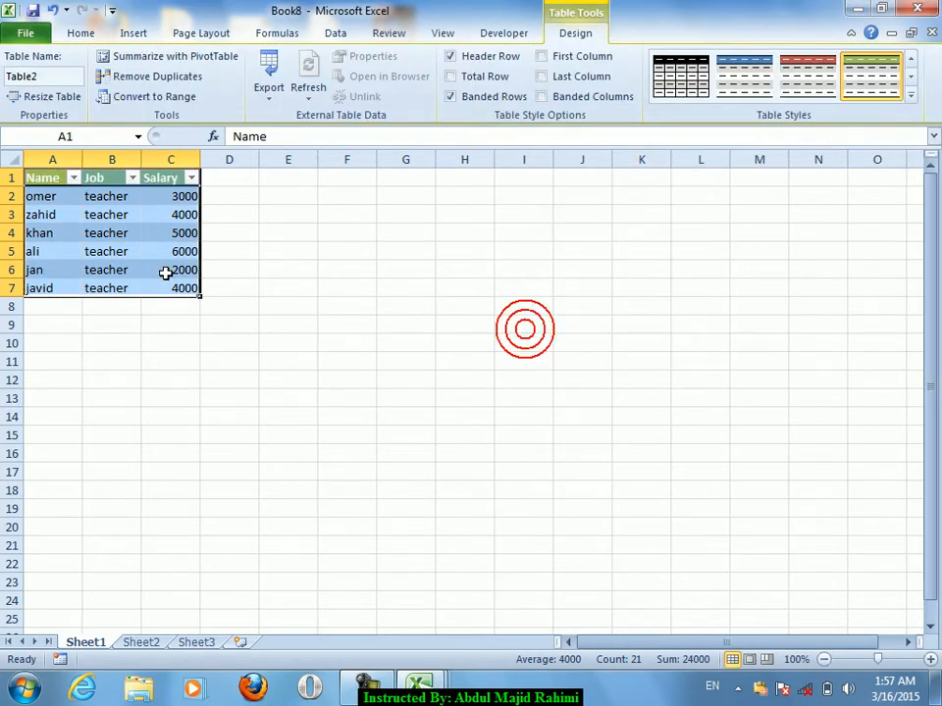
pyautogui.click(100, 227)
pyautogui.moveTo(69, 180); pyautogui.dragTo(174, 177)
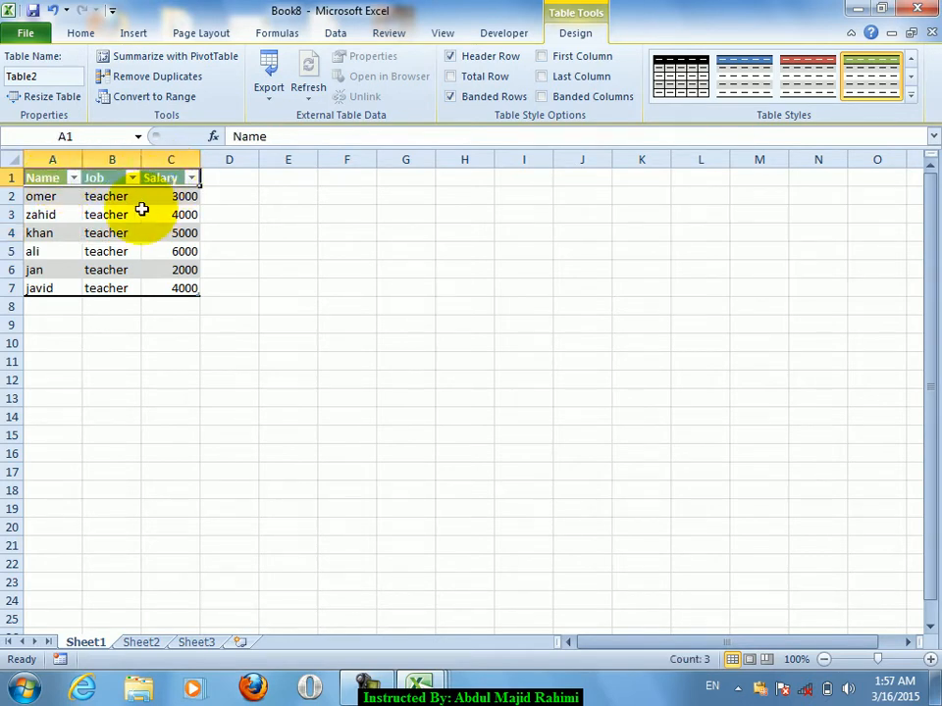
pyautogui.click(147, 213)
# Step: Undo the green table formatting on the Name, Job and Salary list
pyautogui.click(91, 36)
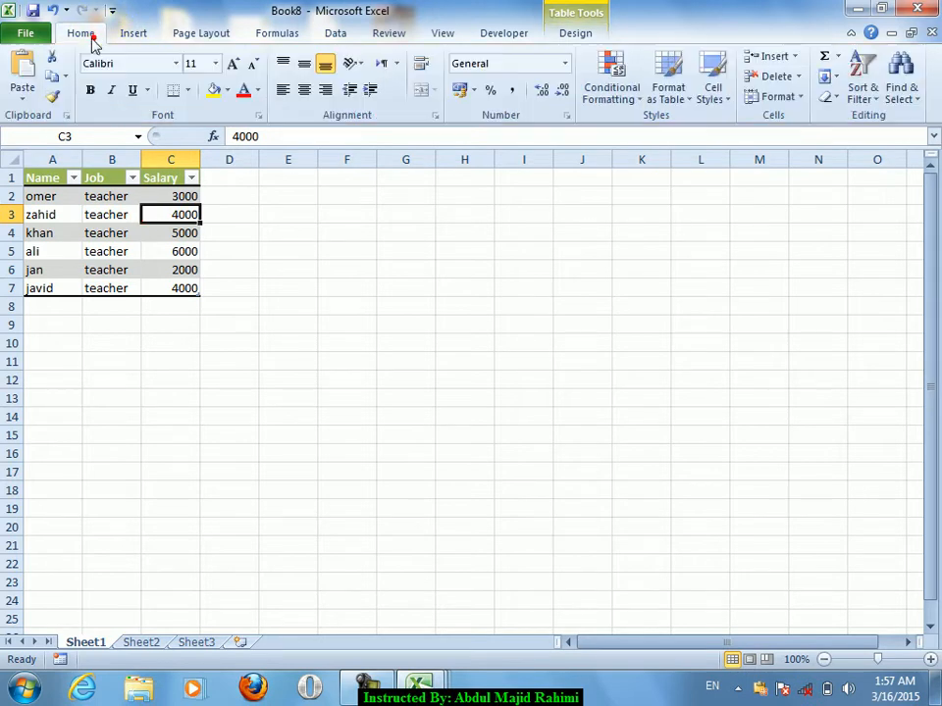
pyautogui.click(66, 193)
pyautogui.moveTo(60, 178); pyautogui.dragTo(183, 288)
pyautogui.hotkey('ctrl', 'z')
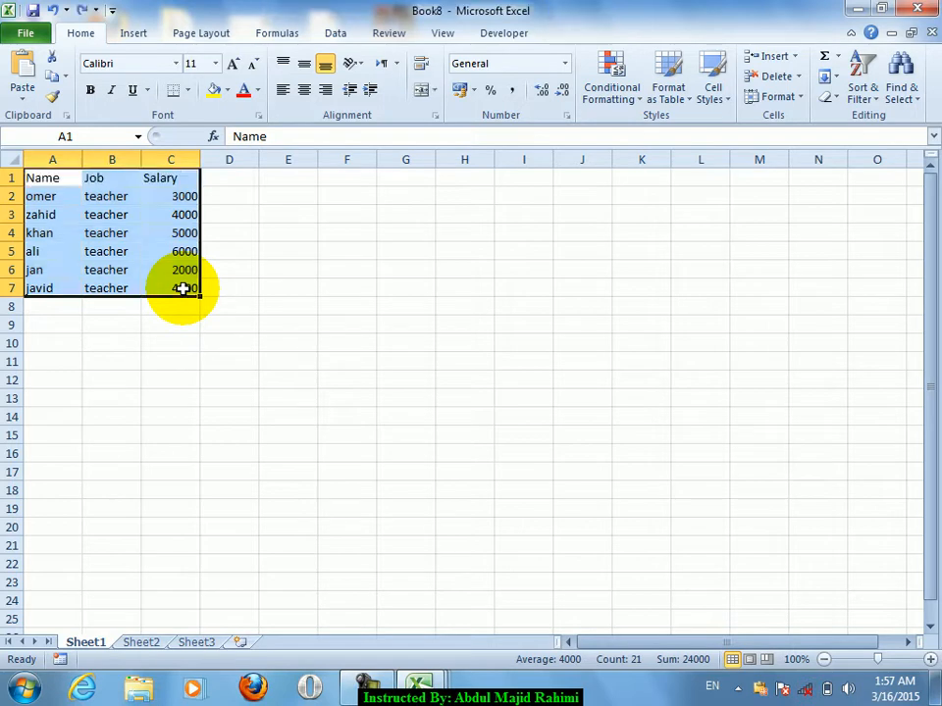
# Step: Start creating a new custom table style, keeping its default name
pyautogui.click(667, 87)
pyautogui.click(531, 569)
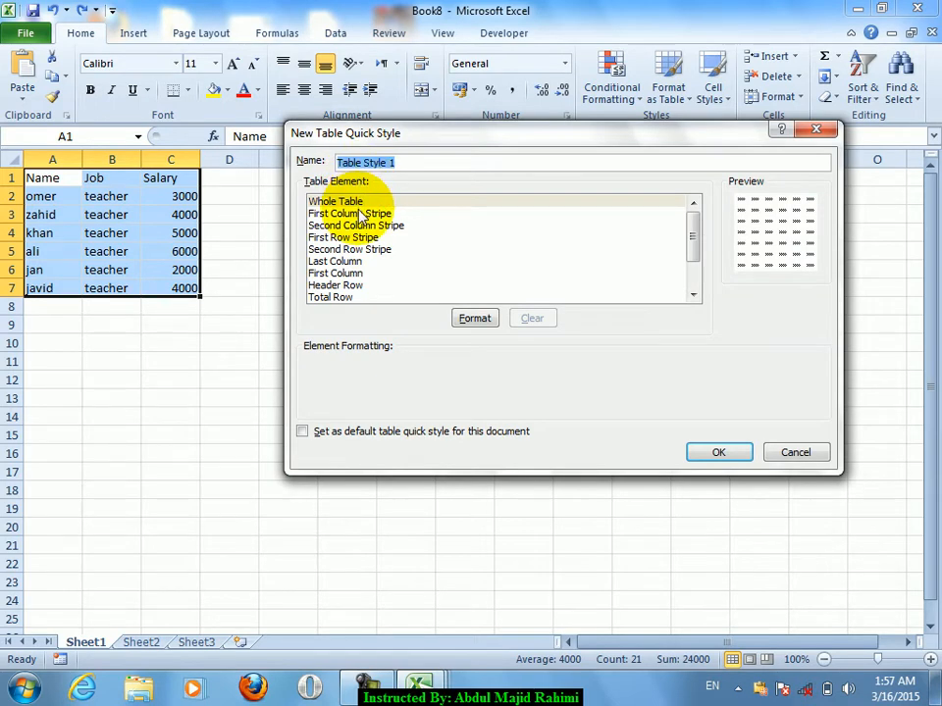
pyautogui.press('Tab')
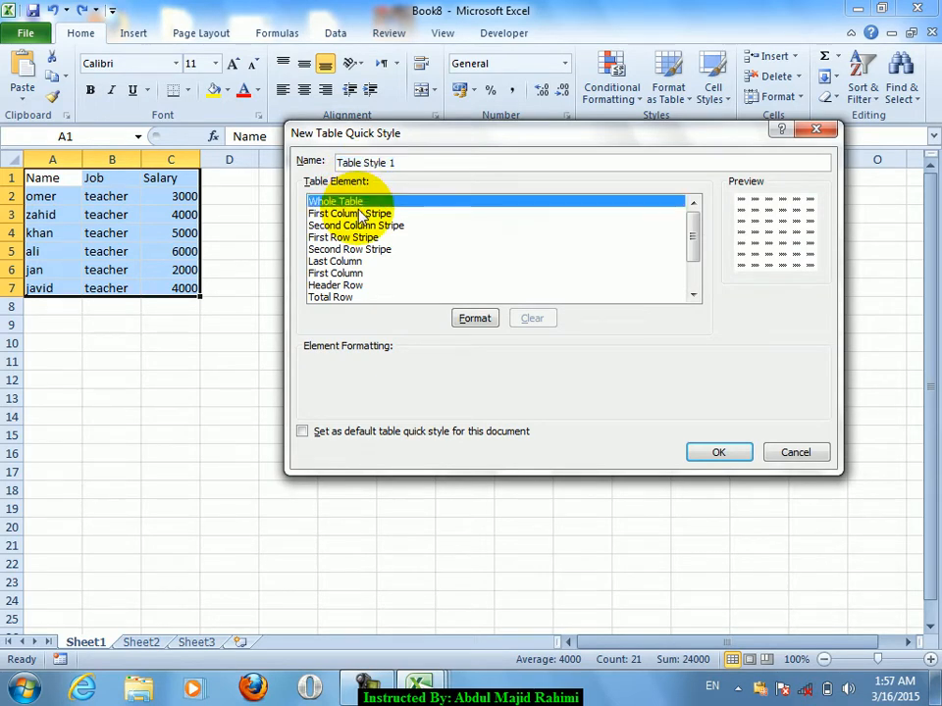
# Step: Look through the table elements that the new style can format, returning to Whole Table
pyautogui.press('Down')
pyautogui.press('Down')
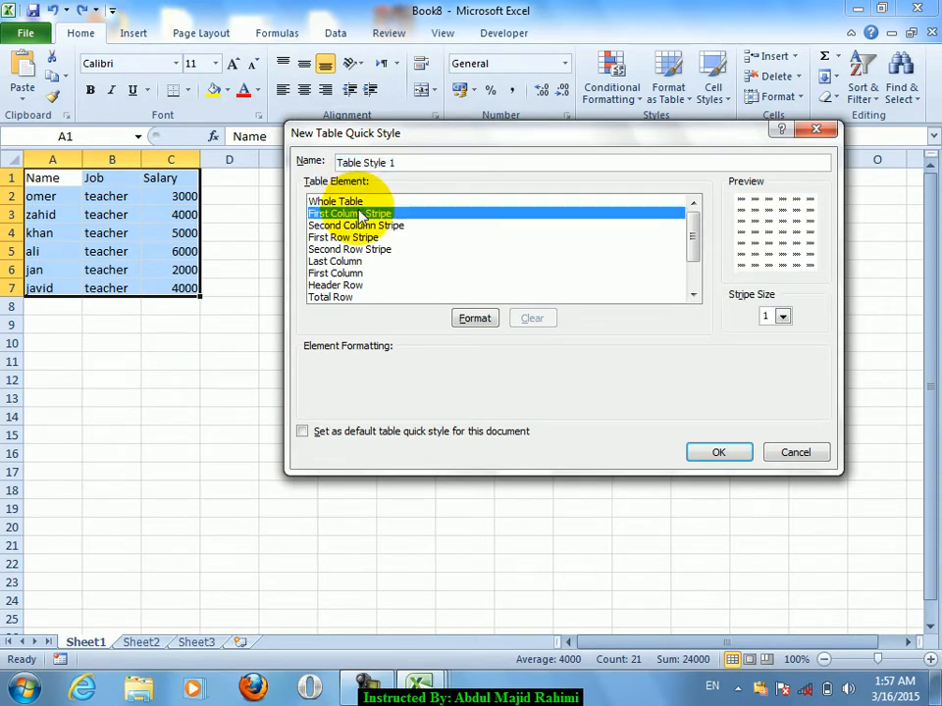
pyautogui.press('Down')
pyautogui.press('Down')
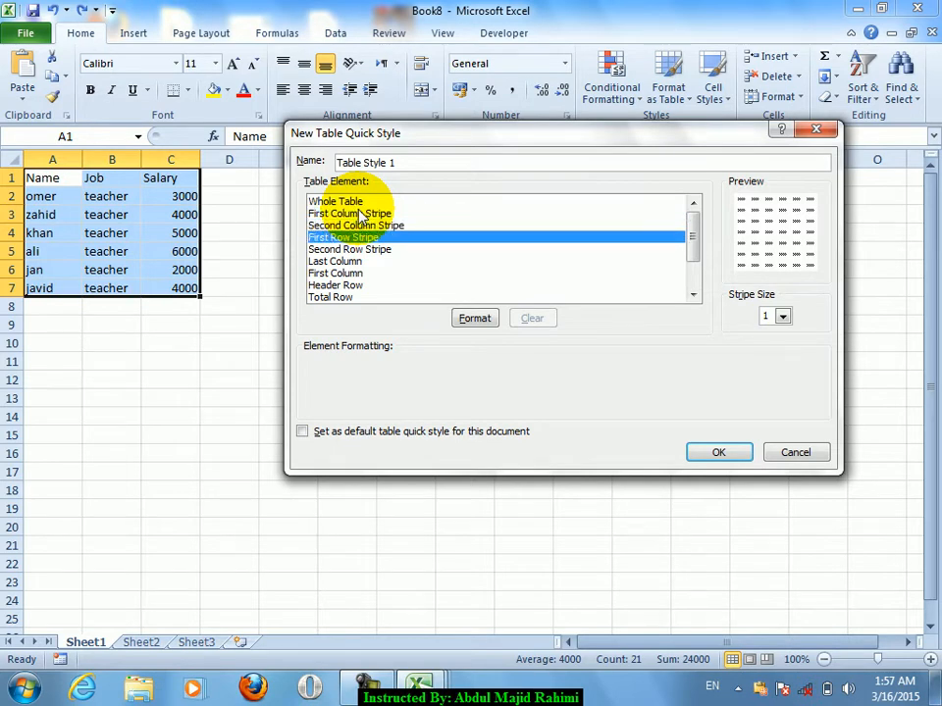
pyautogui.press('Down')
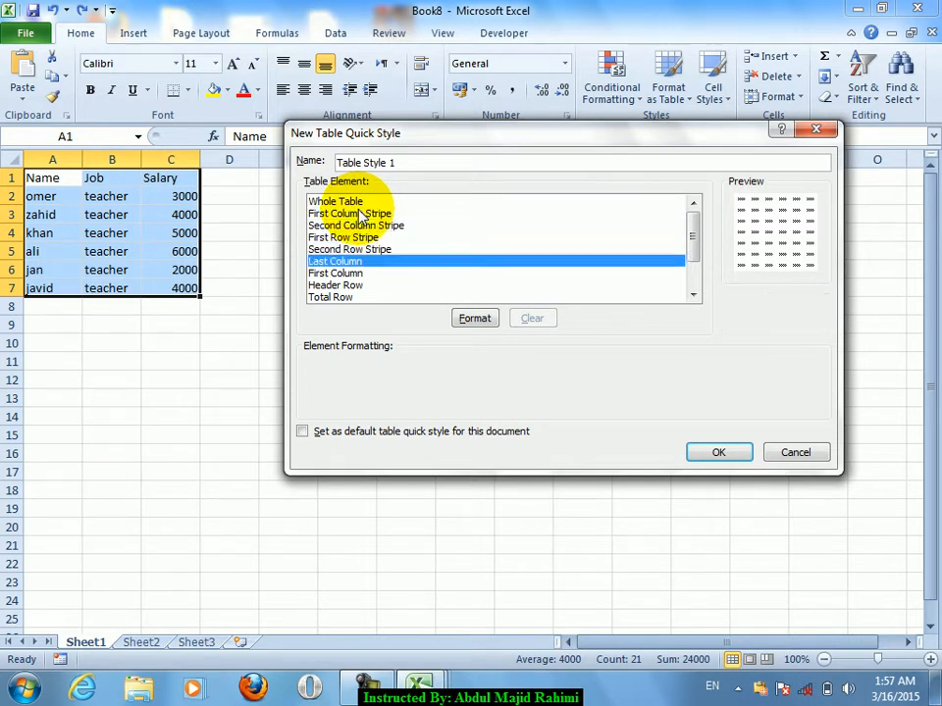
pyautogui.press('Down')
pyautogui.press('Down')
pyautogui.press('Down')
pyautogui.press('Down')
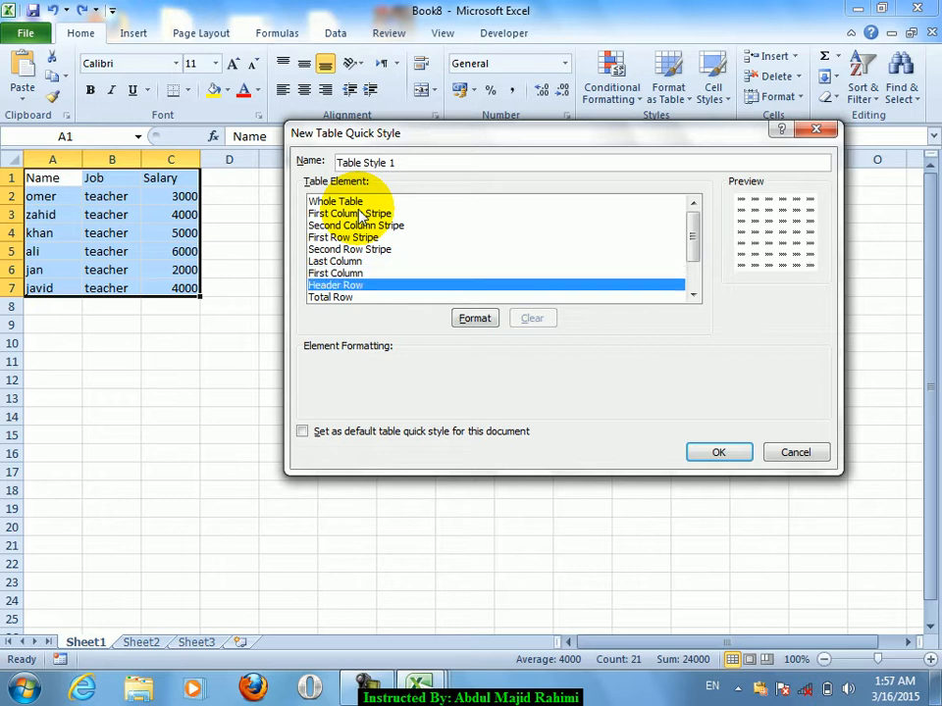
pyautogui.press('Up')
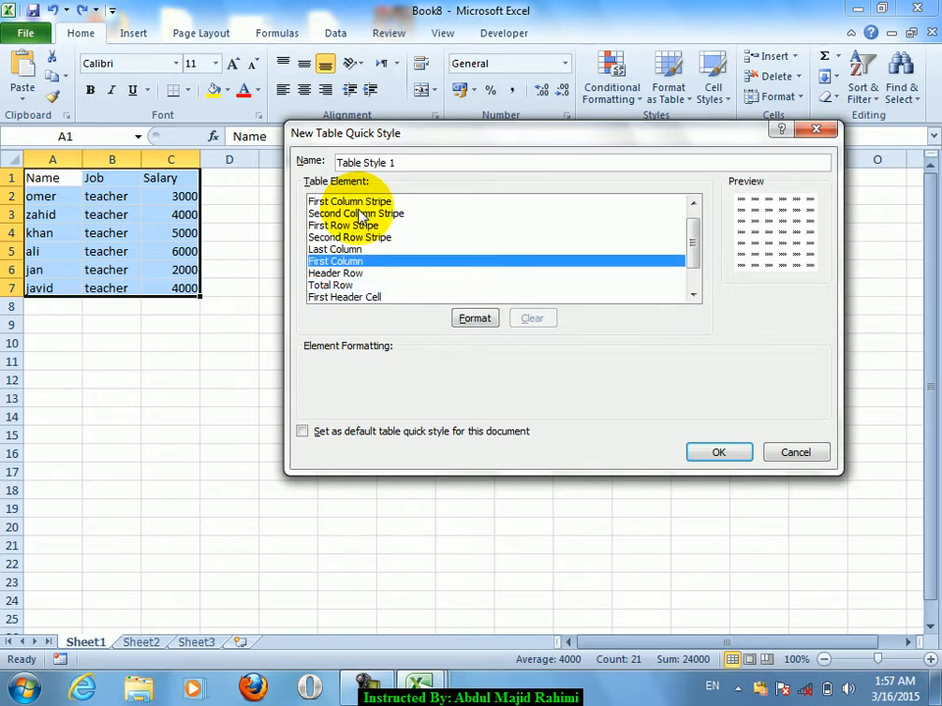
pyautogui.press('Home')
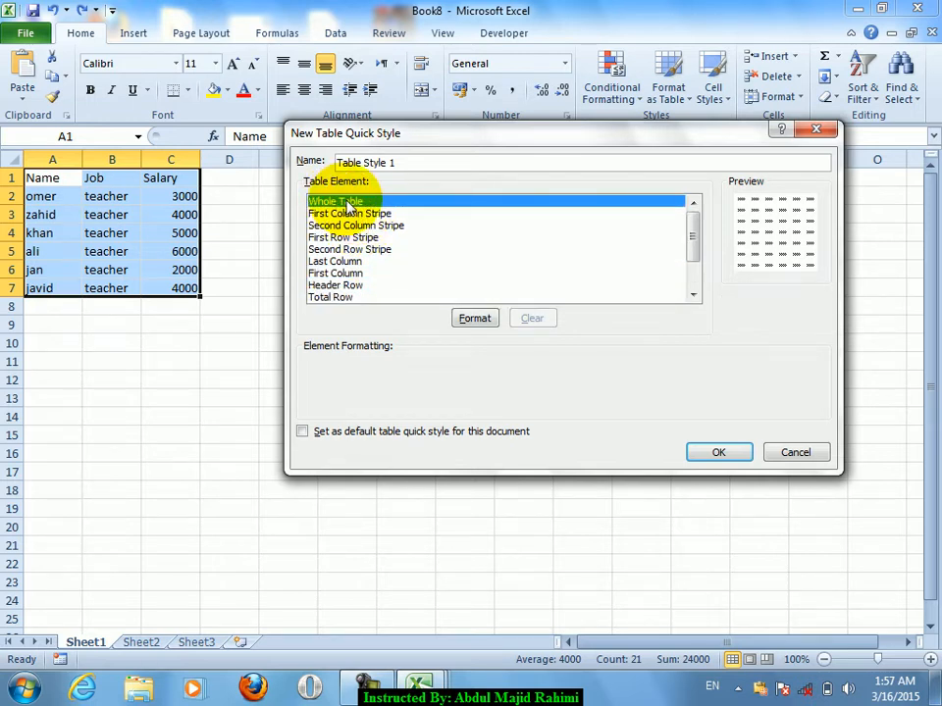
# Step: Format the Whole Table element's font as Bold Italic in dark red
pyautogui.click(478, 320)
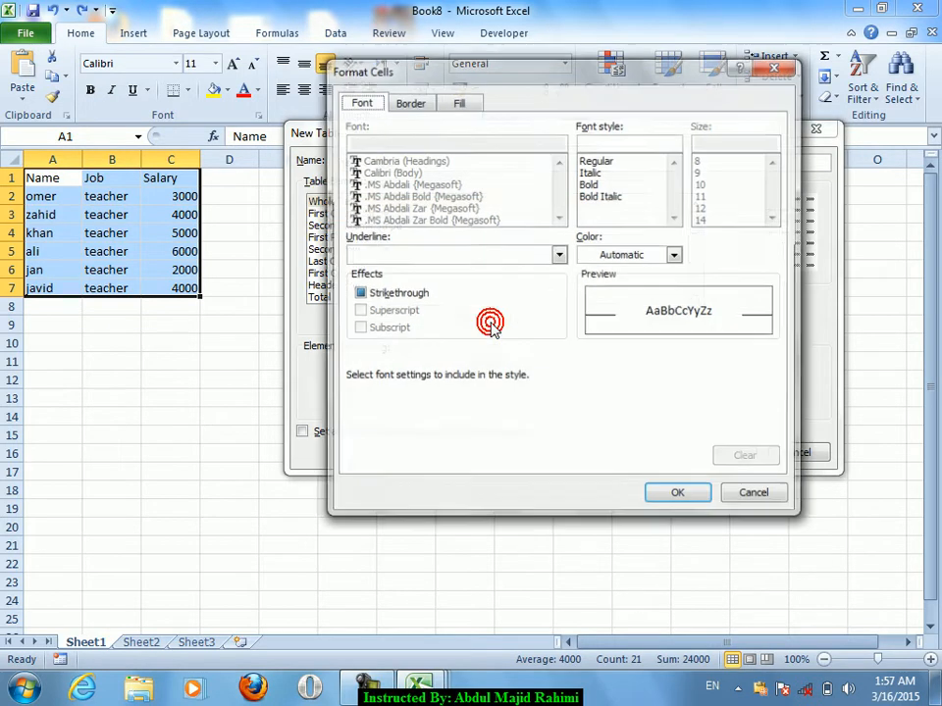
pyautogui.click(603, 196)
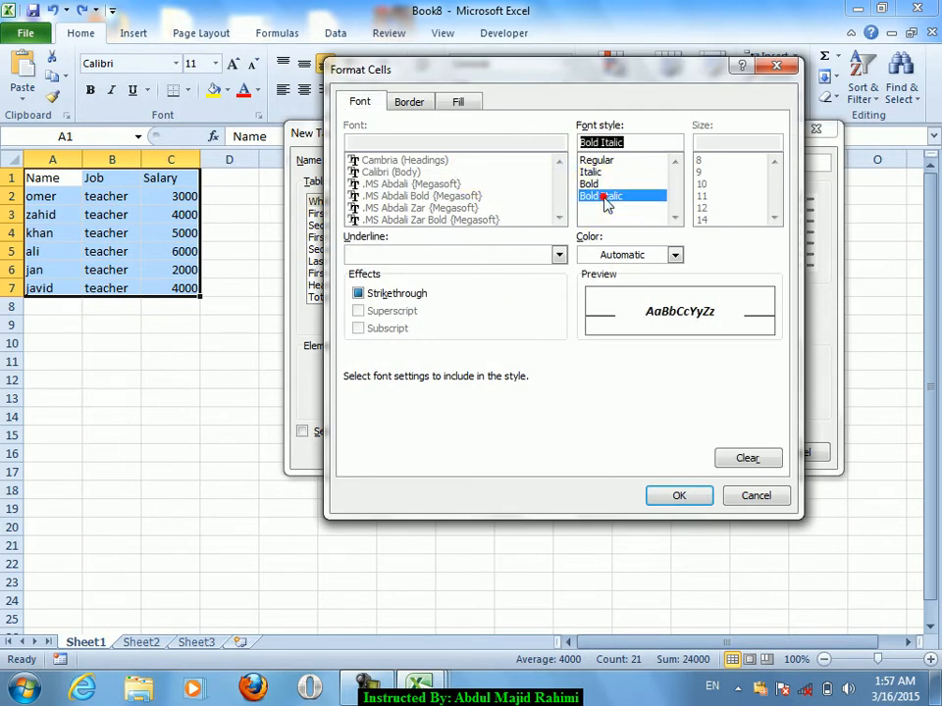
pyautogui.click(631, 255)
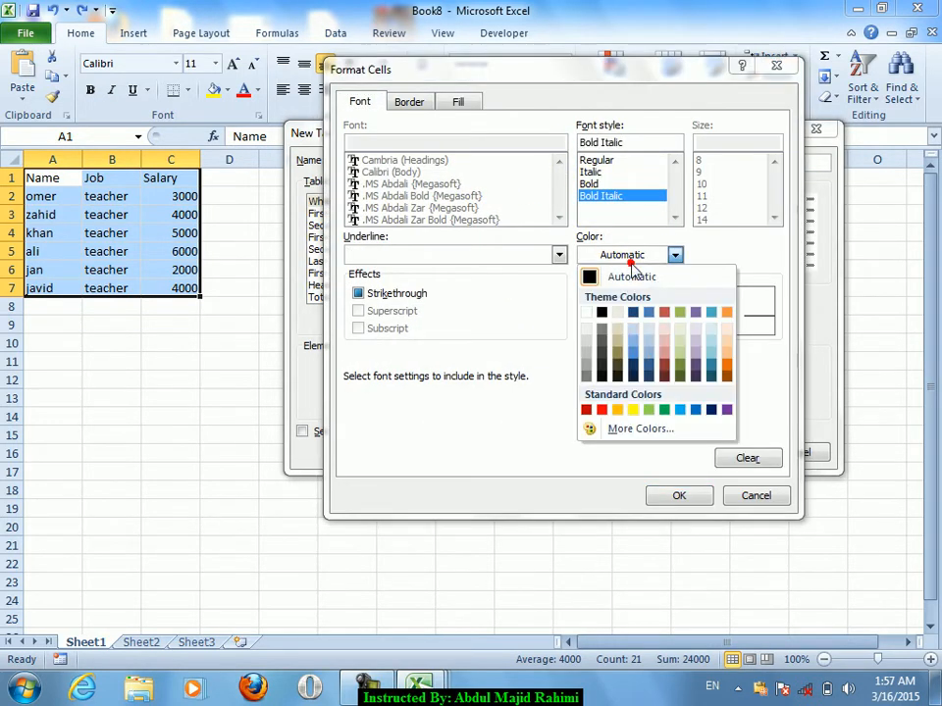
pyautogui.click(586, 410)
# Step: Add green outline and inside borders to the Whole Table element
pyautogui.click(425, 102)
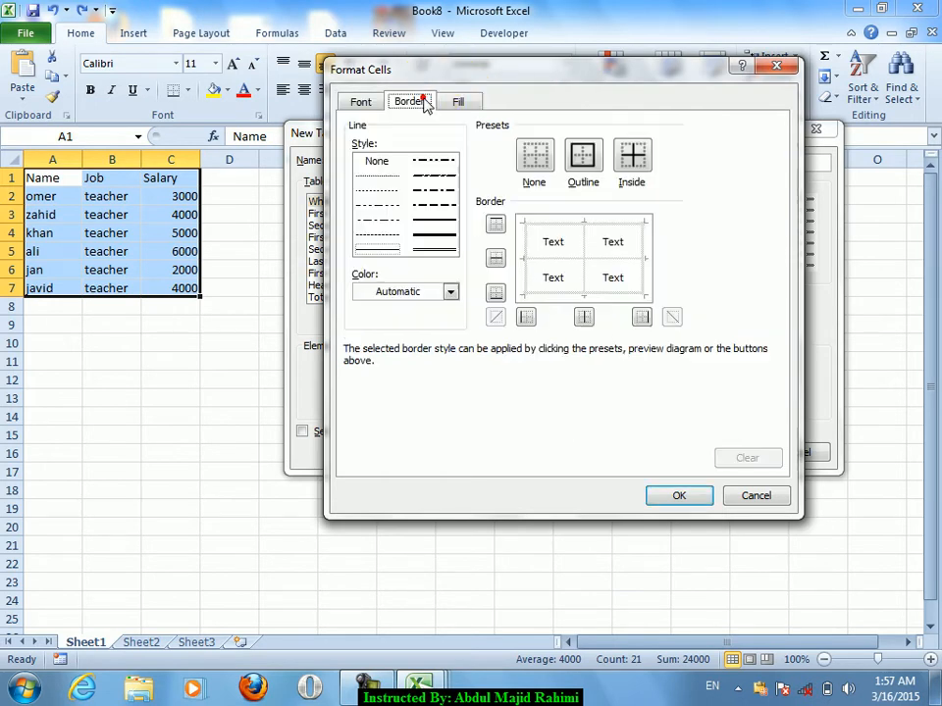
pyautogui.click(446, 292)
pyautogui.click(440, 447)
pyautogui.click(584, 154)
pyautogui.click(628, 152)
pyautogui.click(579, 159)
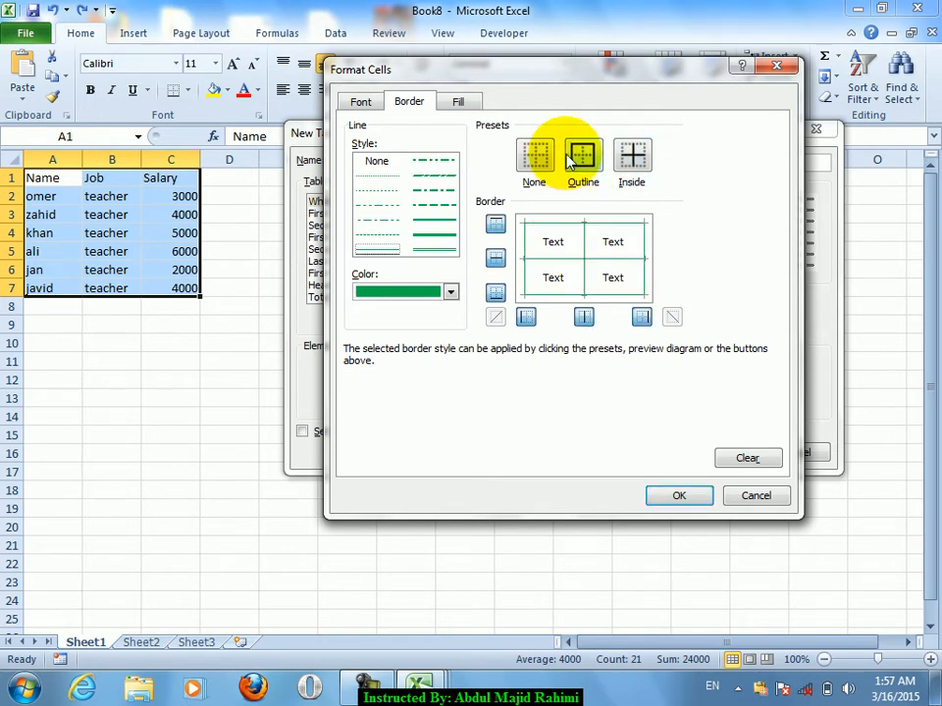
# Step: Change the Whole Table element's green borders to a thicker solid line
pyautogui.click(463, 104)
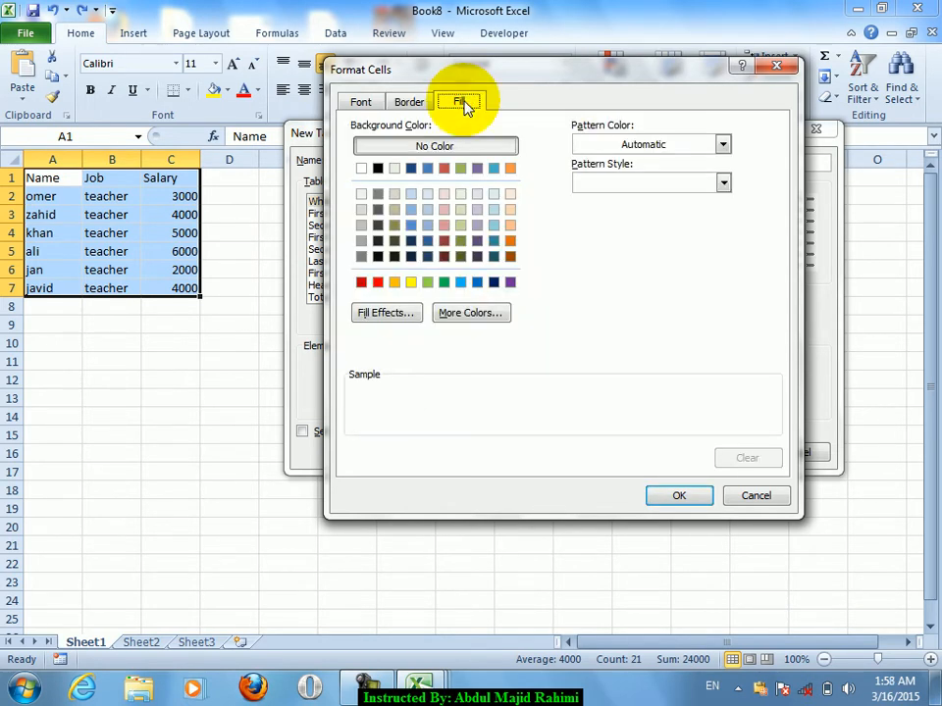
pyautogui.click(410, 101)
pyautogui.click(437, 220)
pyautogui.click(580, 152)
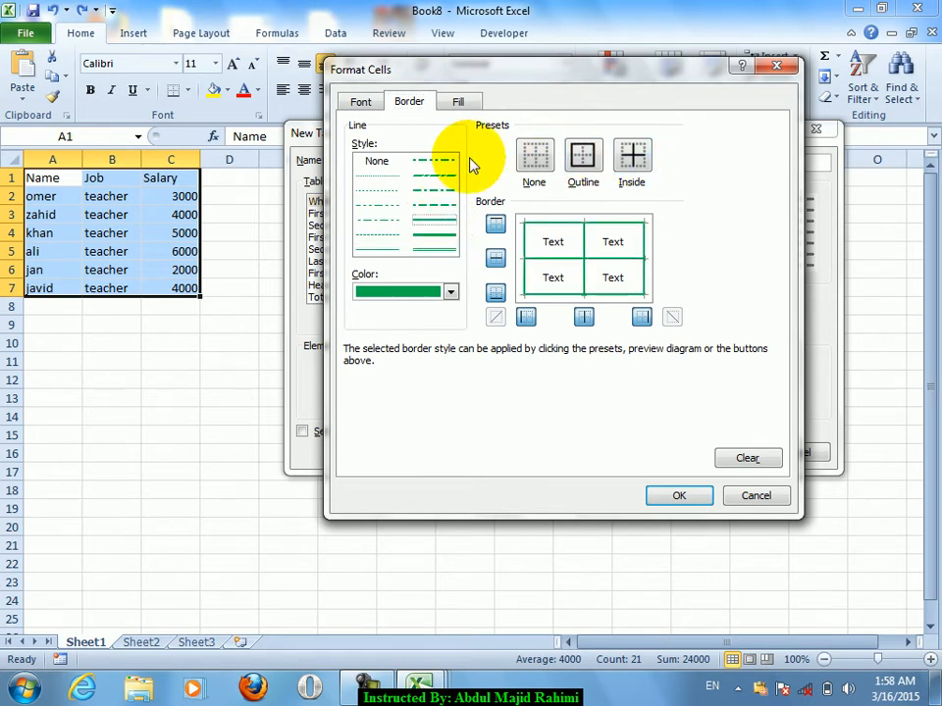
# Step: Give the Whole Table element a light blue fill and save the style as the document's default table quick style
pyautogui.click(461, 101)
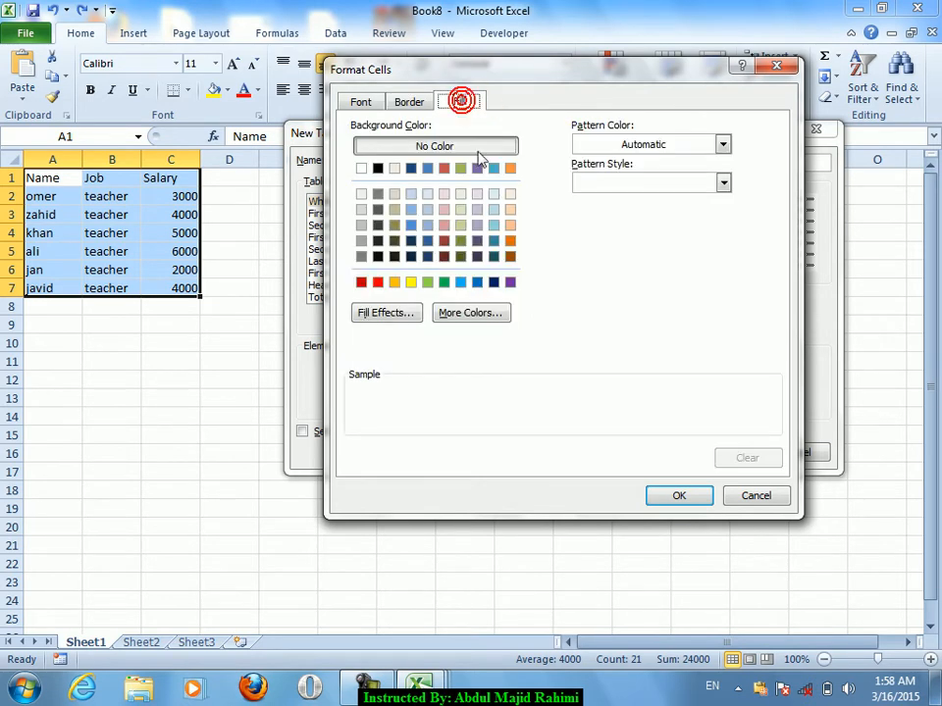
pyautogui.click(412, 199)
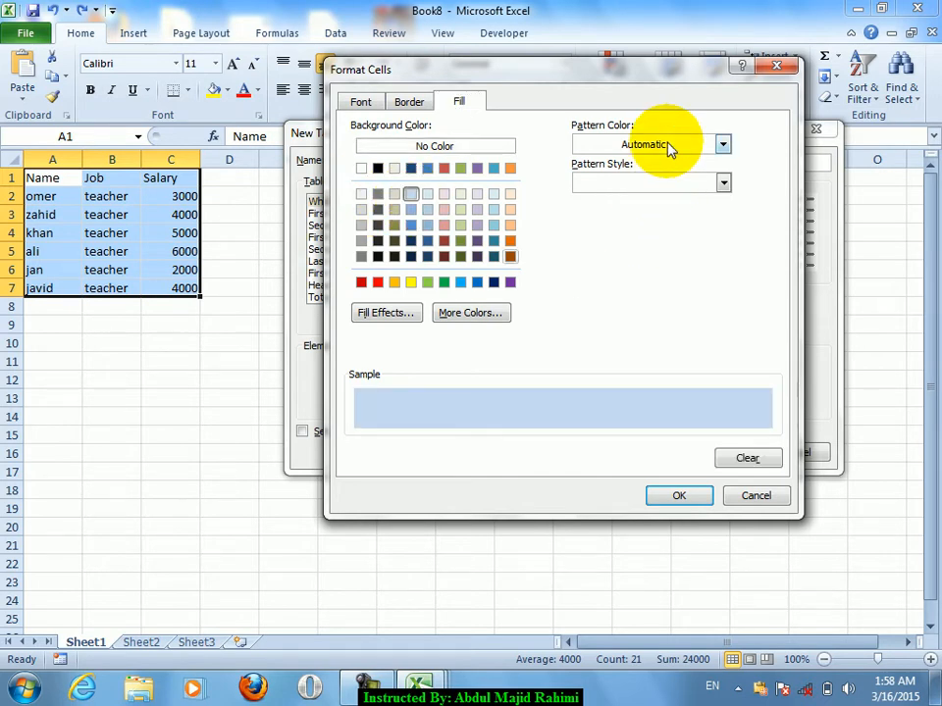
pyautogui.click(679, 495)
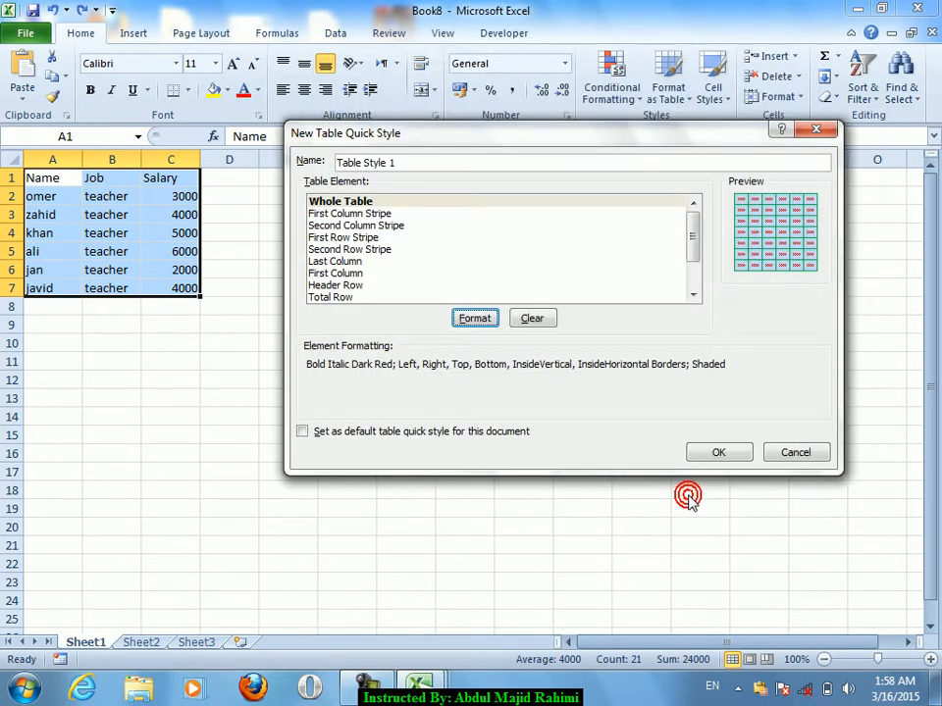
pyautogui.click(416, 433)
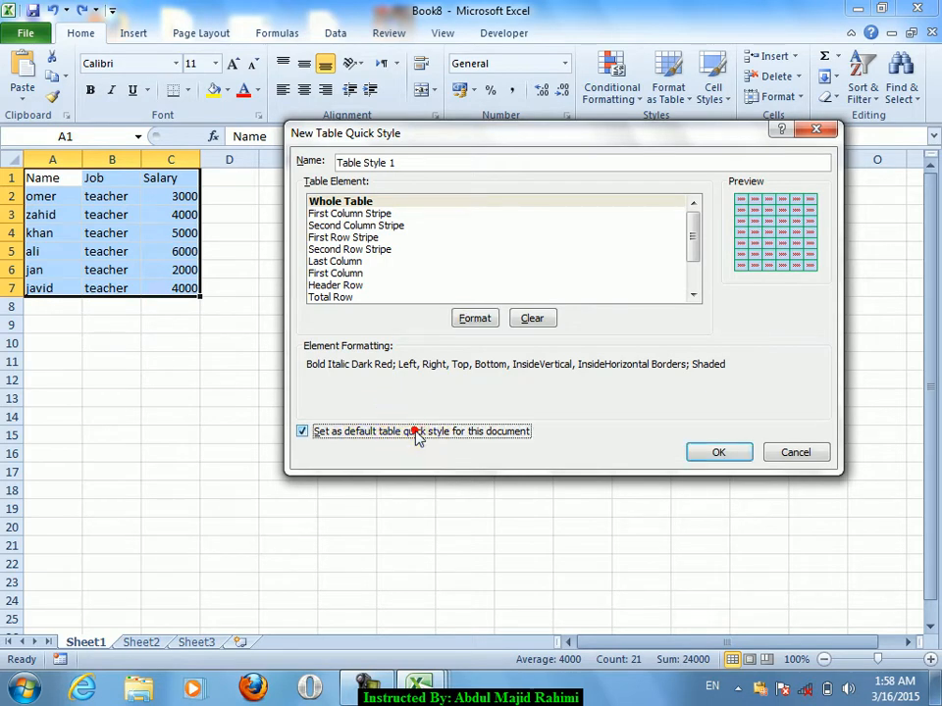
pyautogui.click(719, 453)
# Step: Format A1:C7 as a table with headers using the new custom table style
pyautogui.click(610, 78)
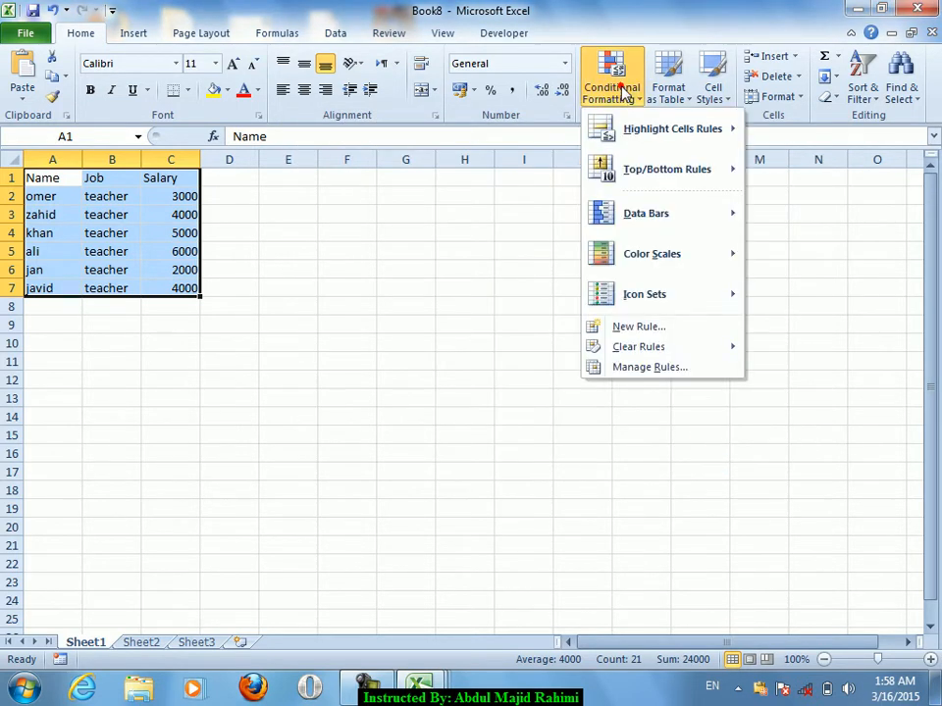
pyautogui.click(668, 74)
pyautogui.click(668, 74)
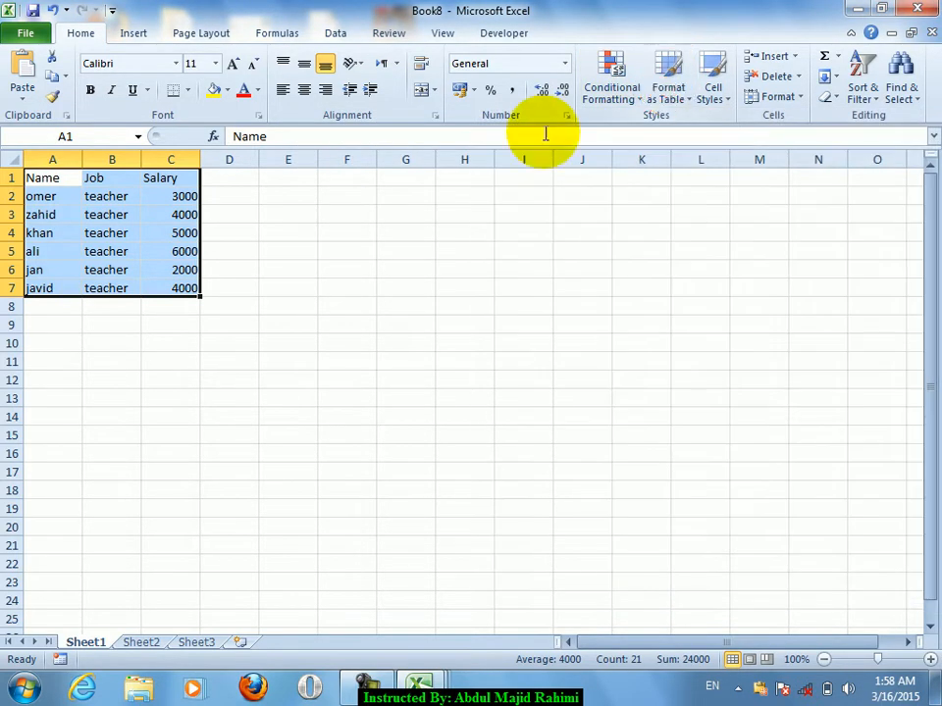
pyautogui.click(668, 78)
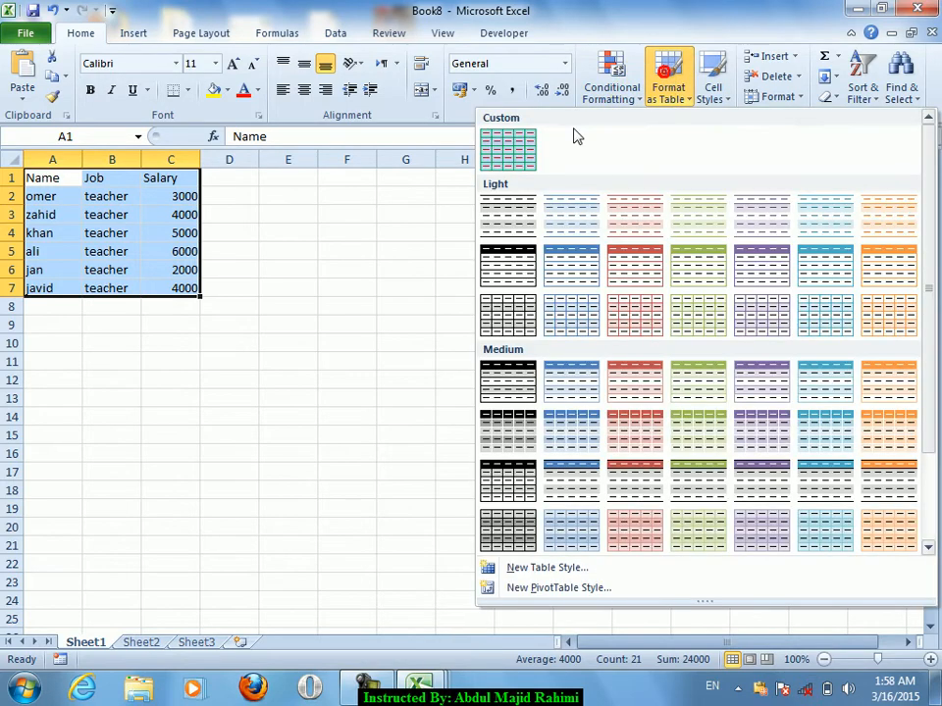
pyautogui.click(495, 162)
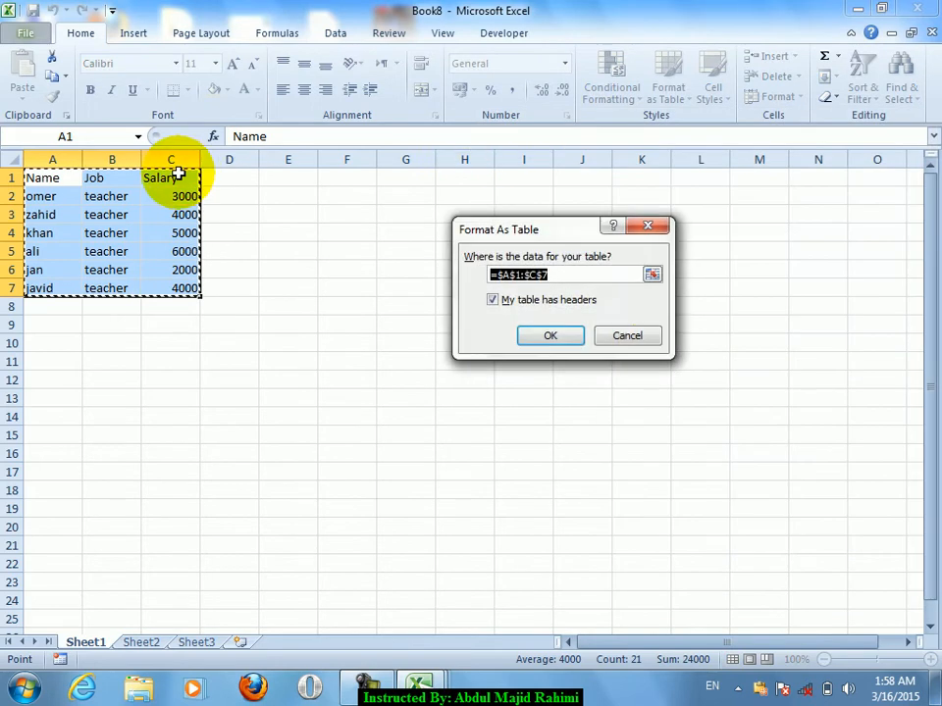
pyautogui.click(559, 337)
pyautogui.click(110, 215)
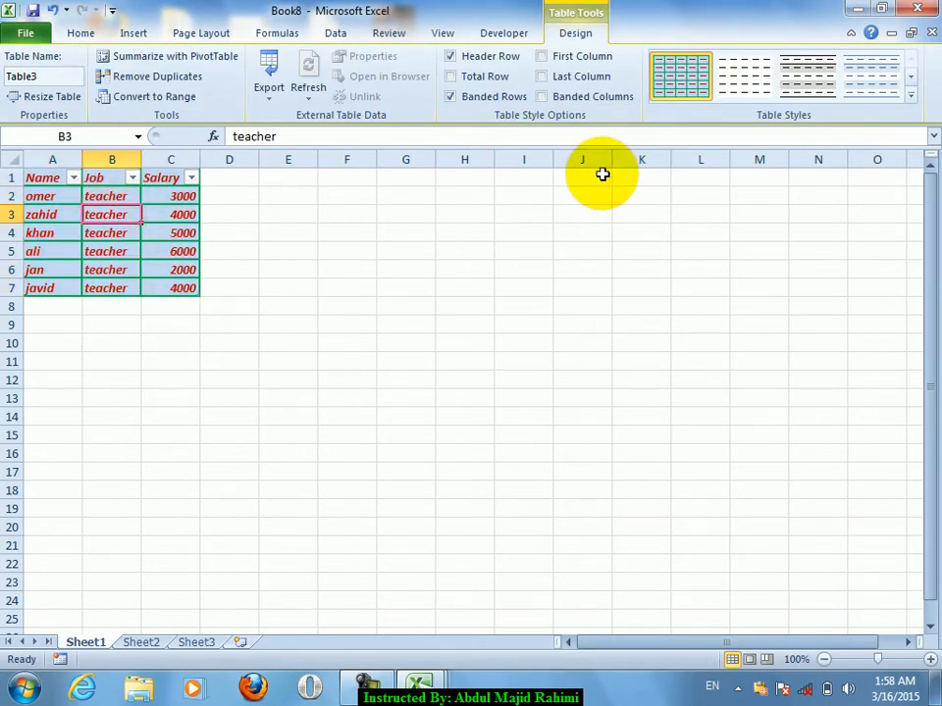
# Step: Open the custom table style for modification and replace its name with a person's first name
pyautogui.click(81, 35)
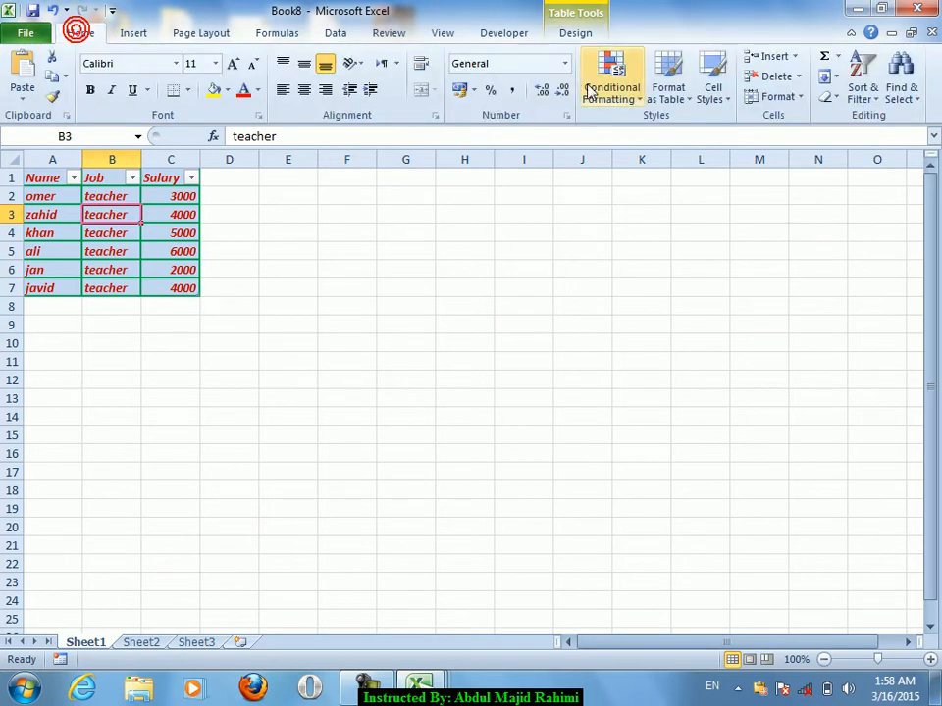
pyautogui.click(667, 75)
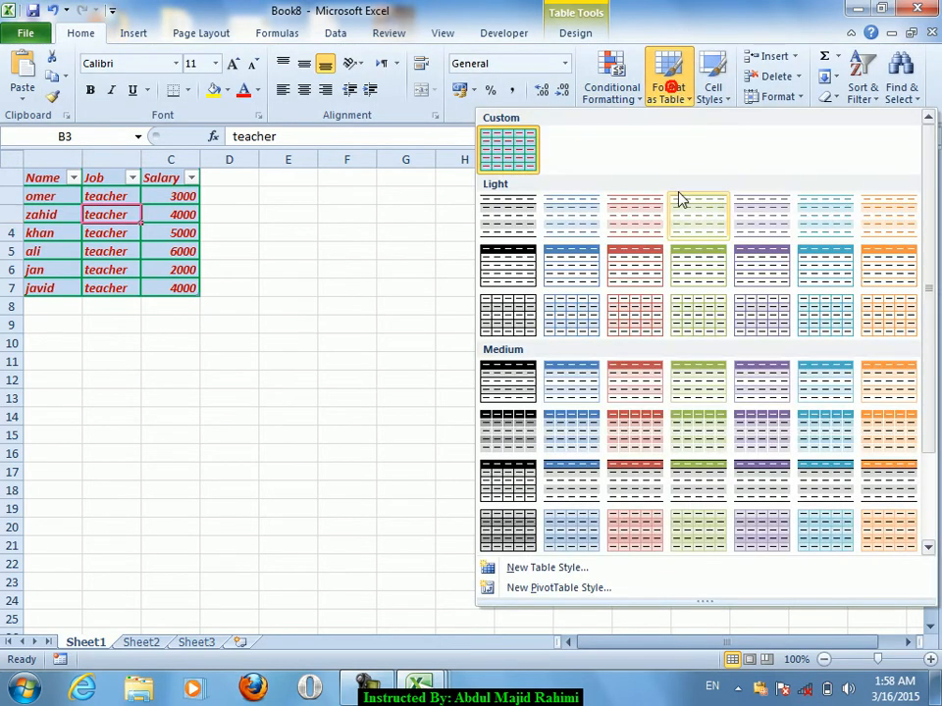
pyautogui.rightClick(520, 166)
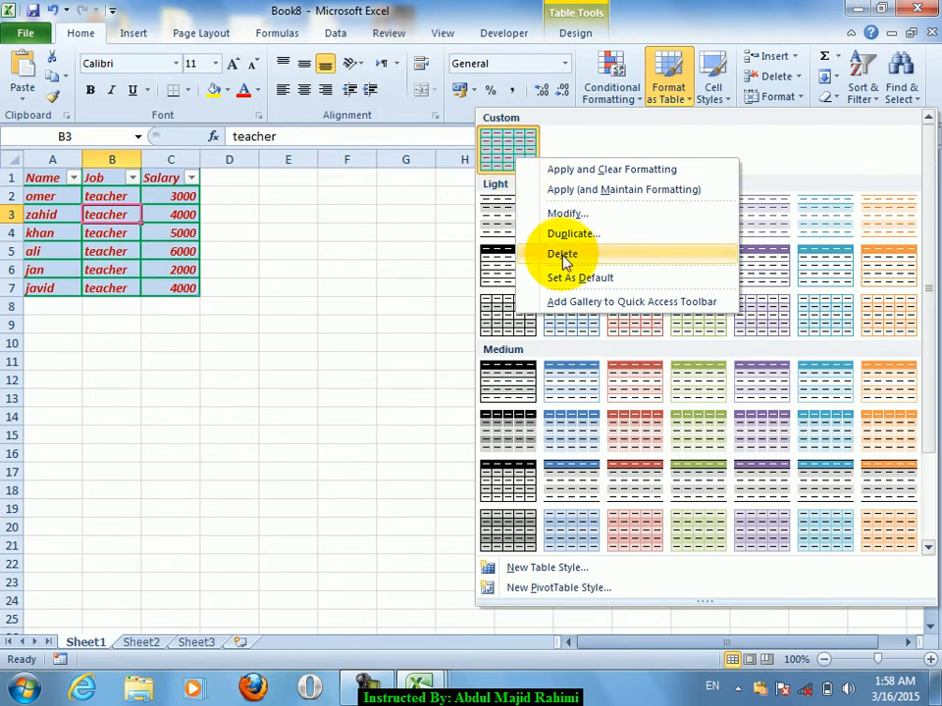
pyautogui.click(578, 213)
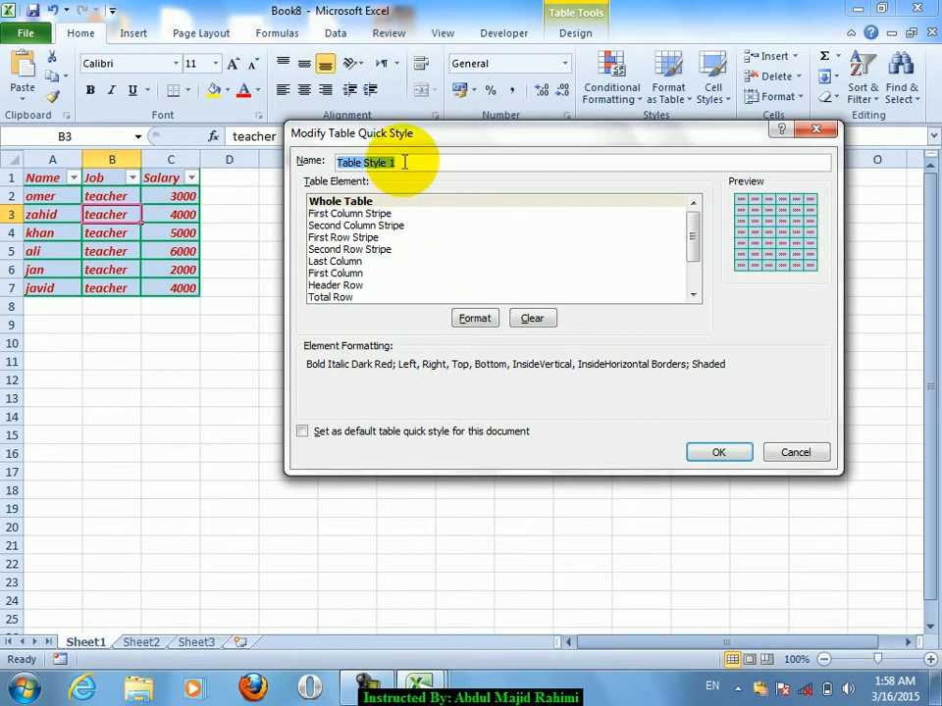
pyautogui.press('BackSpace')
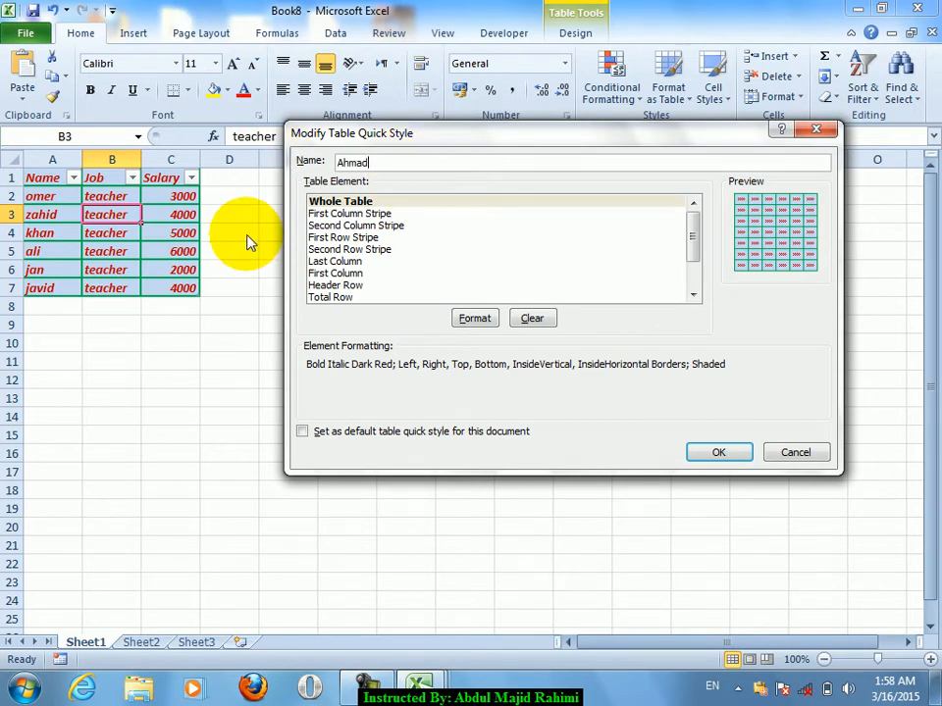
# Step: Try to give the custom table style's Whole Table element a red fill and yellow font colour
pyautogui.click(472, 318)
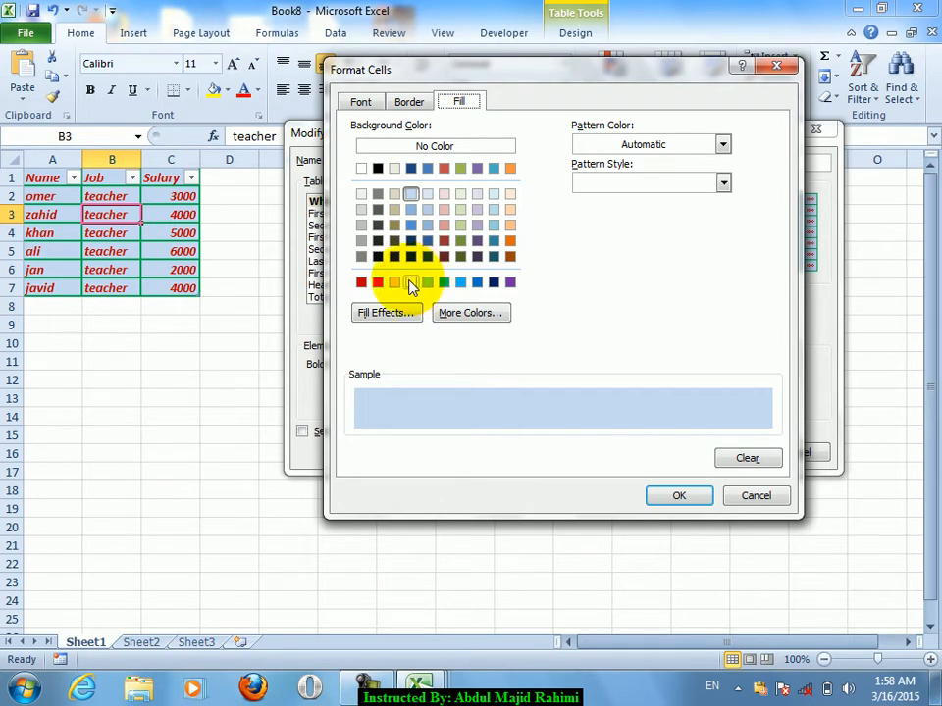
pyautogui.click(377, 282)
pyautogui.click(410, 102)
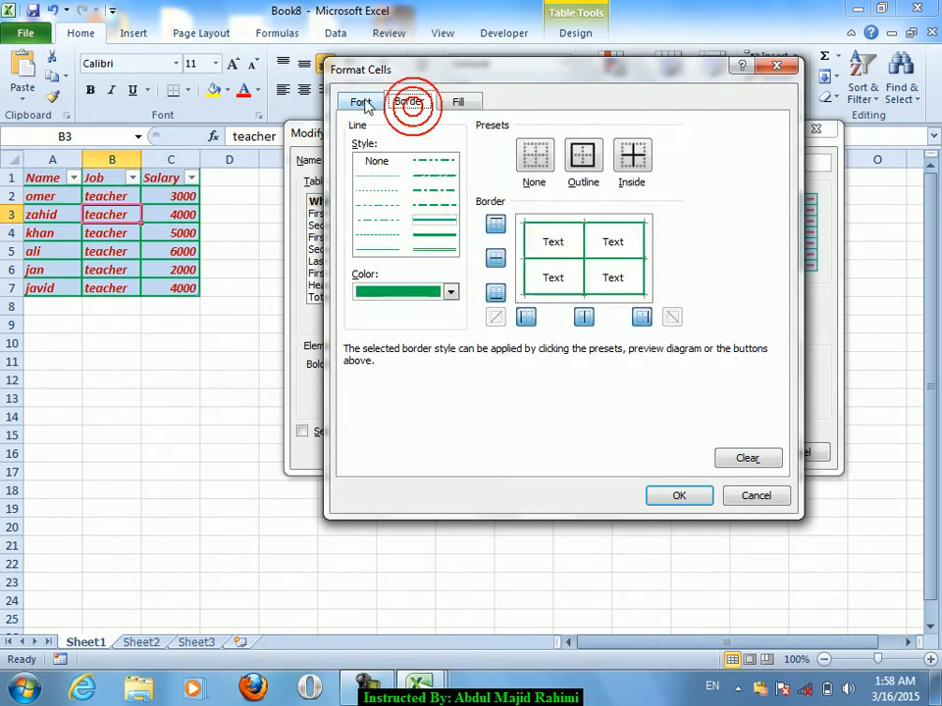
pyautogui.click(361, 101)
pyautogui.click(637, 254)
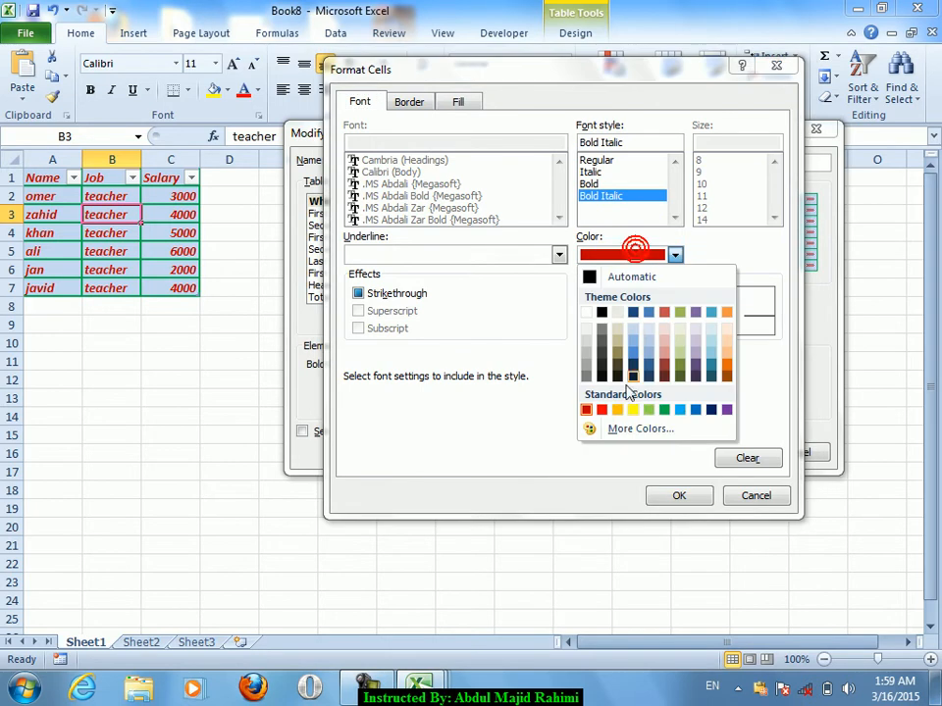
pyautogui.click(632, 410)
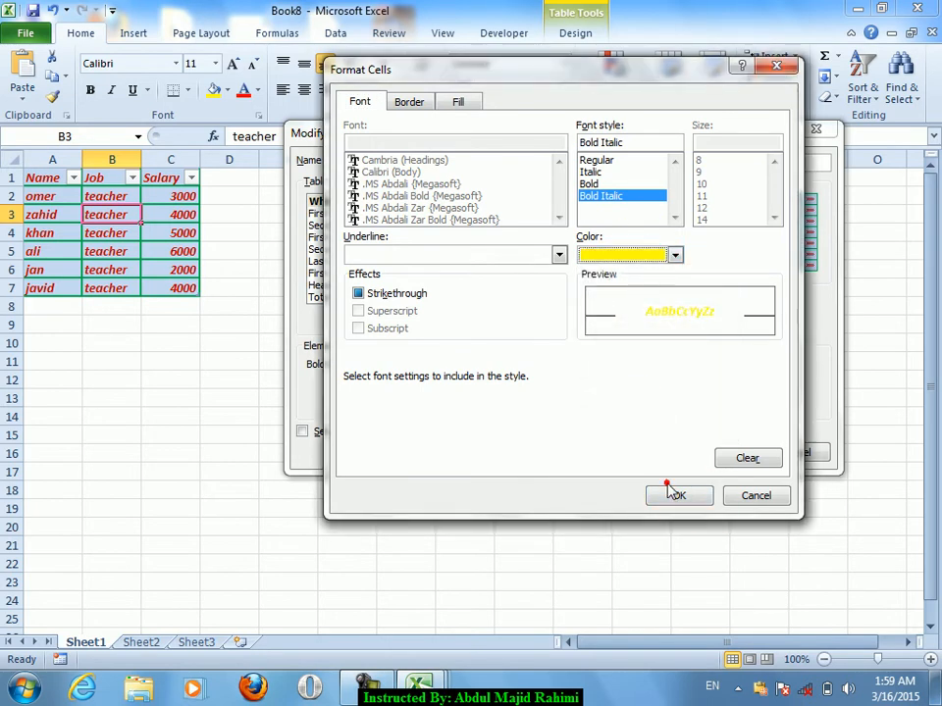
pyautogui.click(672, 494)
pyautogui.click(706, 452)
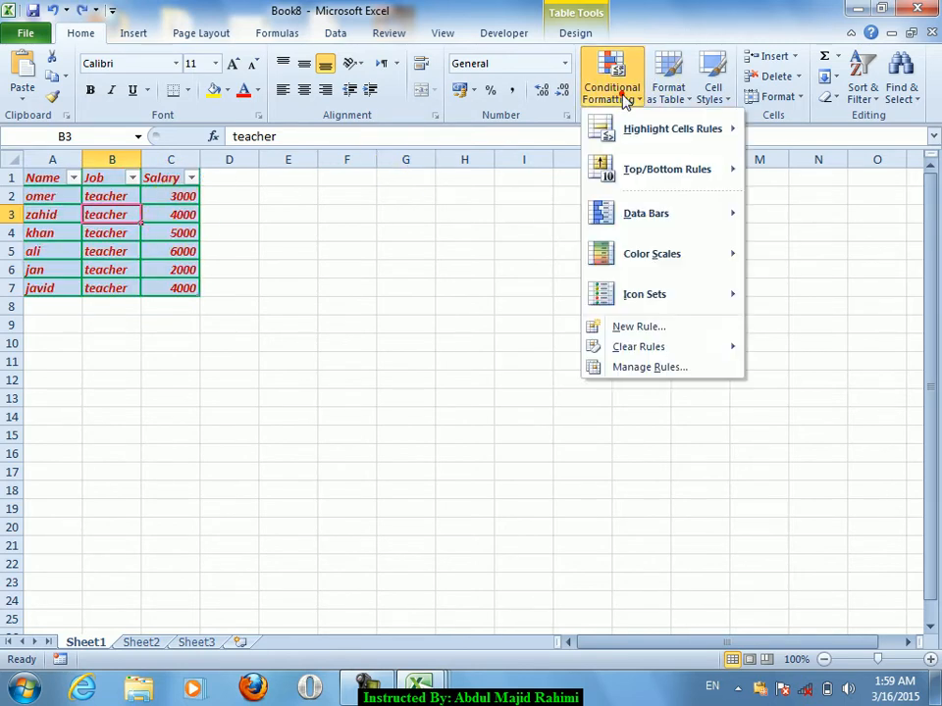
# Step: Create a new PivotTable quick style with bold italic green text for the Whole Table element
pyautogui.click(674, 98)
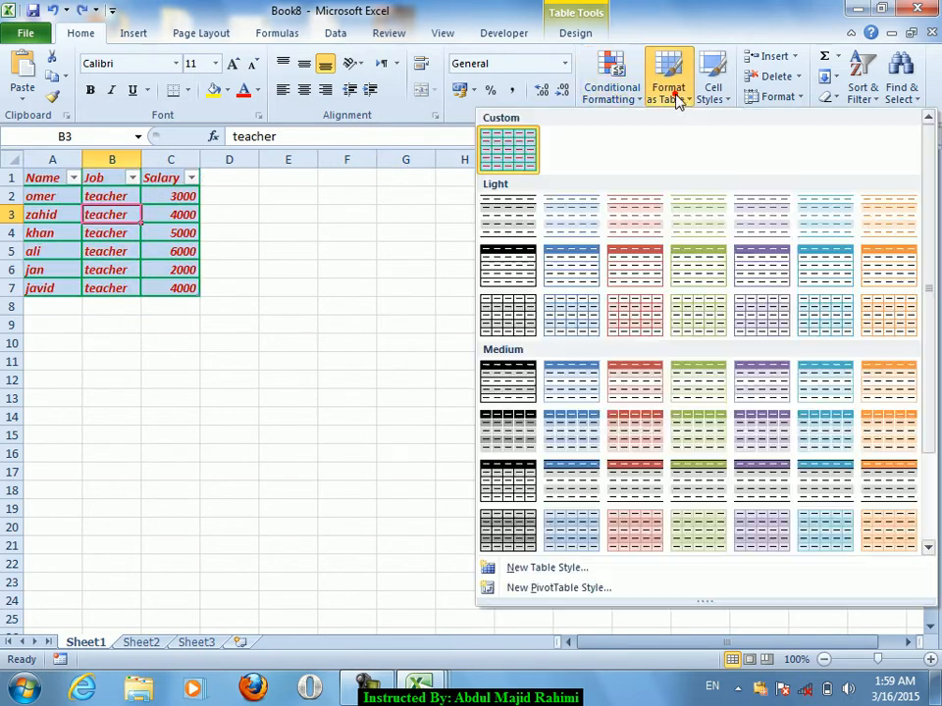
pyautogui.click(561, 587)
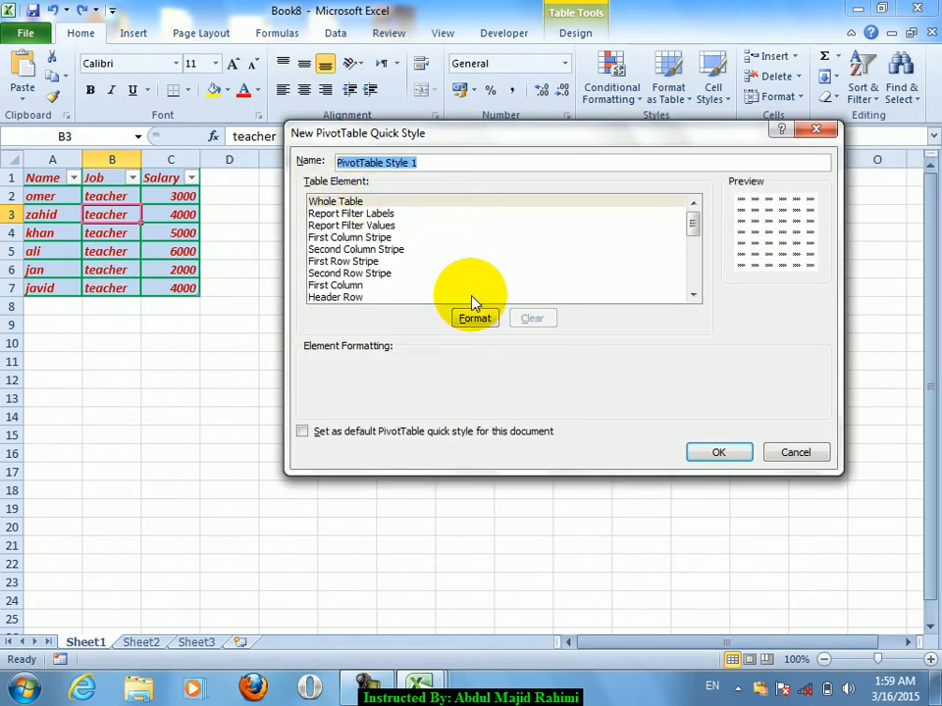
pyautogui.click(474, 319)
pyautogui.click(596, 196)
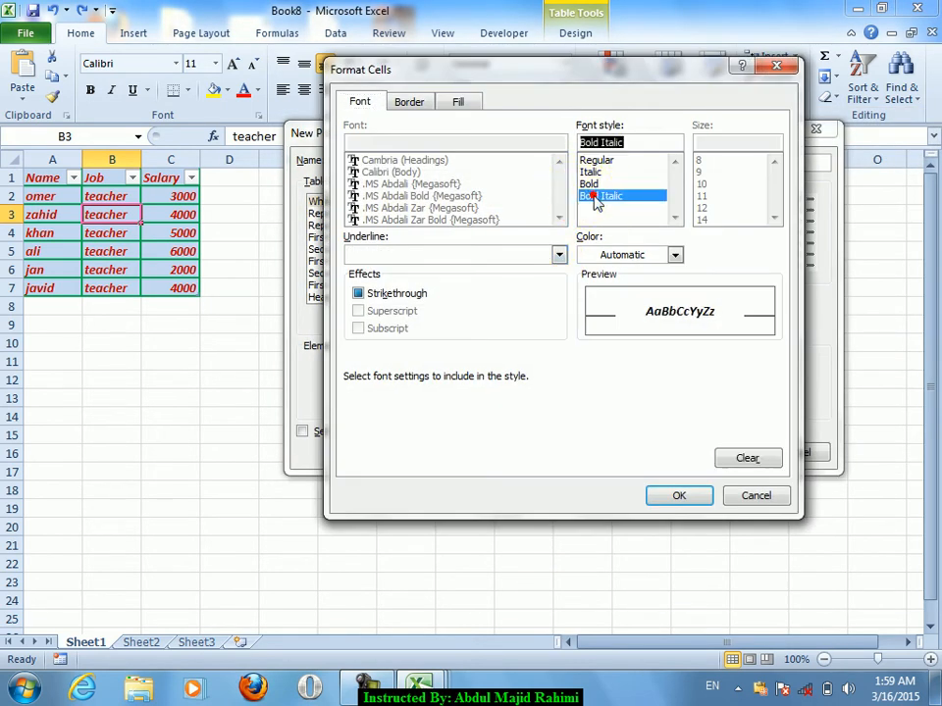
pyautogui.click(628, 255)
pyautogui.click(660, 406)
pyautogui.click(465, 100)
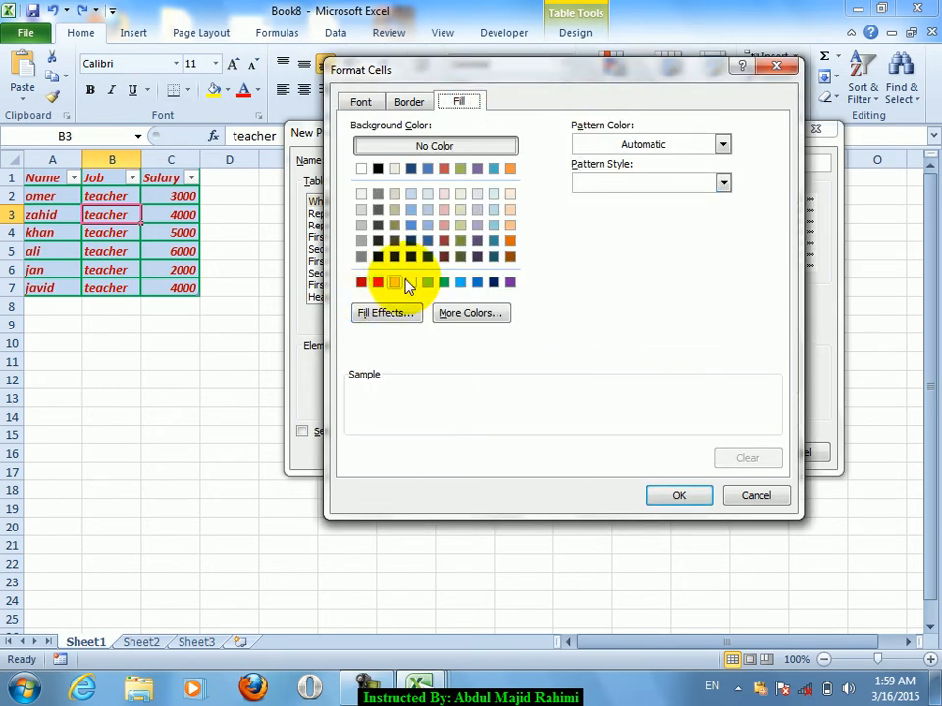
pyautogui.click(374, 104)
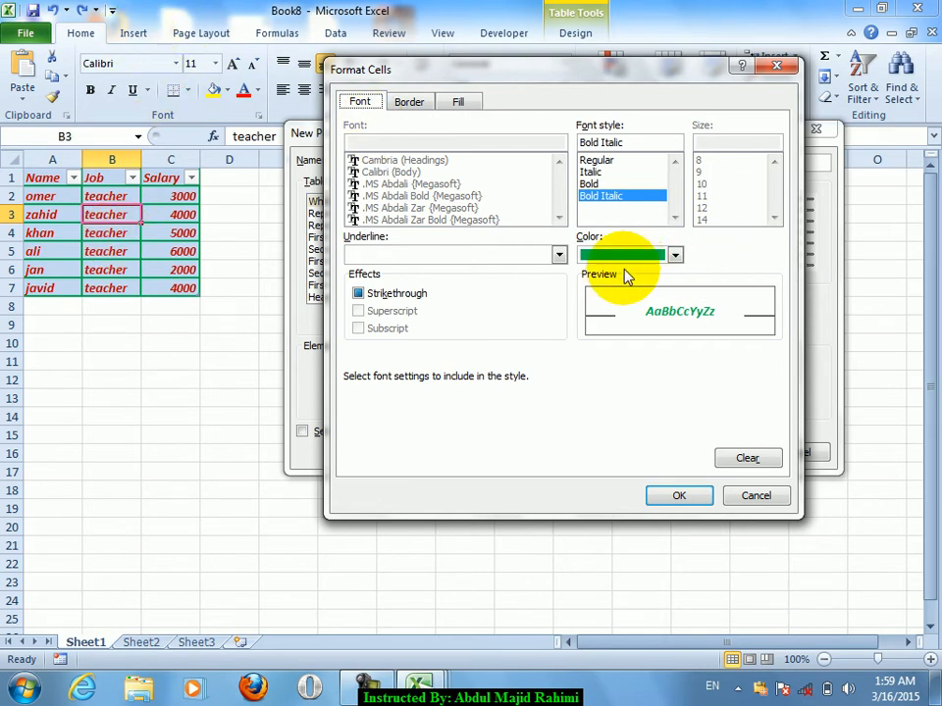
pyautogui.click(699, 507)
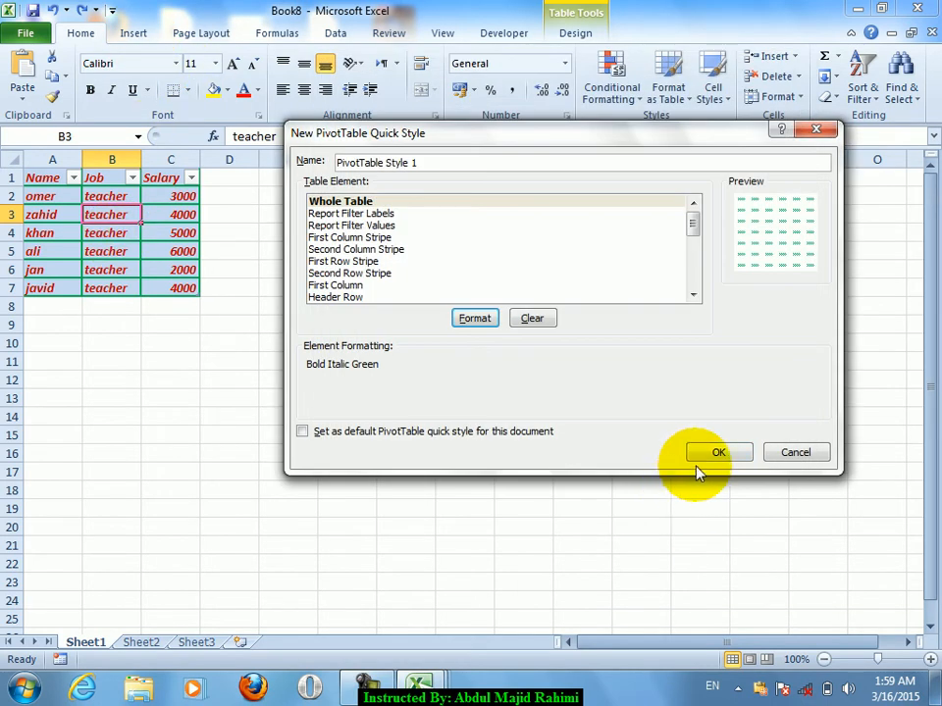
pyautogui.click(717, 453)
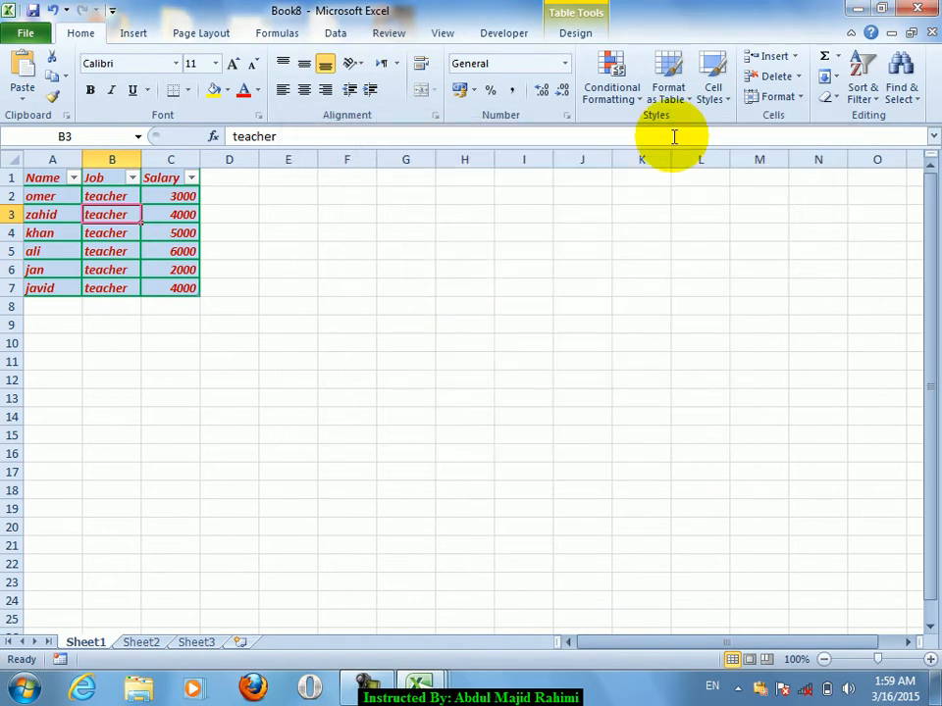
pyautogui.click(671, 82)
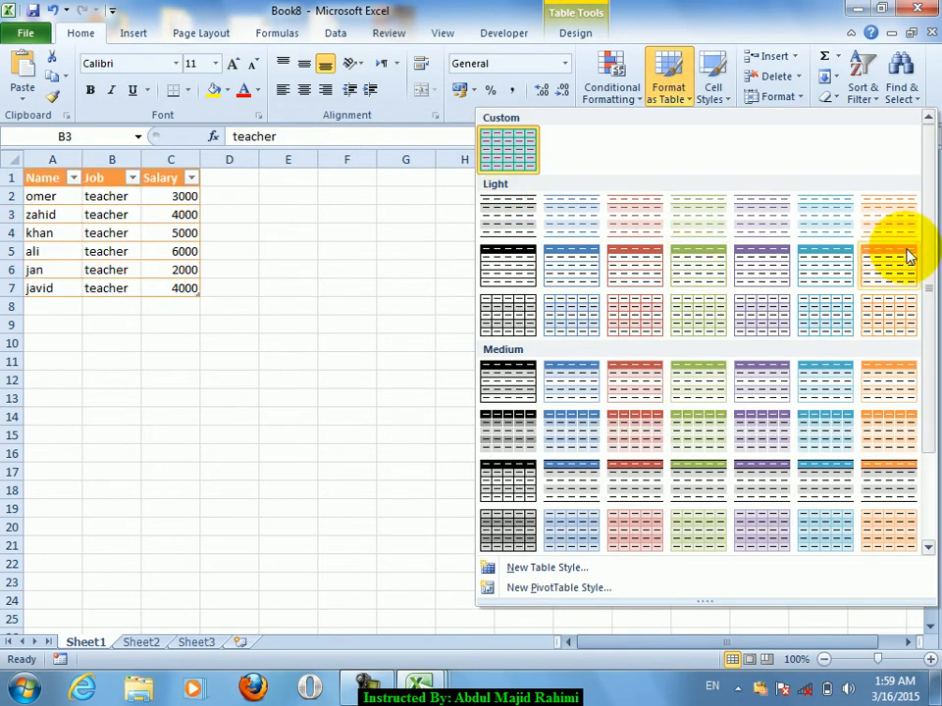
pyautogui.moveTo(930, 297); pyautogui.dragTo(930, 480)
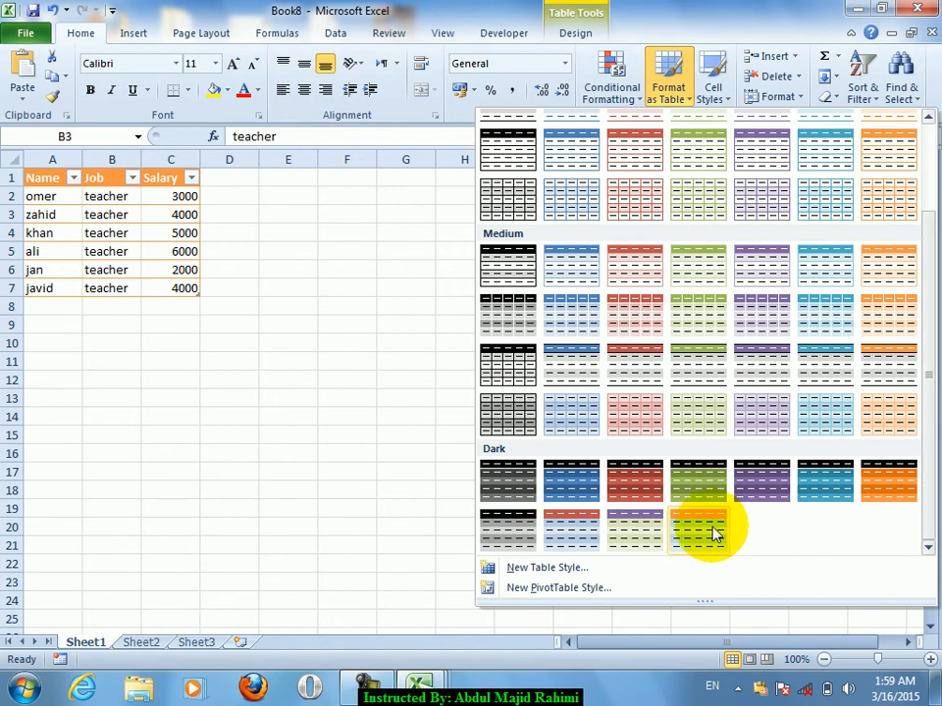
pyautogui.moveTo(924, 455); pyautogui.dragTo(938, 320)
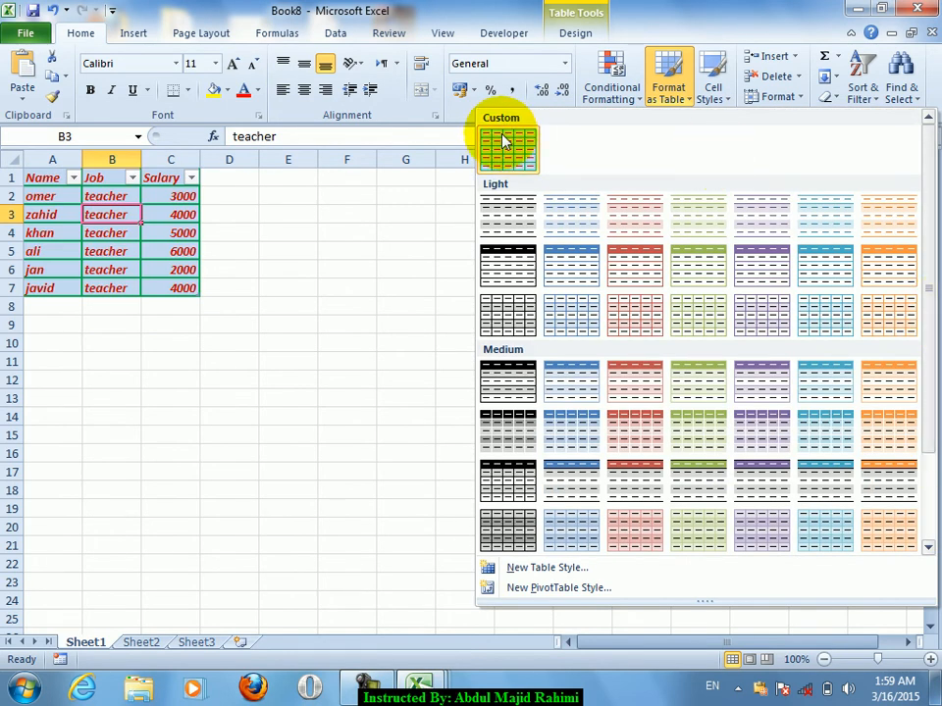
pyautogui.click(132, 37)
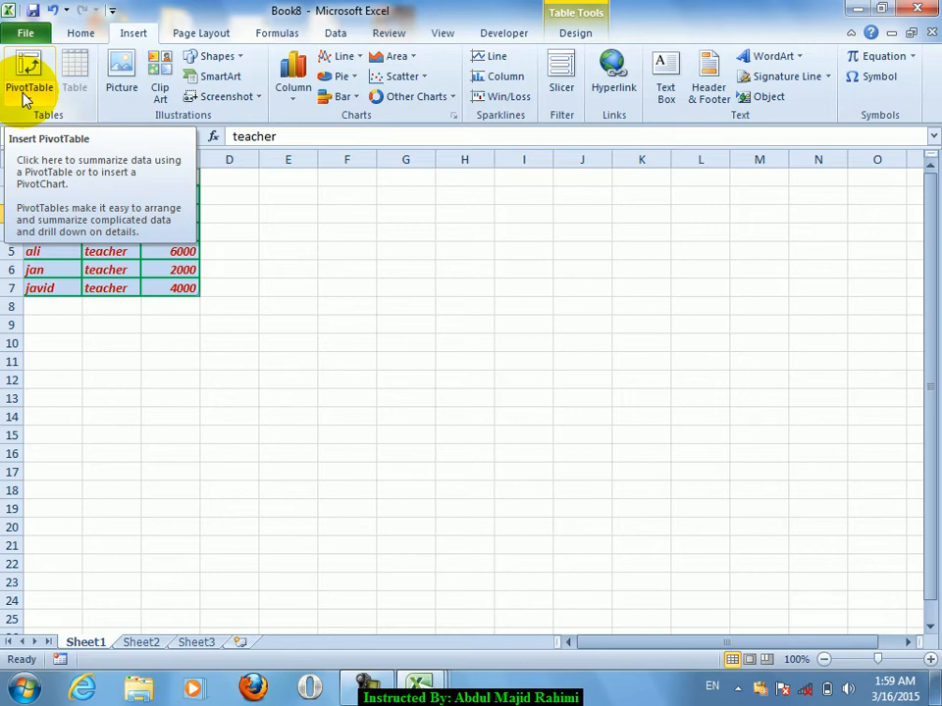
pyautogui.click(273, 231)
pyautogui.click(194, 232)
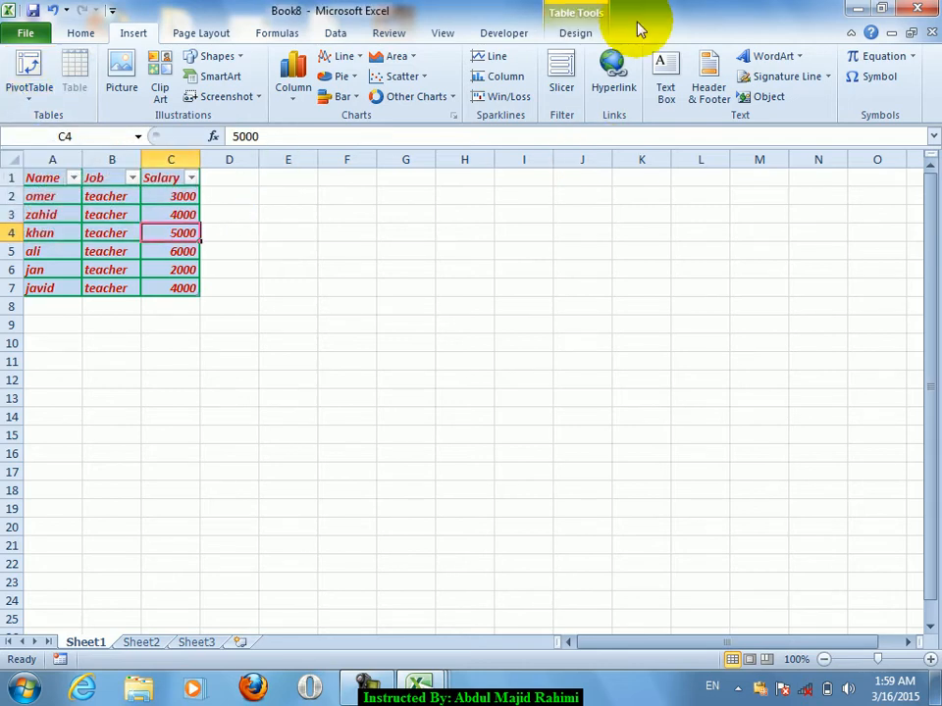
# Step: Start a second PivotTable quick style and set the Whole Table element's text to bold italic dark red
pyautogui.click(87, 34)
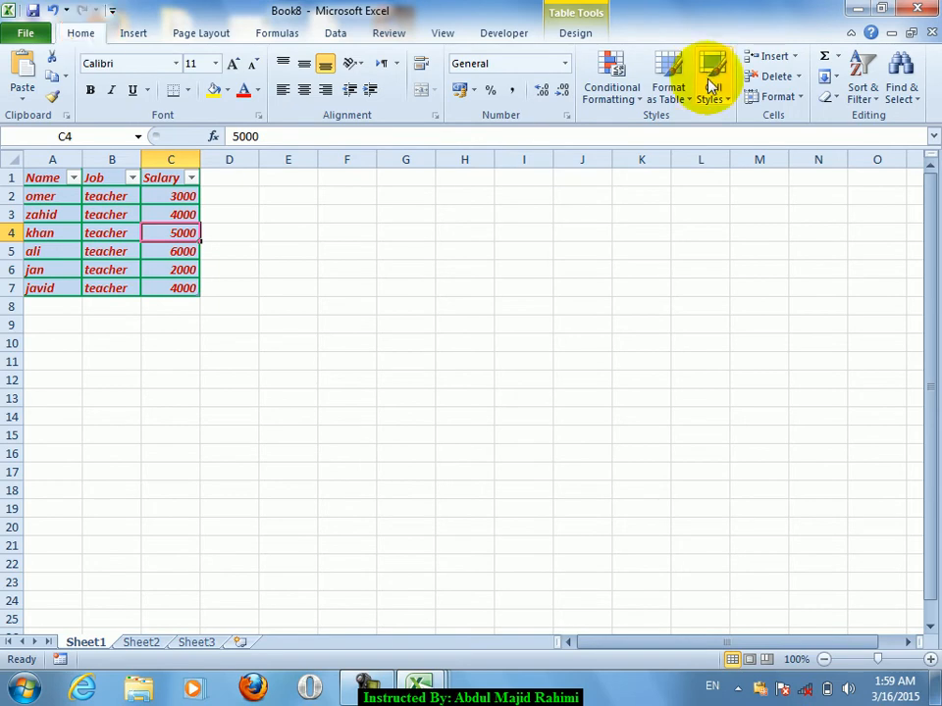
pyautogui.click(668, 93)
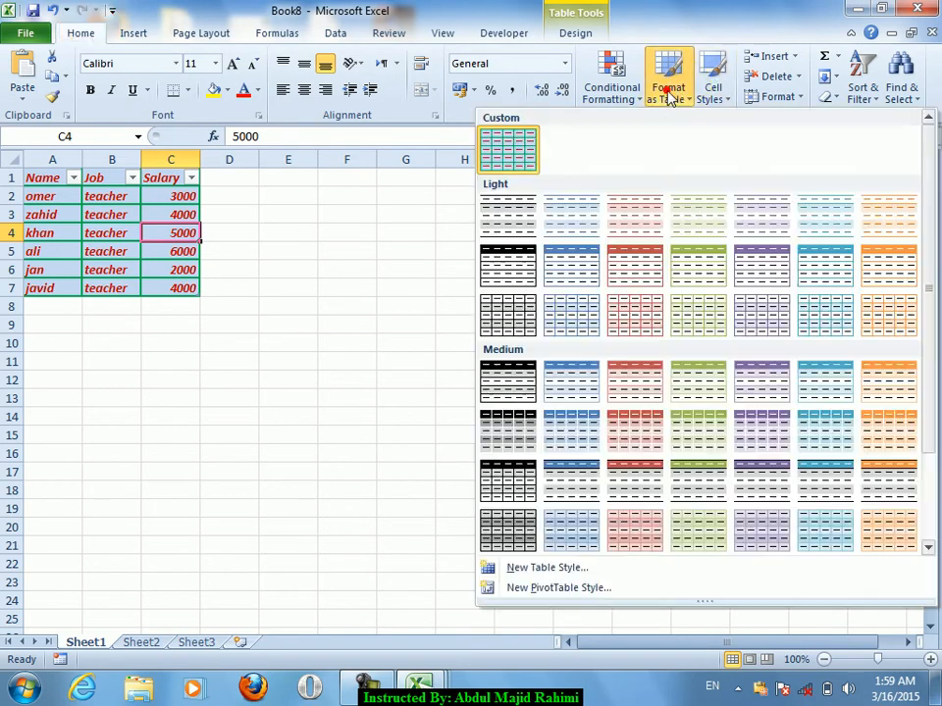
pyautogui.click(547, 589)
pyautogui.click(333, 202)
pyautogui.click(475, 317)
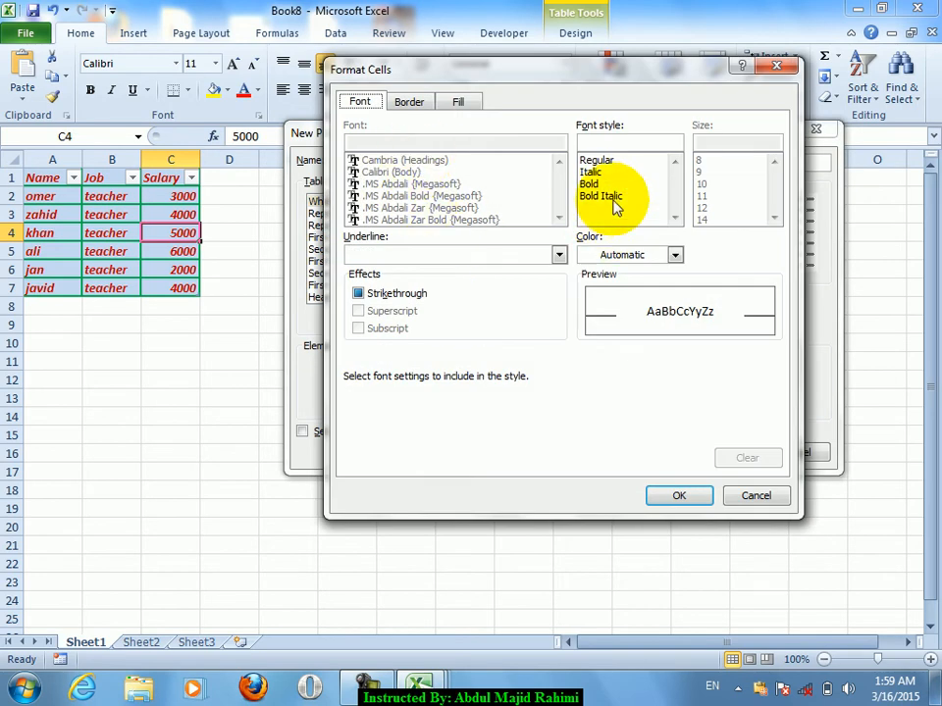
pyautogui.click(612, 200)
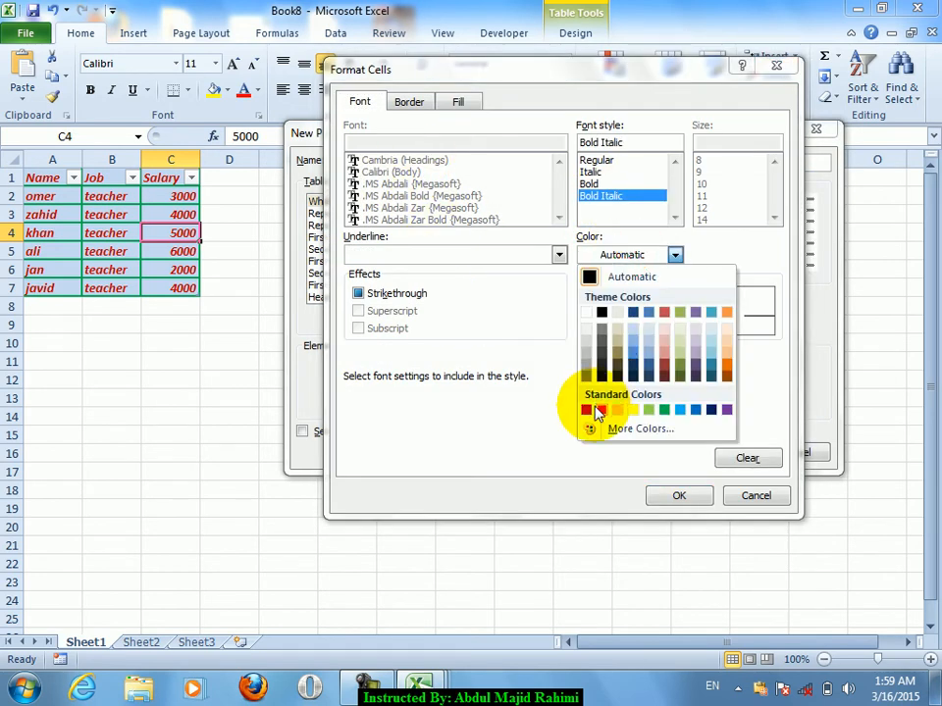
pyautogui.click(602, 409)
# Step: Add outline and inside borders and a light purple fill to the Whole Table element, and save the style under a new name
pyautogui.click(420, 102)
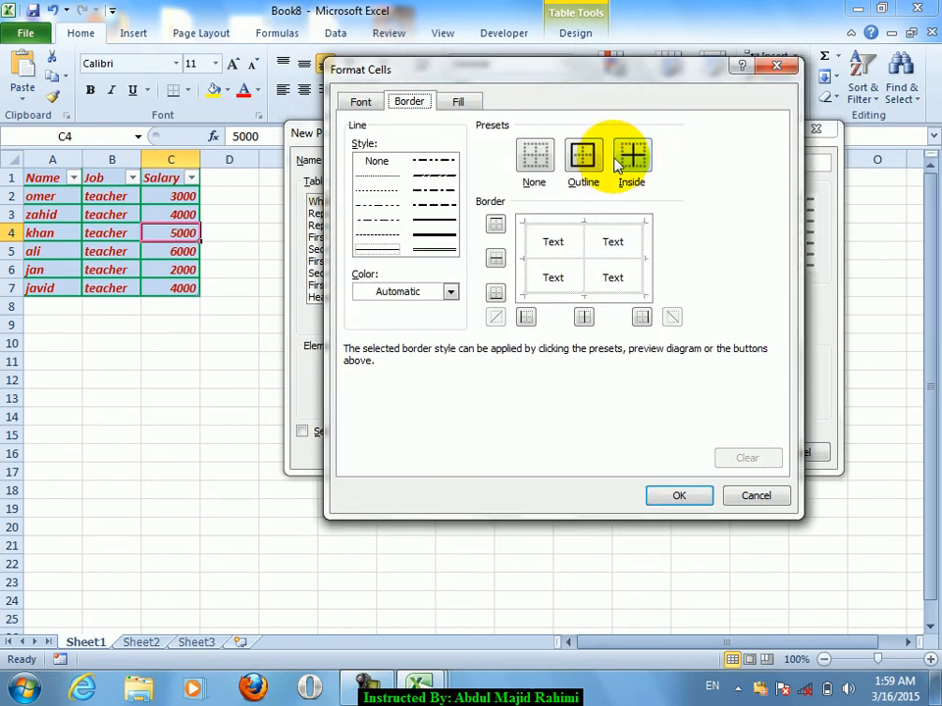
pyautogui.click(582, 155)
pyautogui.click(456, 99)
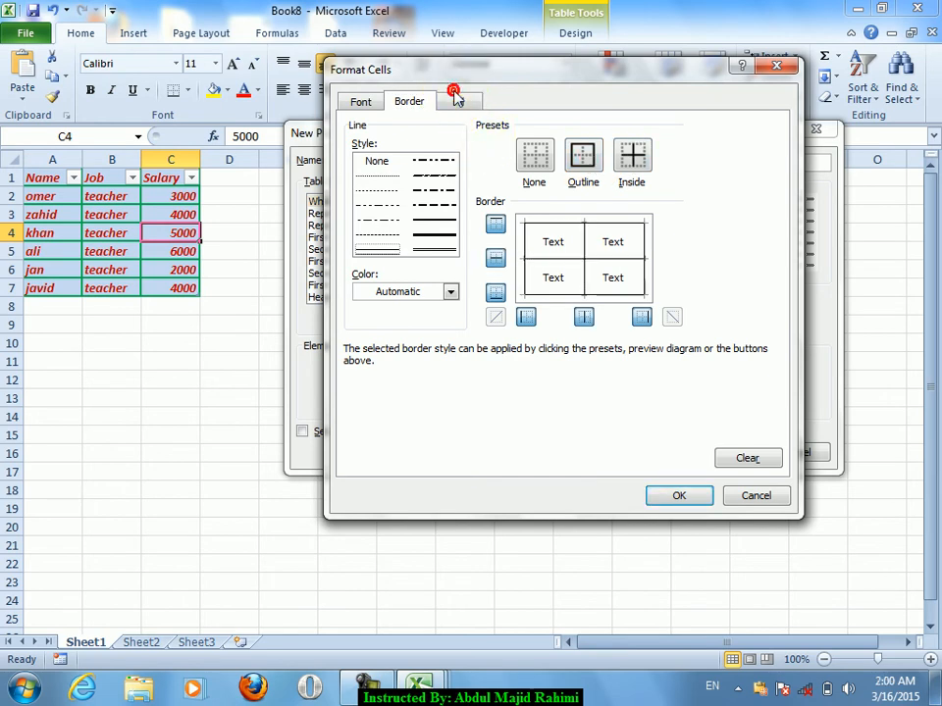
pyautogui.click(472, 196)
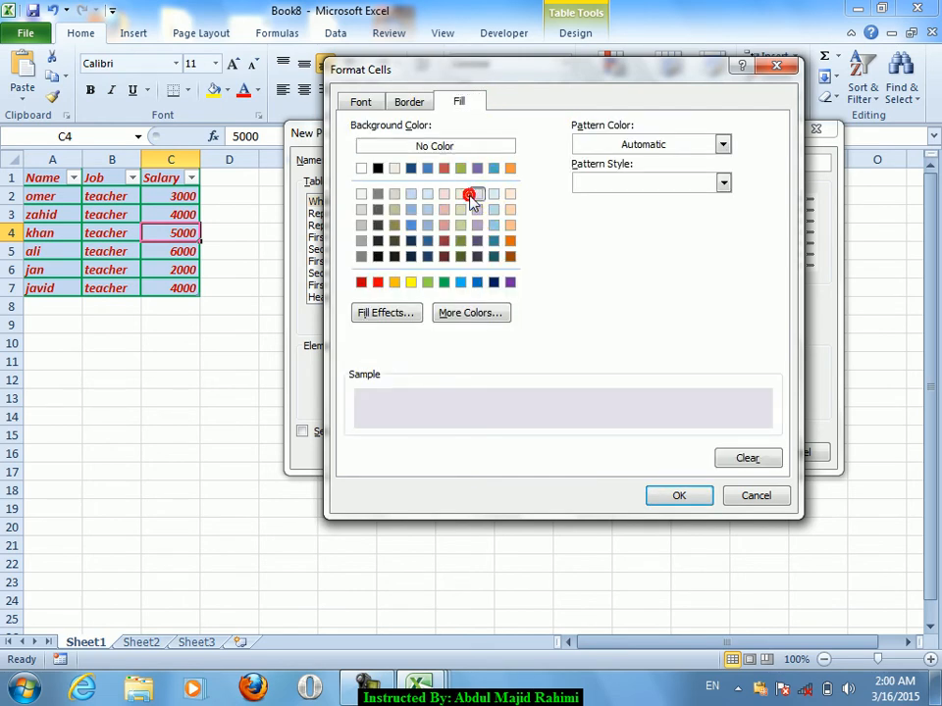
pyautogui.click(667, 495)
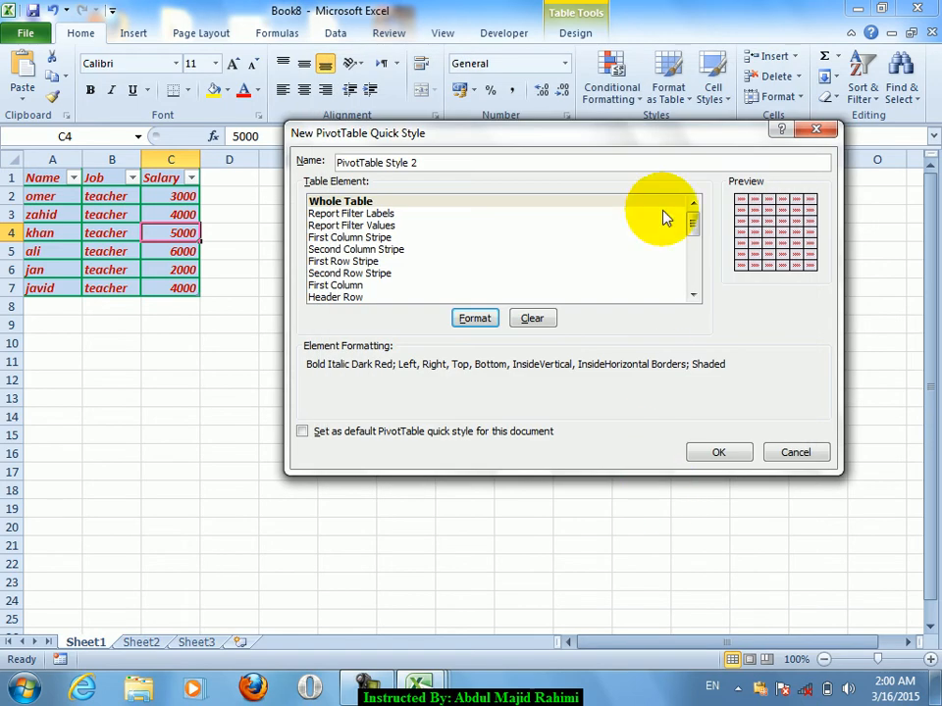
pyautogui.click(558, 162)
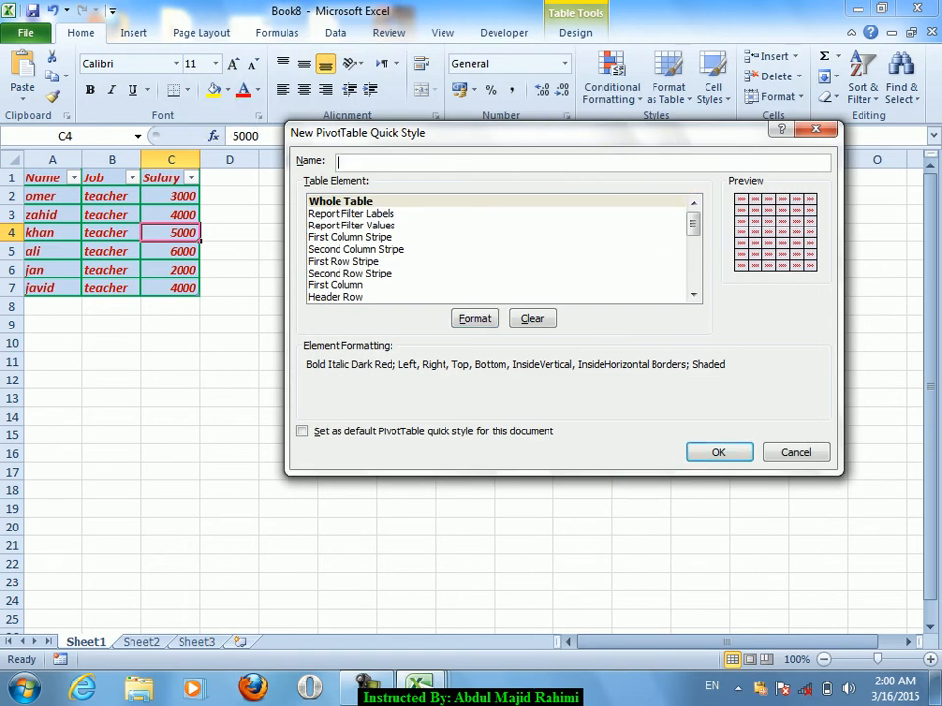
pyautogui.click(734, 459)
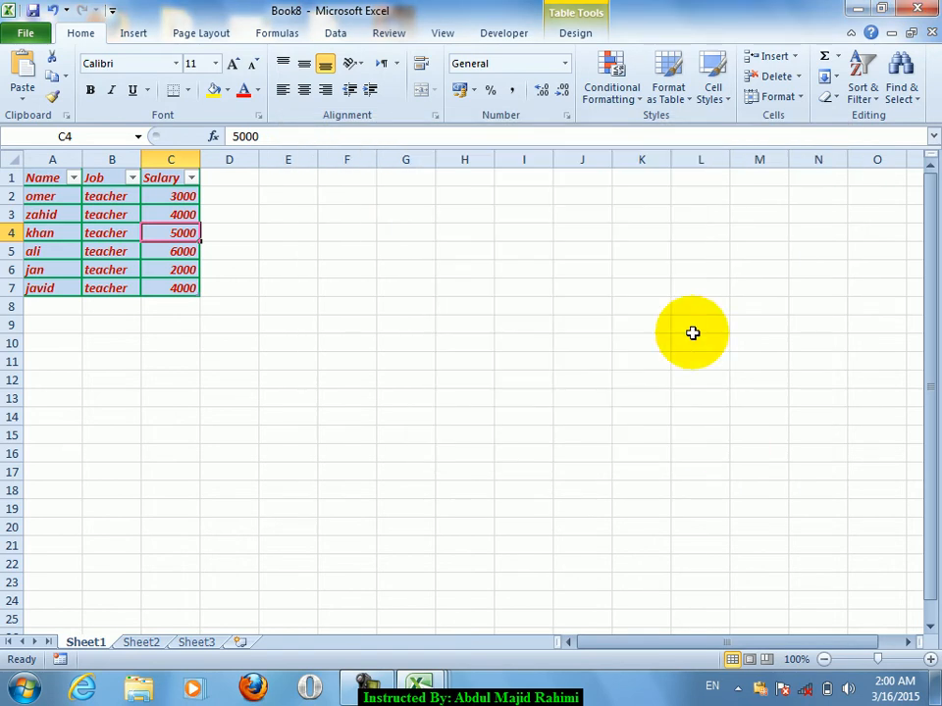
pyautogui.click(663, 86)
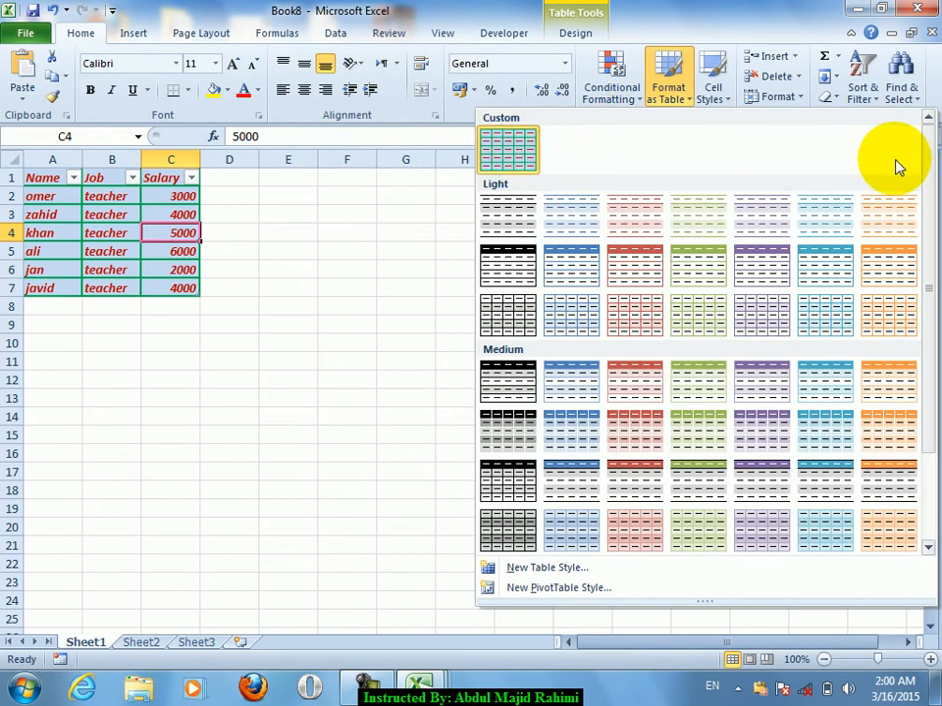
pyautogui.moveTo(928, 224); pyautogui.dragTo(932, 393)
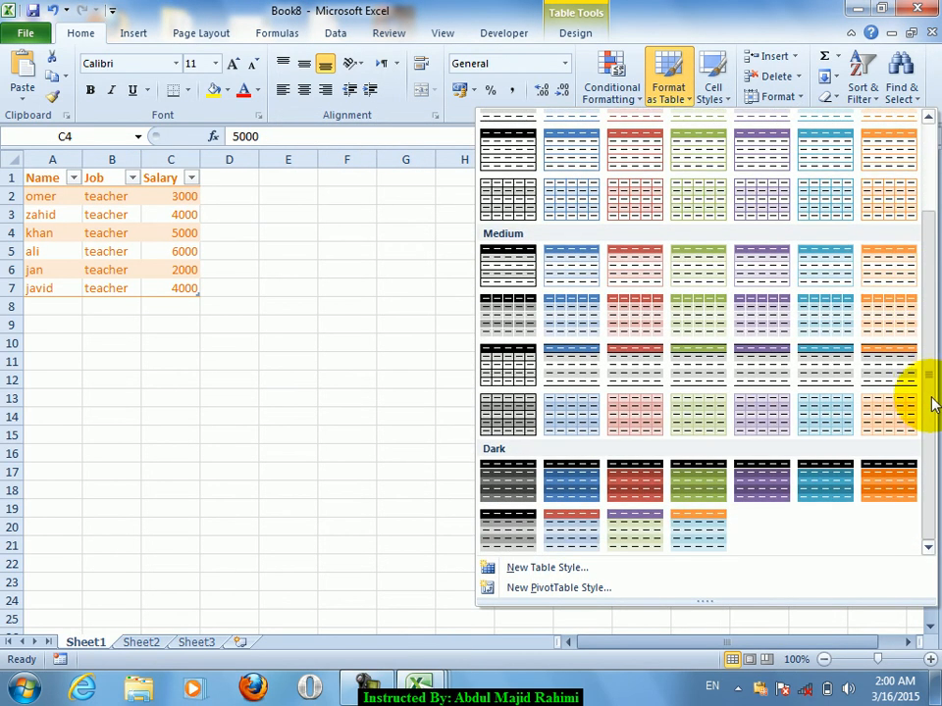
pyautogui.click(694, 530)
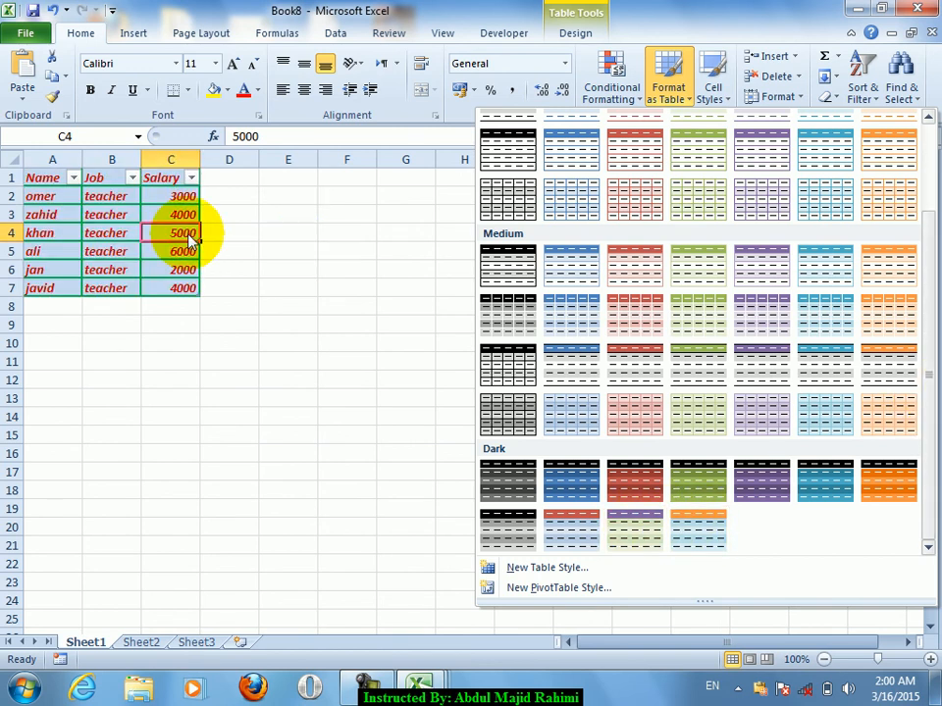
# Step: Insert a PivotTable based on the Name, Job and Salary table on a new worksheet
pyautogui.moveTo(51, 179); pyautogui.dragTo(172, 274)
pyautogui.click(137, 33)
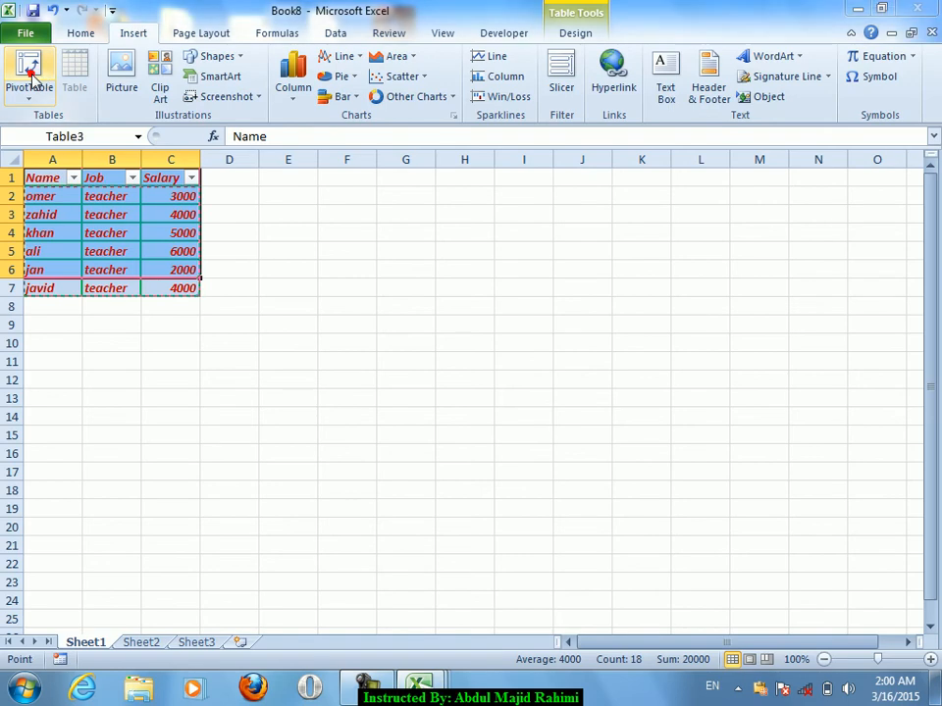
pyautogui.click(30, 78)
pyautogui.click(620, 395)
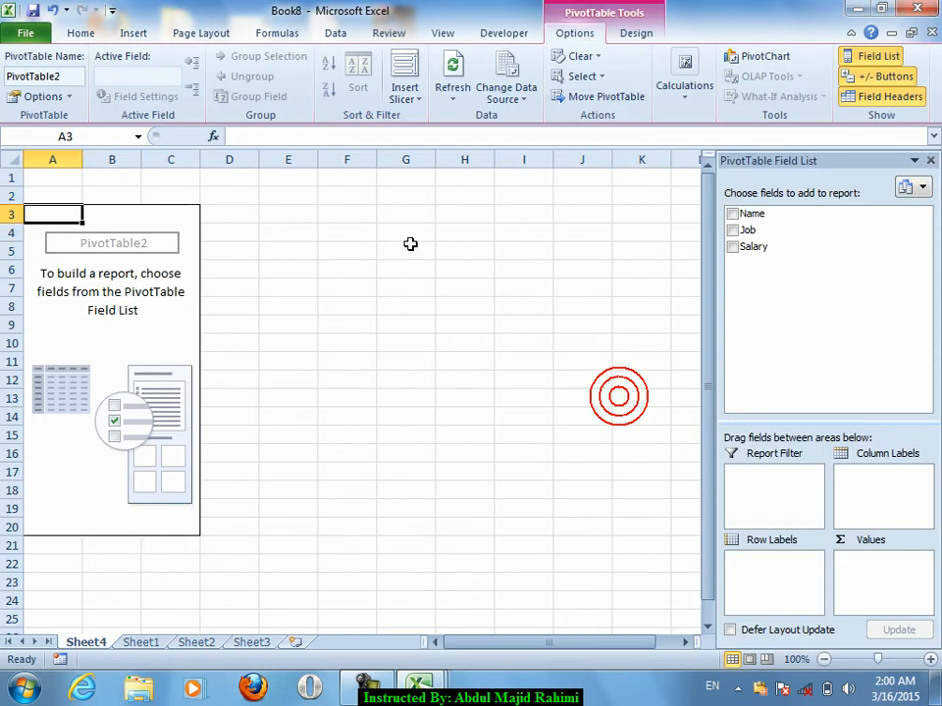
# Step: Build the PivotTable report with Name as row labels, Job as column labels and Salary as summed values
pyautogui.moveTo(751, 214); pyautogui.dragTo(763, 526)
pyautogui.moveTo(760, 229); pyautogui.dragTo(902, 432)
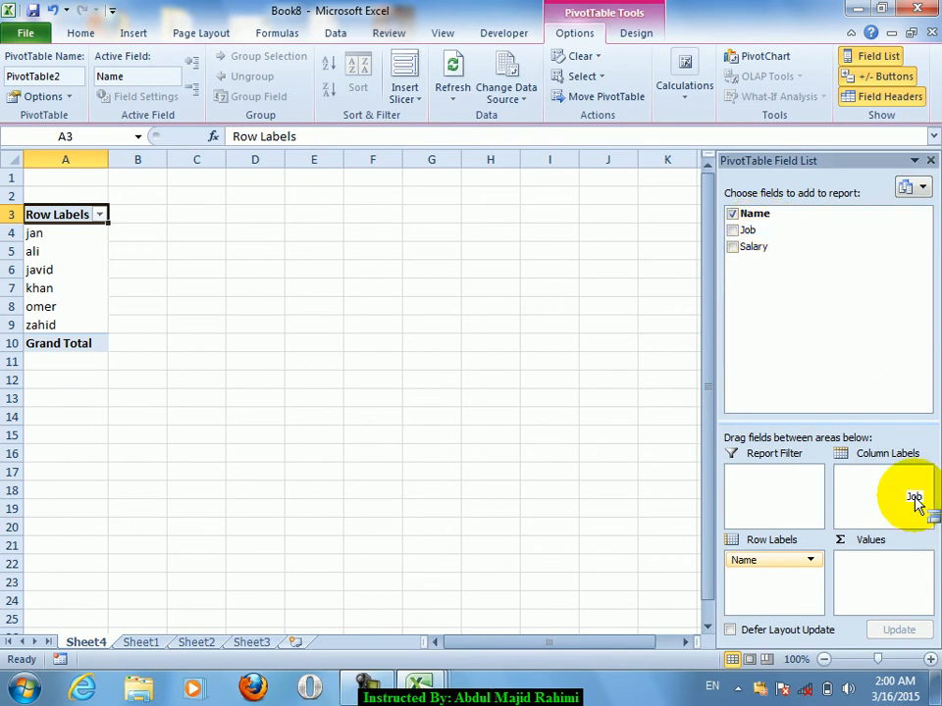
pyautogui.moveTo(935, 505); pyautogui.dragTo(932, 502)
pyautogui.moveTo(756, 246); pyautogui.dragTo(888, 564)
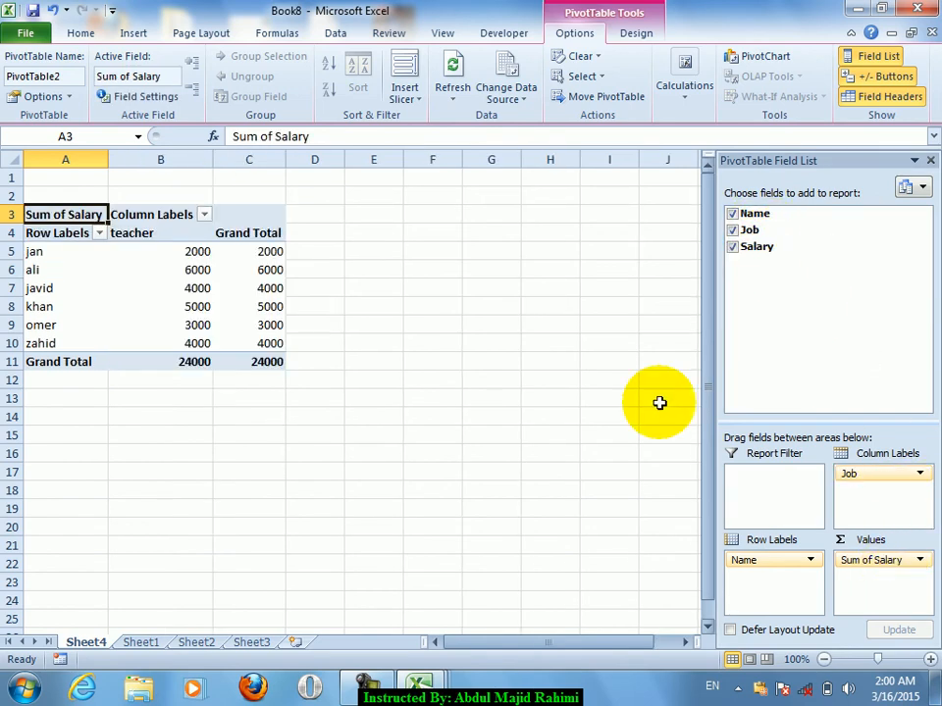
pyautogui.click(201, 269)
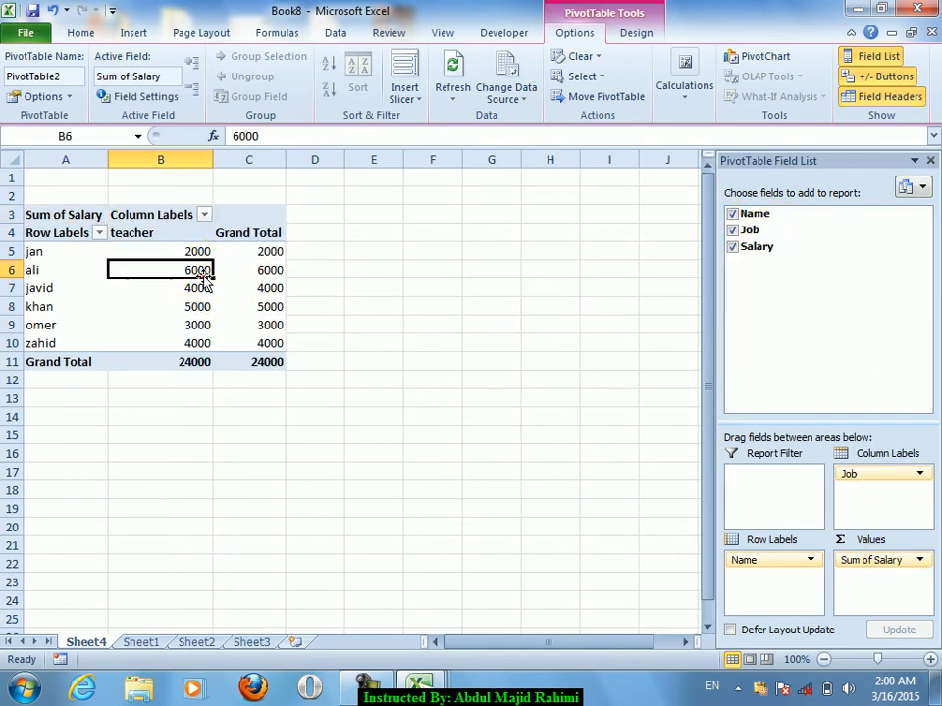
# Step: Preview the custom PivotTable style with bold italic red text and borders on the salary report without applying it
pyautogui.click(634, 35)
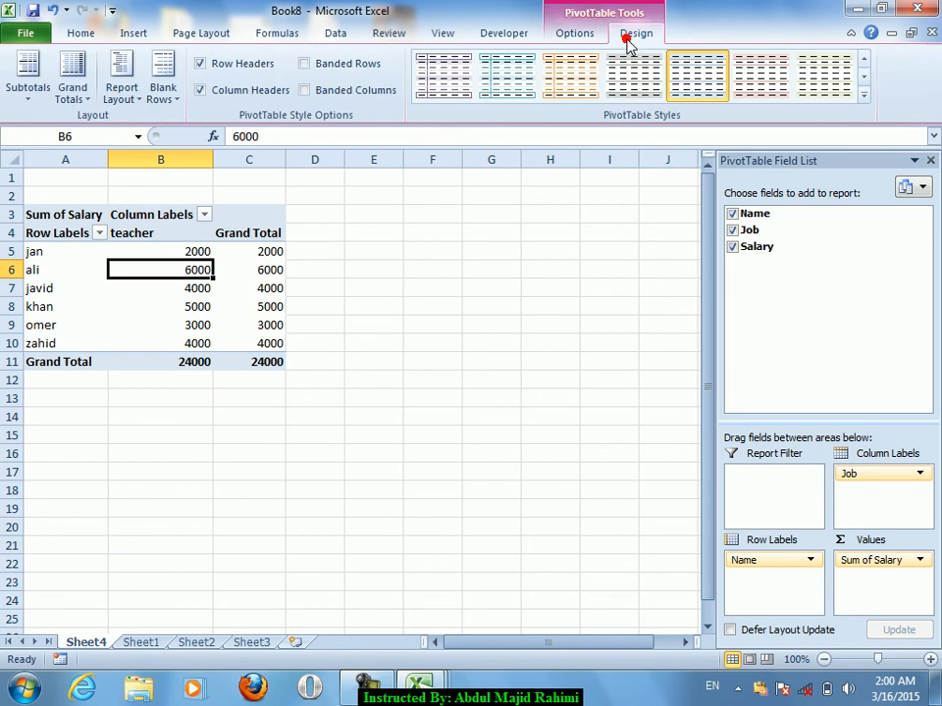
pyautogui.click(863, 97)
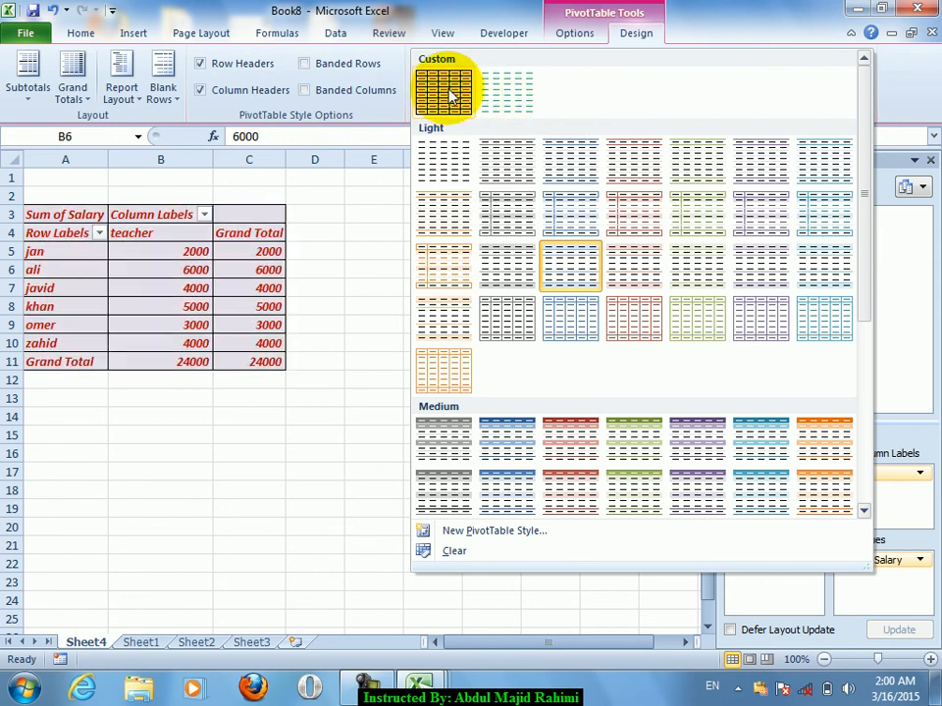
pyautogui.click(133, 32)
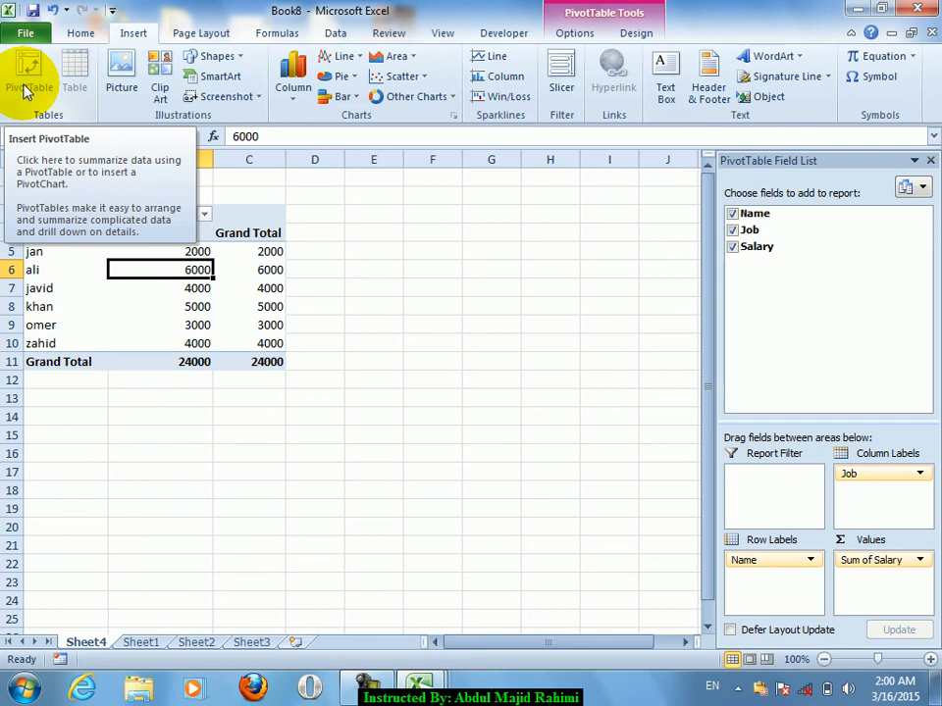
# Step: Close the PivotTable Field List and review the Format as Table style gallery without choosing a style
pyautogui.click(931, 161)
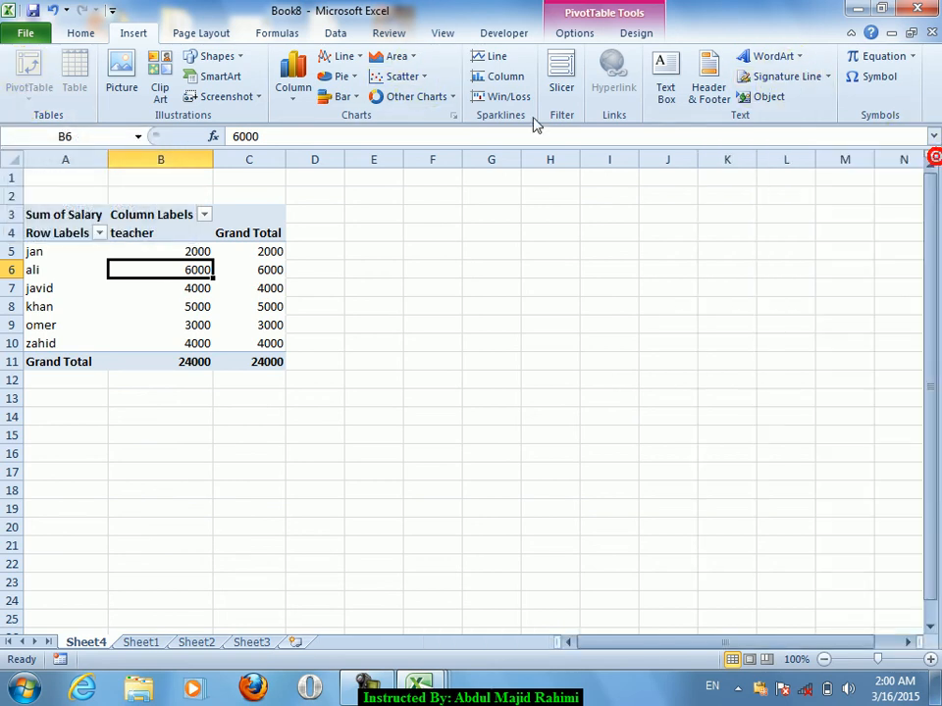
pyautogui.click(382, 199)
pyautogui.click(81, 37)
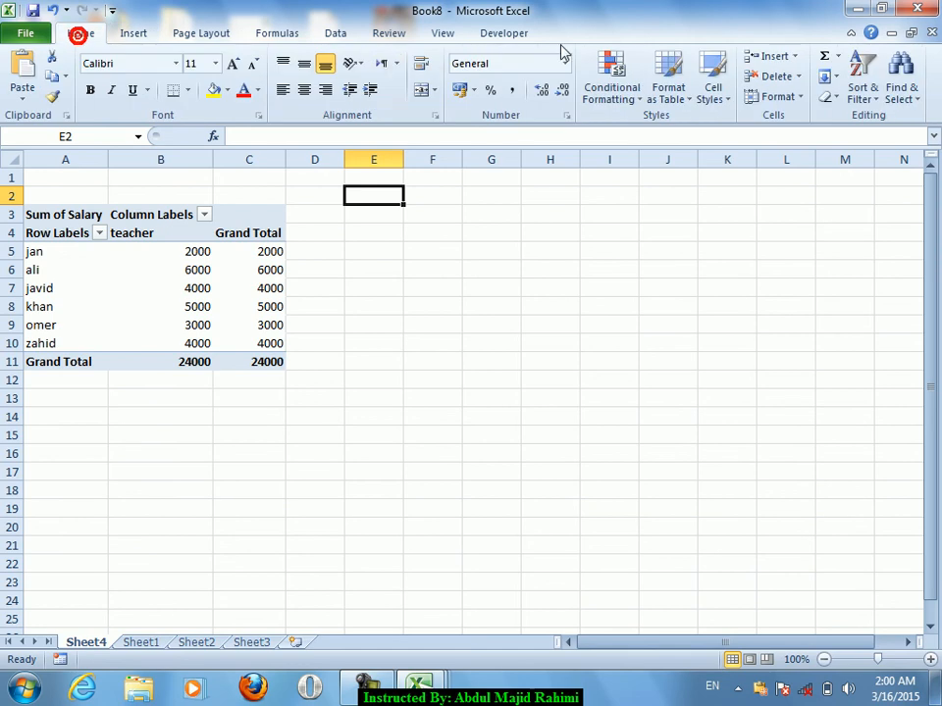
pyautogui.click(663, 102)
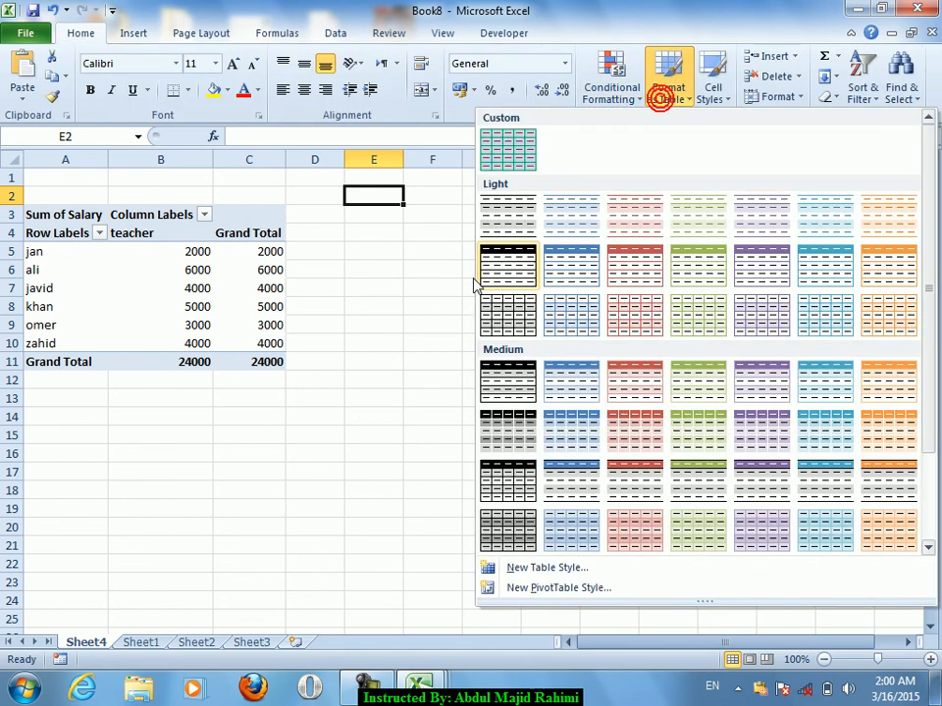
pyautogui.click(421, 324)
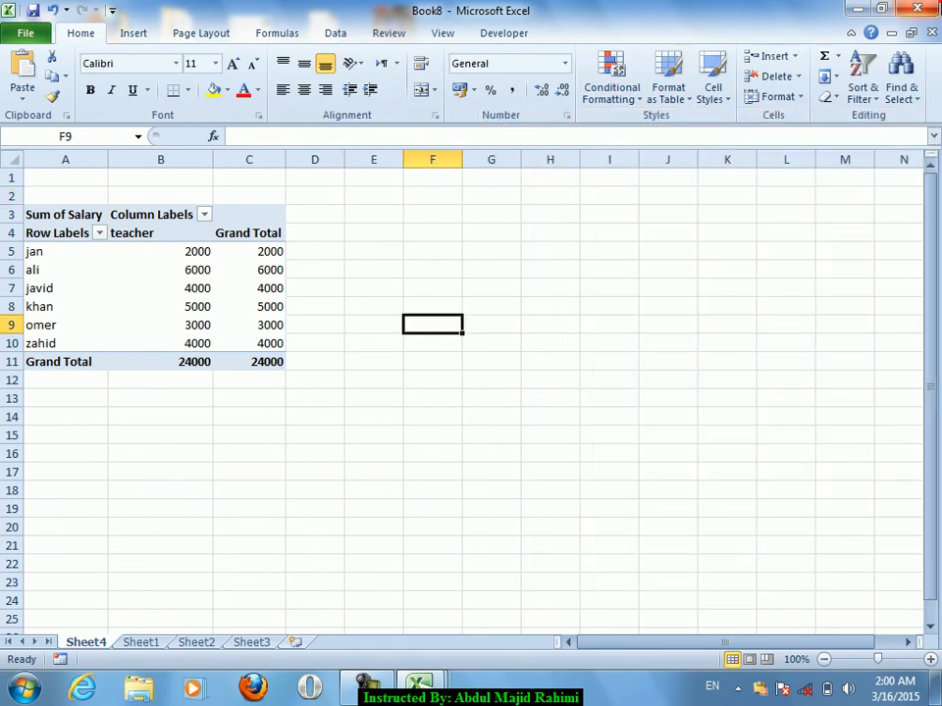
# Step: Close the Book8 workbook without saving its changes
pyautogui.click(919, 8)
pyautogui.click(478, 365)
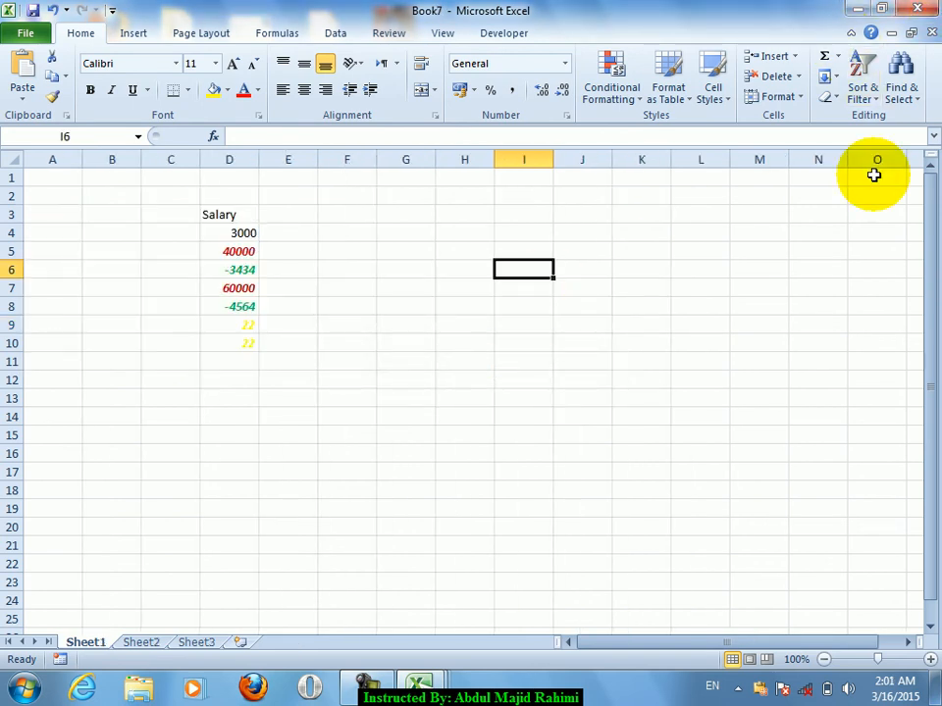
pyautogui.click(368, 685)
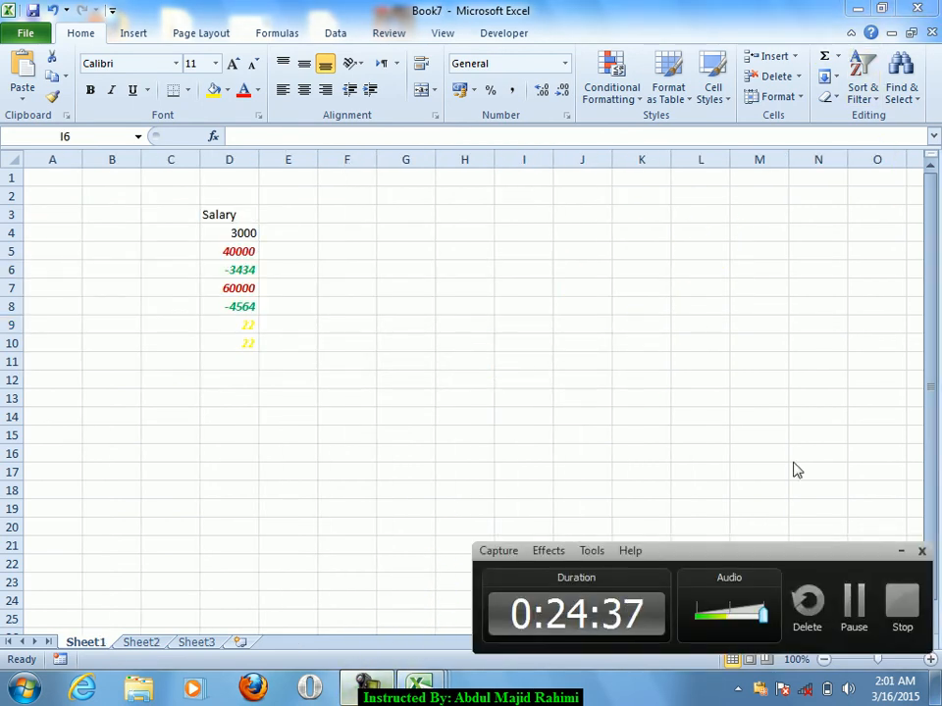